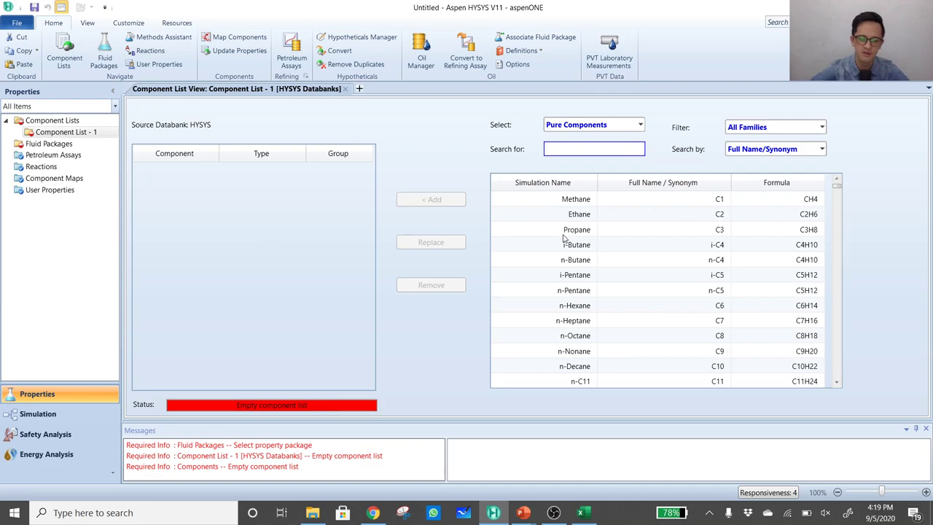
Search the HYSYS databank for n2 and co2 and add Nitrogen and CO2 to Component List - 1
type("2")
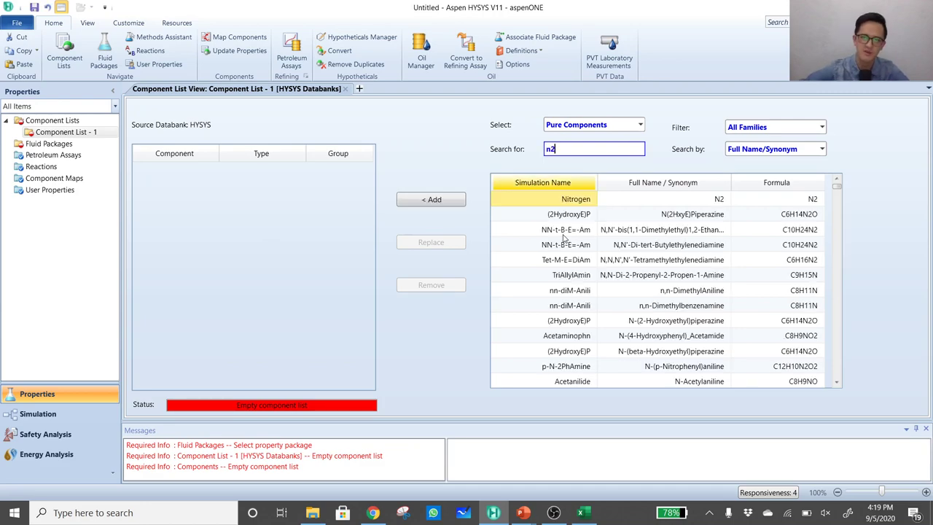
double_click(575, 199)
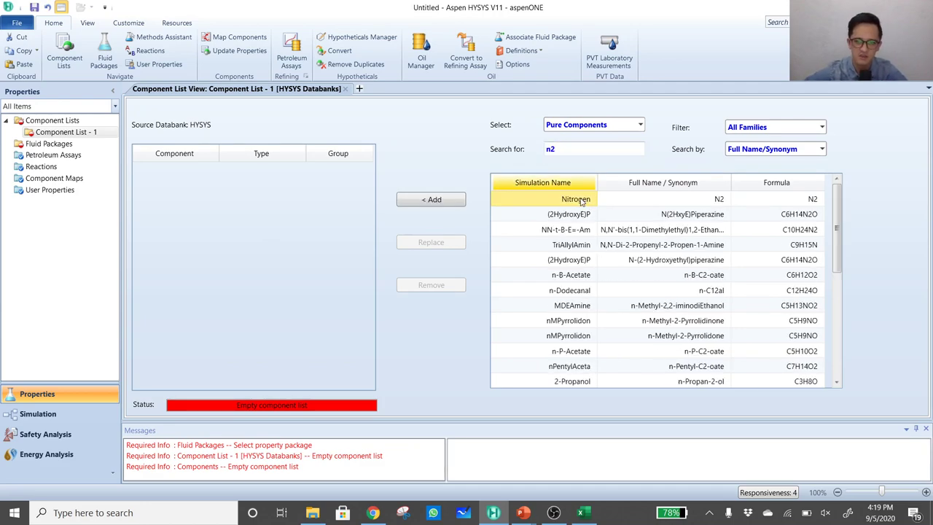
double_click(591, 144)
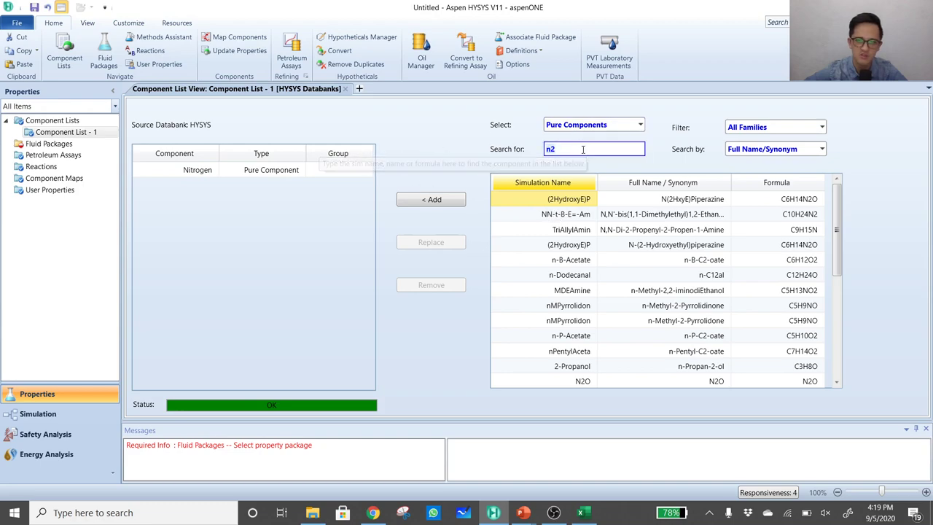
type("co2")
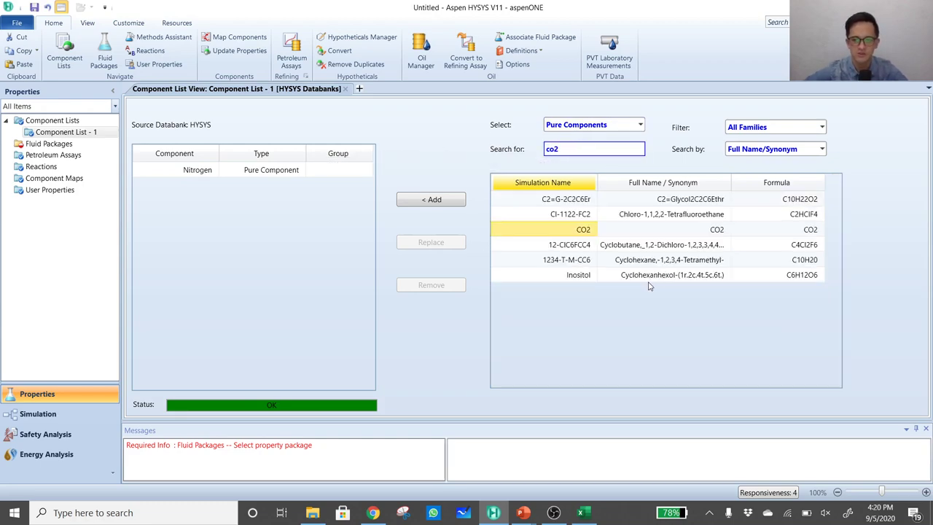
left_click(583, 230)
double_click(583, 230)
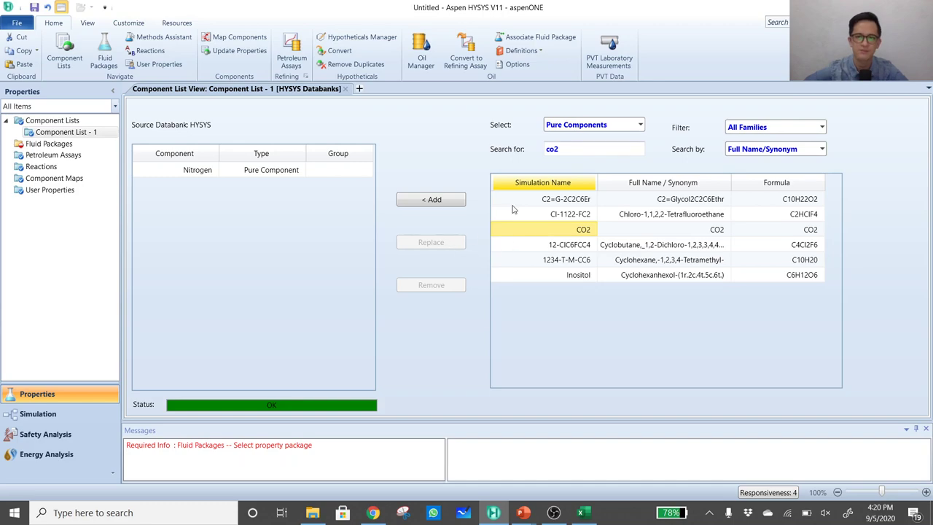
Clear the component search and add Methane, Ethane and Propane to the component list
left_click(595, 149)
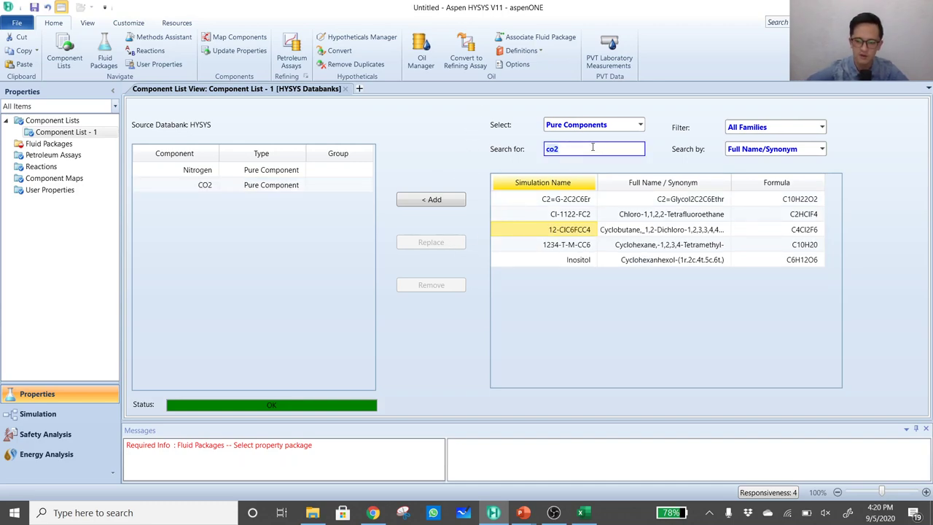
key("BackSpace")
key("BackSpace")
key("BackSpace")
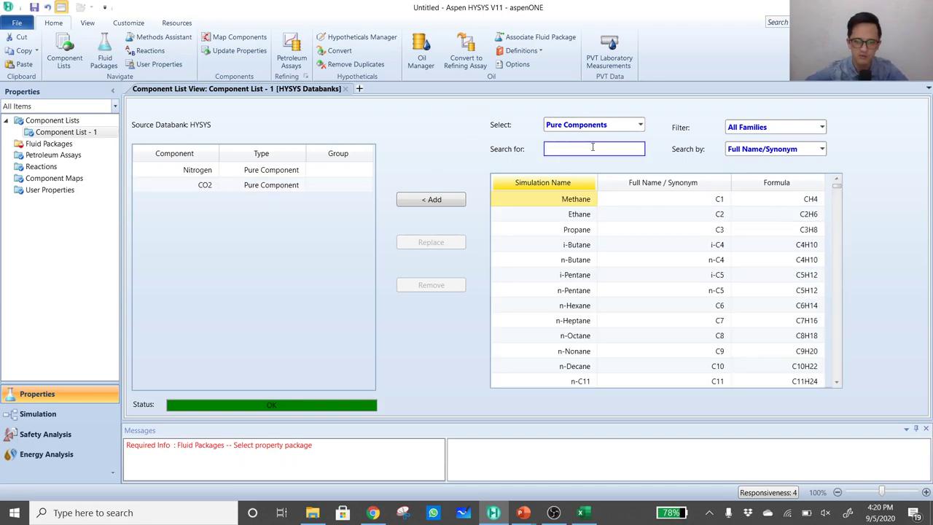
left_click(585, 202)
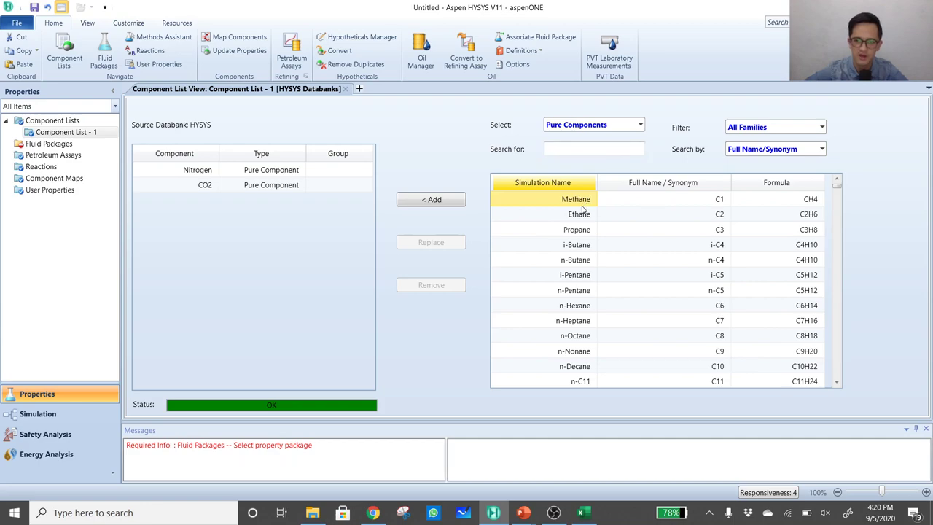
double_click(584, 202)
double_click(585, 203)
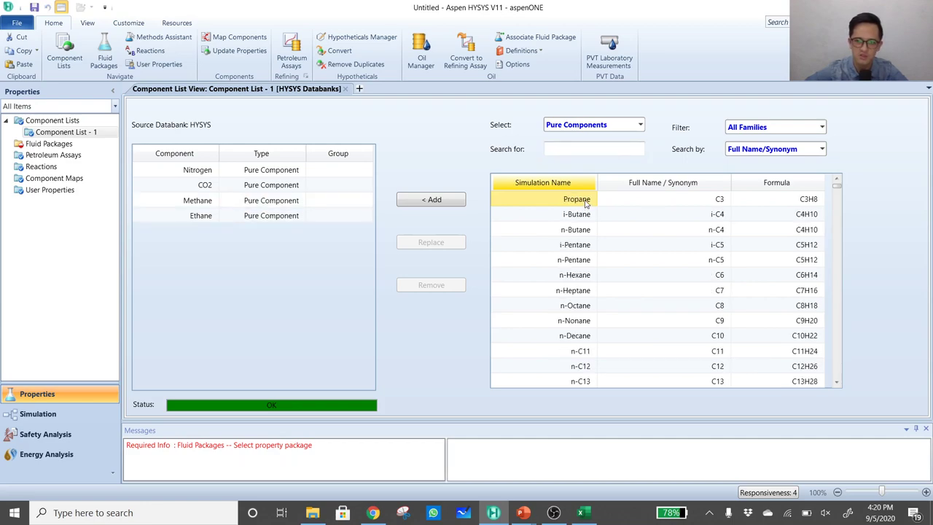
double_click(585, 204)
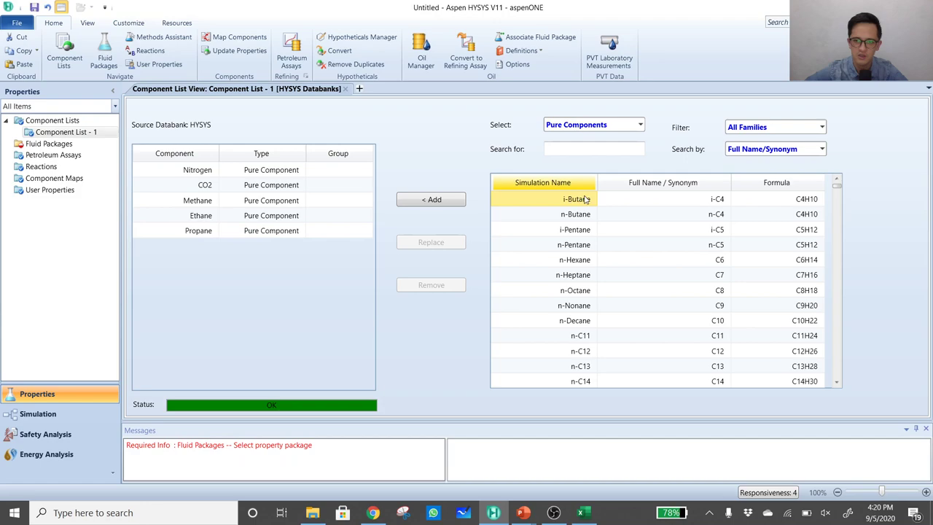
Add i-Butane, n-Butane, i-Pentane, n-Pentane and n-Heptane to the component list, leaving out n-Hexane
double_click(585, 200)
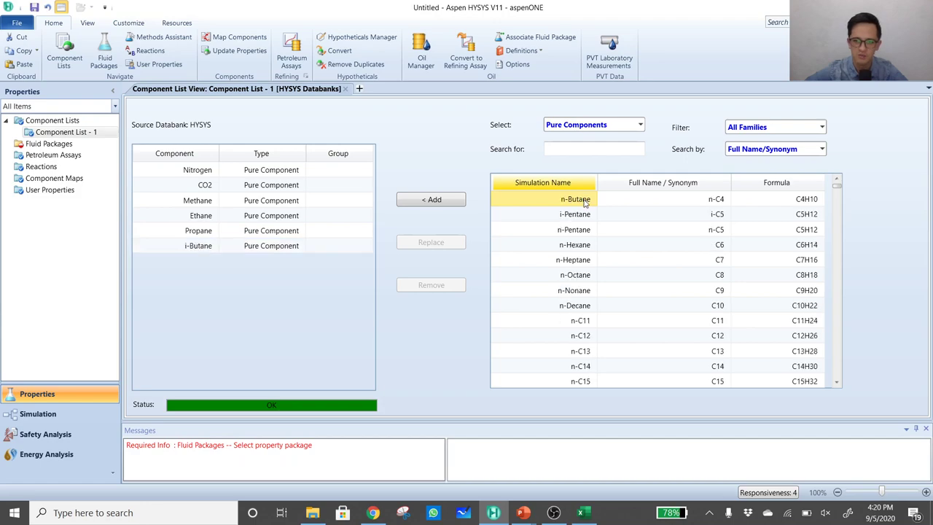
double_click(585, 200)
double_click(585, 199)
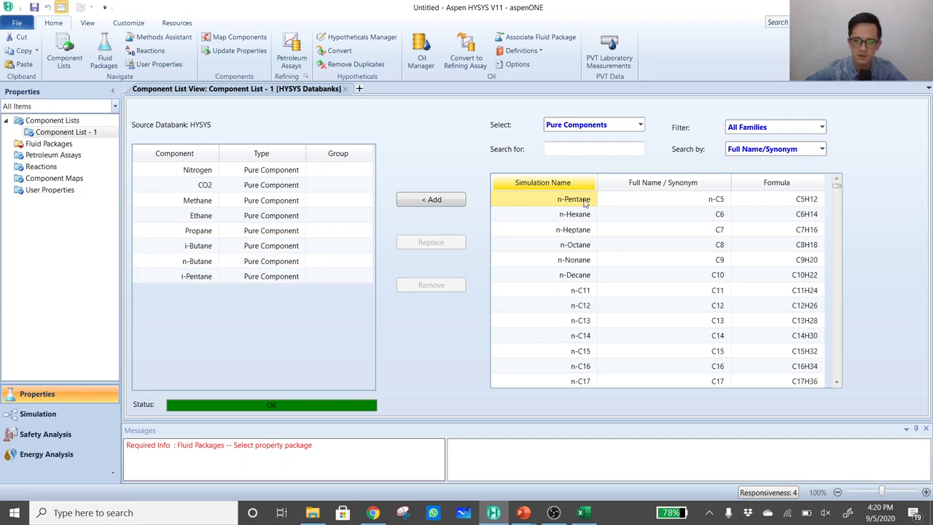
double_click(585, 201)
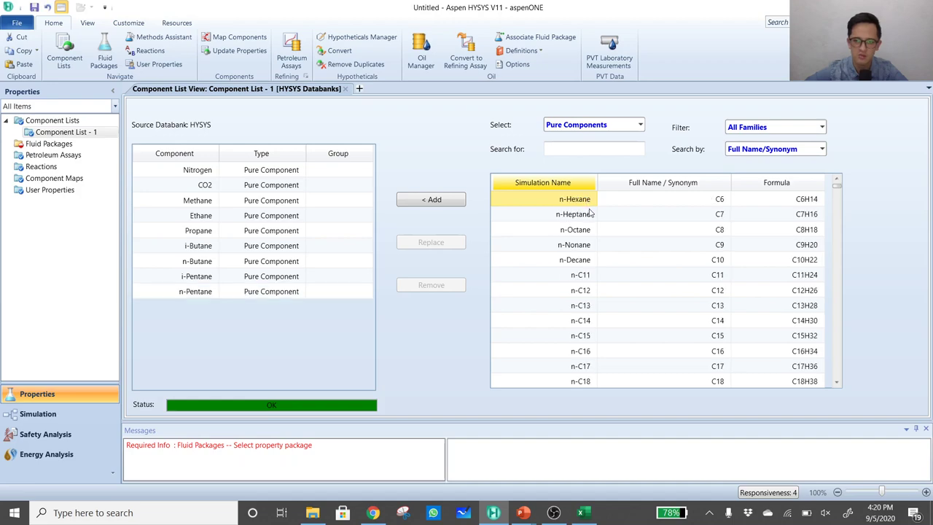
left_click(585, 214)
double_click(584, 215)
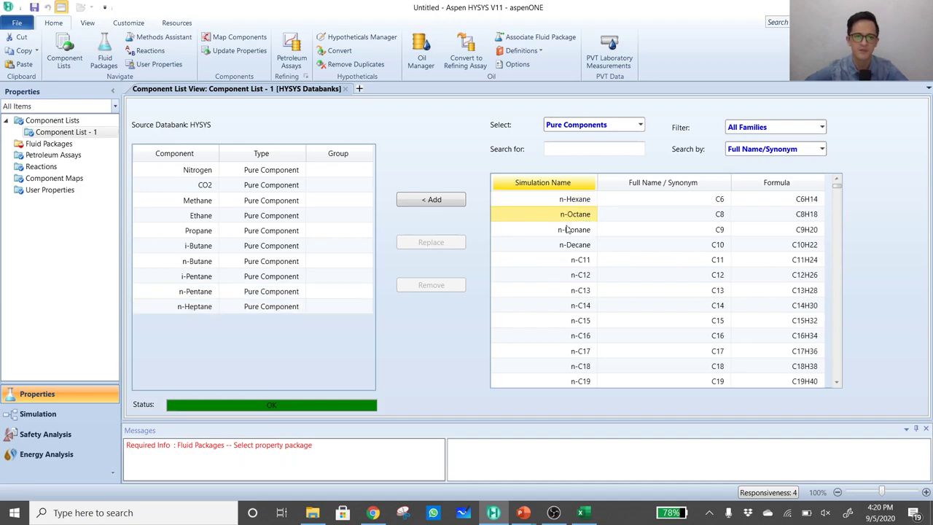
Search the databank for h2o and add H2O to the component list
left_click(607, 150)
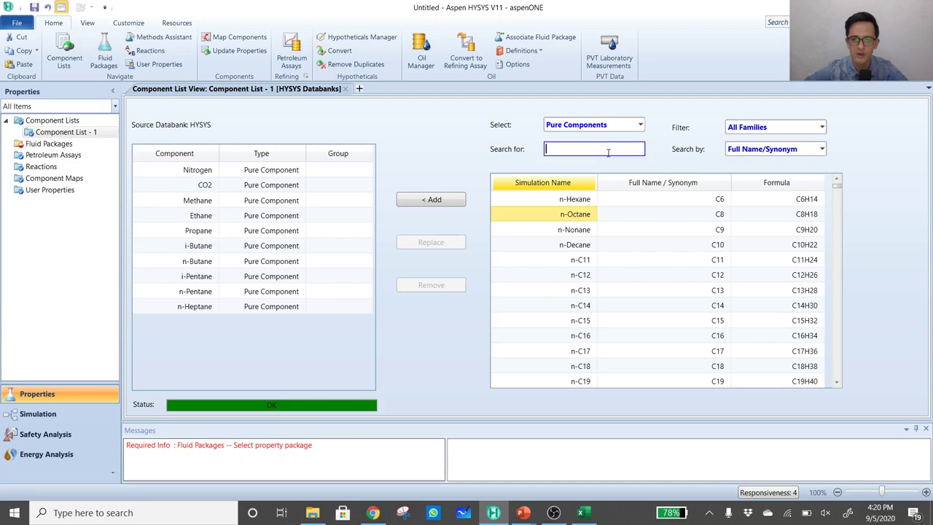
type("h2o")
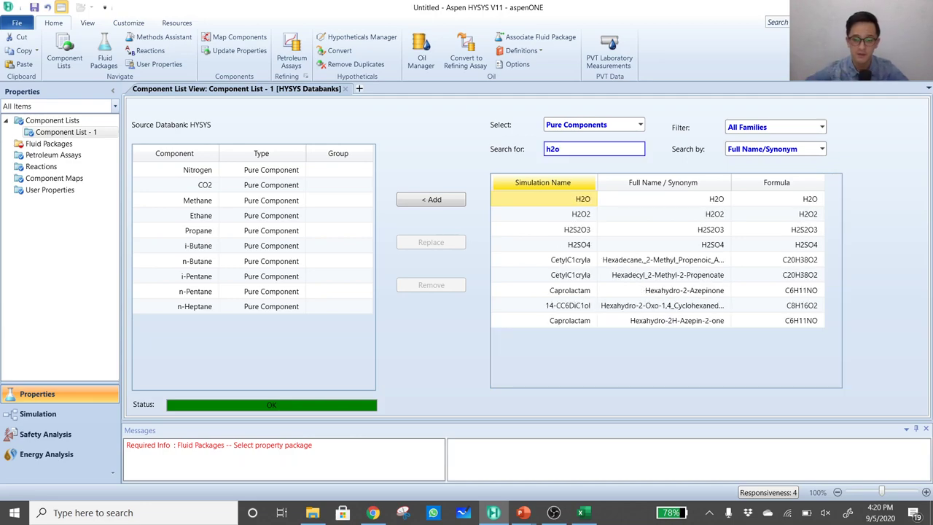
left_click(573, 199)
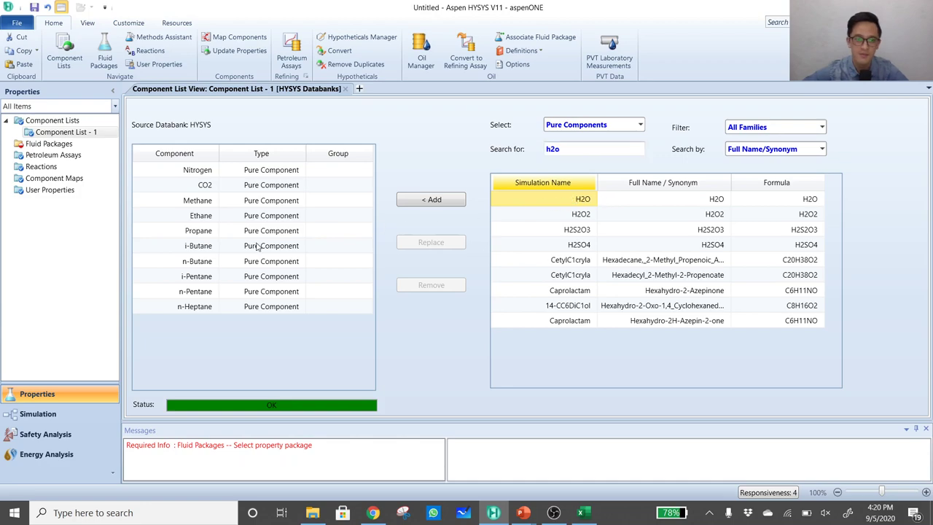
left_click(412, 200)
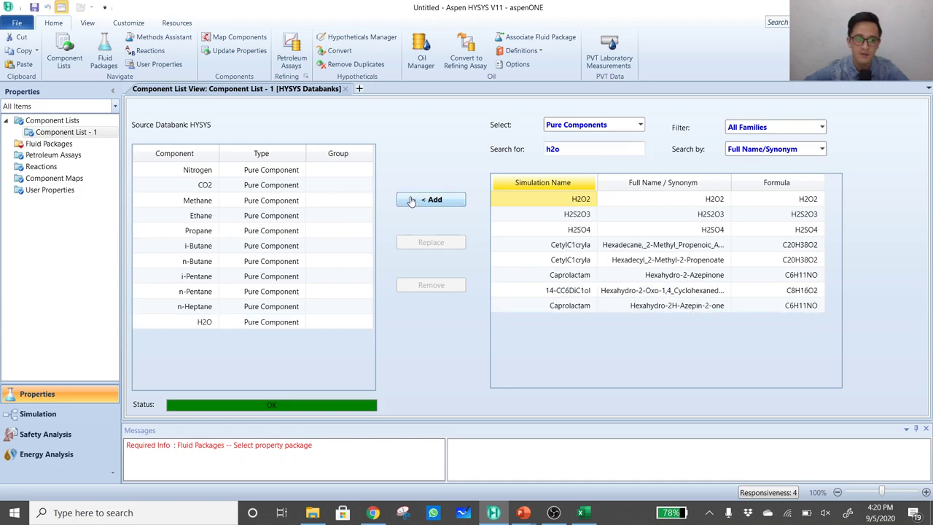
Add a fluid package with the Peng-Robinson property package and view its binary interaction coefficients
left_click(56, 145)
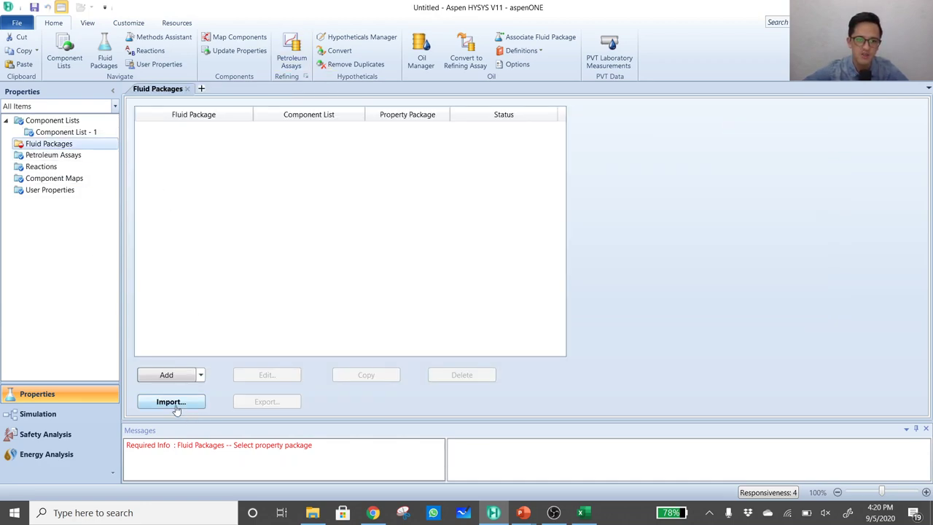
left_click(177, 379)
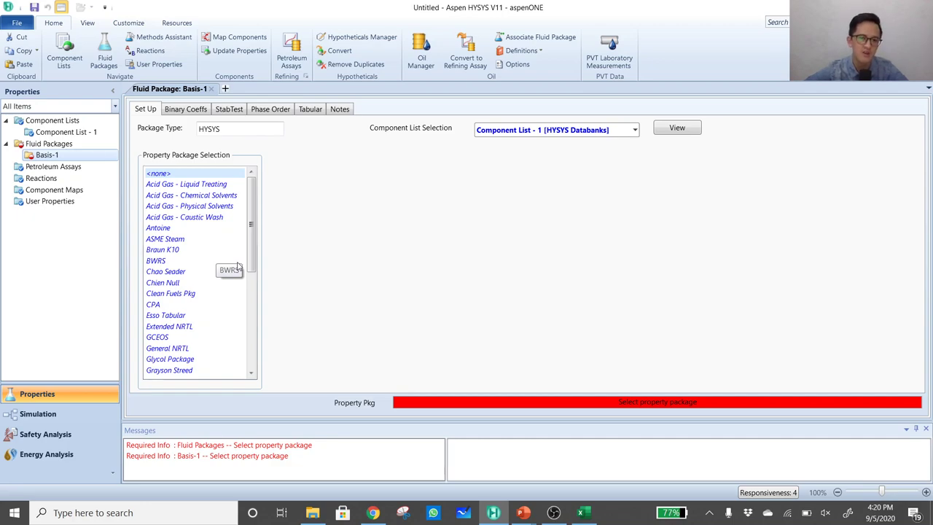
left_click(65, 132)
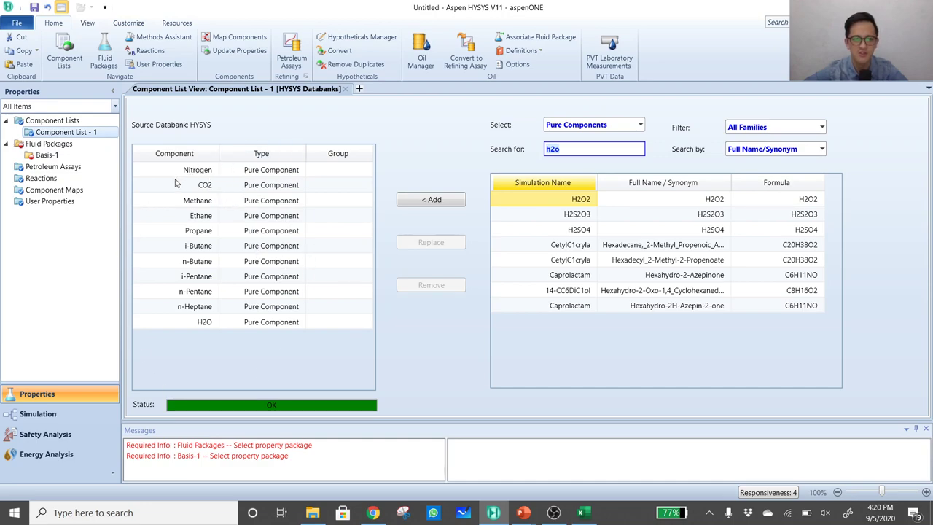
double_click(47, 155)
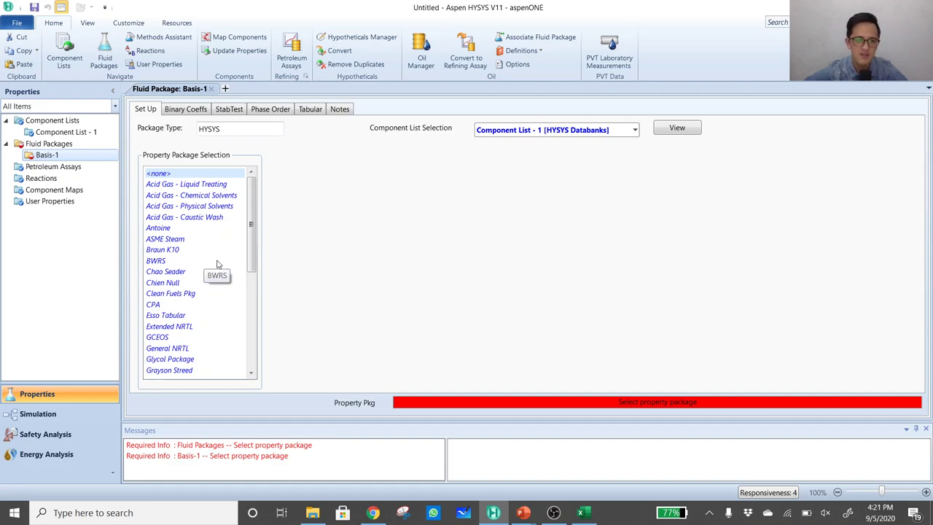
scroll(219, 265, "down", 2)
scroll(216, 264, "down", 4)
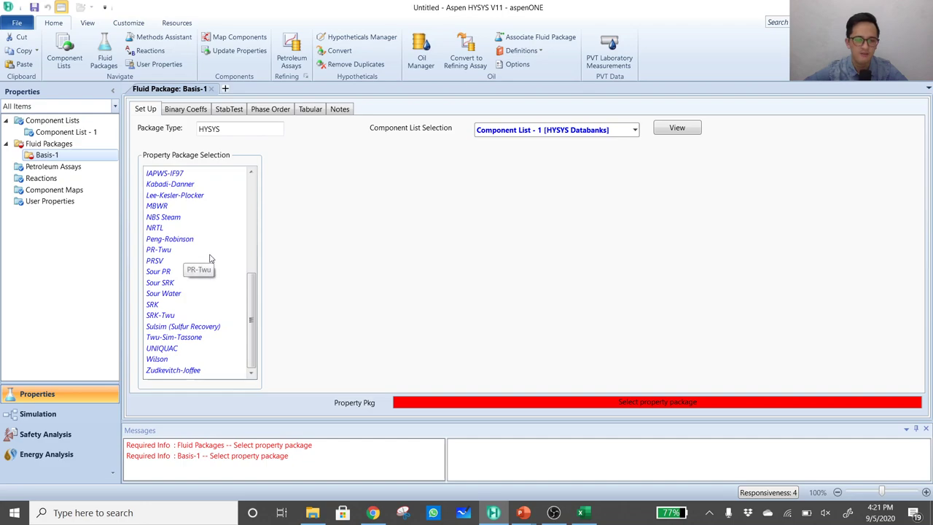
left_click(199, 239)
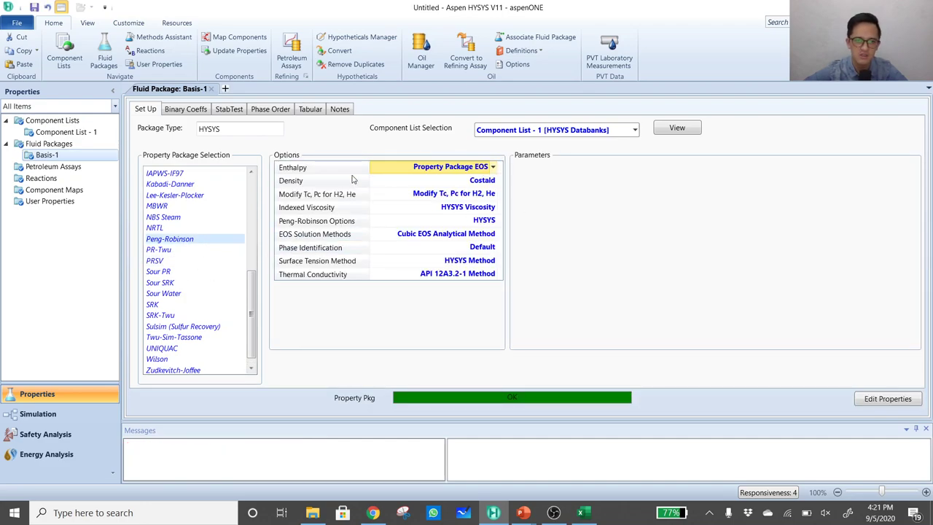
left_click(186, 109)
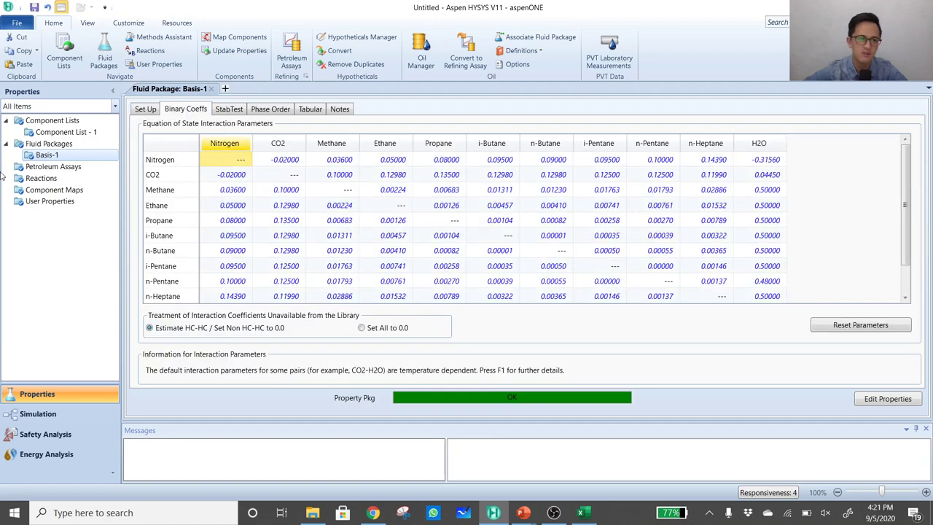
Enter the simulation environment and save the case to the Desktop as "Condensate Extraction - Type C Refrigeration"
left_click(42, 414)
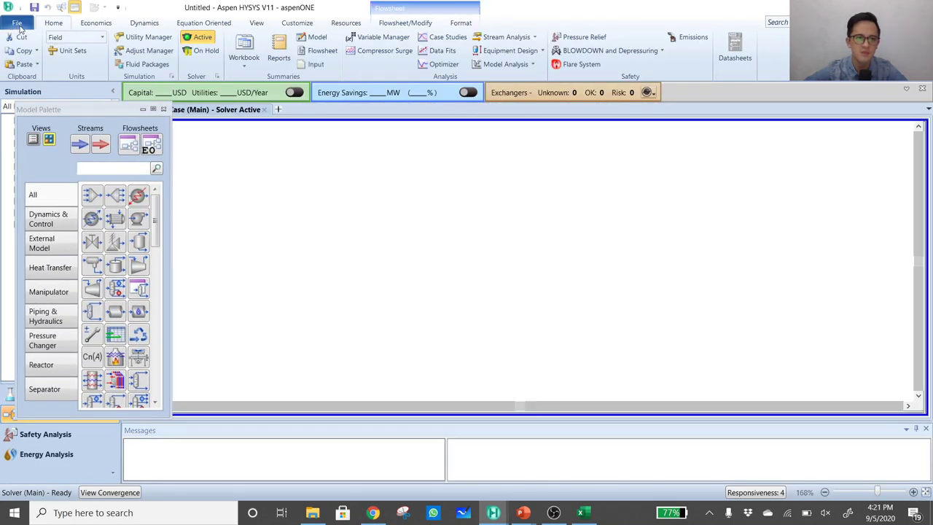
left_click(18, 24)
left_click_drag(94, 117, 212, 189)
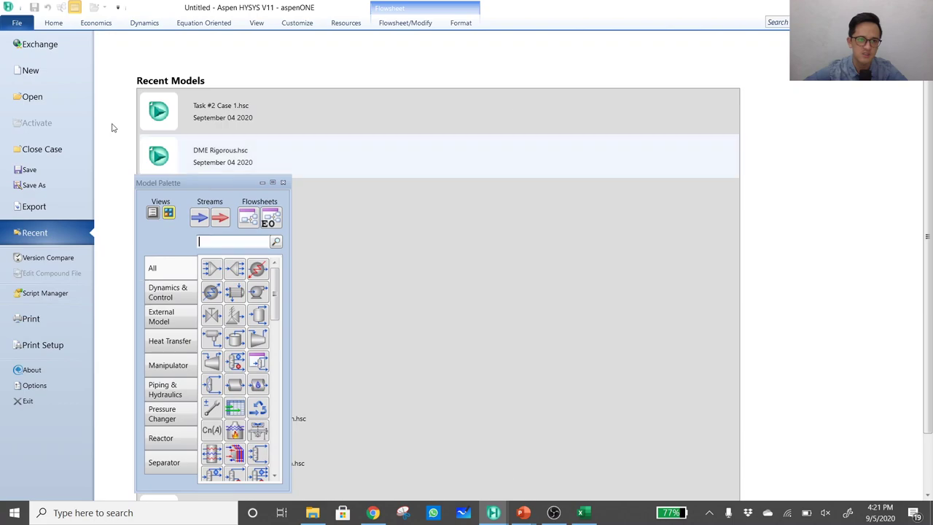
left_click(49, 188)
left_click(46, 90)
left_click(169, 226)
type("Condensate Extraction")
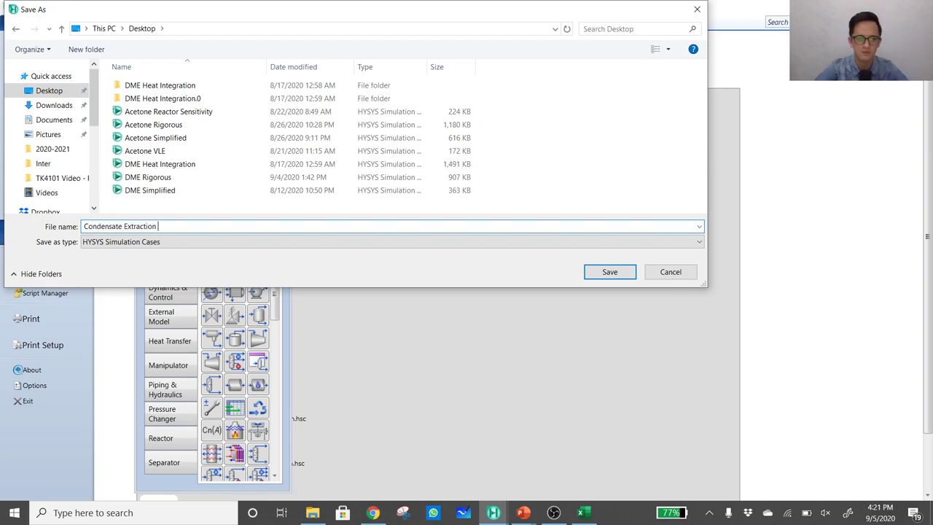
type(" -")
key("Caps_Lock")
key("Caps_Lock")
type("Type C Refri")
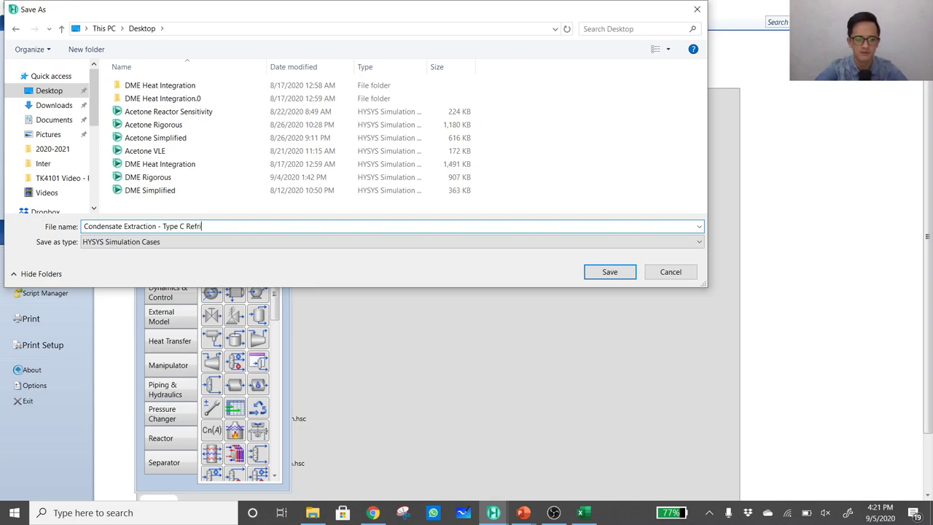
type("geration")
key("Return")
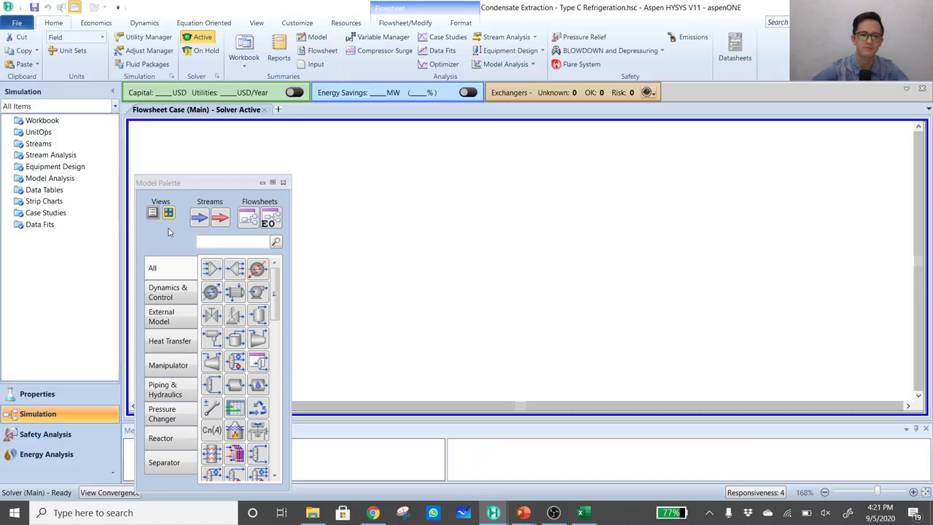
Place a material stream near the left edge of the flowsheet and name it Feed
left_click_drag(211, 185, 797, 158)
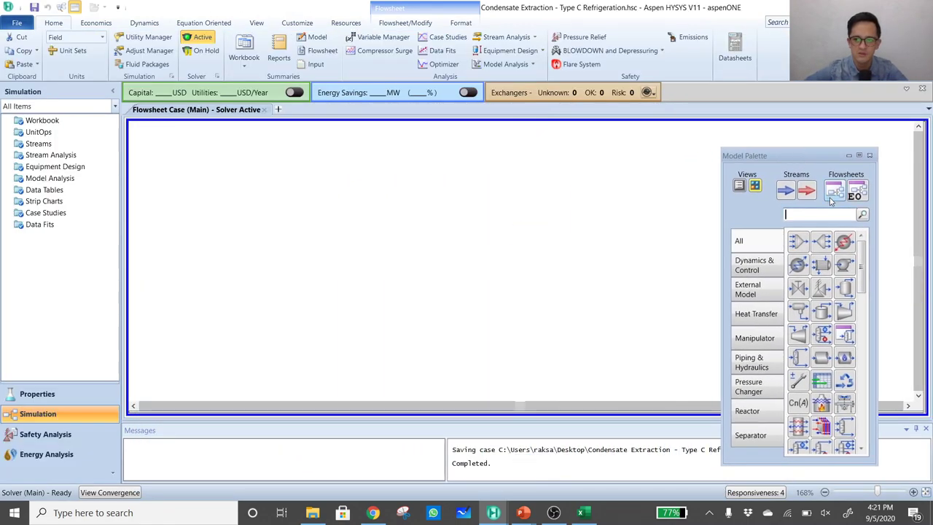
left_click(785, 190)
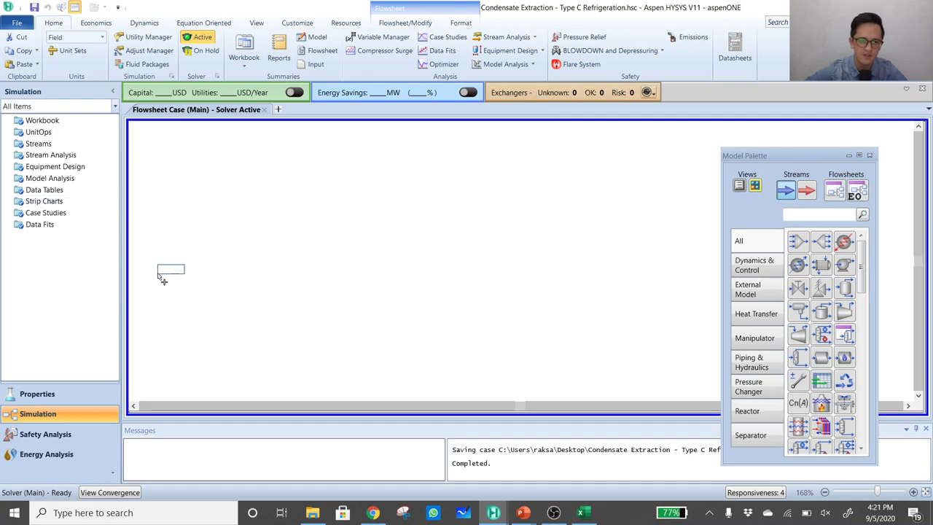
left_click(162, 274)
double_click(182, 271)
double_click(182, 271)
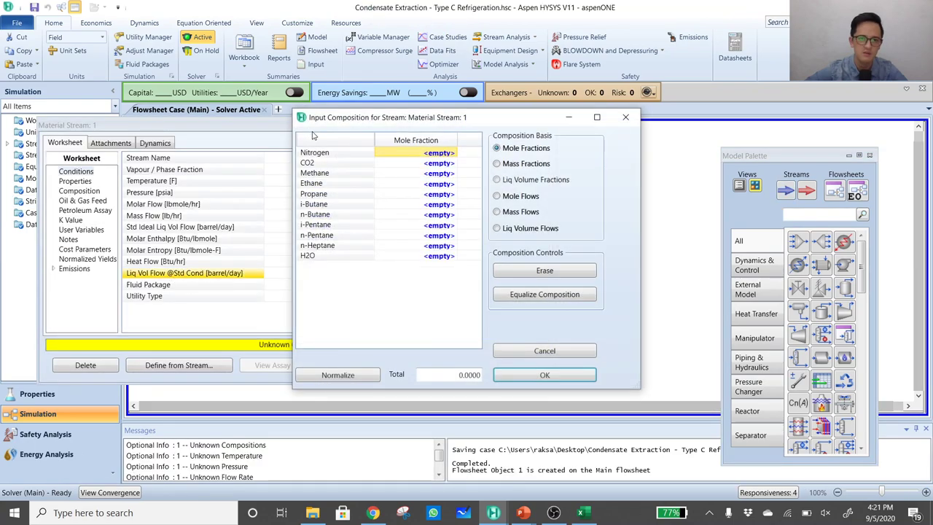
left_click(623, 125)
left_click(336, 159)
type("Feed")
key("Return")
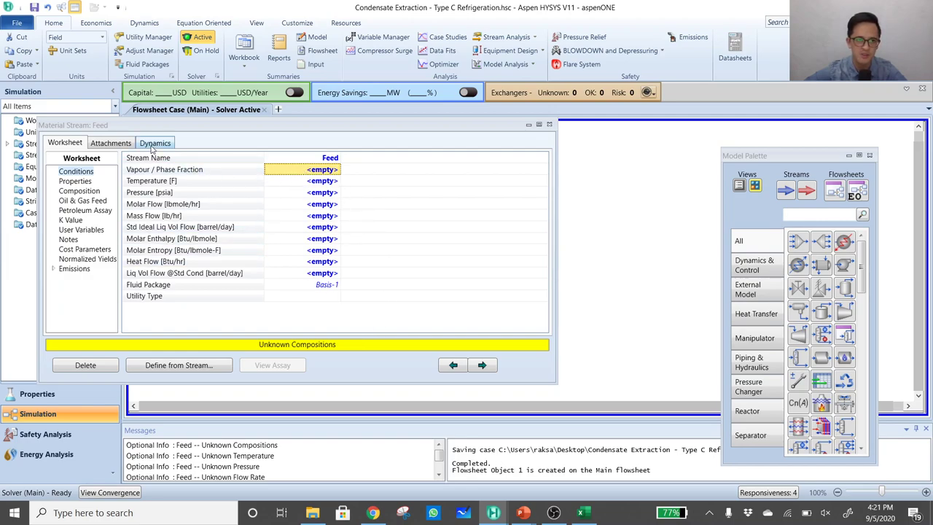
Keep the Field unit set and set the Feed stream's temperature to 120 F and pressure to 700 psig
left_click(103, 37)
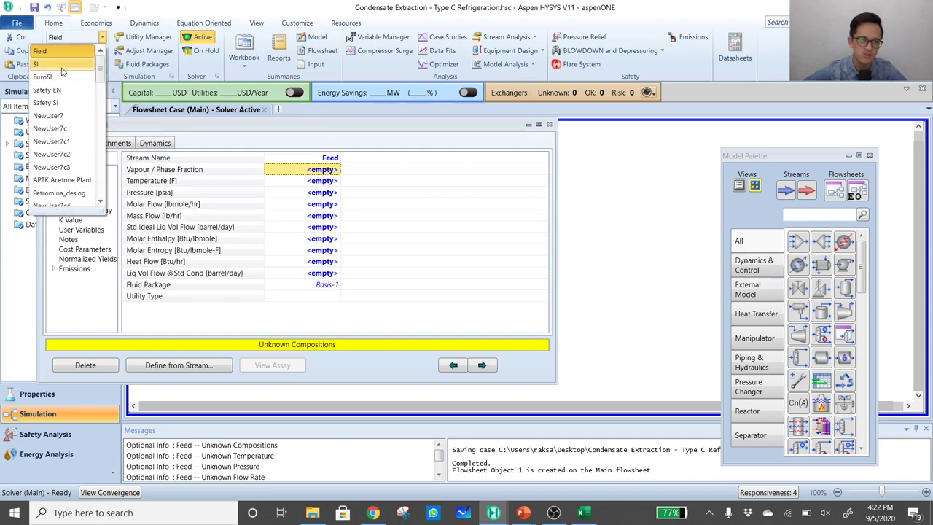
left_click(40, 51)
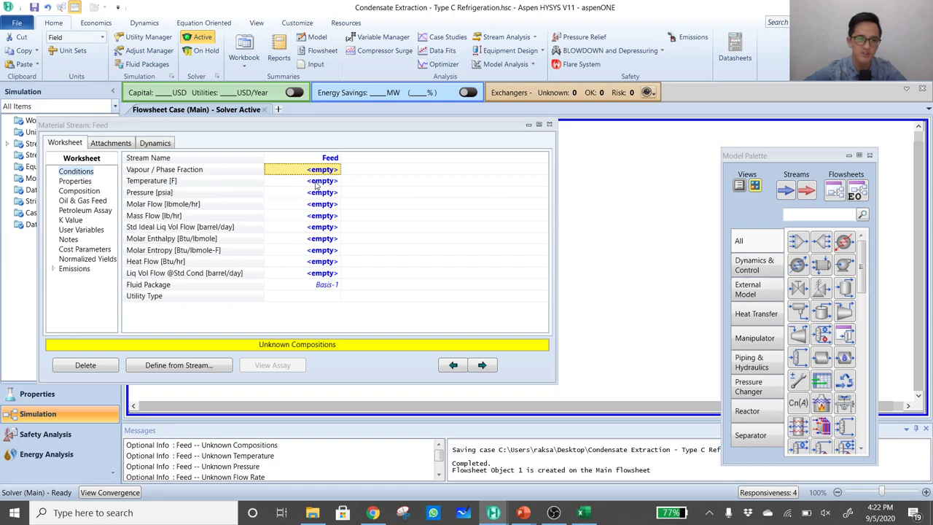
left_click(316, 180)
type("120")
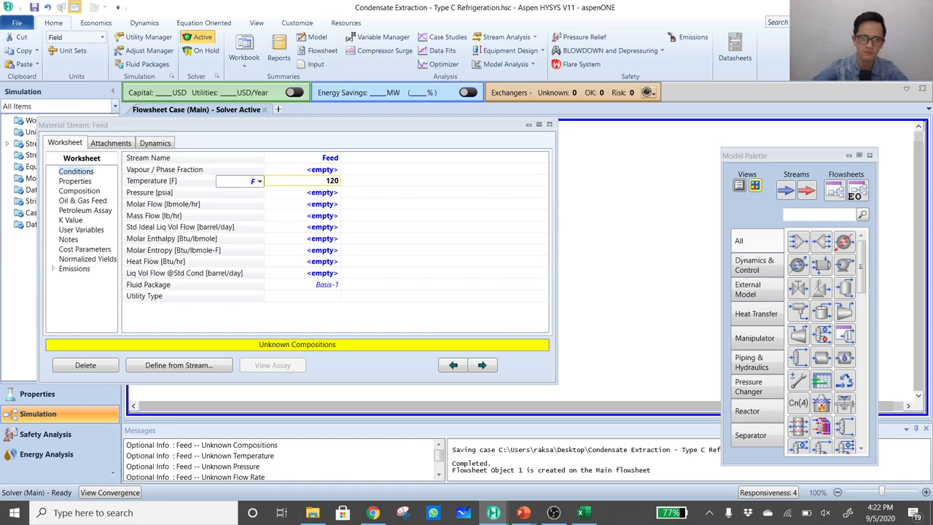
key("Return")
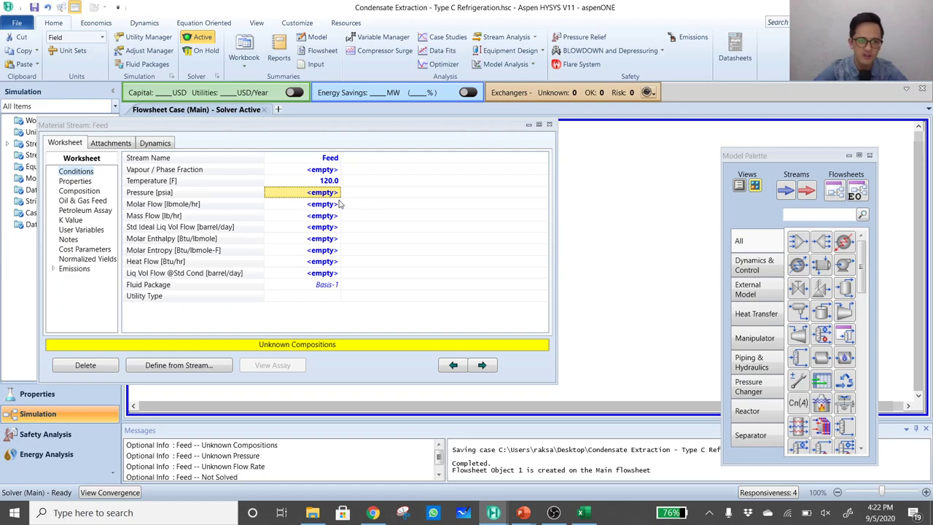
type("700 psig")
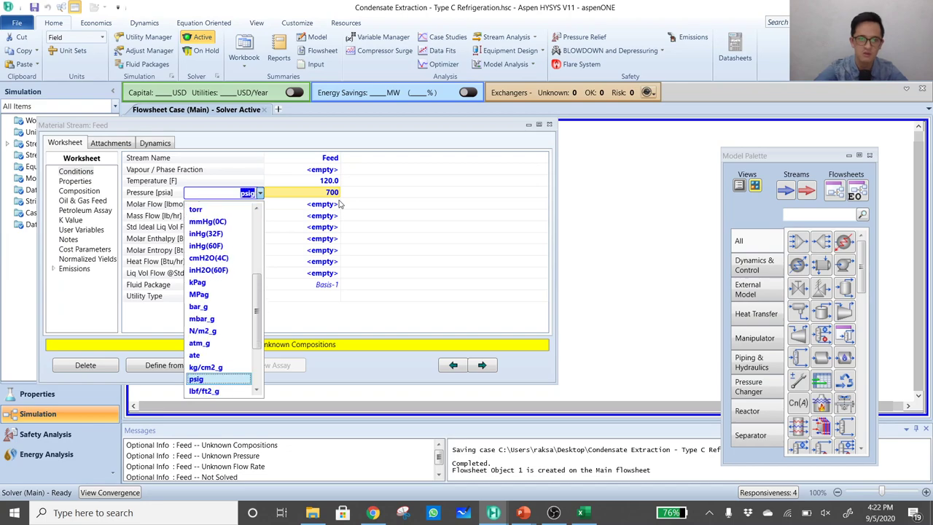
key("Return")
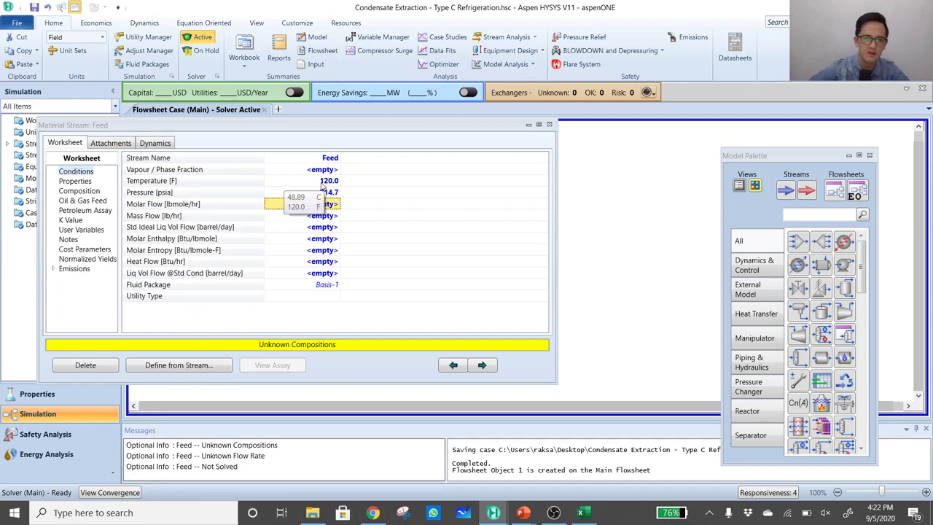
Set the Feed stream's molar flow to 10 MMSCFD
type("10")
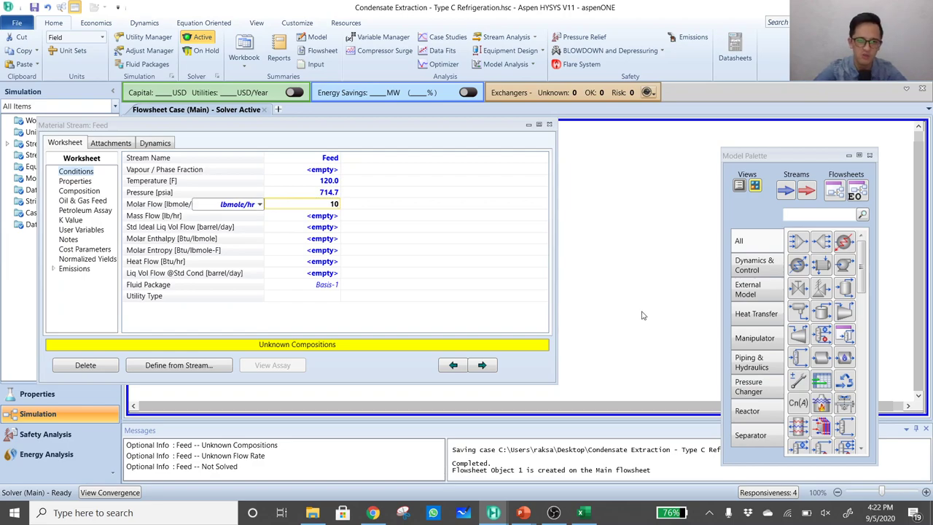
key("space")
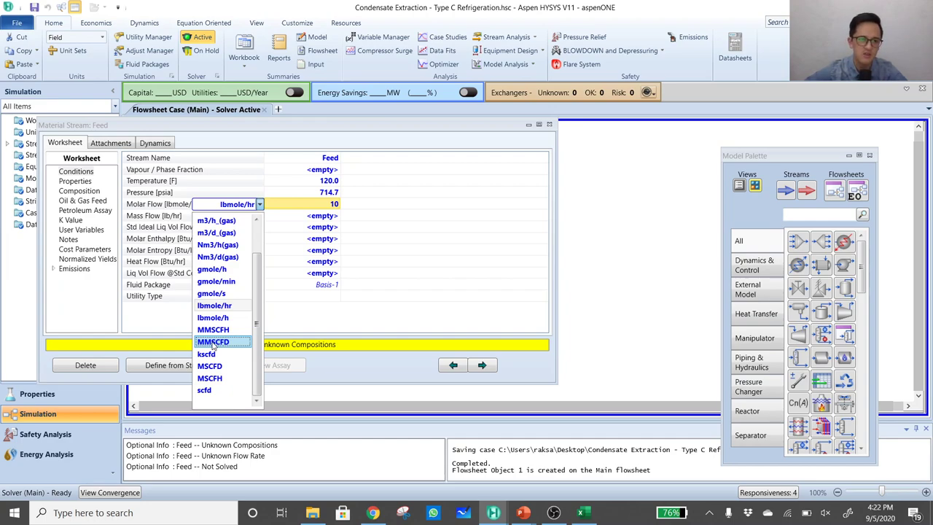
left_click(213, 342)
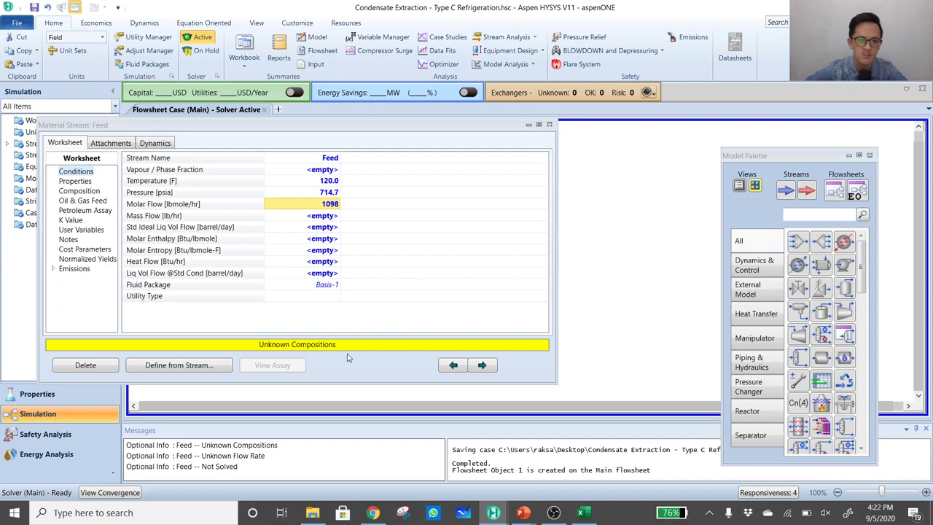
Show the Feed stream's composition, then switch to the Excel sheet and copy the N2 to C7 values in C4:C13
left_click(84, 193)
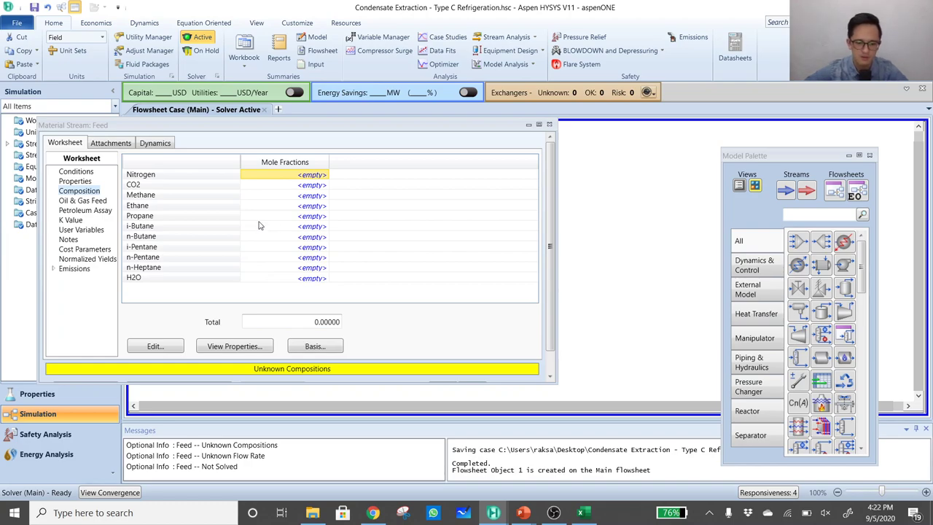
key("alt+Tab")
key("alt+Tab")
key("alt+Tab")
key("alt+Tab")
key("alt+Tab")
key("alt+Tab")
key("alt+Tab")
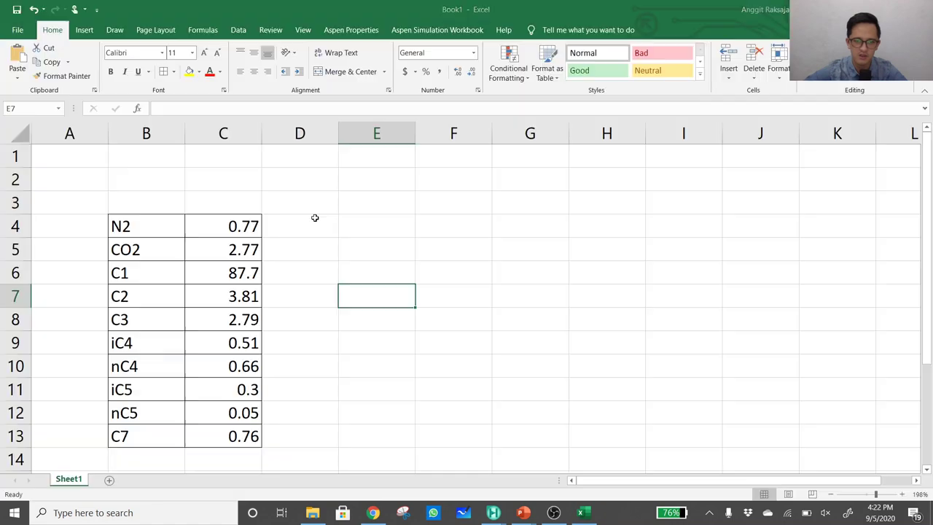
left_click(253, 227)
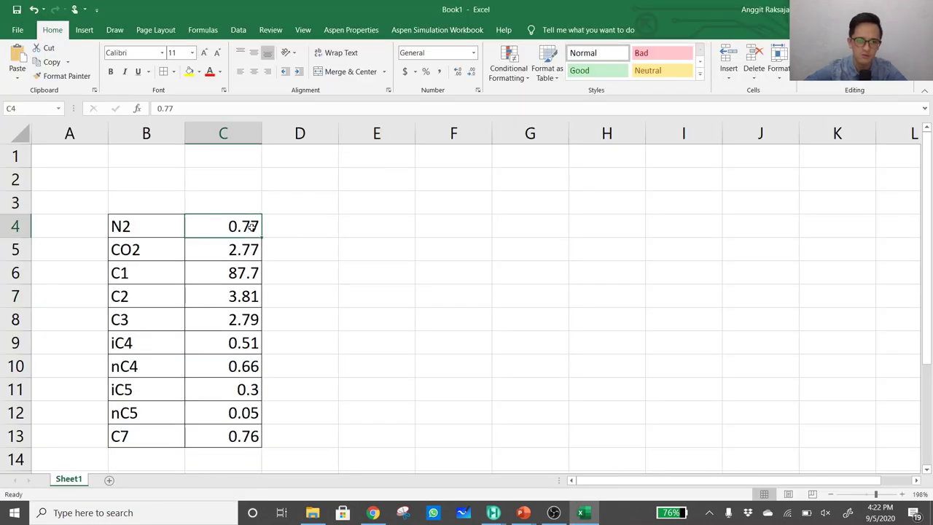
left_click(243, 438, "shift")
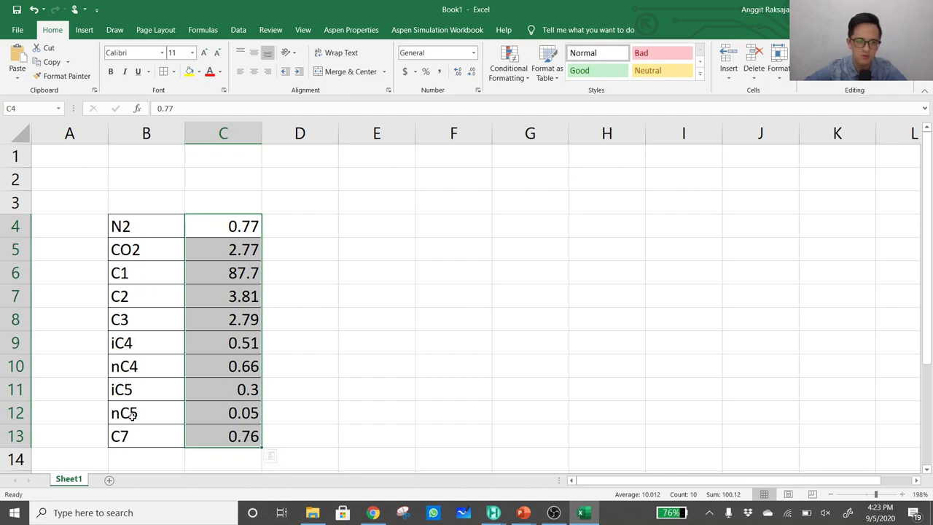
key("ctrl+c")
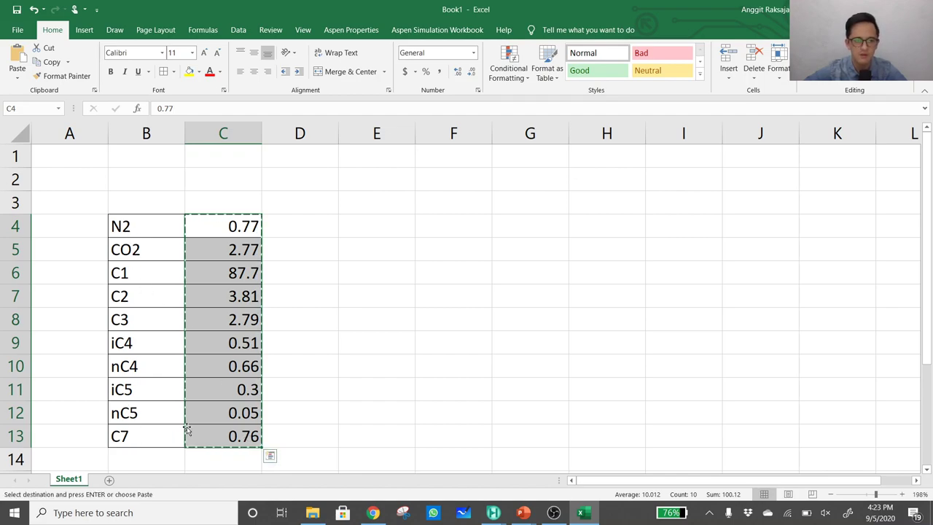
Back in Aspen HYSYS, paste the copied values as Feed mole fractions for Nitrogen through n-Heptane, normalize them and accept the composition
key("alt+Tab")
key("alt+Tab")
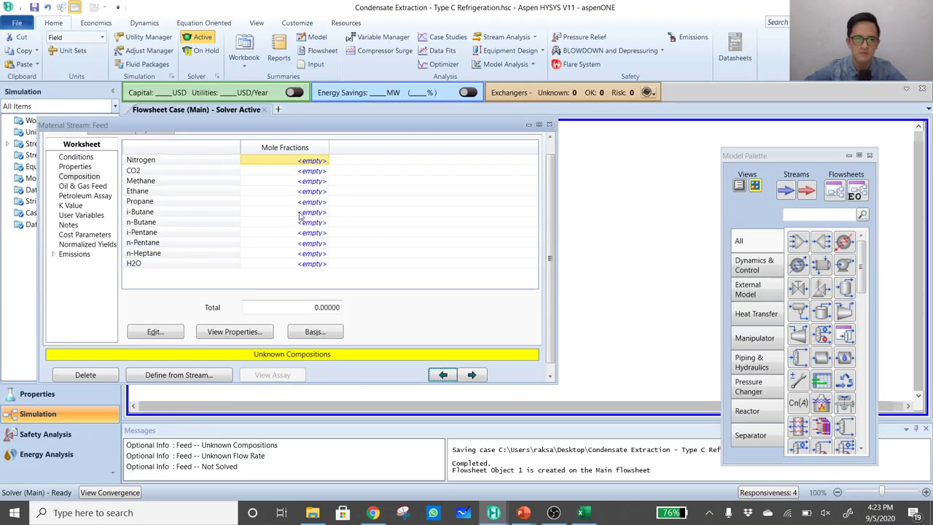
left_click(155, 331)
type("0.77")
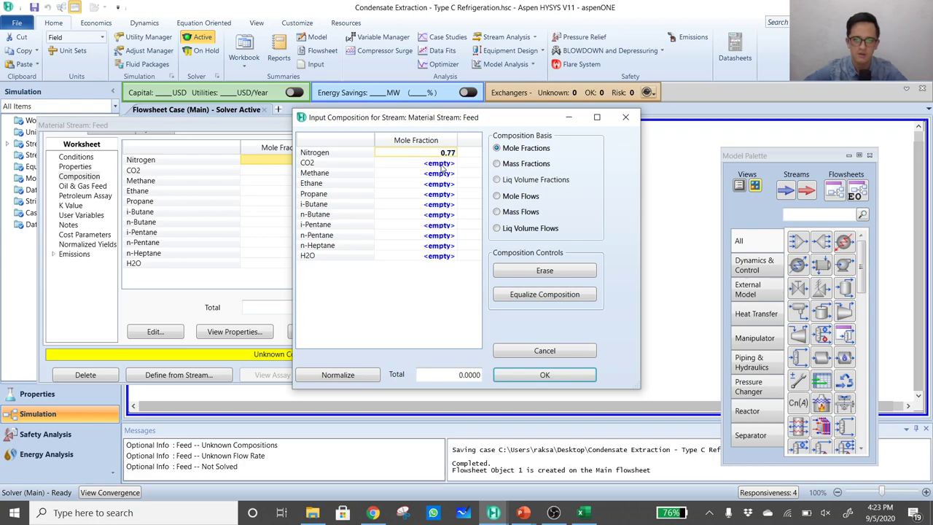
key("Escape")
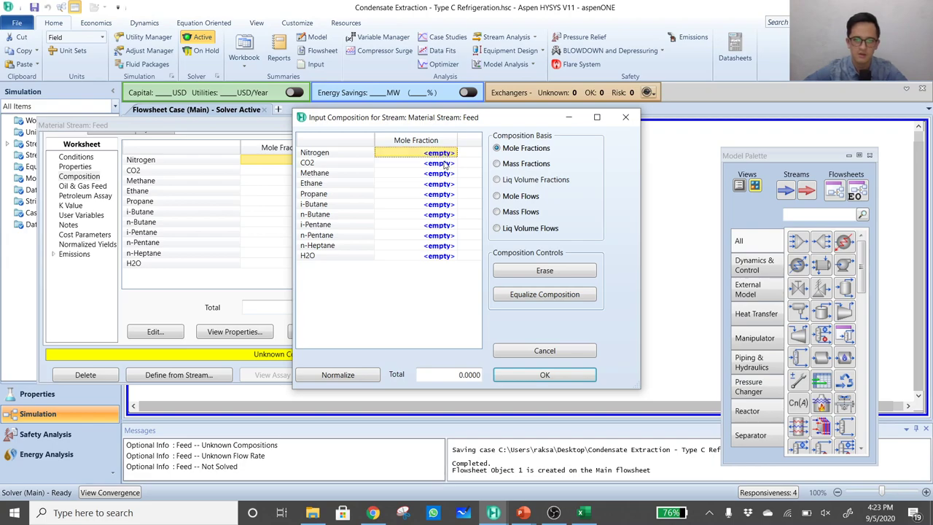
left_click(445, 246, "shift")
key("ctrl+v")
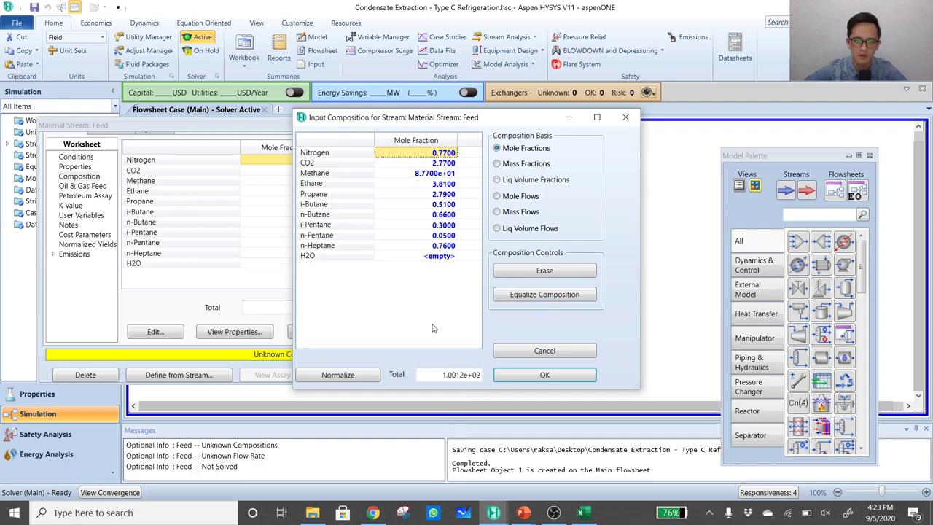
left_click(352, 378)
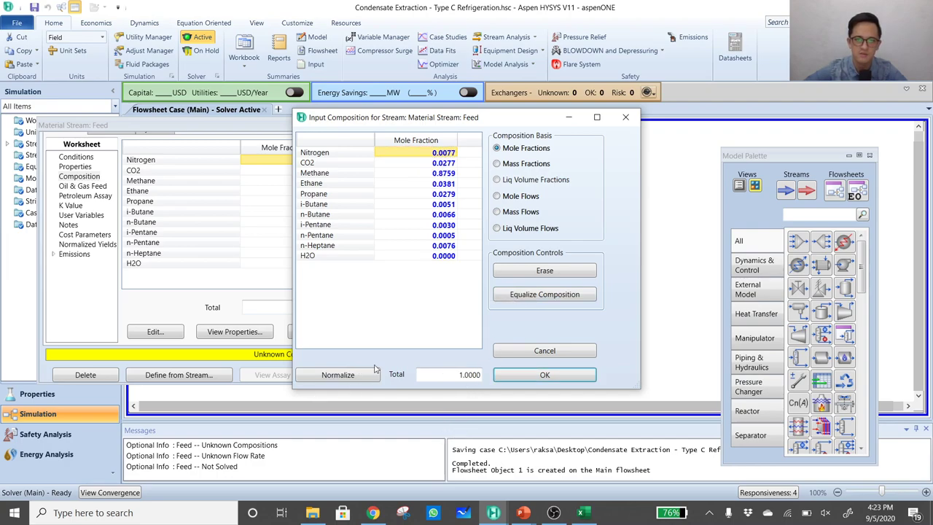
left_click(540, 376)
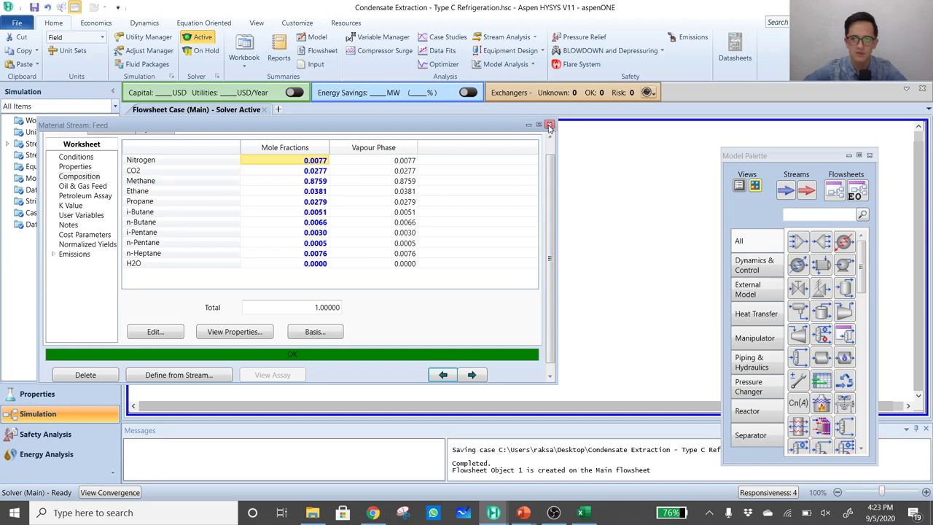
Review the Feed stream's conditions, close its window and save the case
left_click(81, 157)
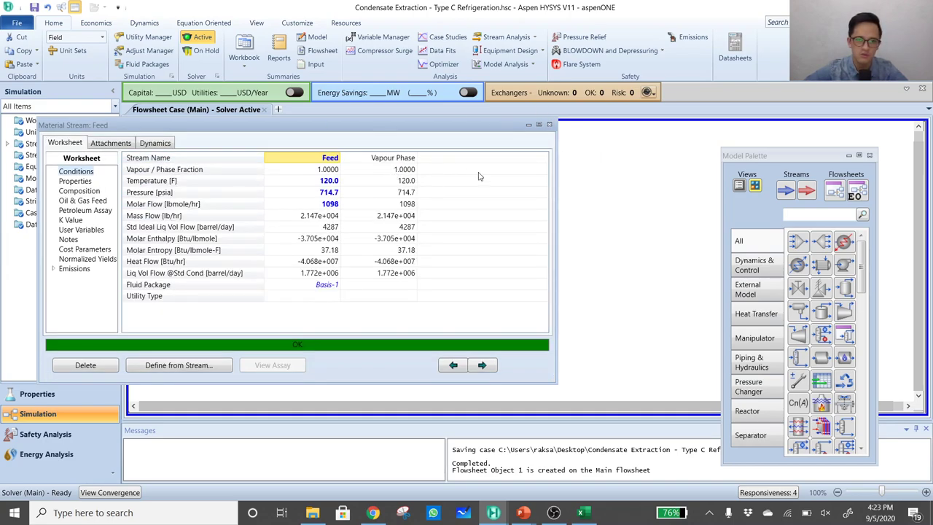
left_click(550, 124)
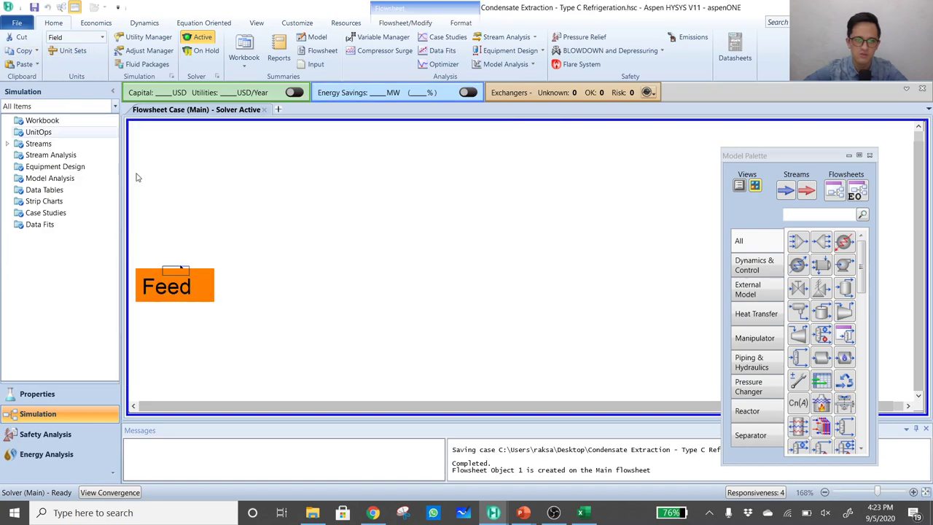
left_click(34, 7)
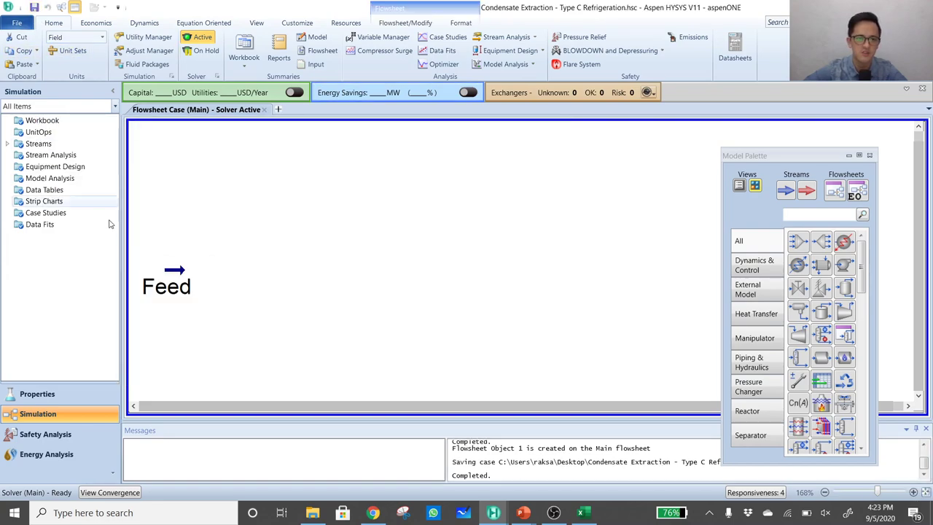
Shift the Feed stream slightly, search the model palette for "satura" and place a stream saturator beside Feed
left_click(178, 271)
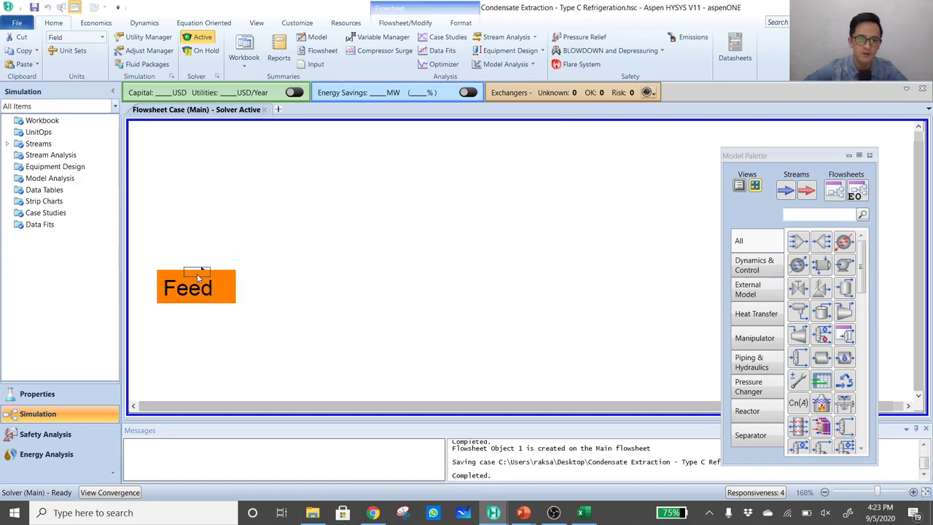
left_click(827, 213)
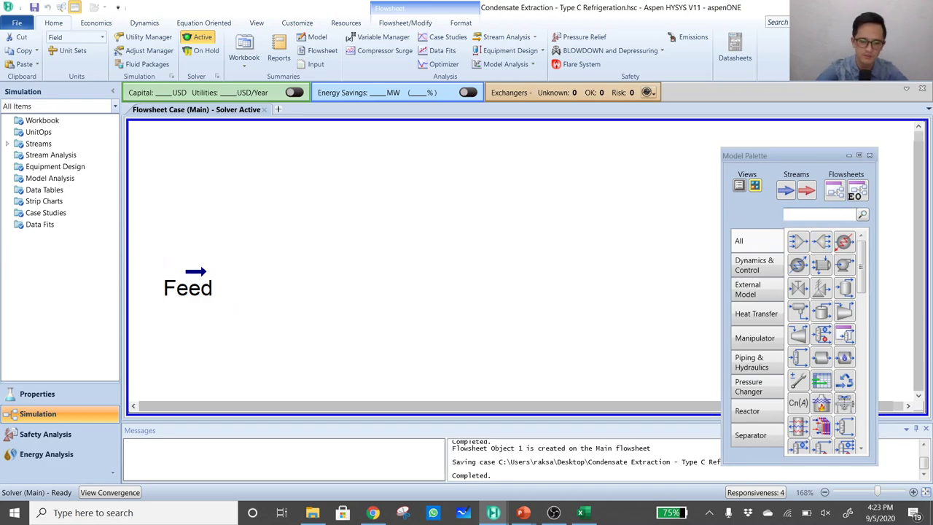
type("satura")
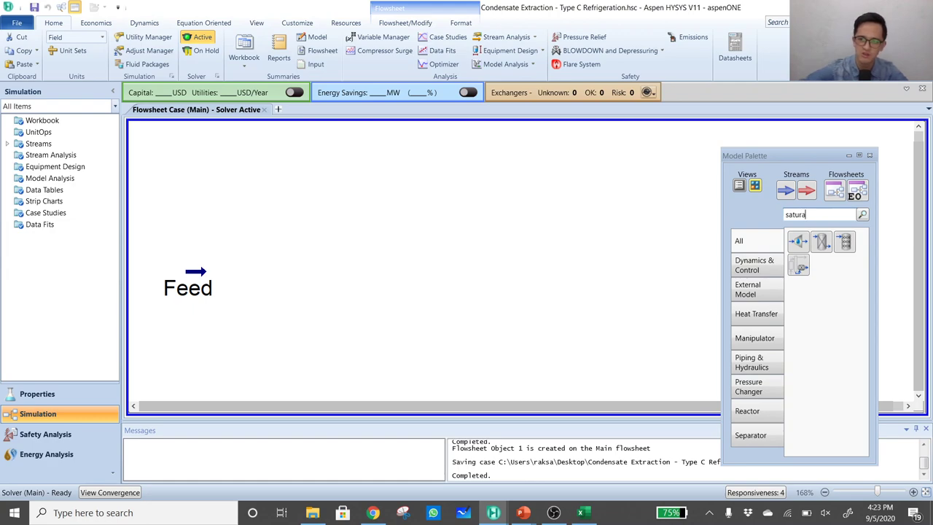
left_click(801, 245)
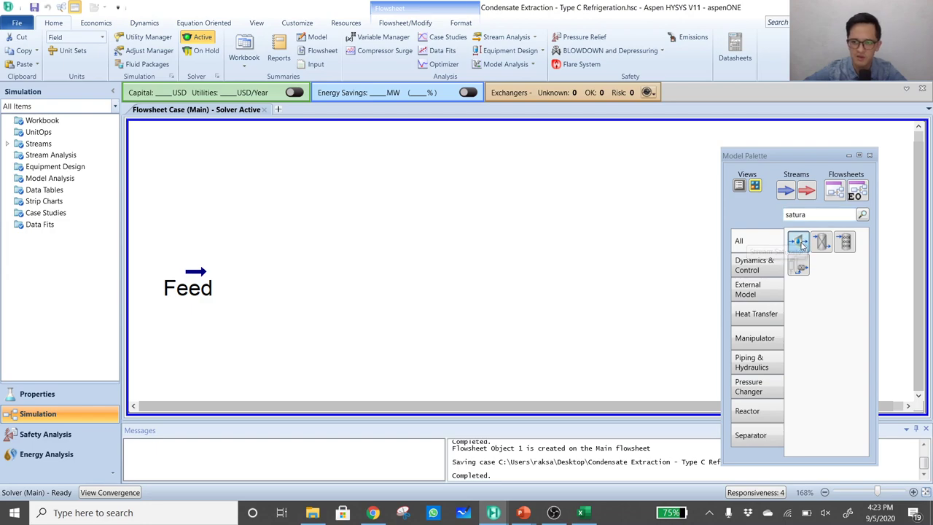
left_click(249, 314)
scroll(385, 271, "down", 2)
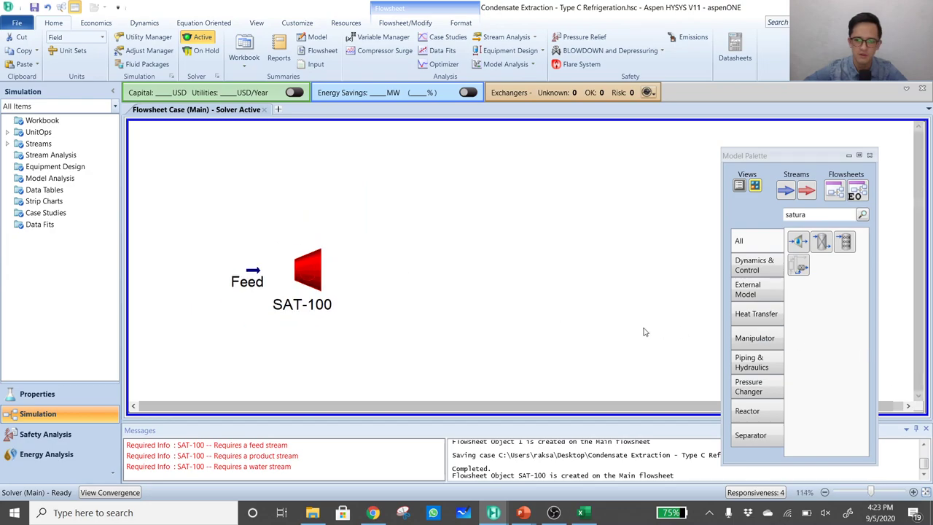
Move Feed and the saturator closer to the flowsheet's left edge and connect Feed to the saturator inlet
mouse_move(248, 274)
left_click_drag(248, 274, 178, 250)
left_click_drag(307, 277, 232, 247)
left_click(239, 249)
left_click(301, 250)
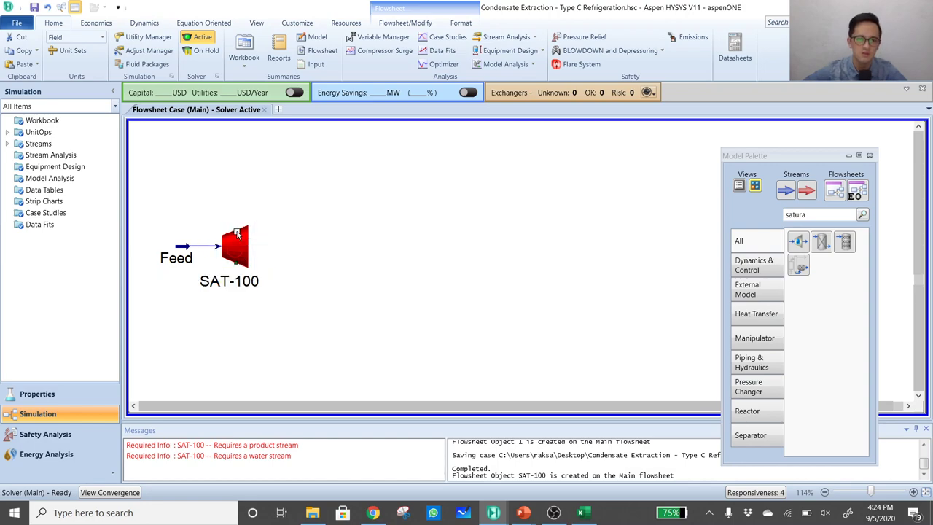
Give the saturator a water stream named Water and a product stream named Wet Feed, keeping its window clear of the flowsheet
double_click(237, 240)
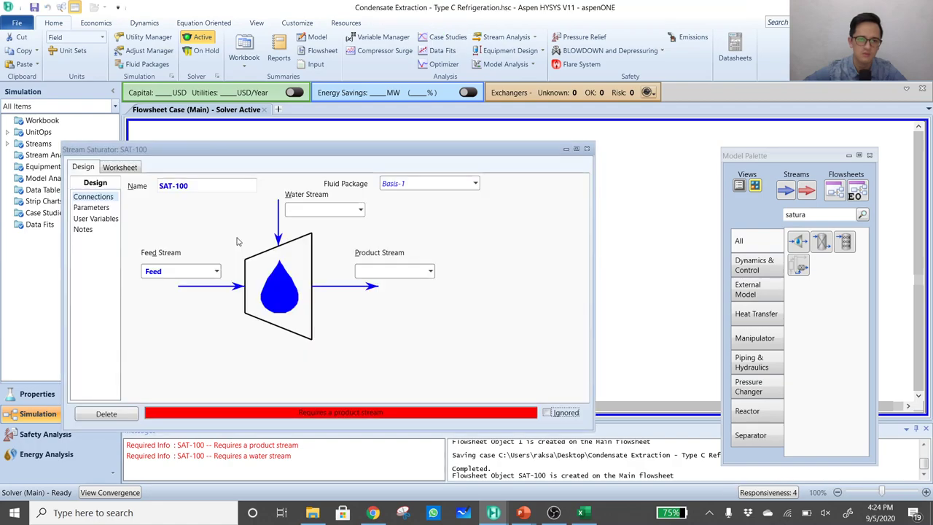
left_click_drag(312, 153, 547, 232)
left_click(555, 289)
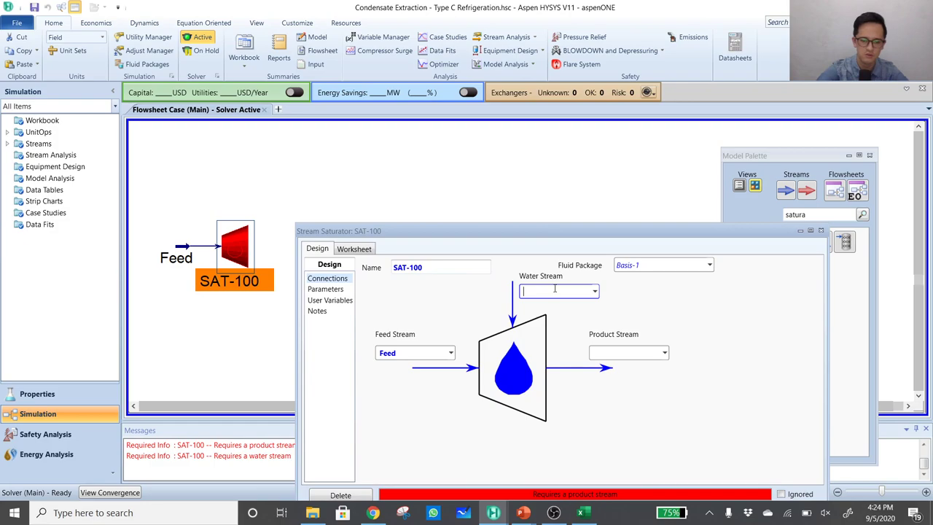
type("Water")
key("Return")
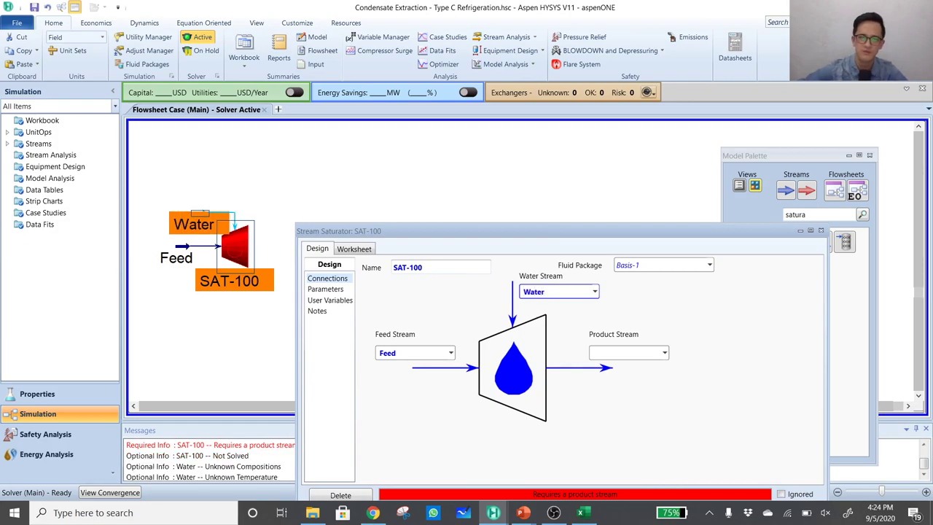
left_click(629, 352)
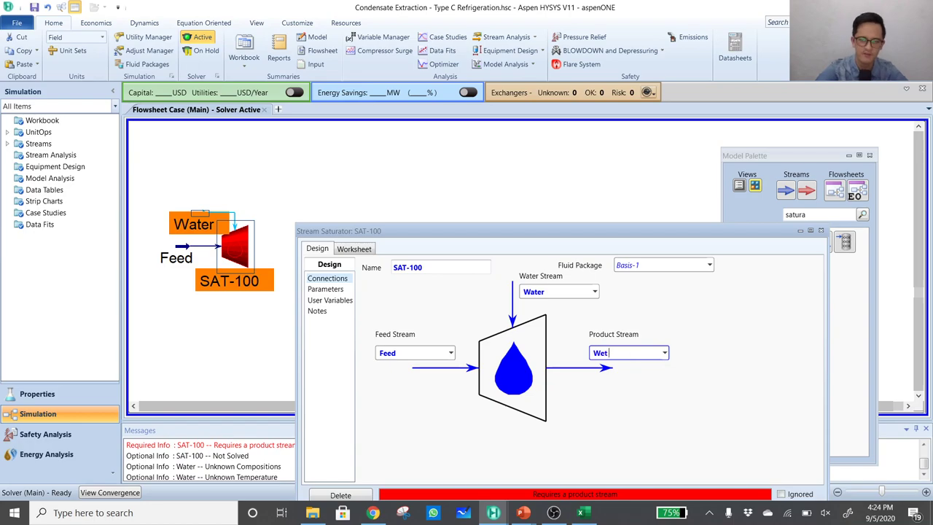
type("Wet Feed")
key("Return")
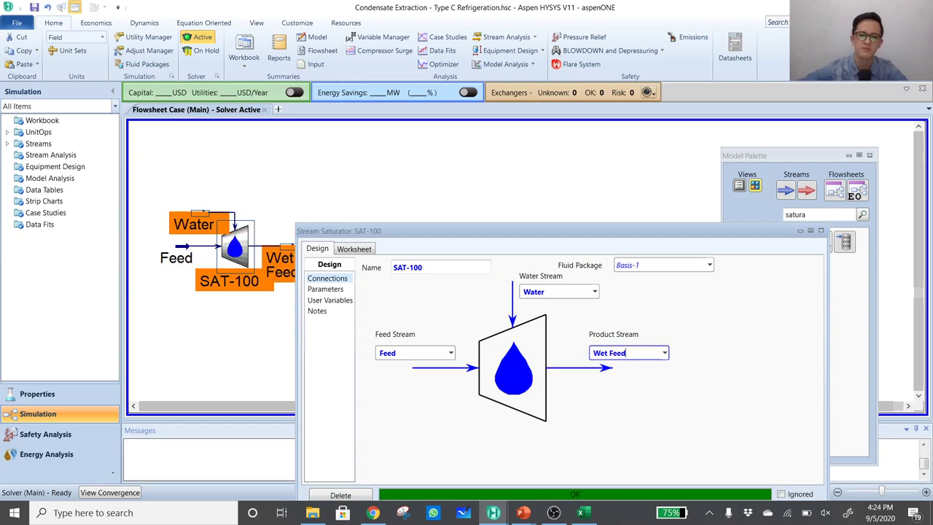
left_click_drag(460, 234, 532, 167)
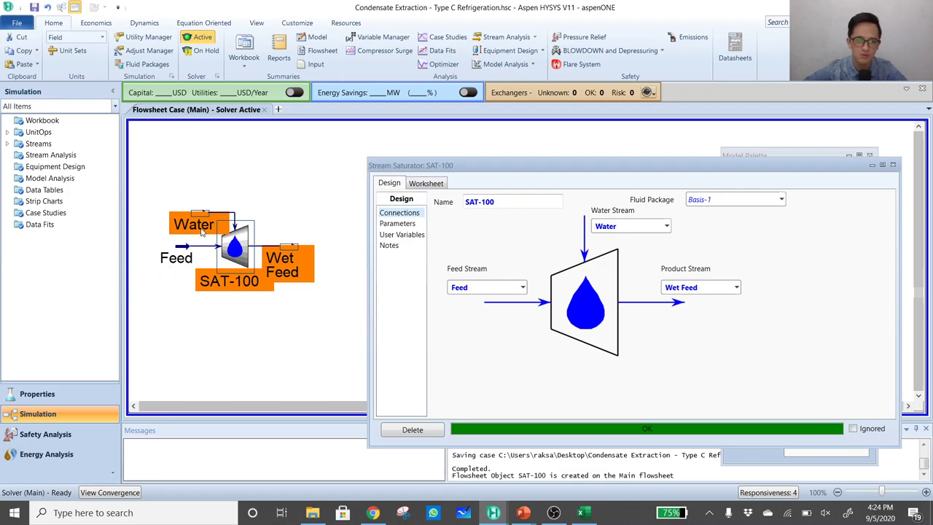
Review the Water stream's composition and conditions, and close its window
left_click(249, 187)
double_click(201, 221)
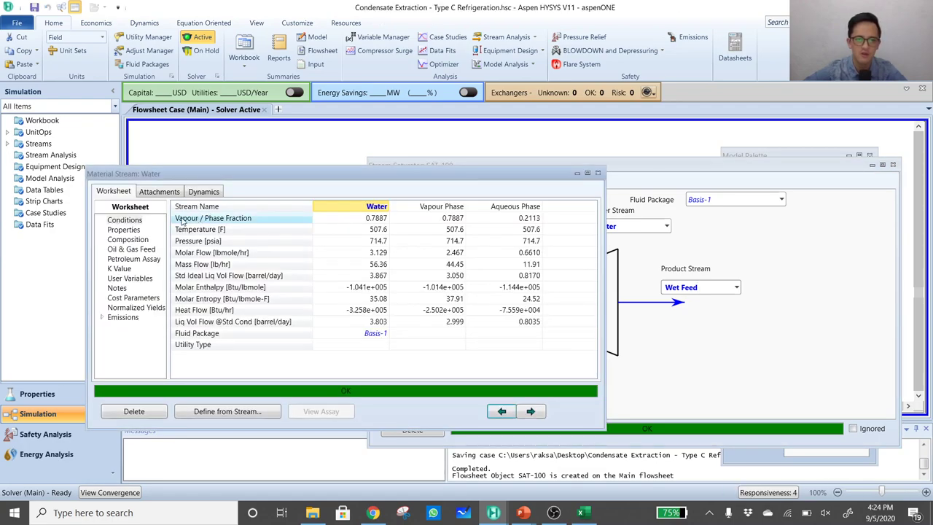
left_click(132, 239)
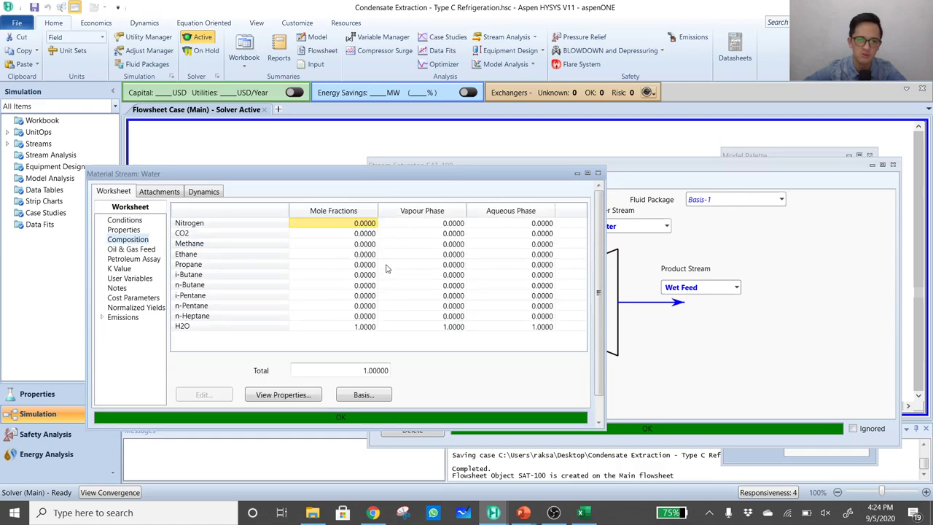
left_click(125, 220)
mouse_move(374, 247)
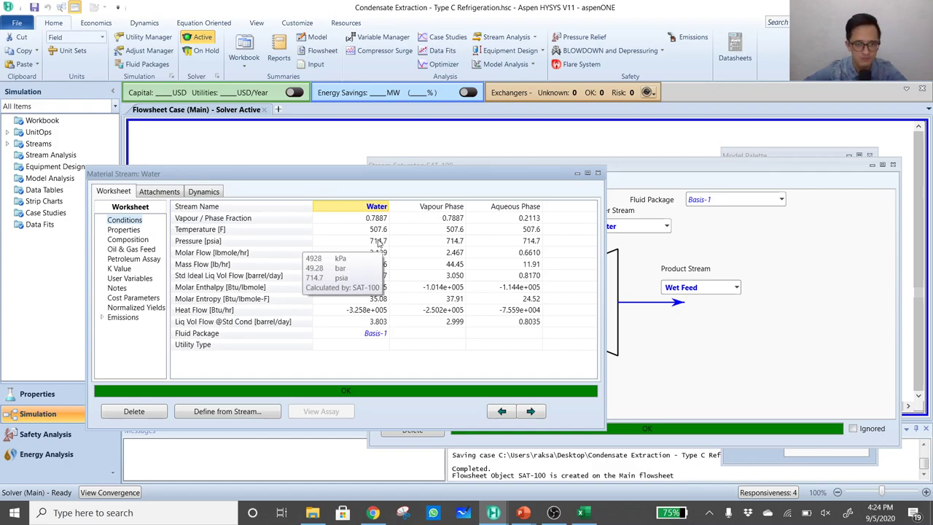
left_click(597, 174)
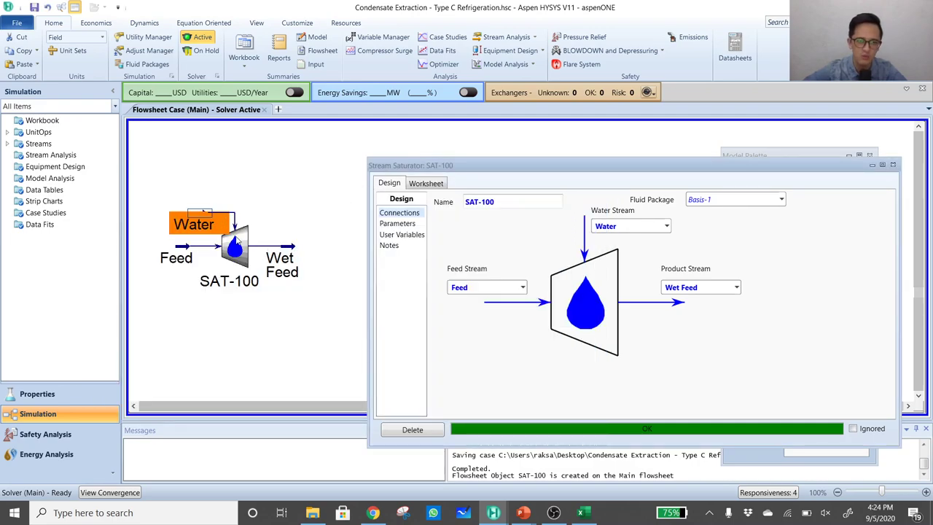
Set the H2O content units in the stream saturator's parameters to lb/MMft3 wet
left_click(400, 223)
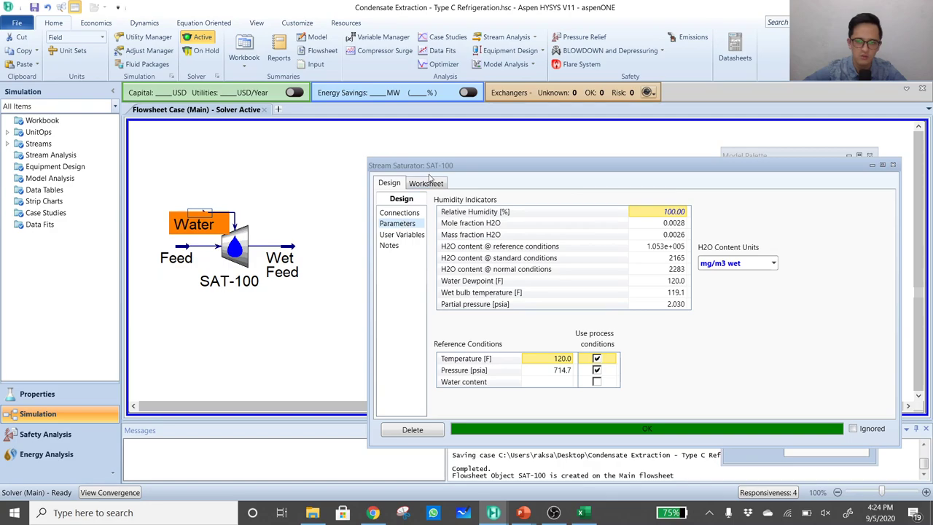
left_click(742, 264)
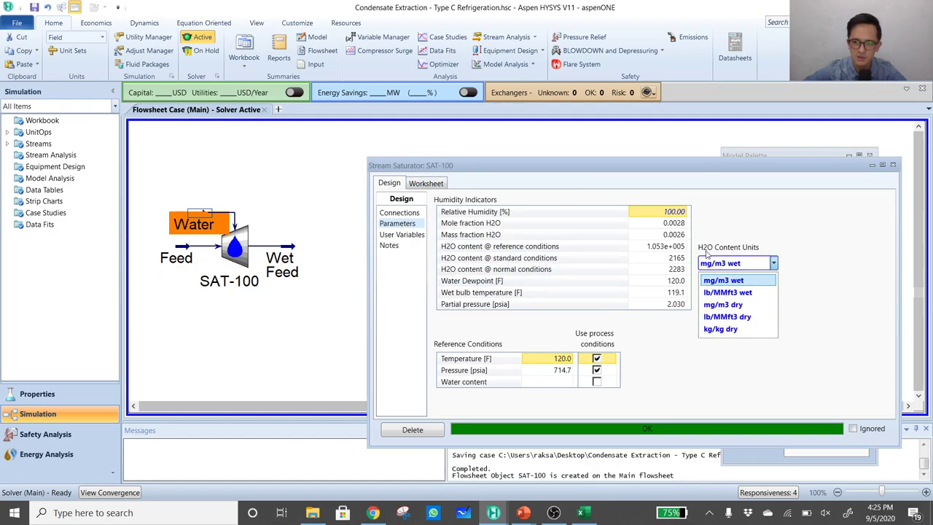
left_click(747, 293)
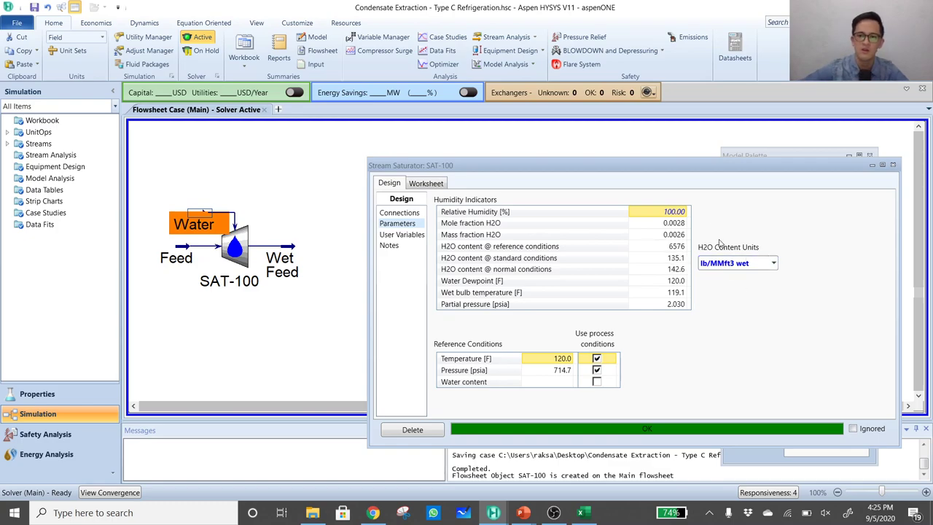
left_click(675, 223)
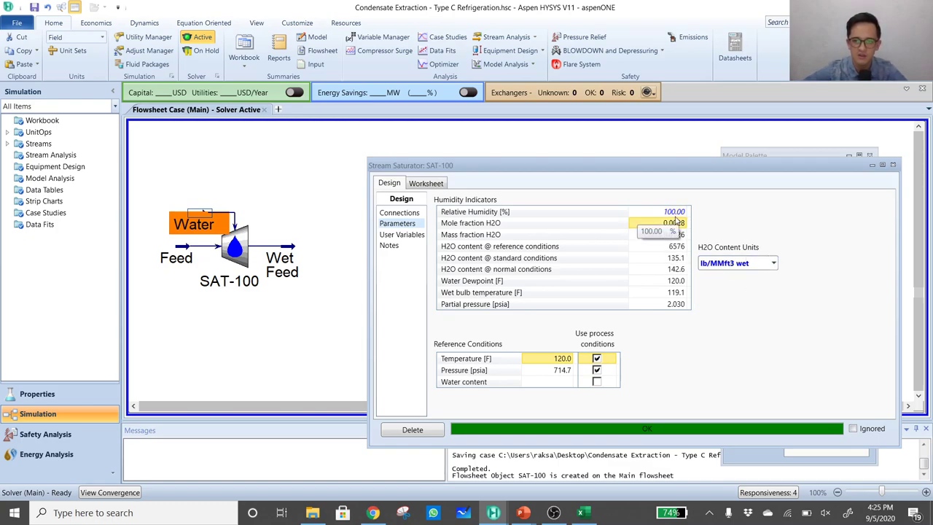
left_click(671, 212)
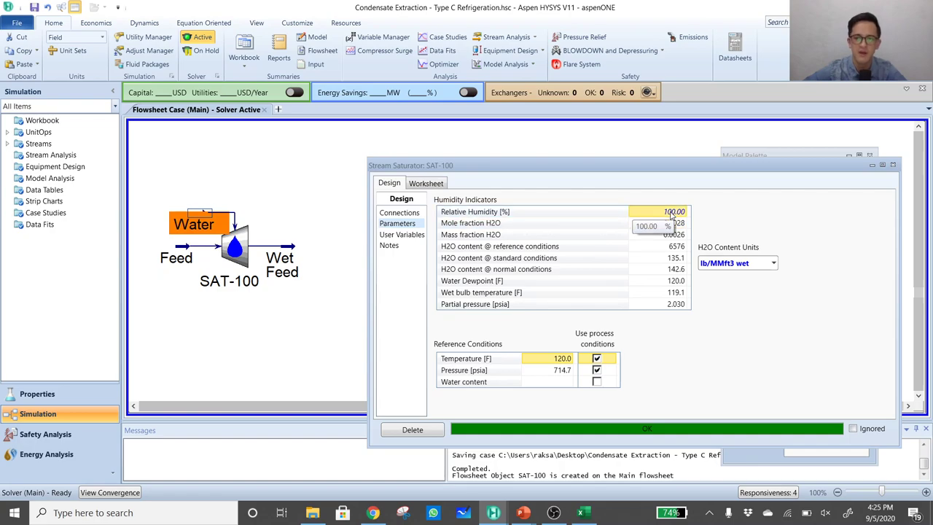
Compare the Feed, Water and Wet Feed compositions in the saturator's worksheet, checking the H2O fraction of Wet Feed
left_click(433, 184)
left_click(399, 234)
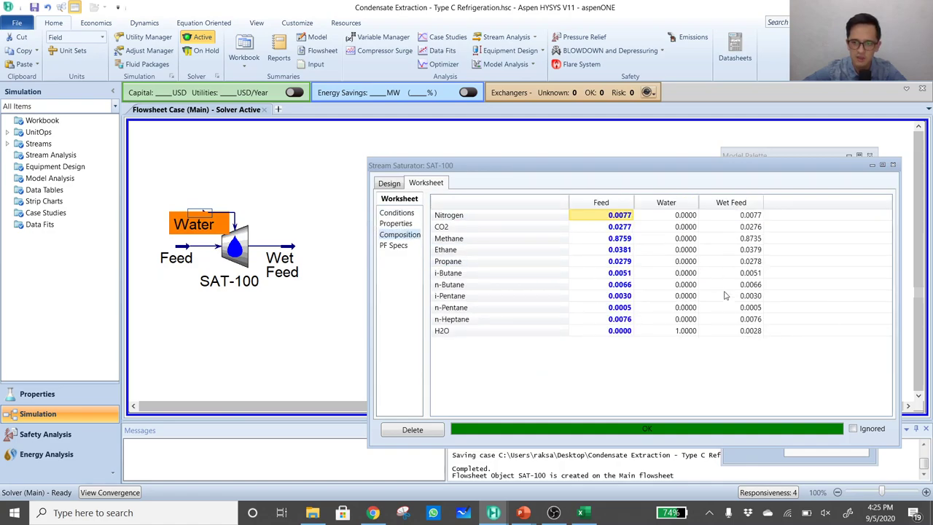
left_click(754, 332)
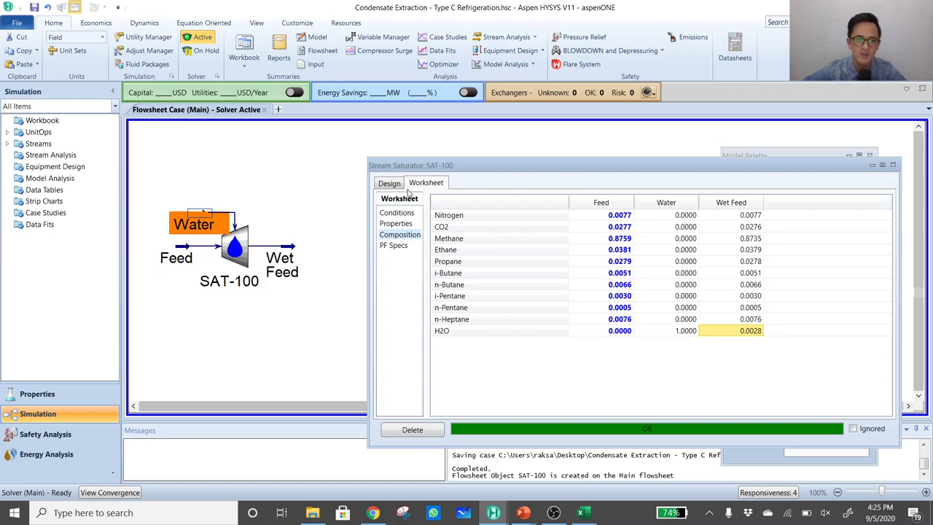
Replace the saturator's relative humidity specification with an H2O content of 6 lb/MMft3 at reference conditions, close its window and save the case
left_click(398, 186)
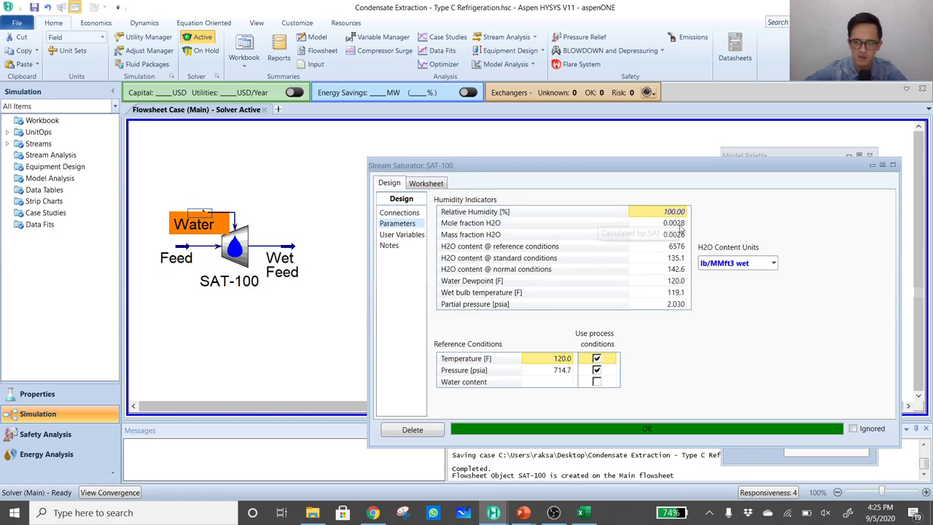
key("Delete")
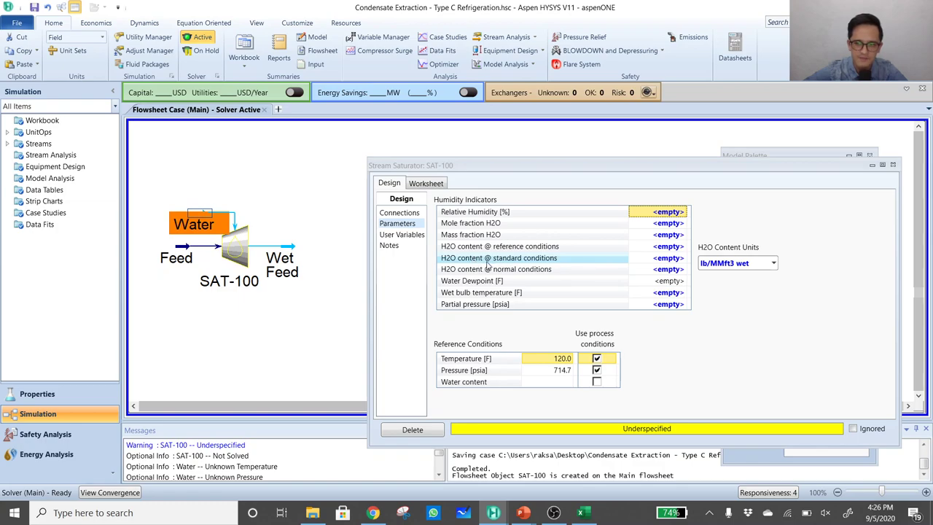
left_click(678, 248)
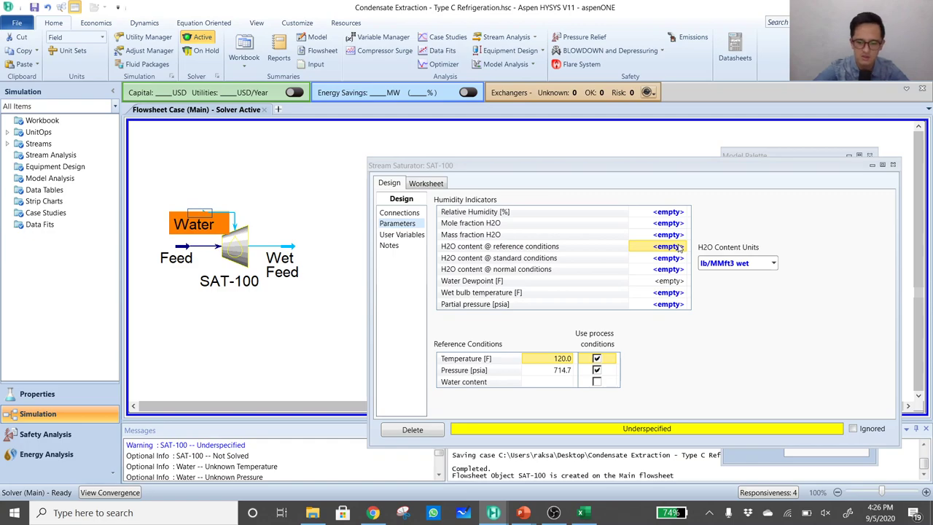
type("6")
key("Return")
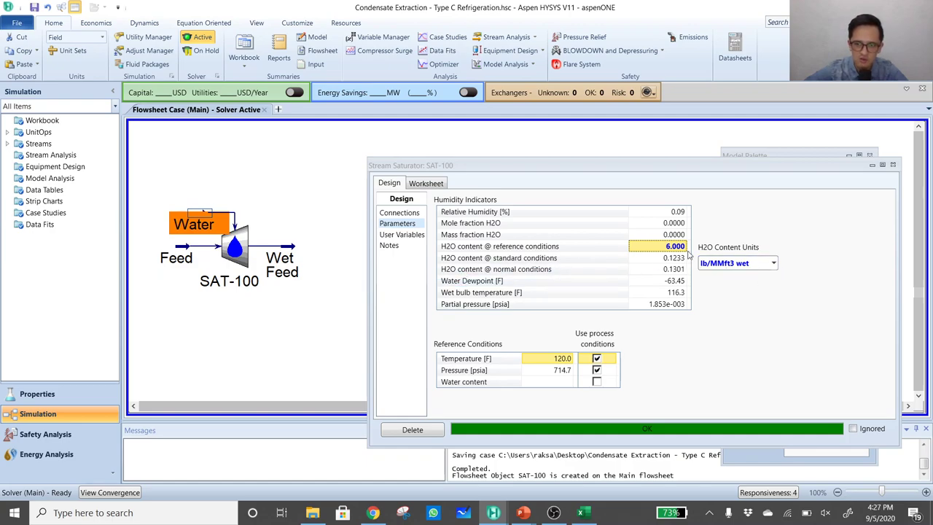
mouse_move(670, 287)
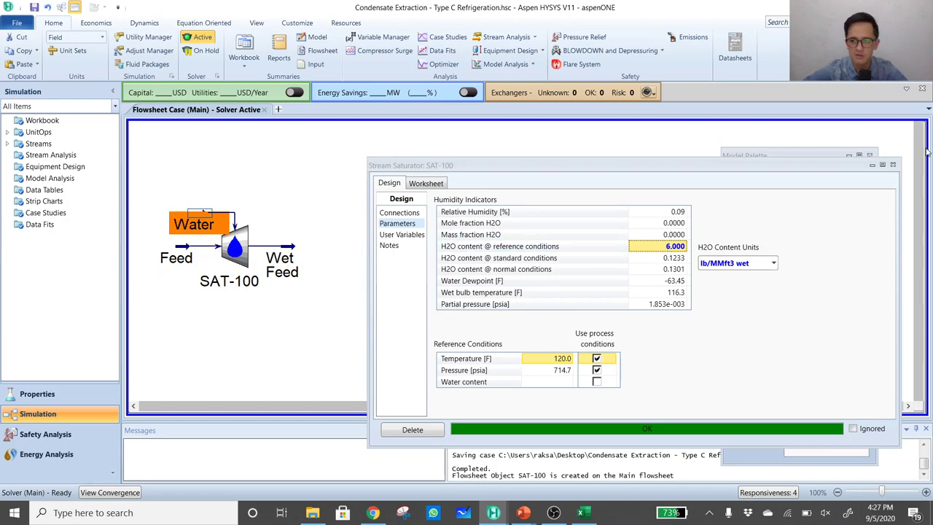
left_click(893, 165)
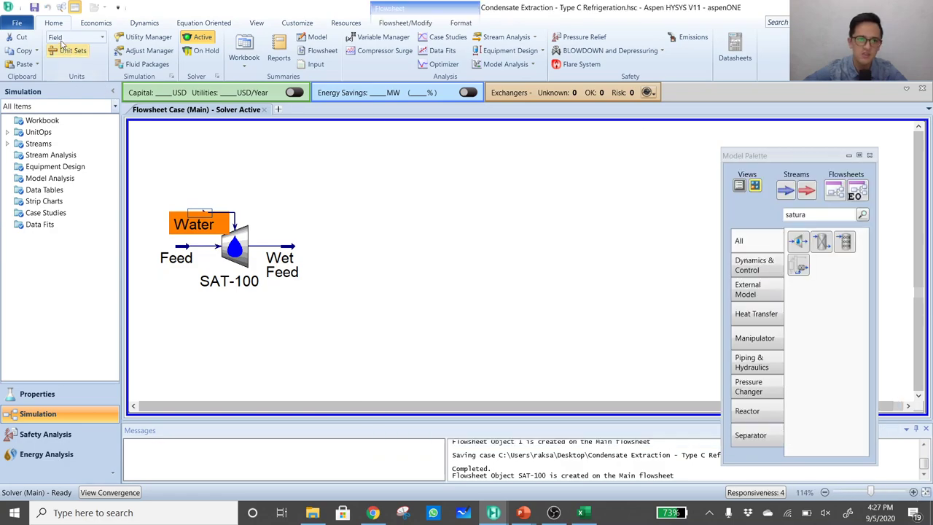
left_click(35, 9)
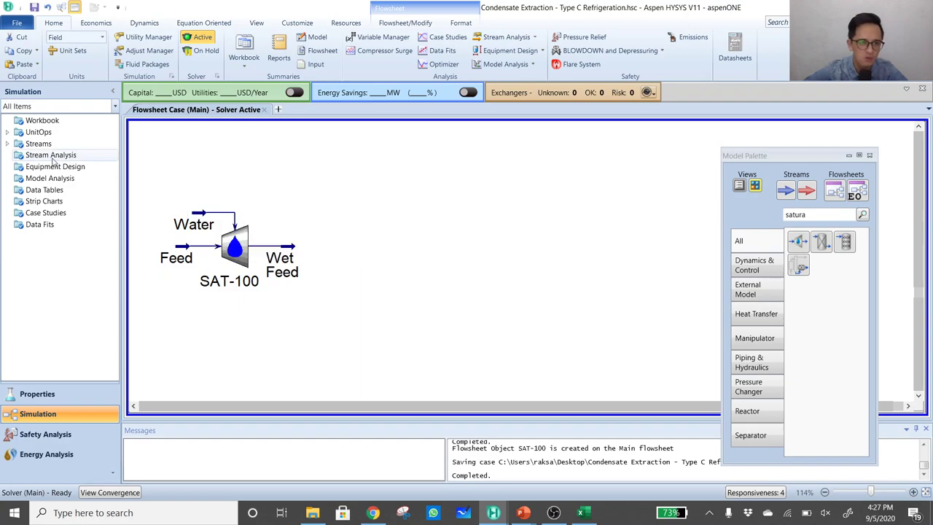
Add a Hydrate Formation stream analysis for the Wet Feed stream
left_click_drag(50, 166, 50, 168)
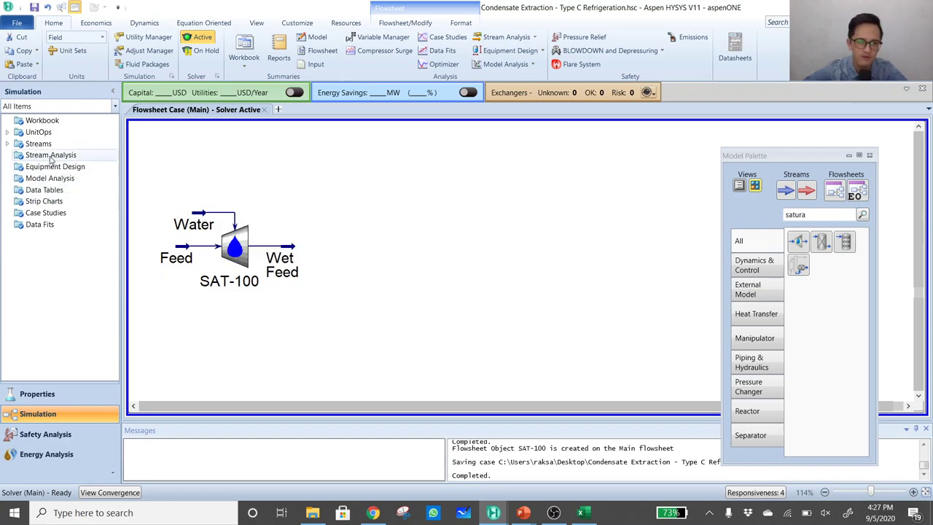
double_click(50, 155)
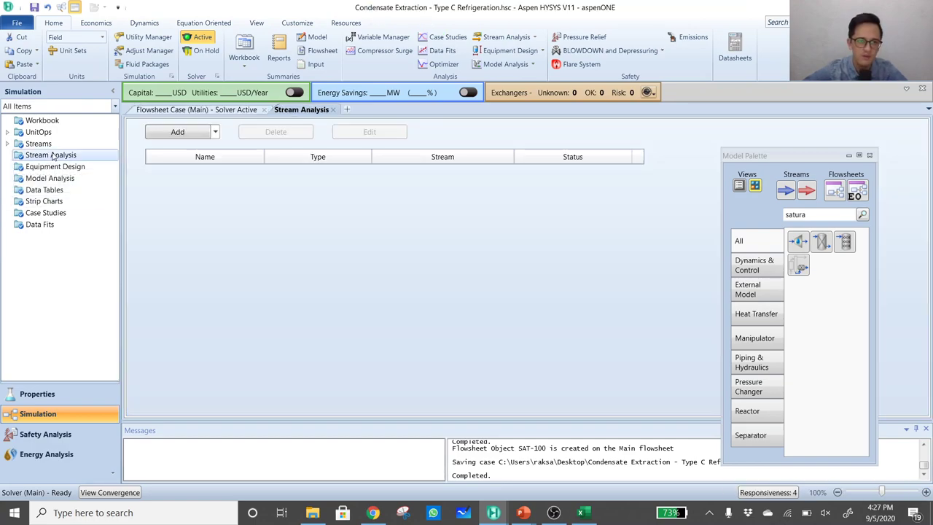
left_click(215, 132)
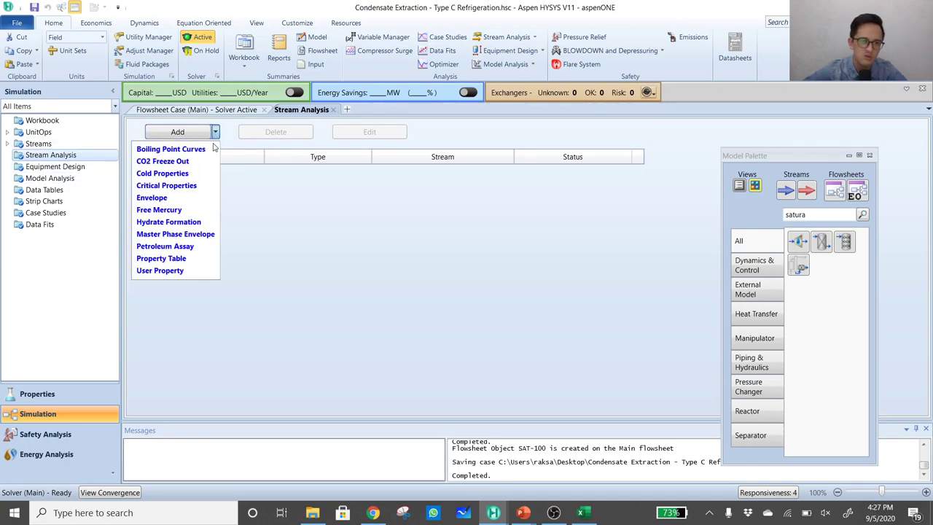
left_click(173, 222)
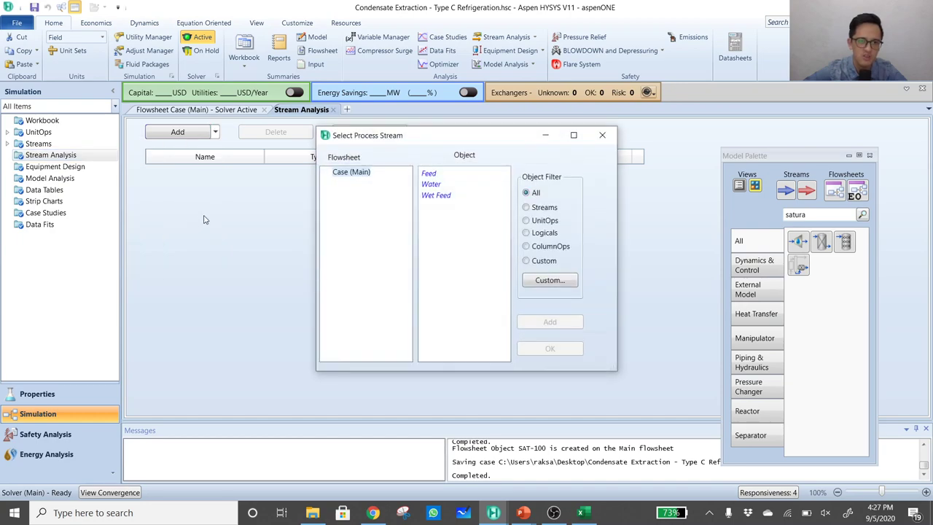
left_click(441, 196)
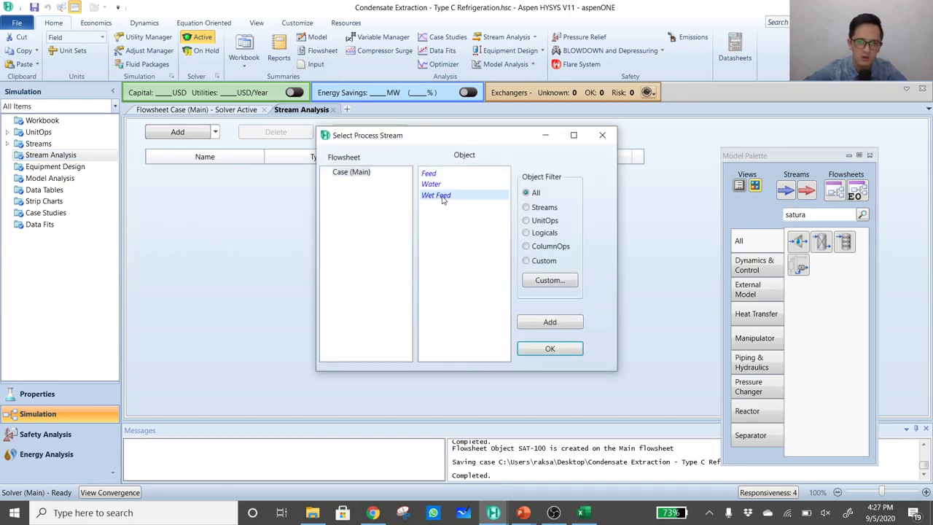
left_click(549, 349)
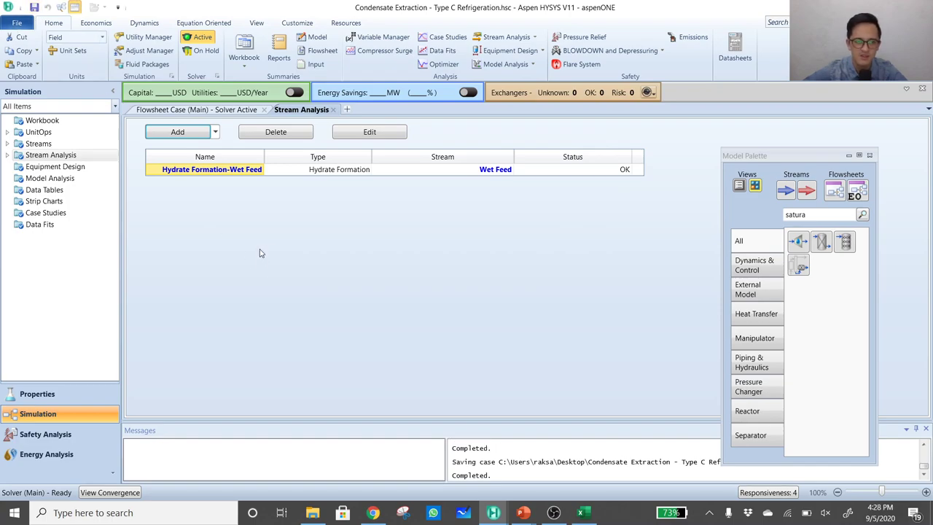
Examine the Wet Feed hydrate analysis for its formation temperature at stream pressure, and close the analysis window
double_click(249, 169)
left_click_drag(311, 106, 564, 144)
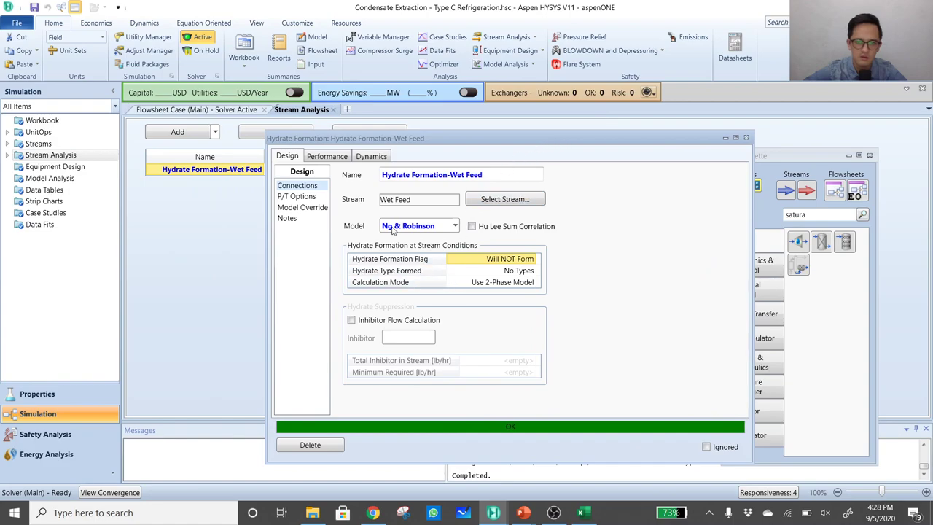
left_click(326, 156)
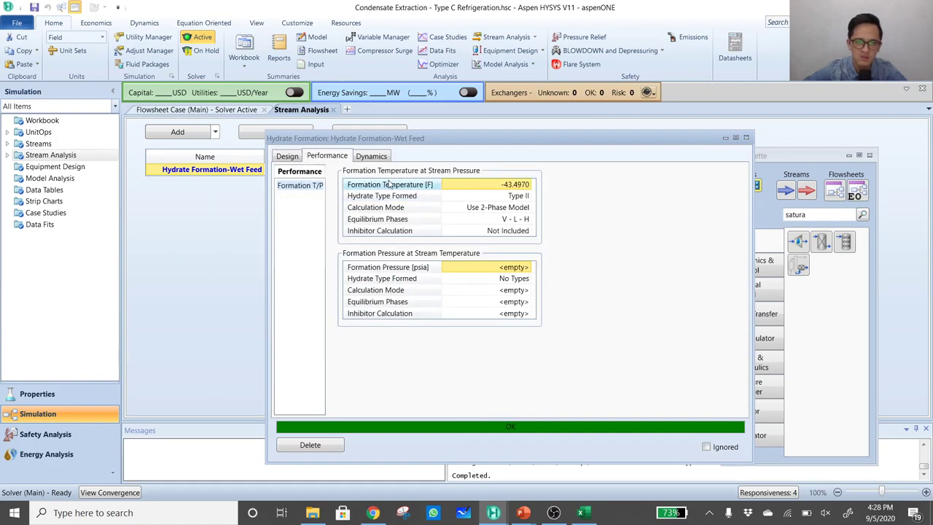
mouse_move(512, 190)
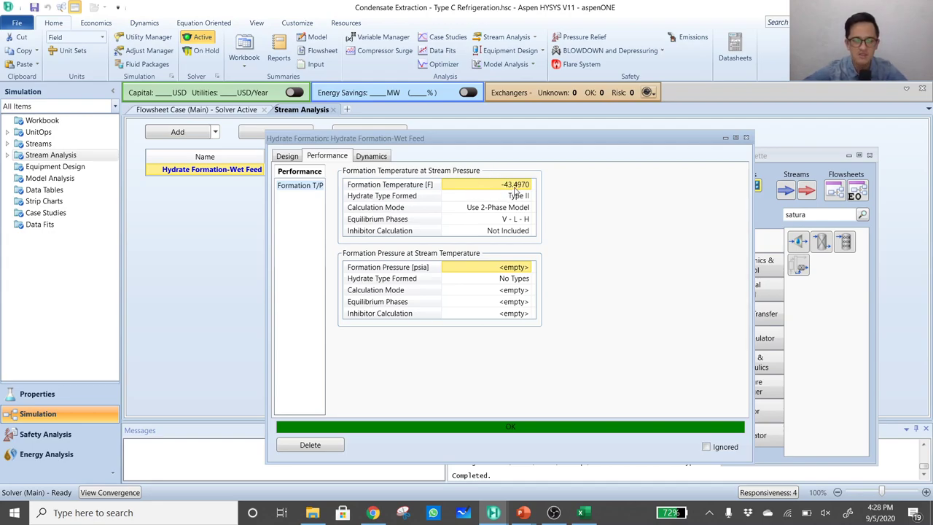
left_click_drag(552, 139, 584, 142)
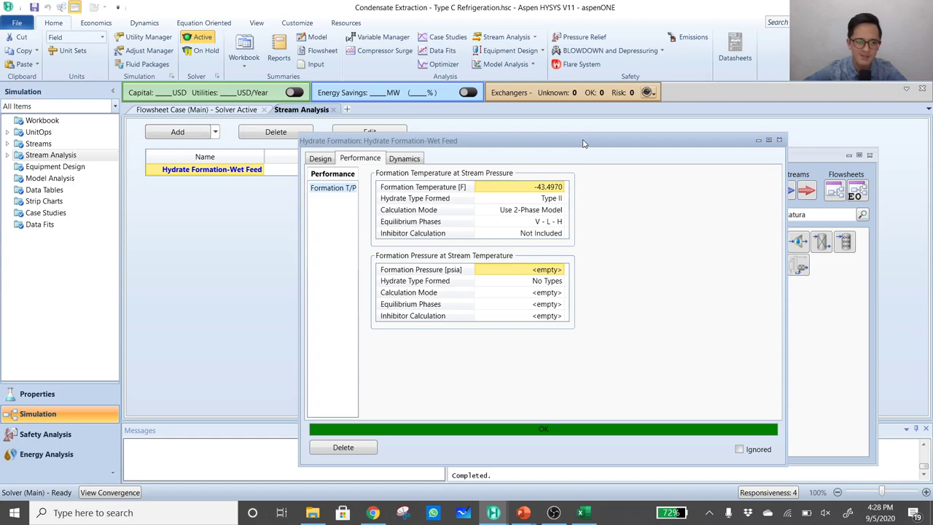
mouse_move(540, 191)
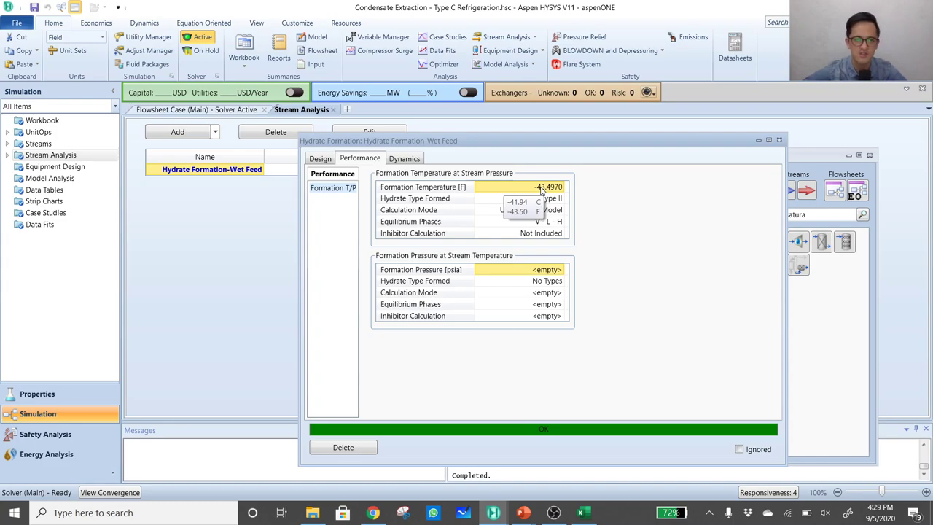
key("ctrl+s")
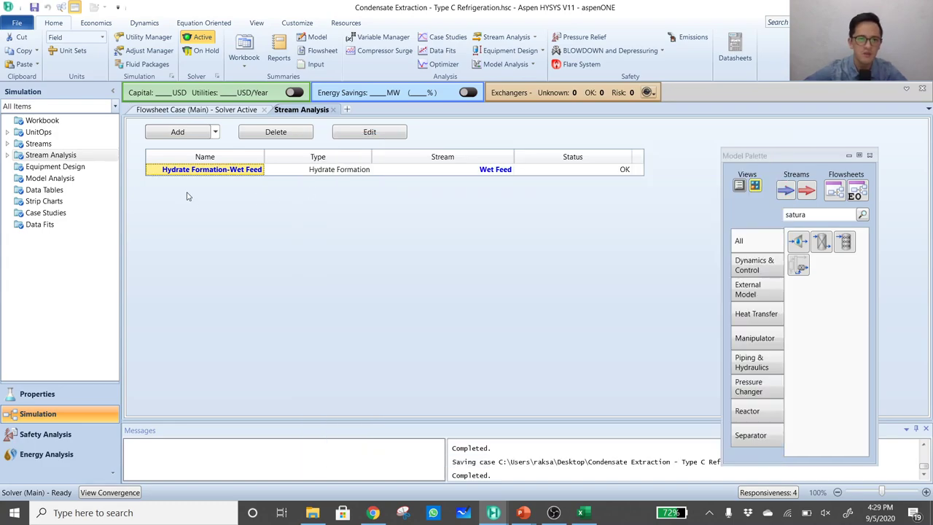
Add an Envelope stream analysis for the Wet Feed stream
left_click(6, 155)
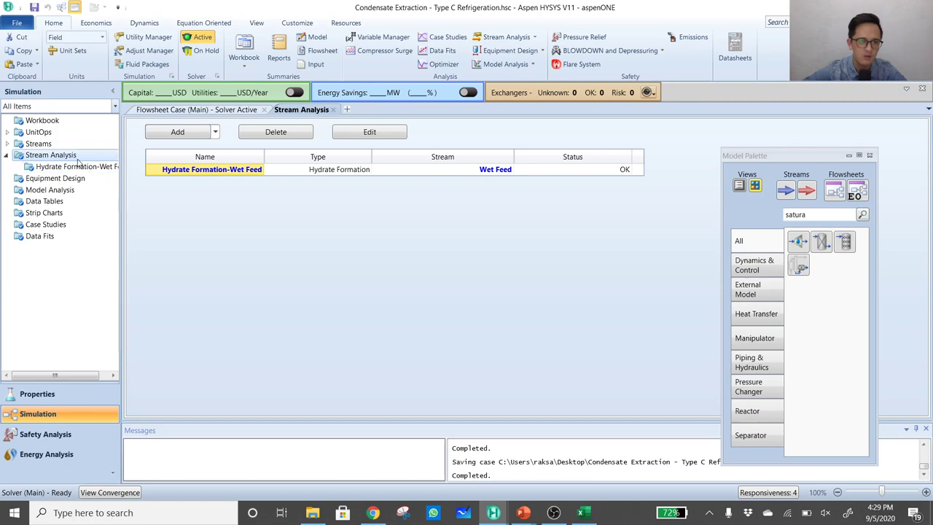
left_click(216, 134)
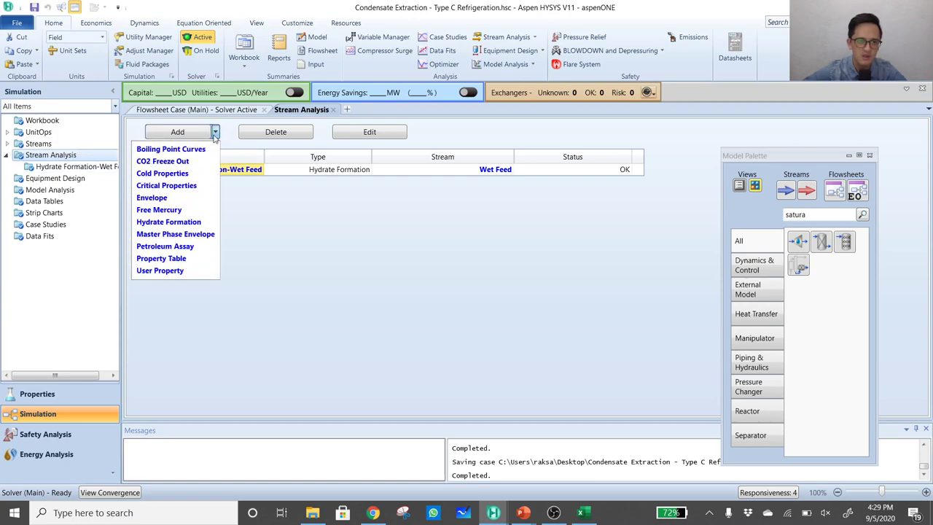
left_click(175, 200)
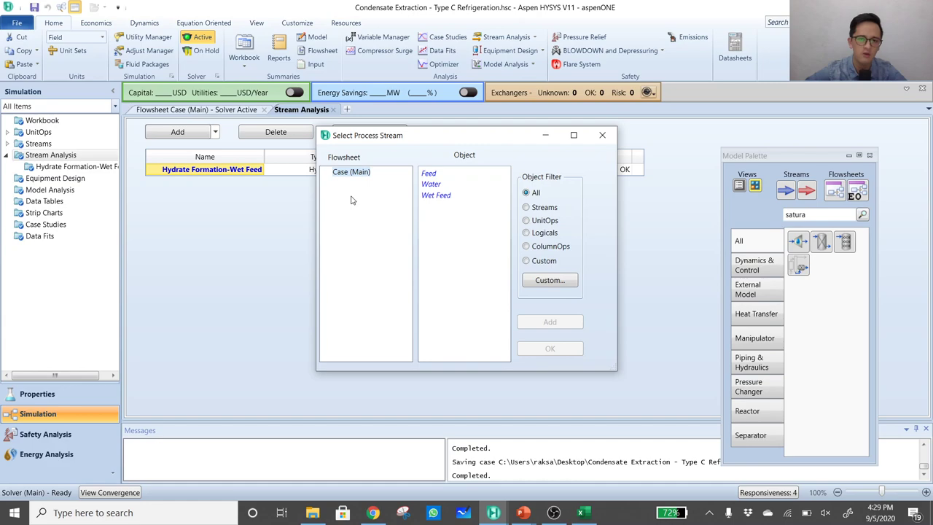
left_click(443, 198)
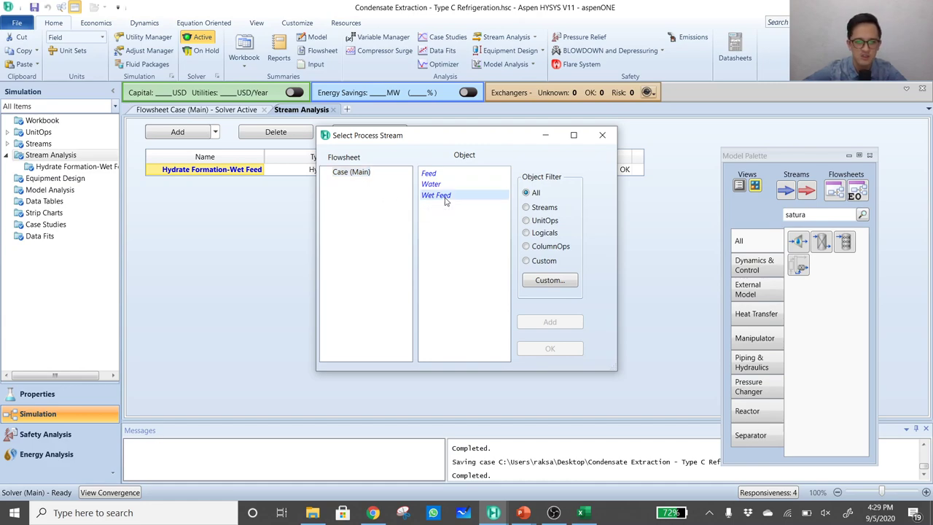
left_click(552, 348)
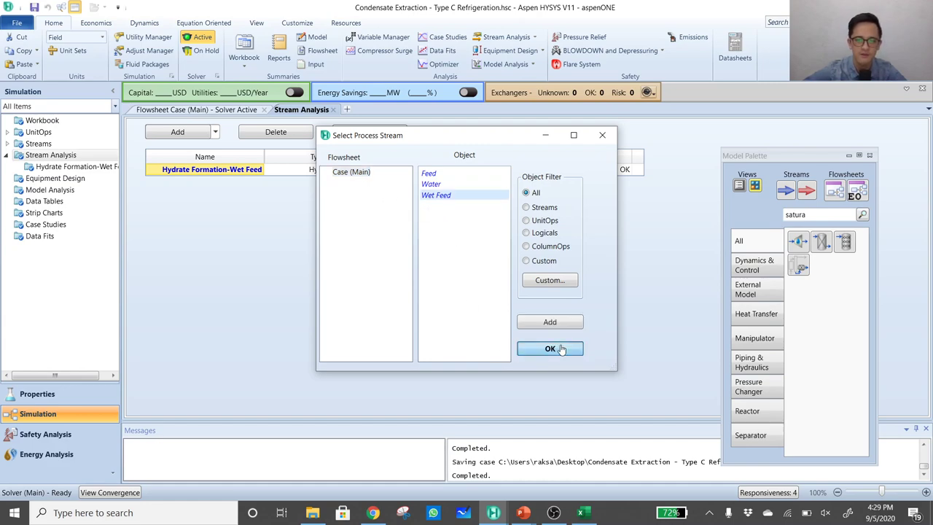
Open the Wet Feed envelope analysis, examine its critical values, cricondentherm and cricondenbar, and move its window below the analysis list
left_click(229, 183)
double_click(229, 183)
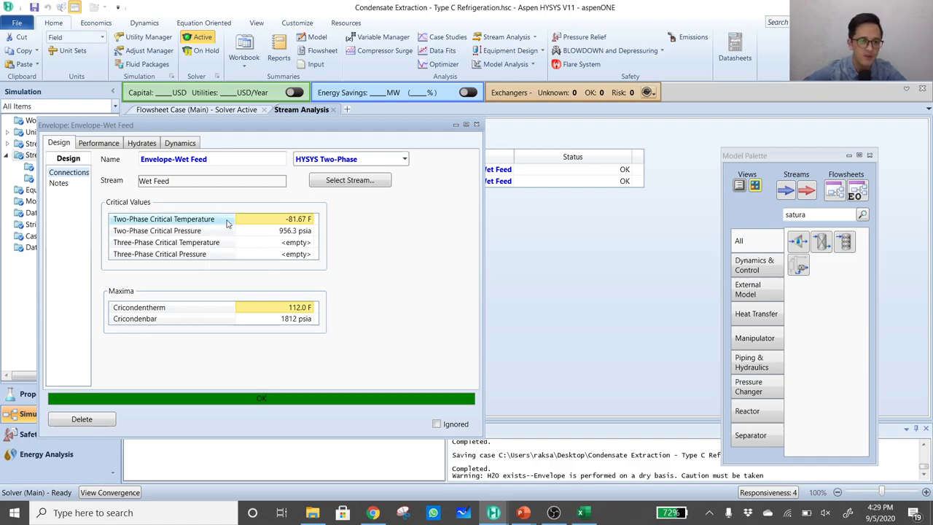
mouse_move(295, 219)
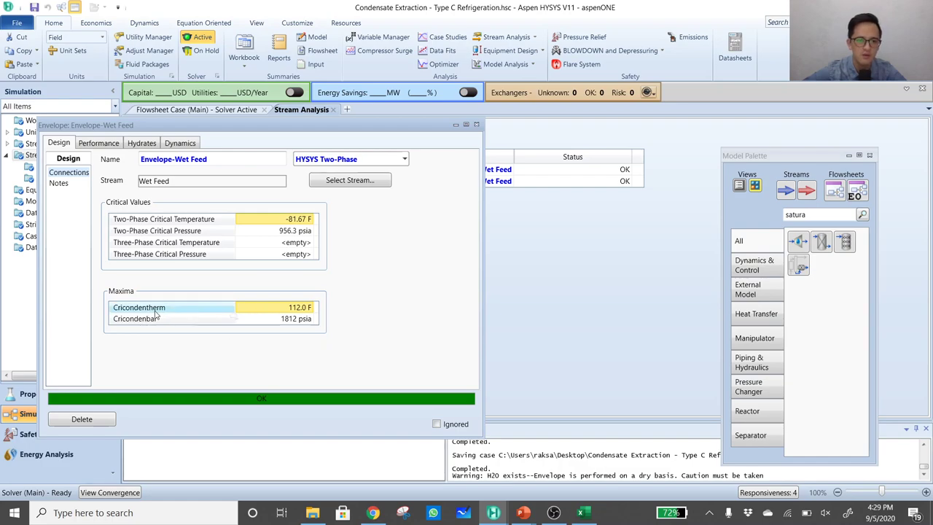
mouse_move(279, 318)
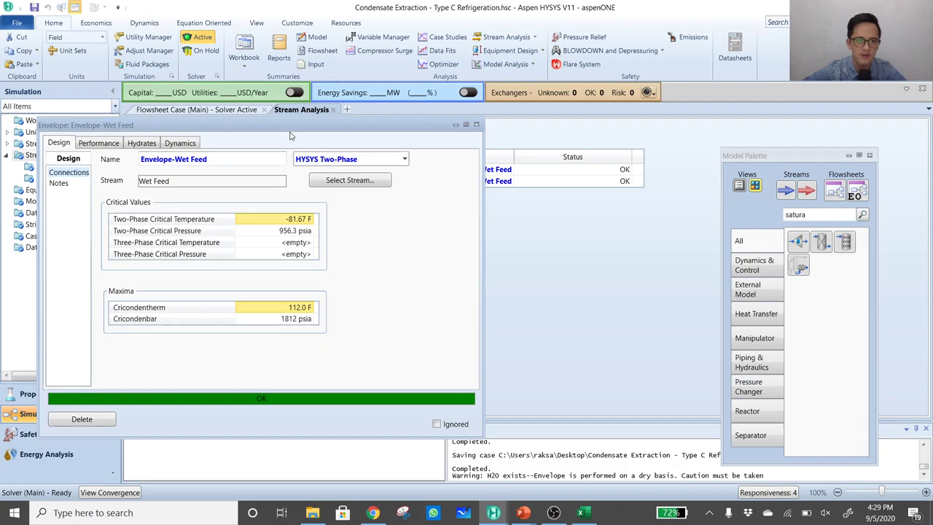
left_click_drag(262, 129, 386, 203)
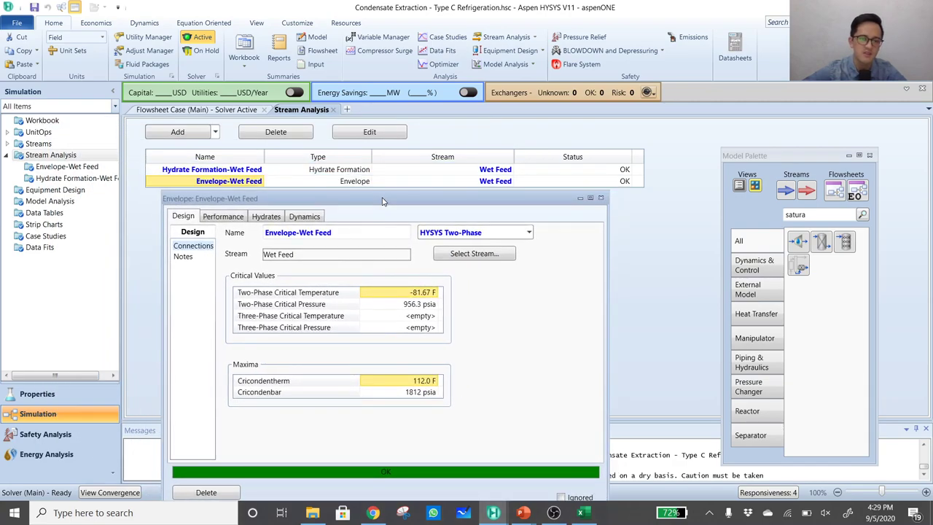
Browse the envelope's tabular performance data for the Bubble Pt, Dew Pt, Quality 2 and Quality 1 table types, ending on Bubble Pt
left_click(215, 219)
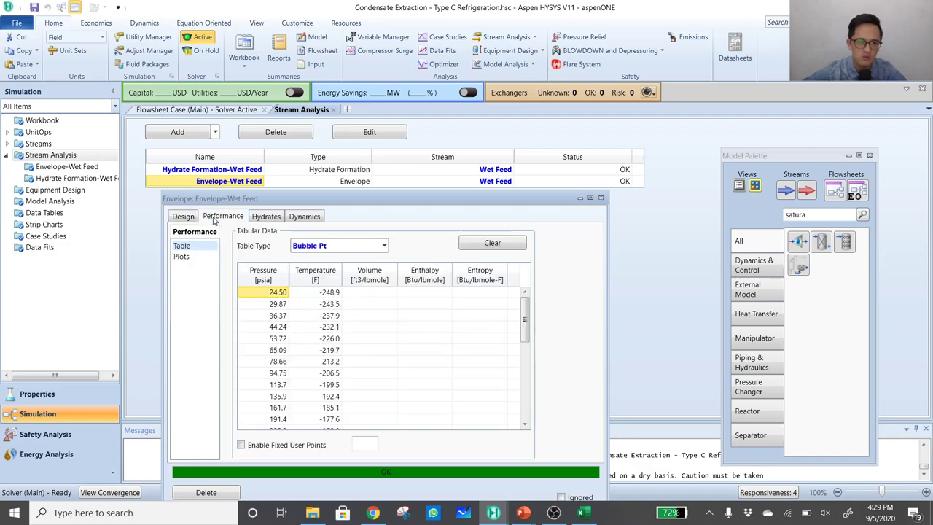
left_click(370, 248)
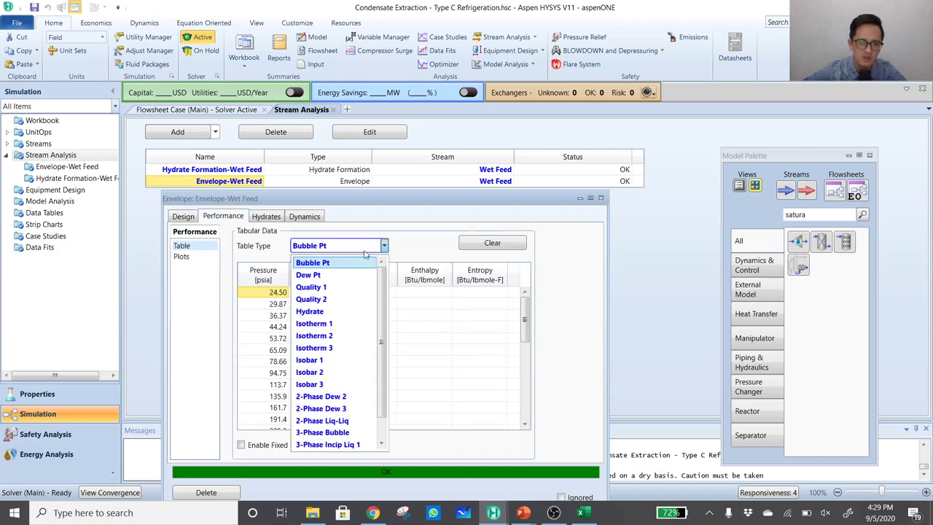
left_click(336, 275)
left_click(384, 246)
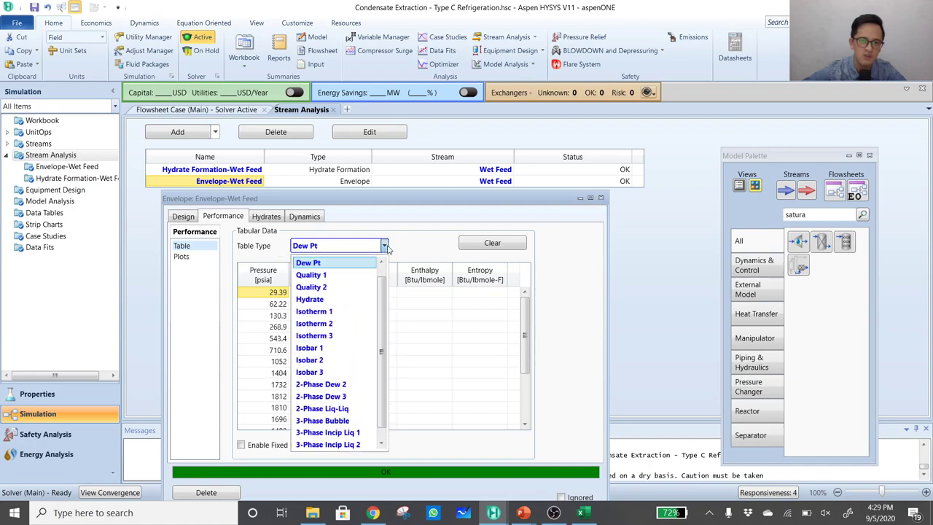
left_click(368, 247)
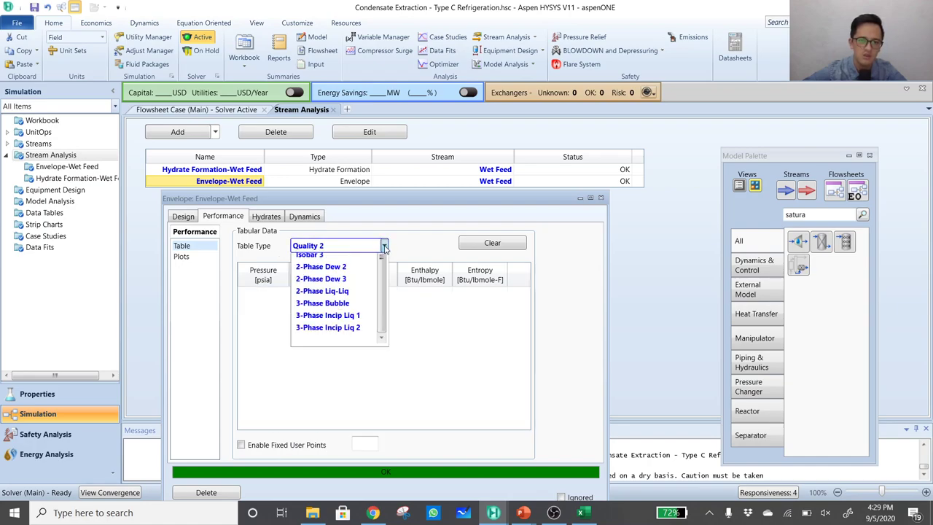
left_click(343, 287)
left_click(357, 249)
left_click(350, 264)
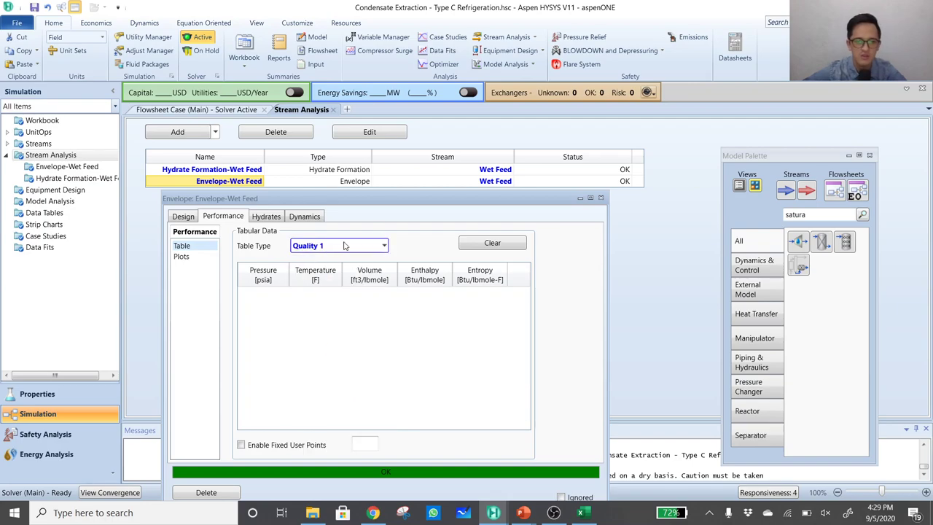
left_click(381, 246)
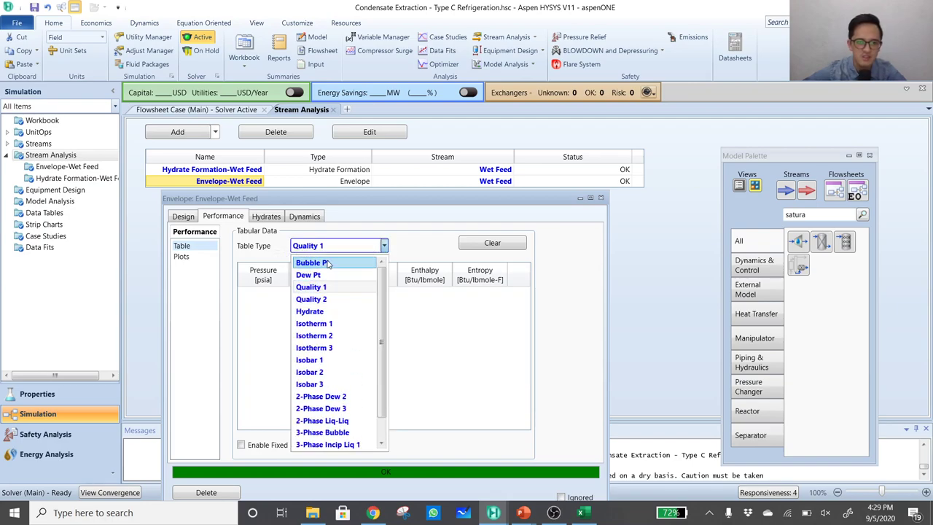
left_click(329, 263)
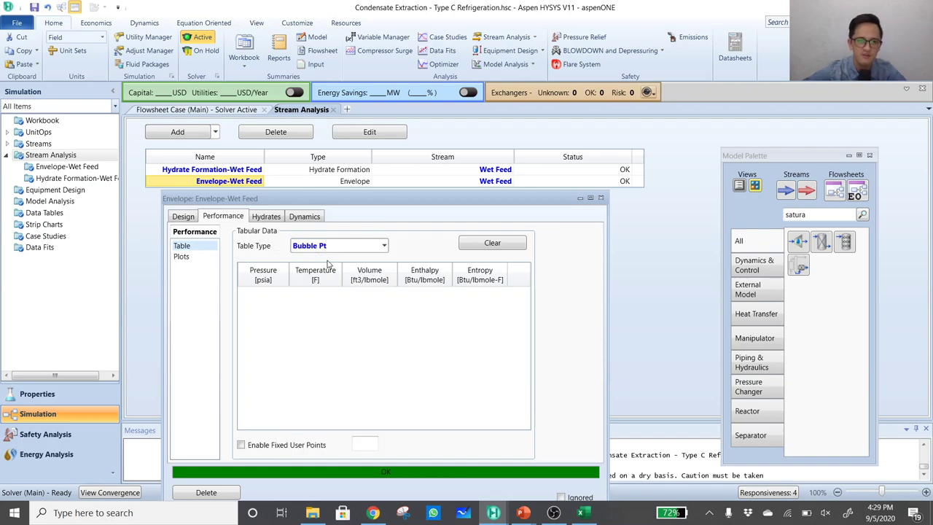
Display the Wet Feed phase envelope plot, maximize its window and examine the dew point curve near the cricondentherm
left_click(182, 256)
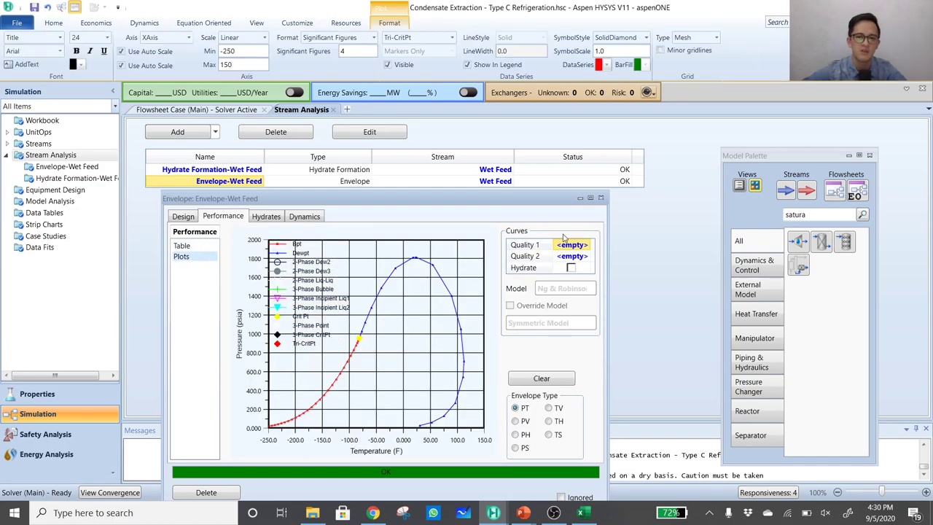
left_click(590, 197)
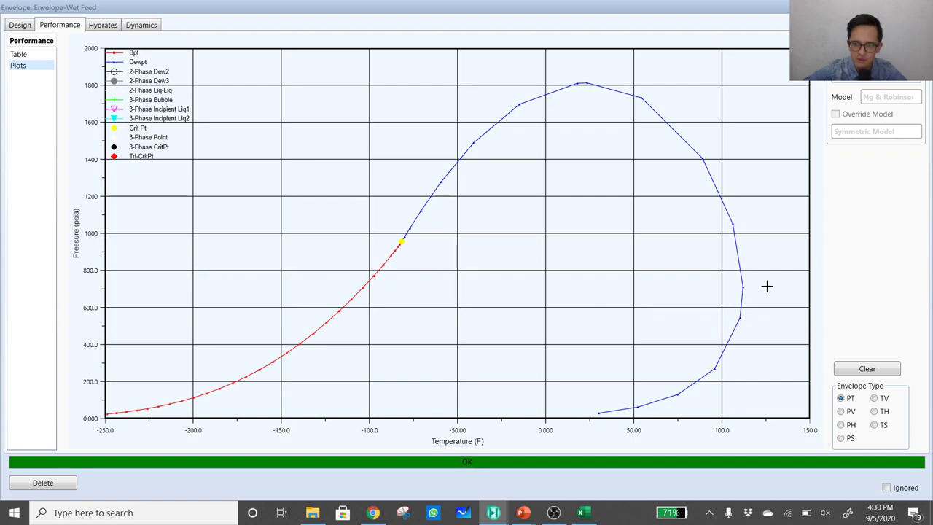
mouse_move(742, 287)
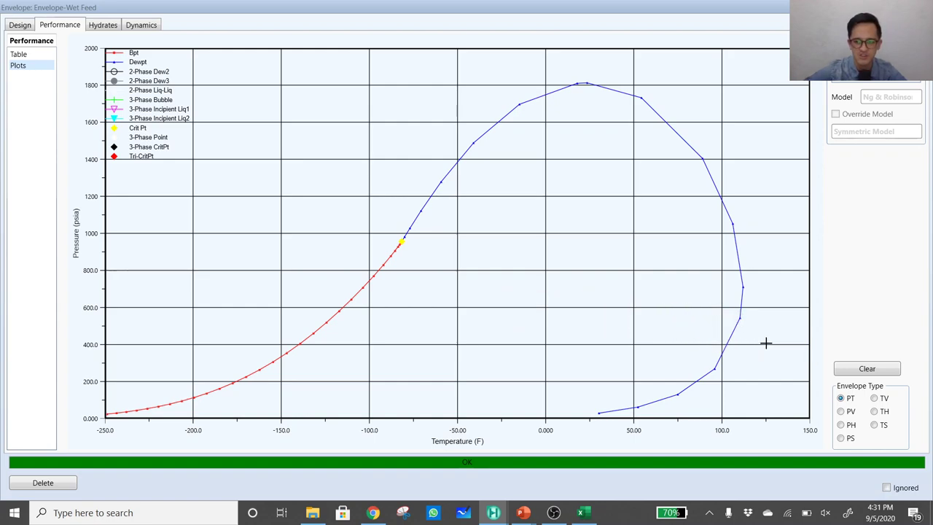
Switch the envelope type to PH and examine the isotherm and its crossings with the dew point curve
left_click(842, 425)
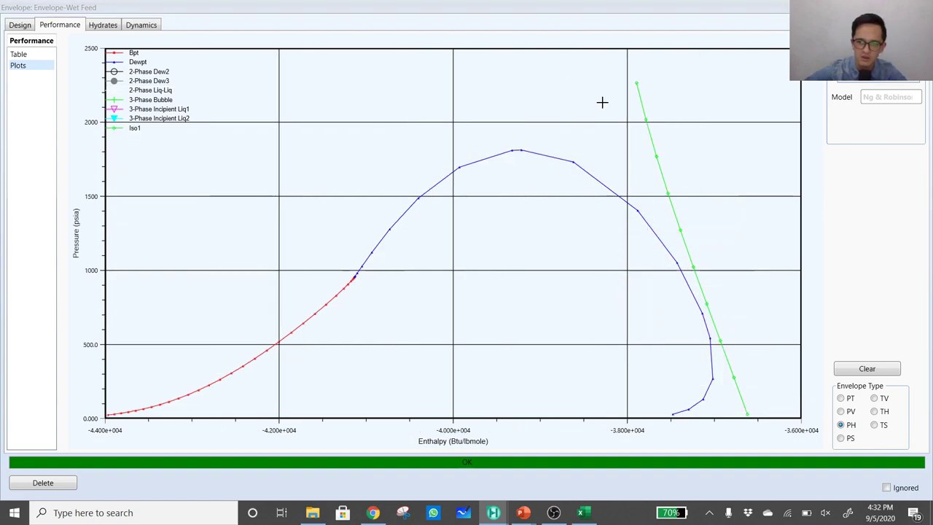
mouse_move(638, 86)
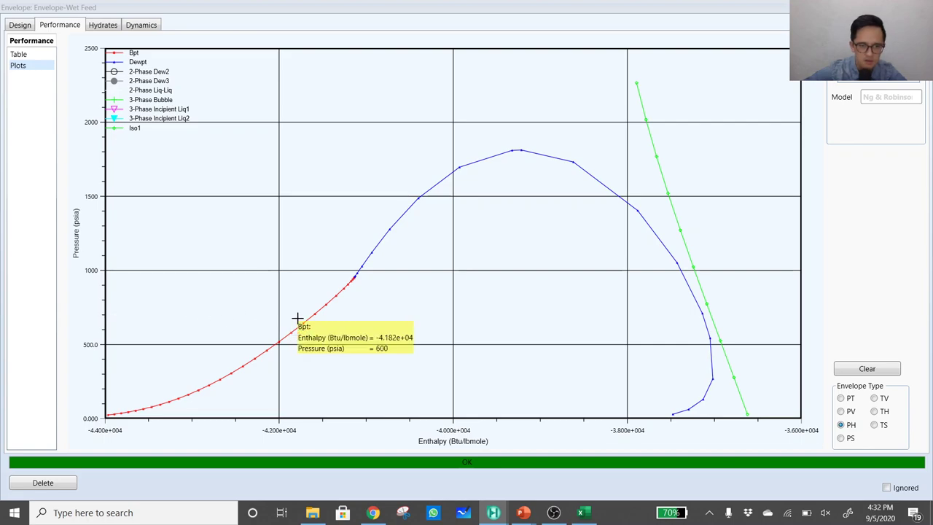
mouse_move(712, 316)
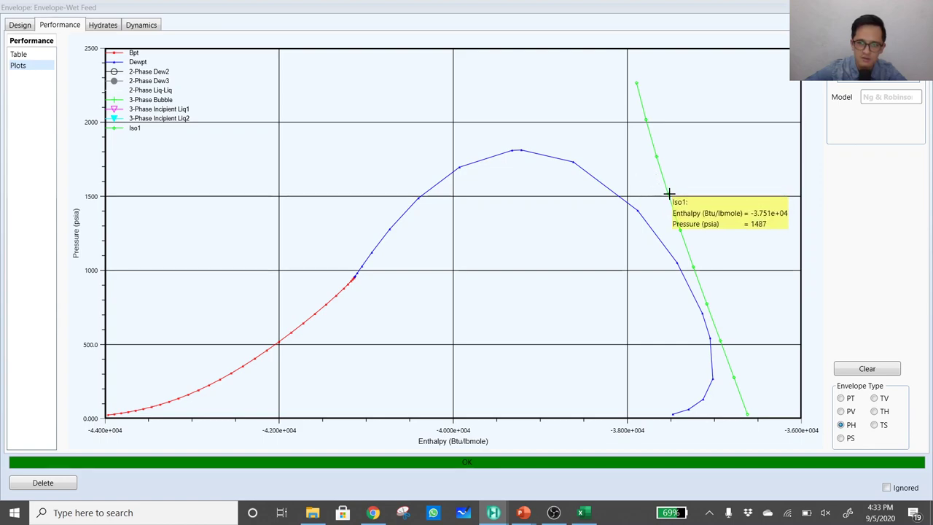
mouse_move(667, 196)
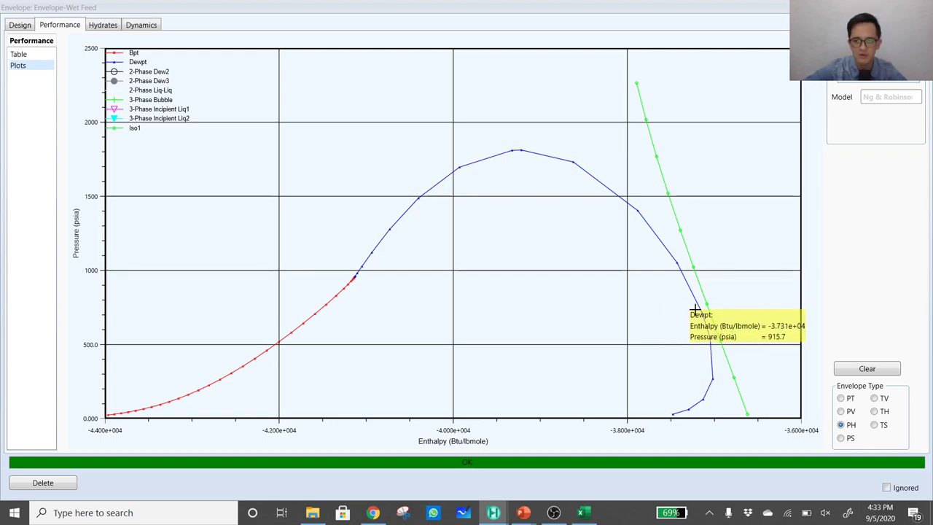
mouse_move(722, 350)
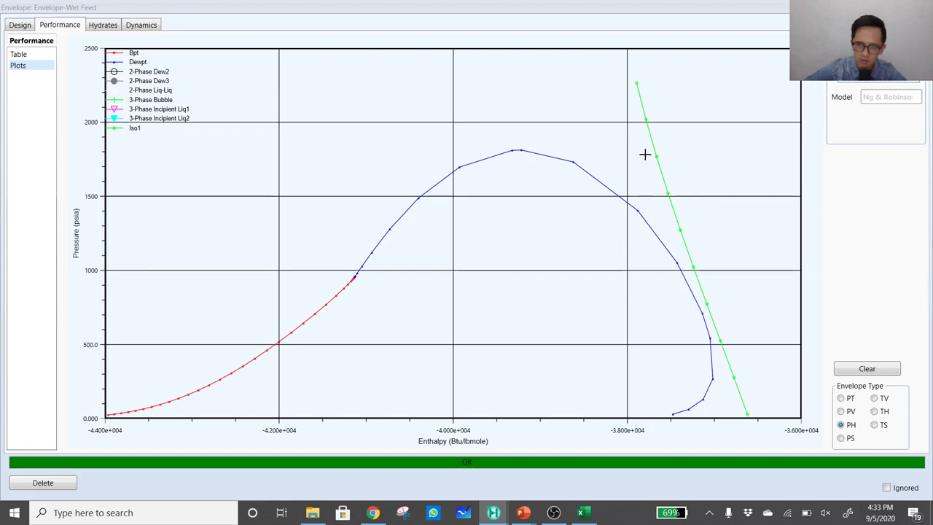
mouse_move(645, 241)
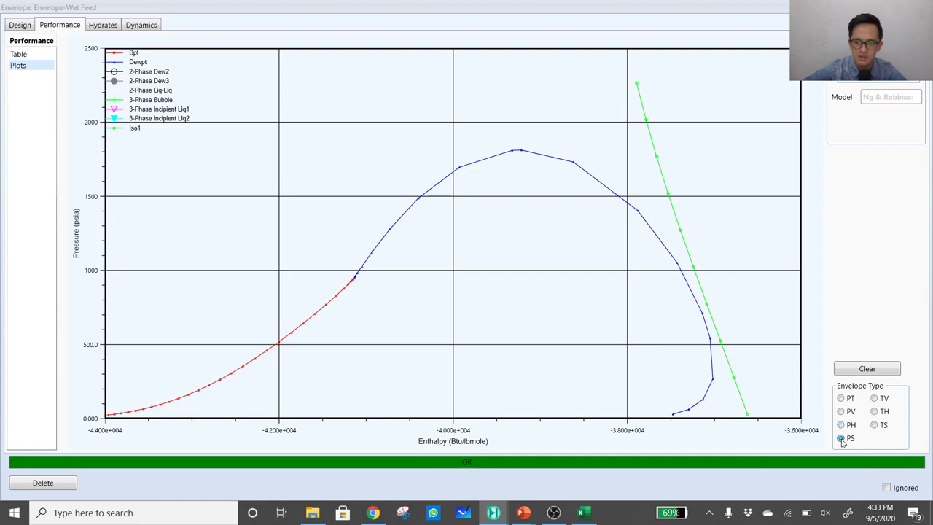
Switch the envelope type to PS and examine the isotherm's points against the dew point curve
left_click(842, 438)
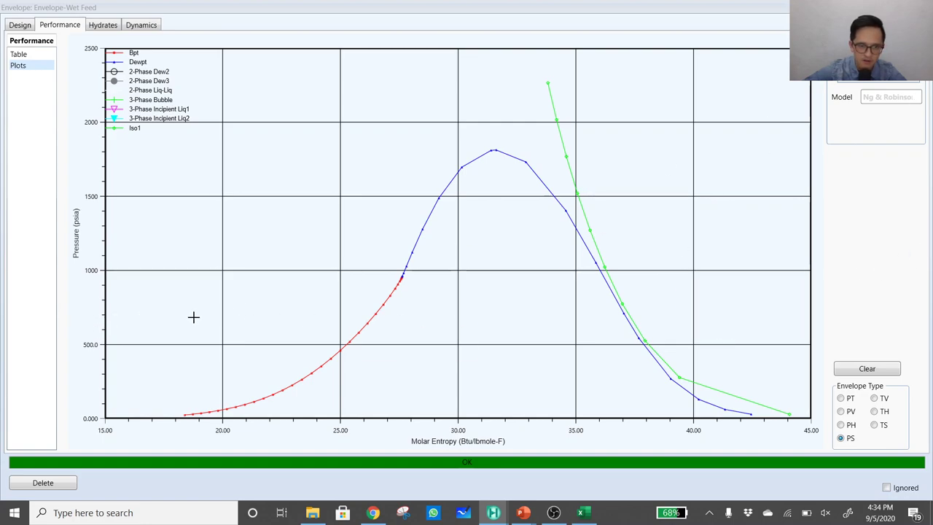
mouse_move(630, 314)
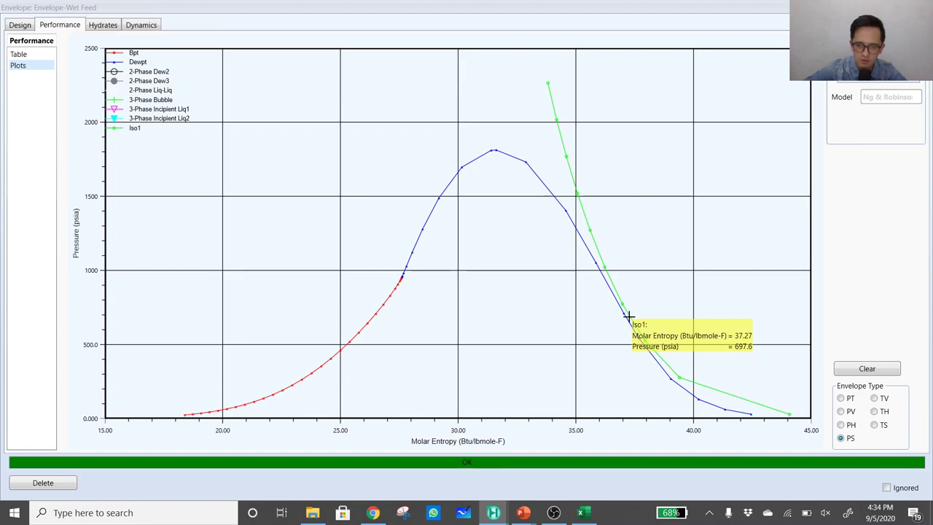
mouse_move(627, 341)
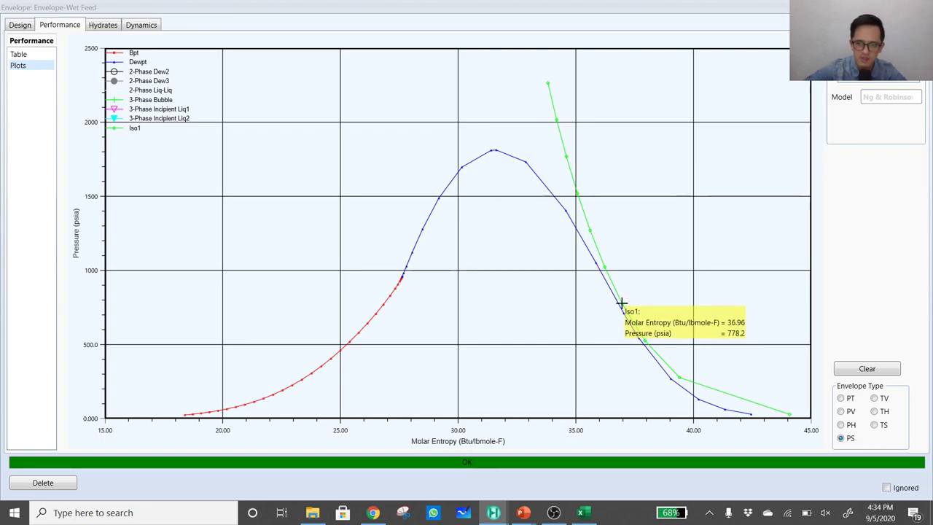
mouse_move(576, 195)
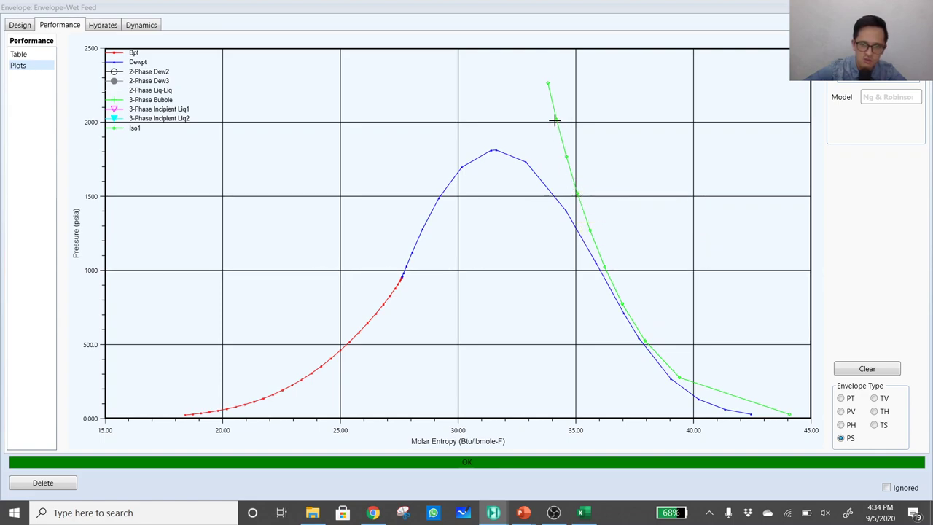
mouse_move(556, 117)
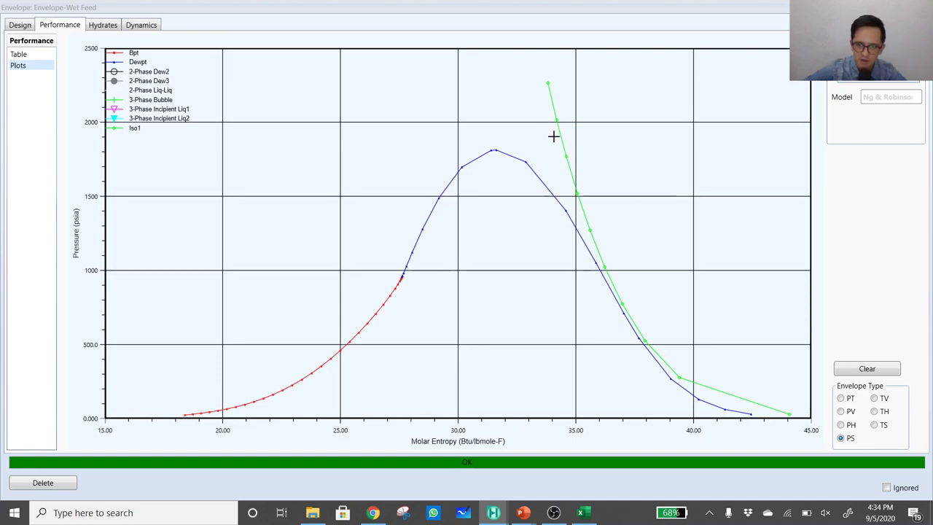
mouse_move(560, 250)
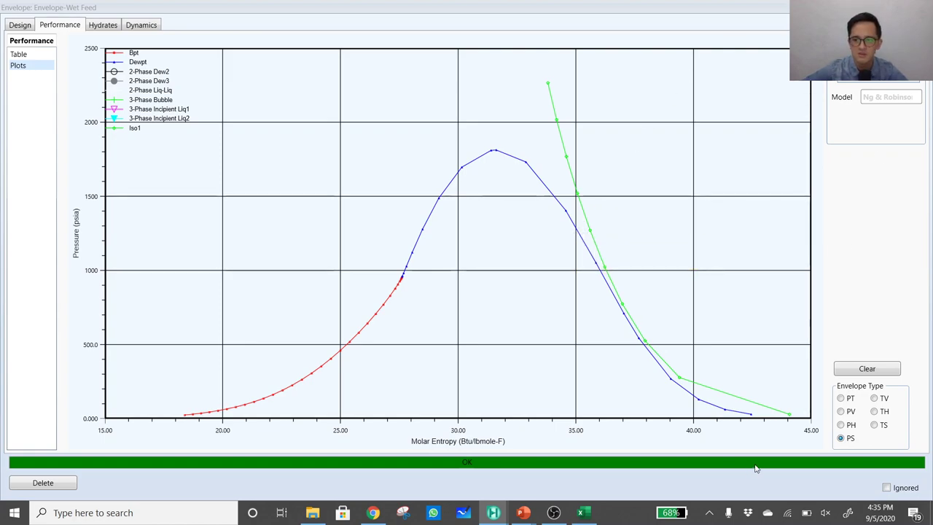
Return the envelope type to PT, close the envelope analysis window, and save the case from the main flowsheet
left_click(843, 398)
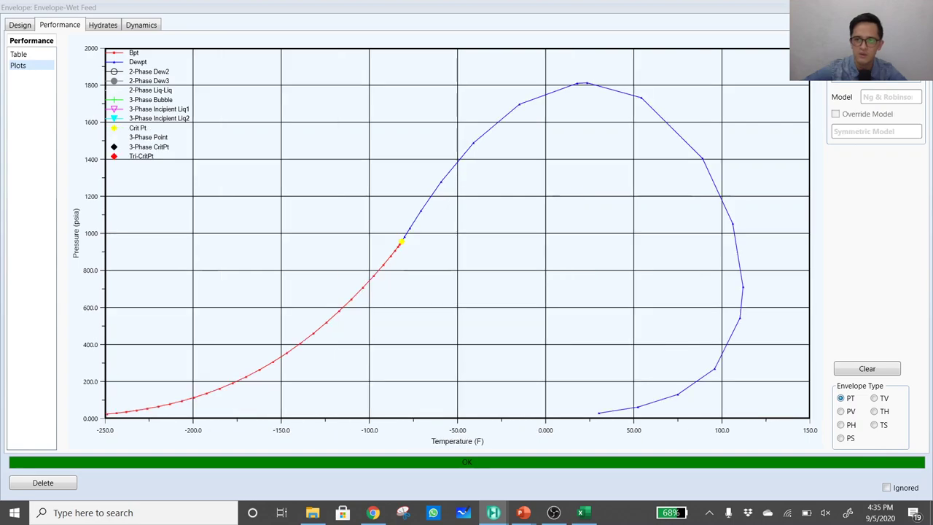
left_click(924, 8)
left_click(222, 110)
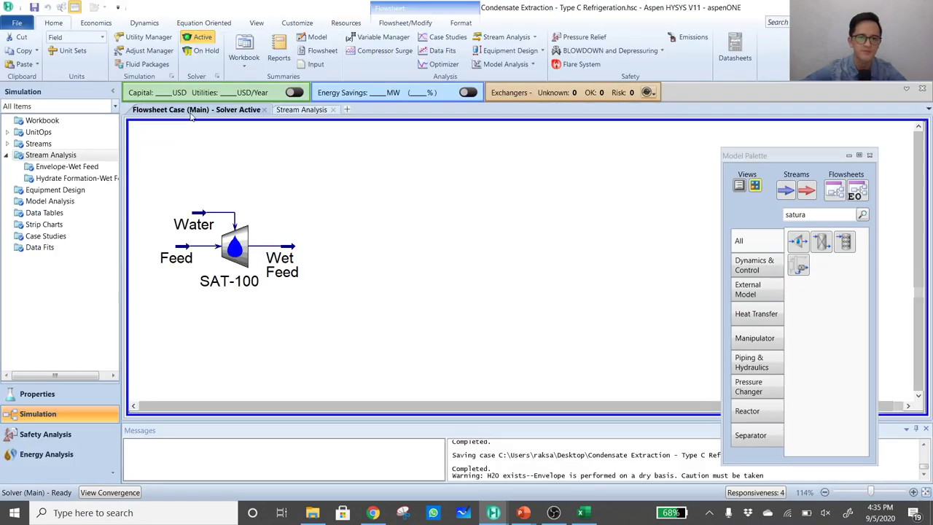
left_click(33, 10)
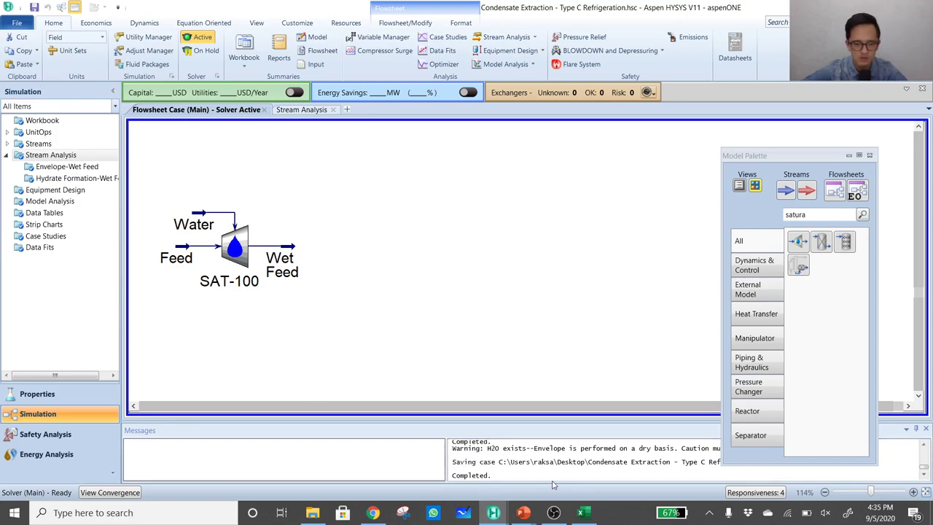
Switch to the PowerPoint presentation and consult the GPSA Type C mechanical refrigeration reference diagram on slide 3
key("alt+Tab")
key("alt+Tab")
key("alt+Tab")
key("alt+Tab")
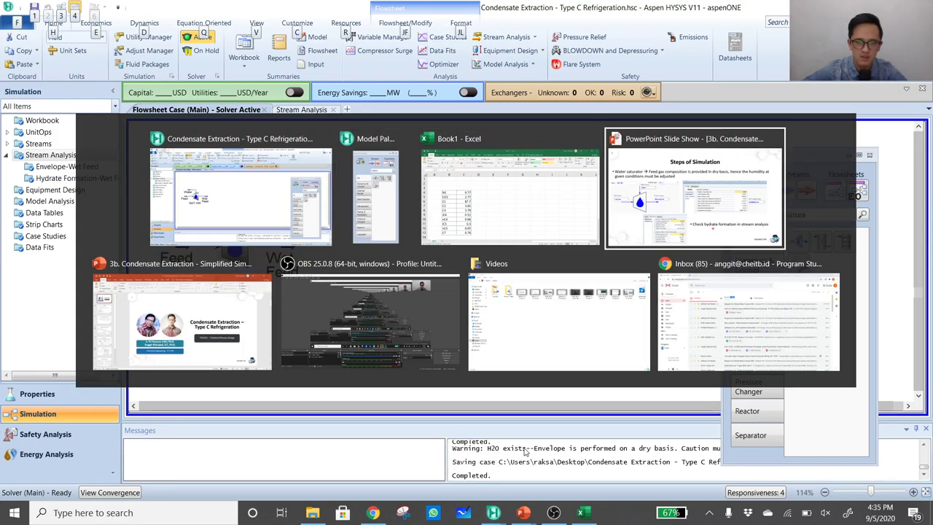
key("Down")
key("Down")
key("Down")
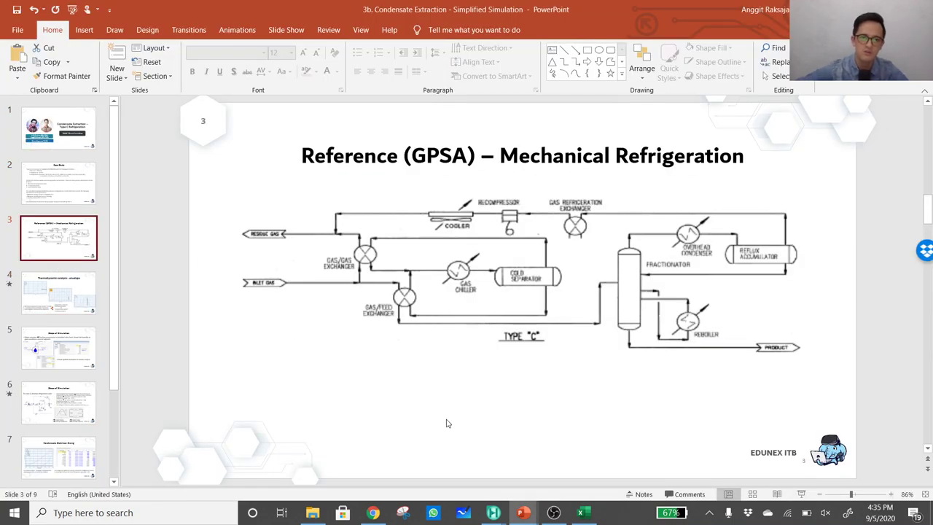
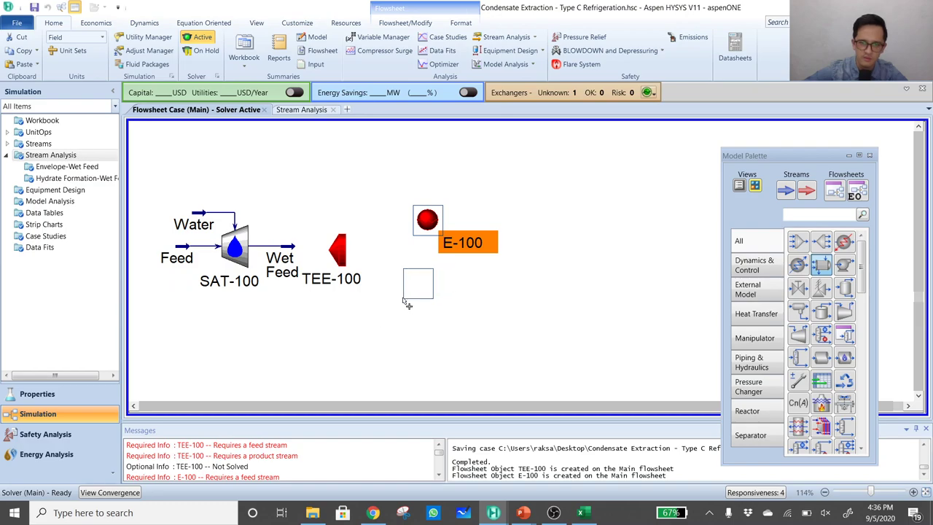
Add a second heat exchanger below E-100 and space the two exchangers farther apart vertically, above and below TEE-100's level
left_click(424, 291)
left_click_drag(424, 291, 428, 335)
left_click_drag(426, 219, 429, 185)
Add a mixer between the two heat exchangers' level and a third heat exchanger downstream of it, then save the case
left_click(797, 240)
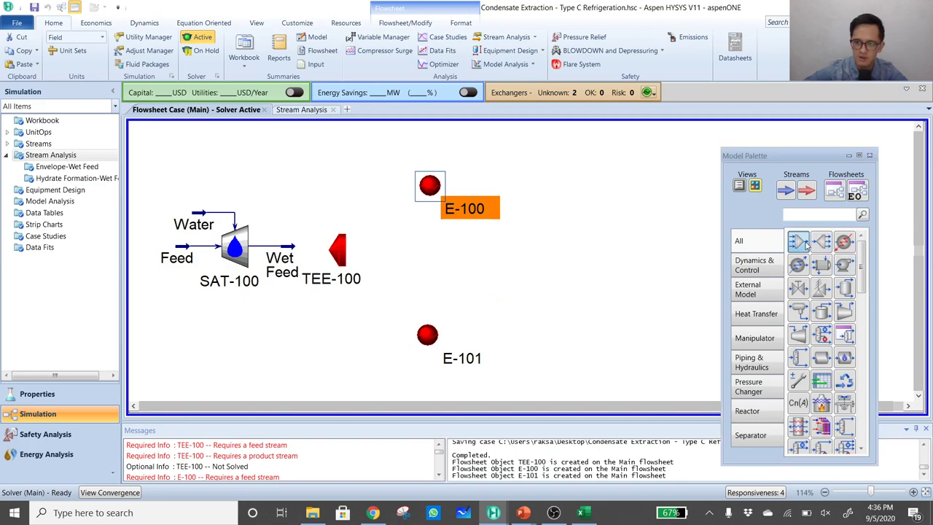
left_click(550, 274)
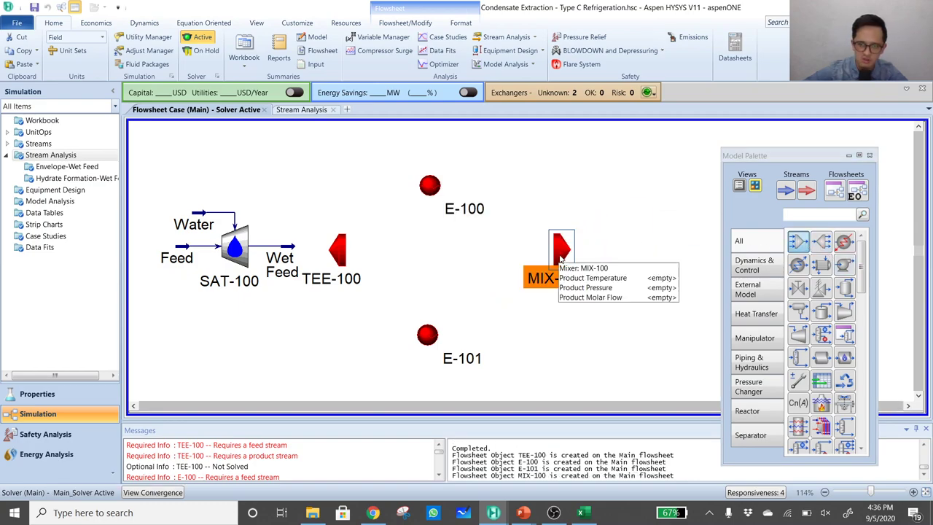
left_click(823, 267)
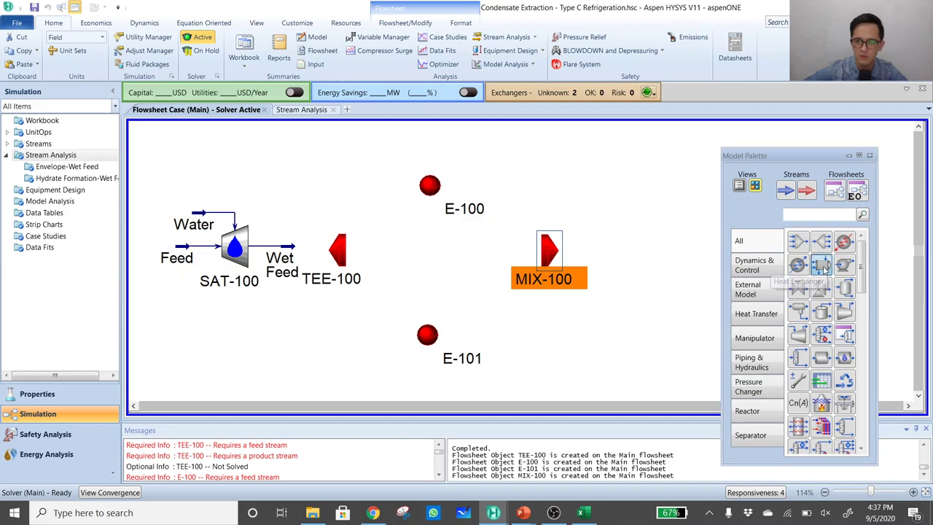
left_click(640, 275)
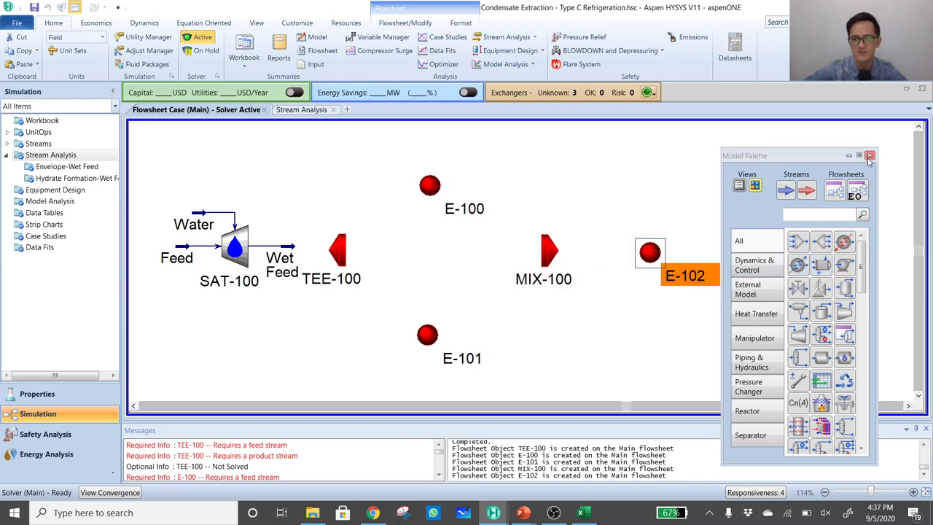
left_click_drag(801, 156, 828, 164)
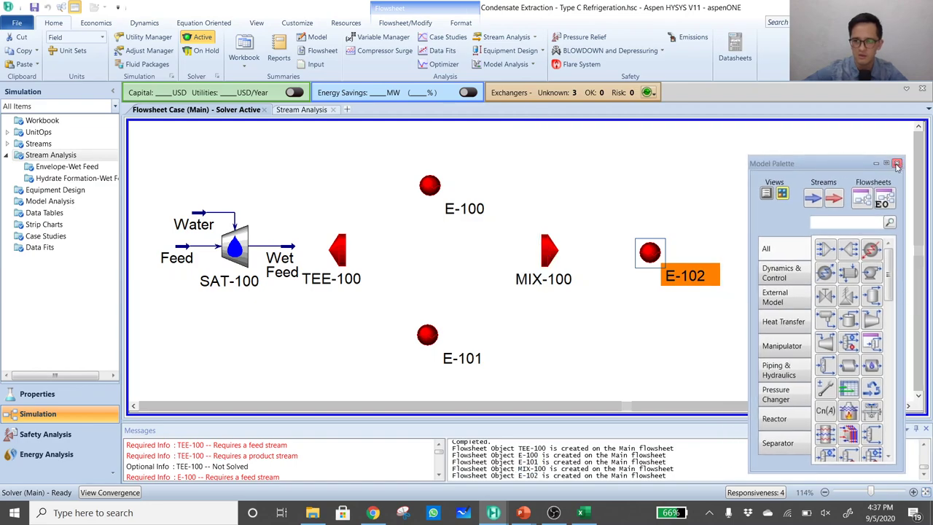
left_click(898, 162)
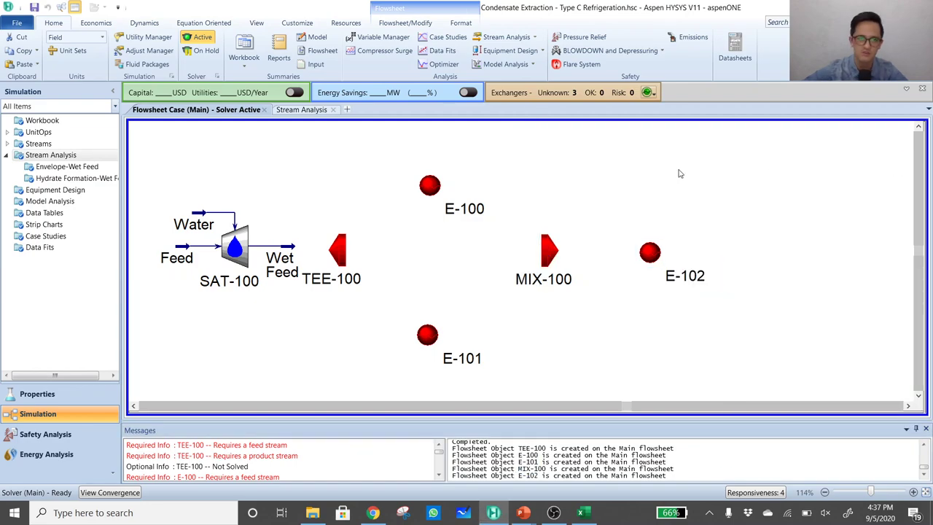
left_click(34, 7)
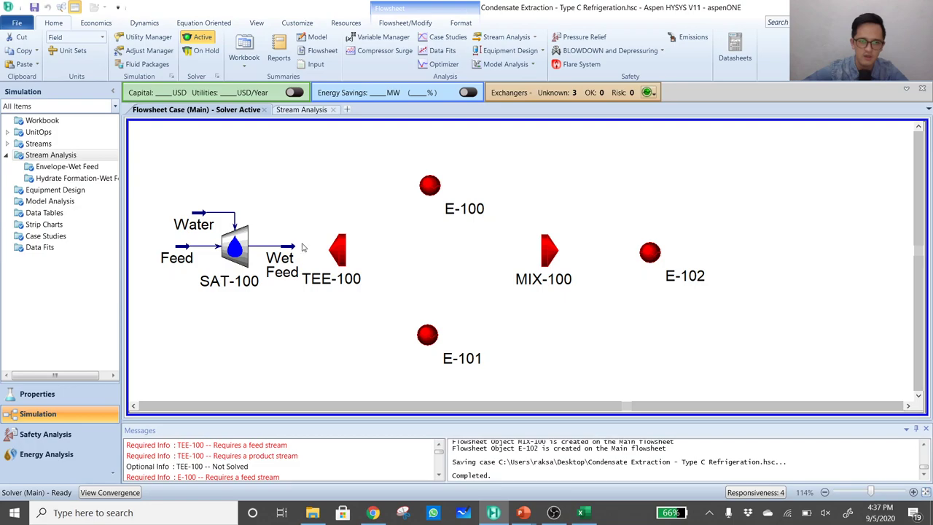
Connect Wet Feed to TEE-100 and route the tee's two outlet streams into E-100 and E-101
left_click_drag(294, 247, 332, 249)
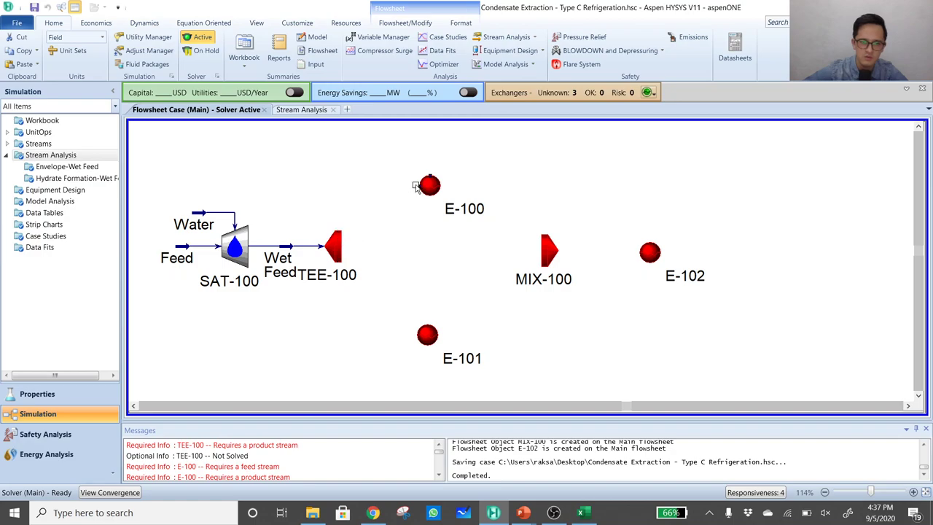
left_click_drag(414, 185, 341, 238)
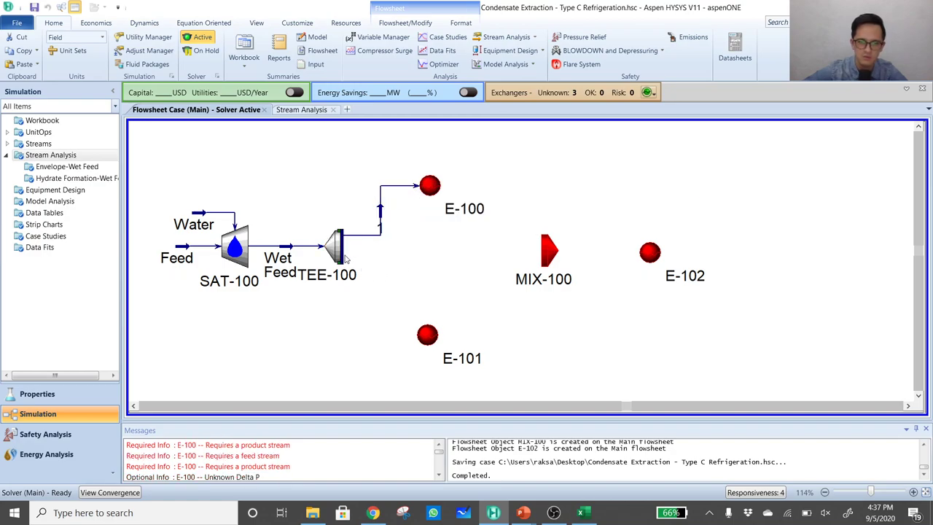
left_click_drag(347, 253, 427, 333)
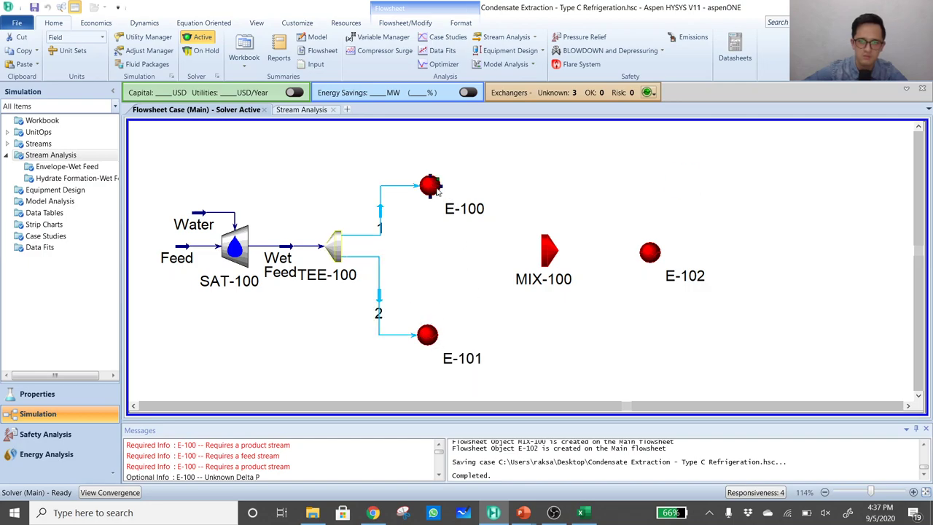
Connect the outlets of E-100 and E-101 to MIX-100, route the mixed stream through E-102 to an outlet stream, and save the case
left_click_drag(440, 188, 543, 251)
left_click_drag(437, 339, 673, 249)
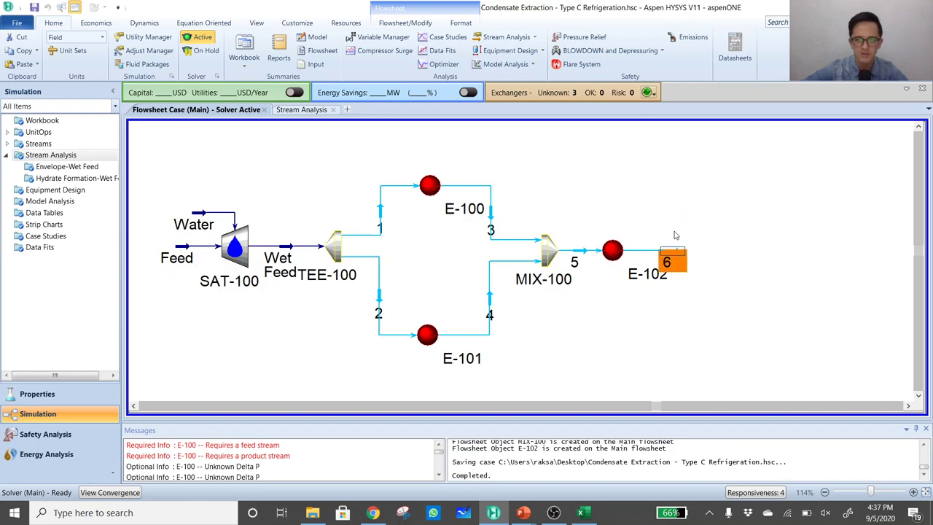
left_click(34, 7)
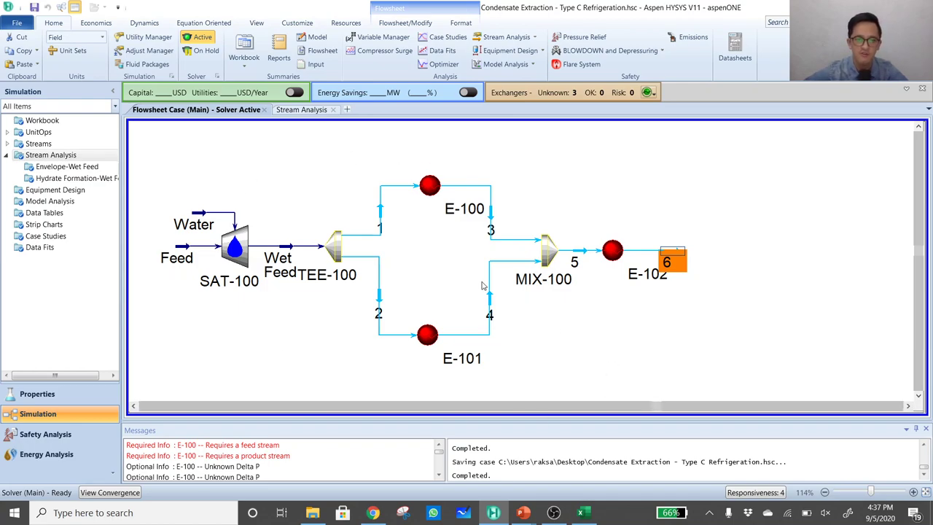
Set the flow ratio of TEE-100's outlet stream 1 to 0.9 and close the tee's window
double_click(336, 250)
left_click_drag(286, 153, 675, 213)
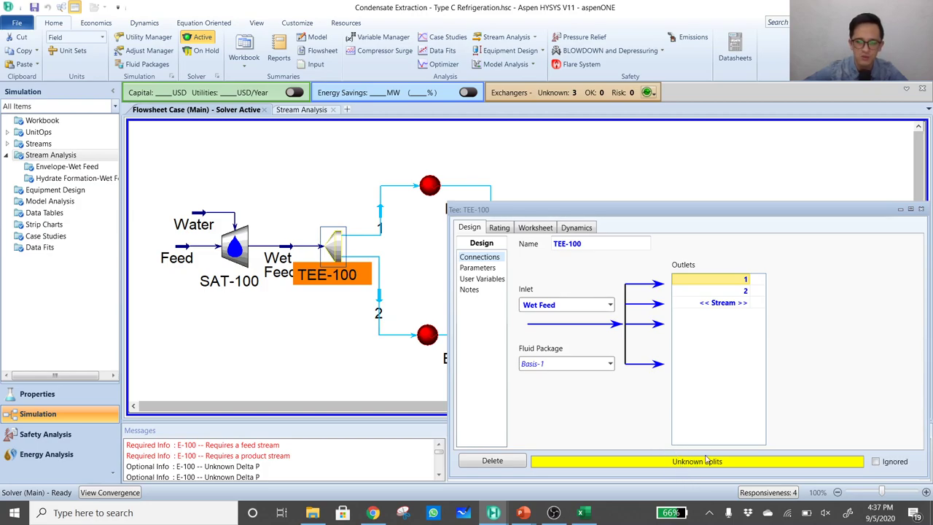
left_click(476, 267)
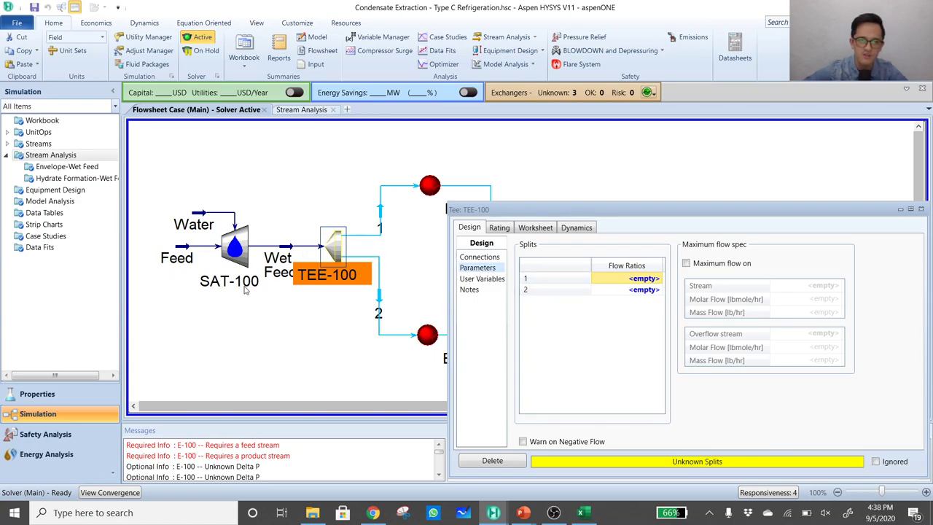
left_click(279, 327)
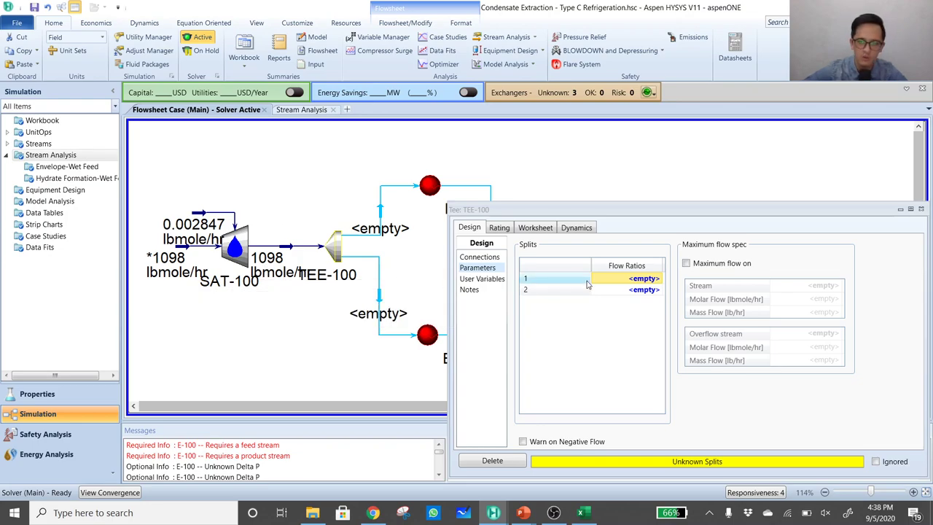
left_click(634, 281)
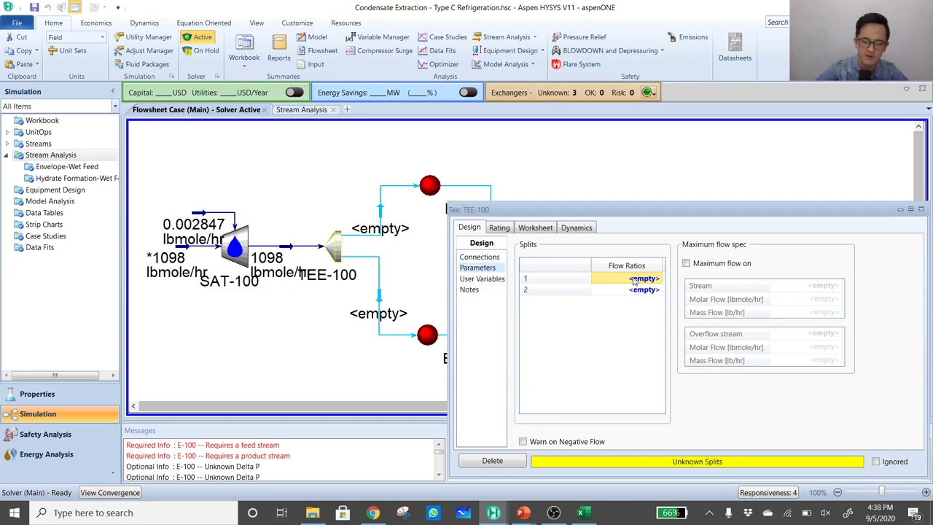
type("0.9")
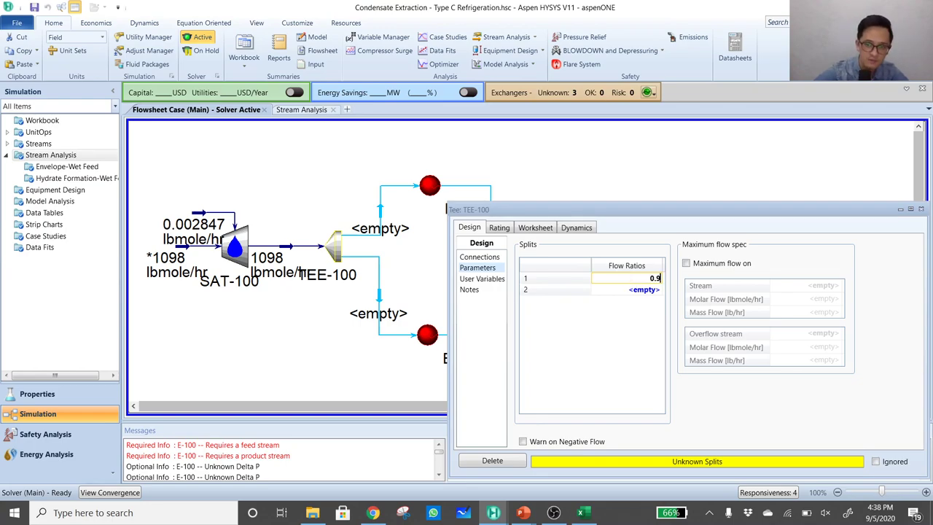
key("Return")
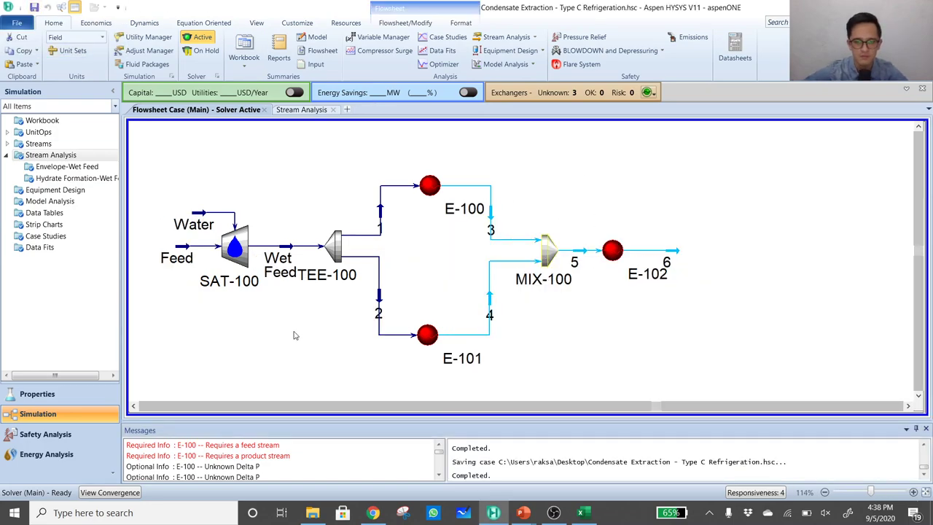
Add a vertical separator to the flowsheet downstream of E-102's outlet stream and close the model palette
mouse_move(438, 195)
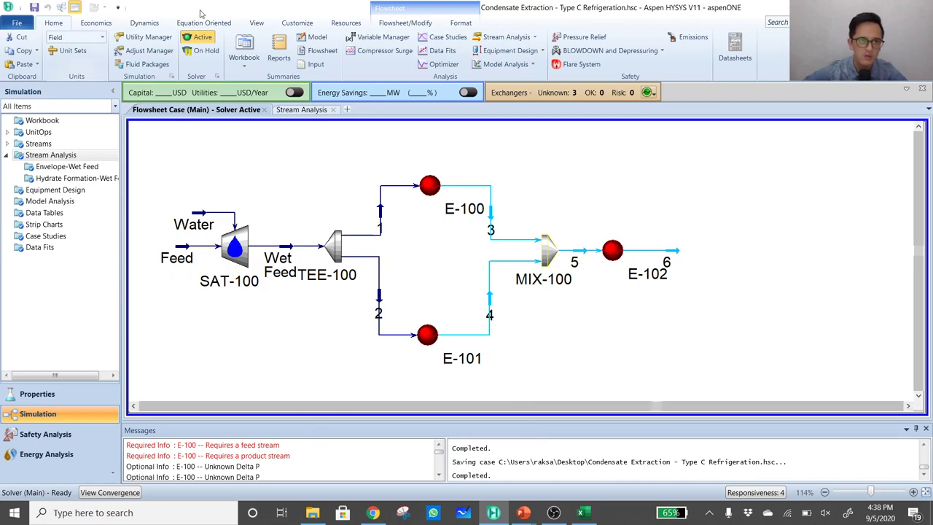
left_click(257, 23)
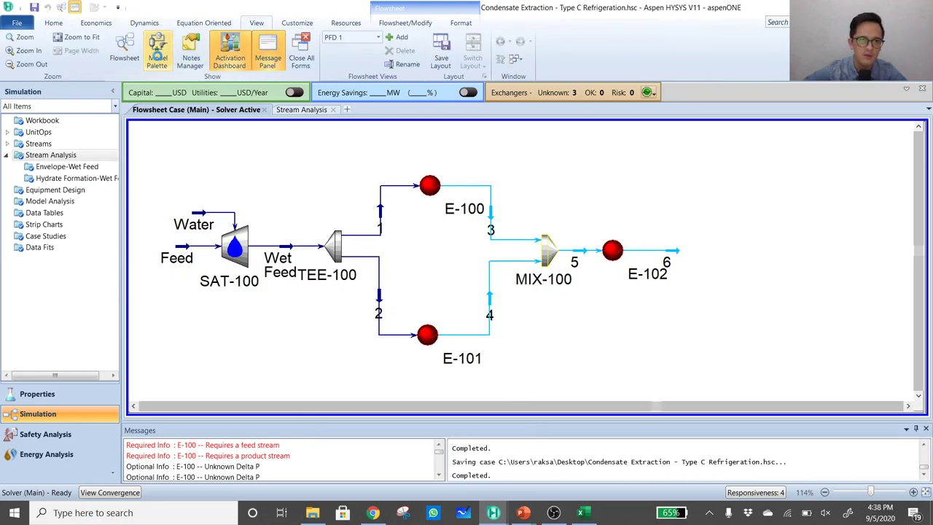
left_click(158, 58)
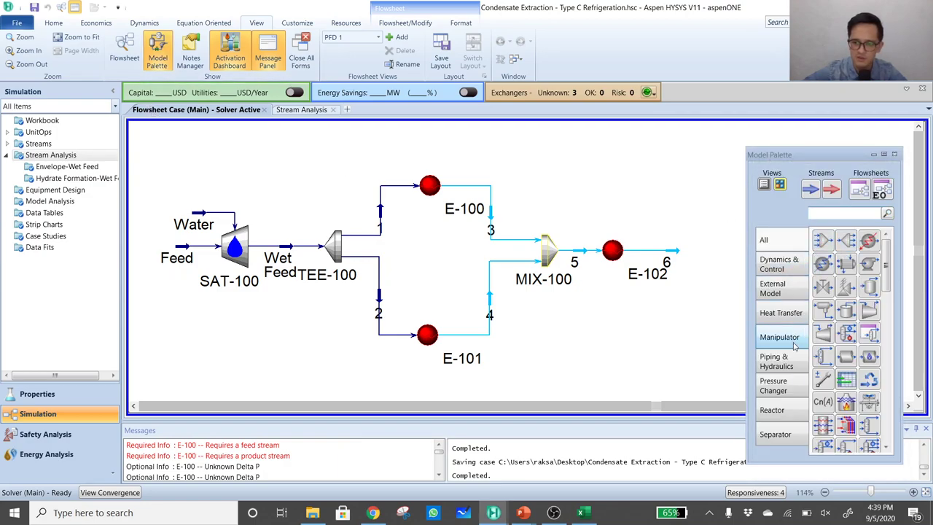
left_click(790, 430)
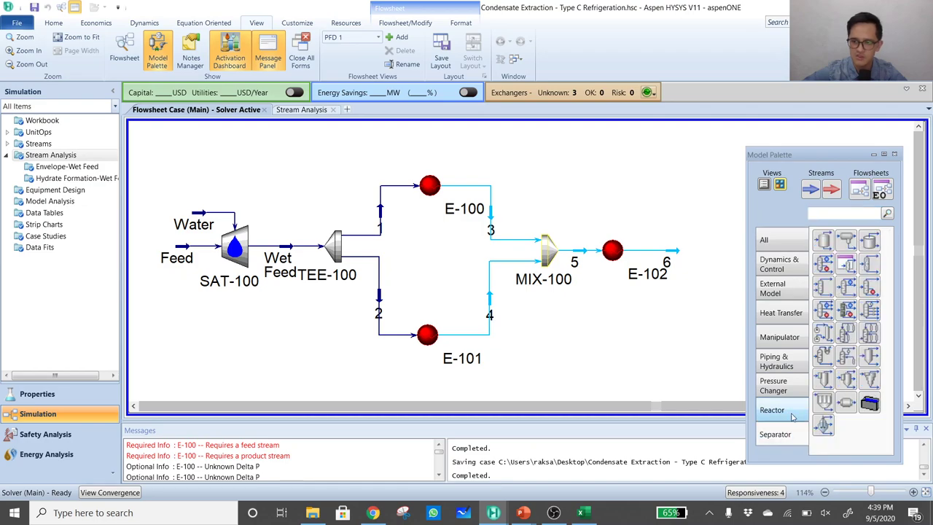
left_click(823, 241)
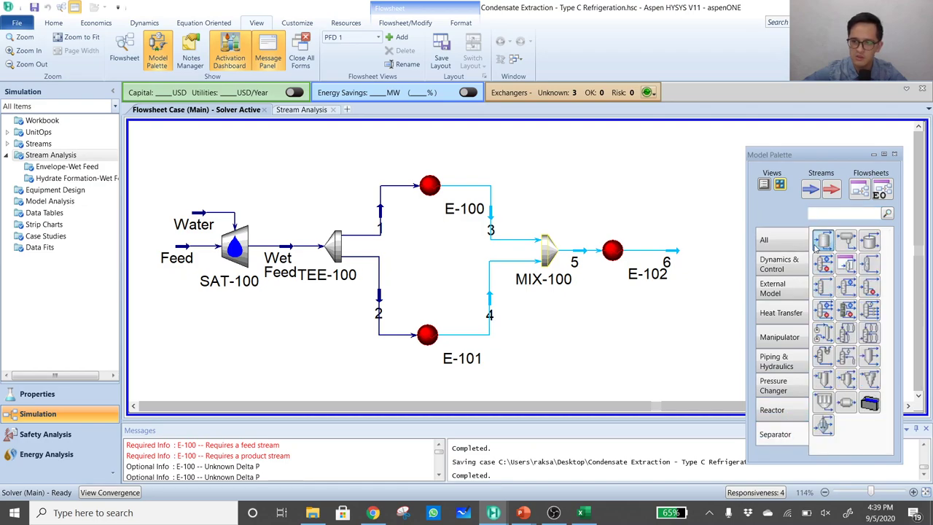
left_click(696, 295)
left_click(894, 154)
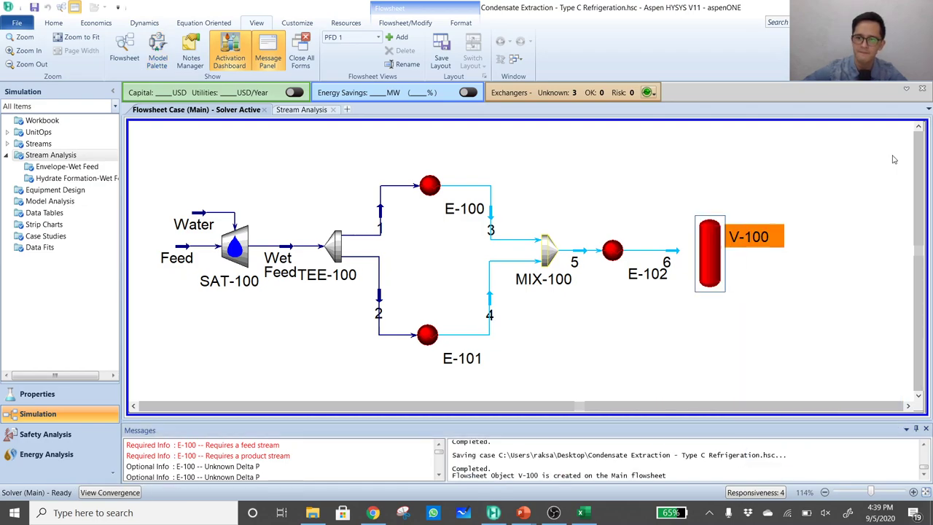
left_click(805, 271)
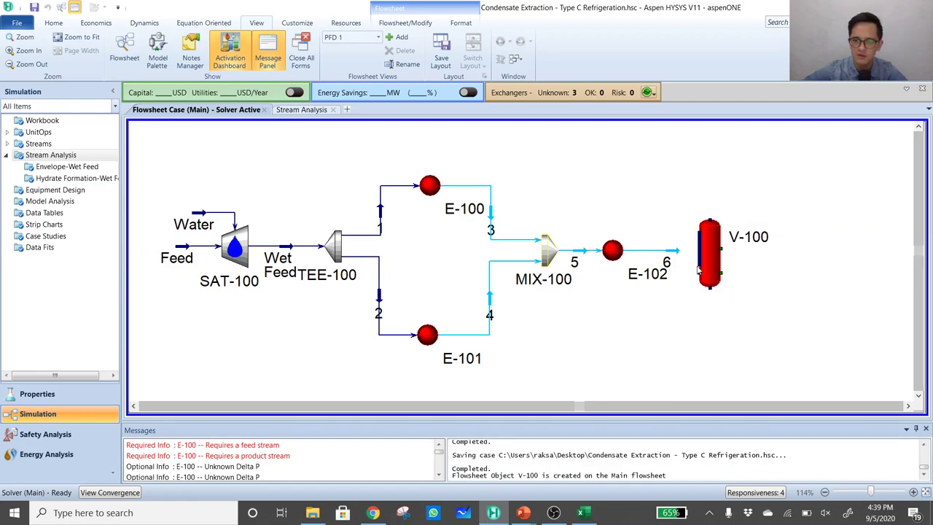
Feed stream 6 into V-100, align the vessel with the stream, and create its overhead vapour and bottom liquid outlet streams
left_click_drag(679, 252, 701, 261)
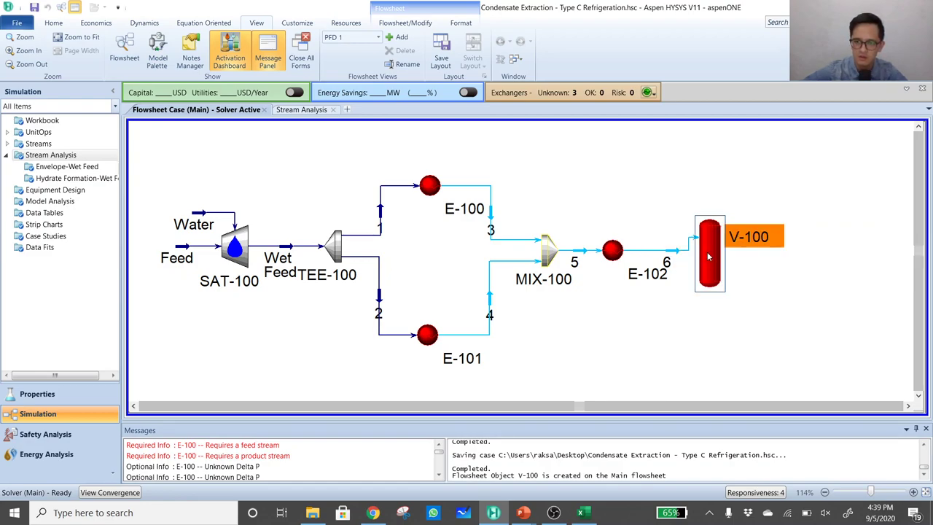
left_click(724, 196)
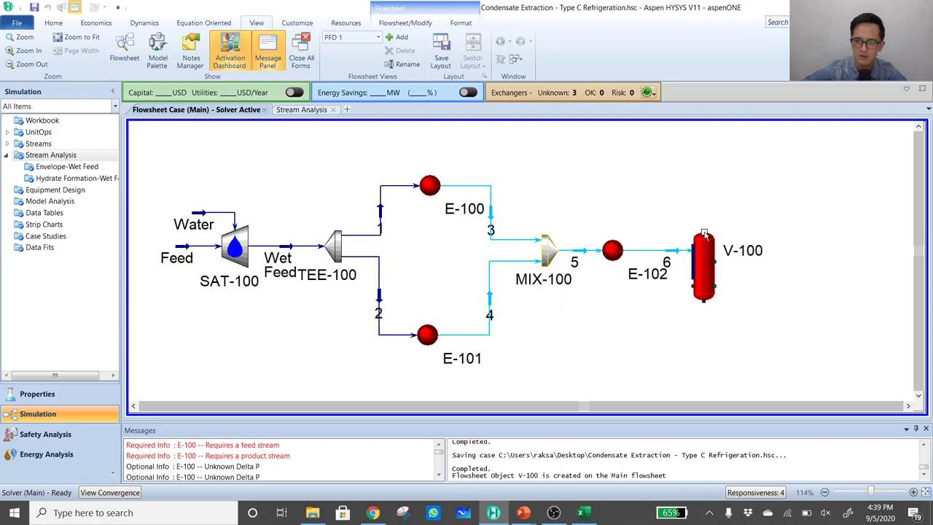
left_click(725, 197)
left_click_drag(704, 304, 731, 343)
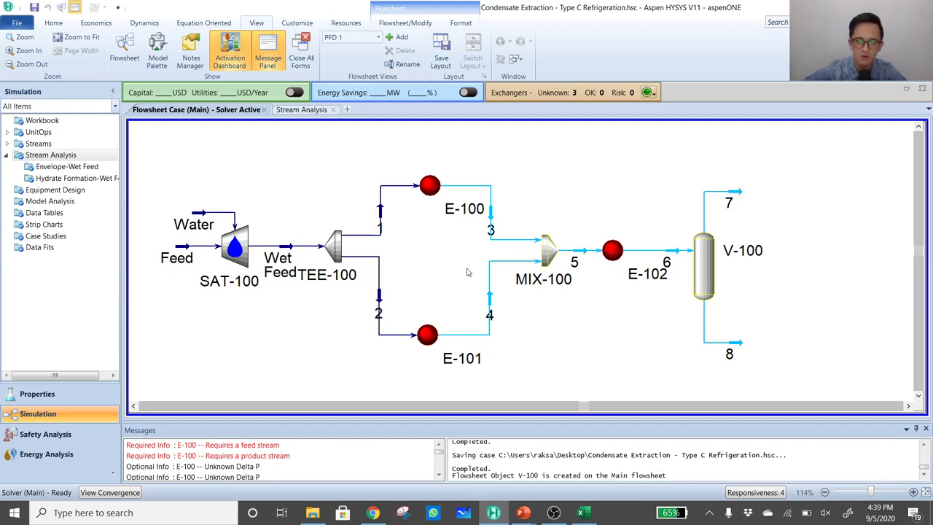
mouse_move(525, 270)
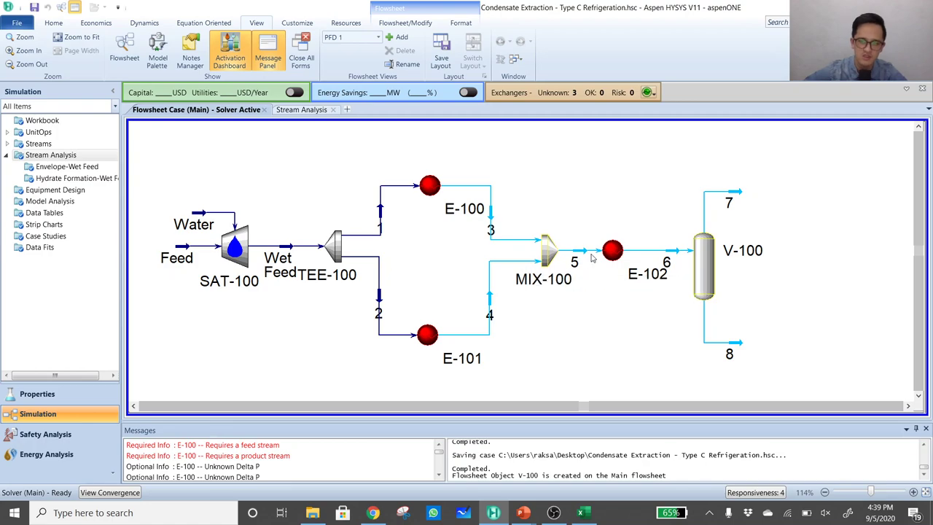
mouse_move(698, 265)
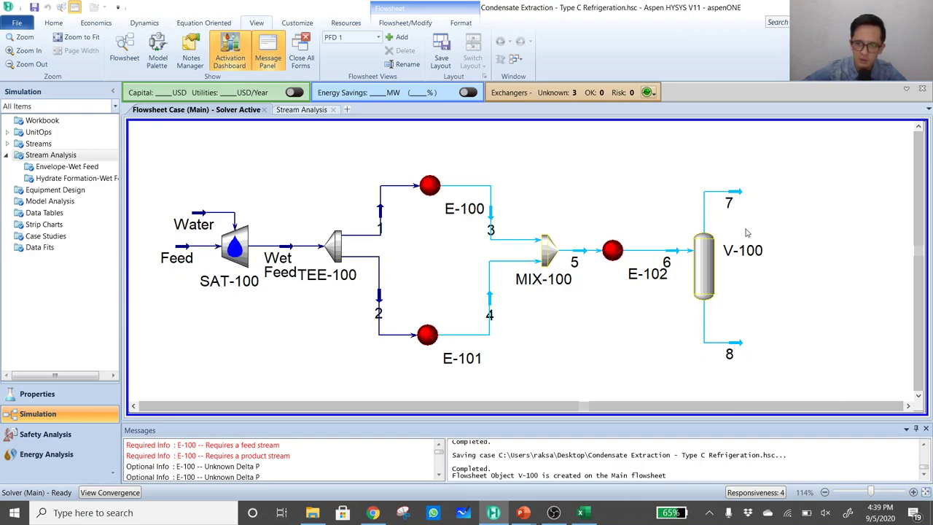
mouse_move(757, 260)
mouse_move(727, 198)
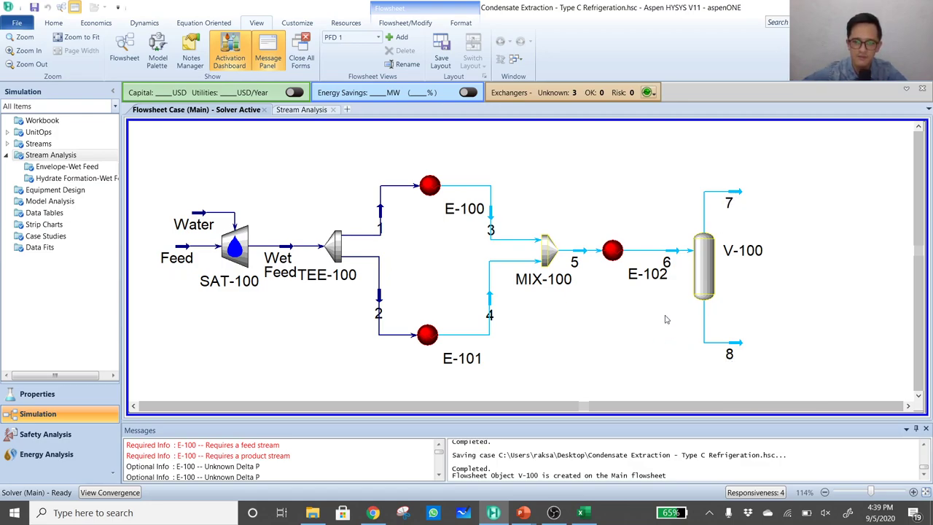
left_click(733, 198)
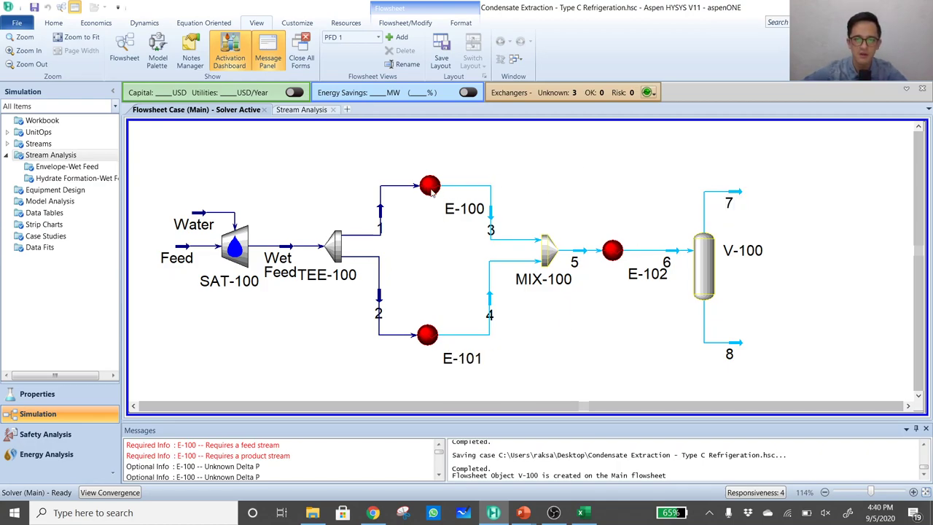
mouse_move(743, 202)
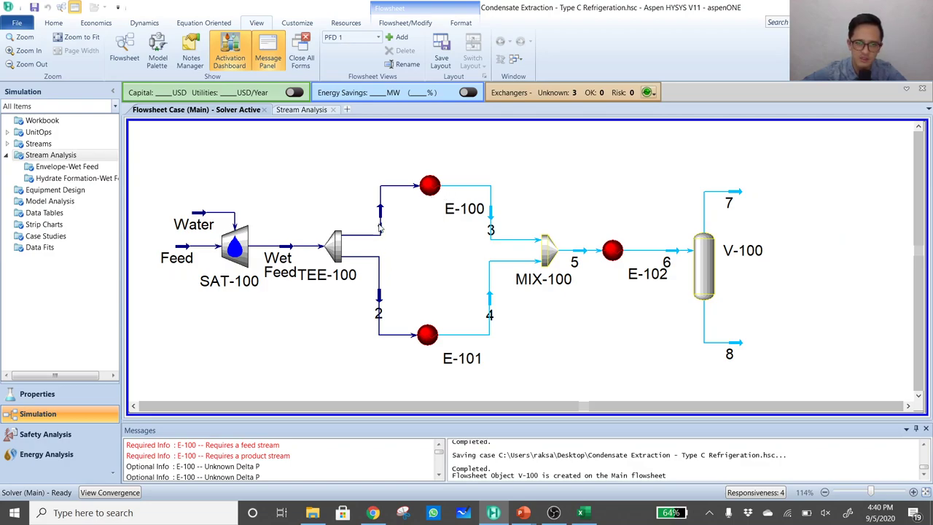
mouse_move(428, 191)
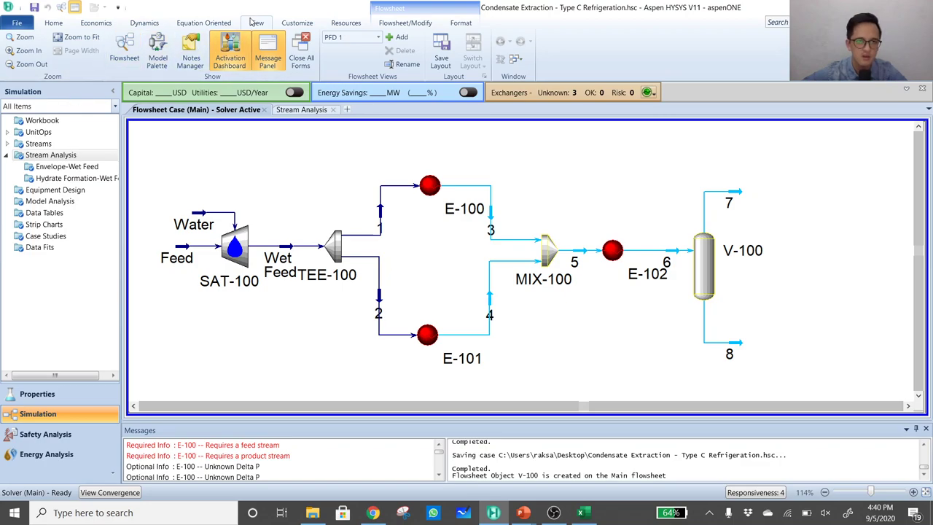
Add a material stream to the empty area above E-102 and close the model palette
left_click(156, 52)
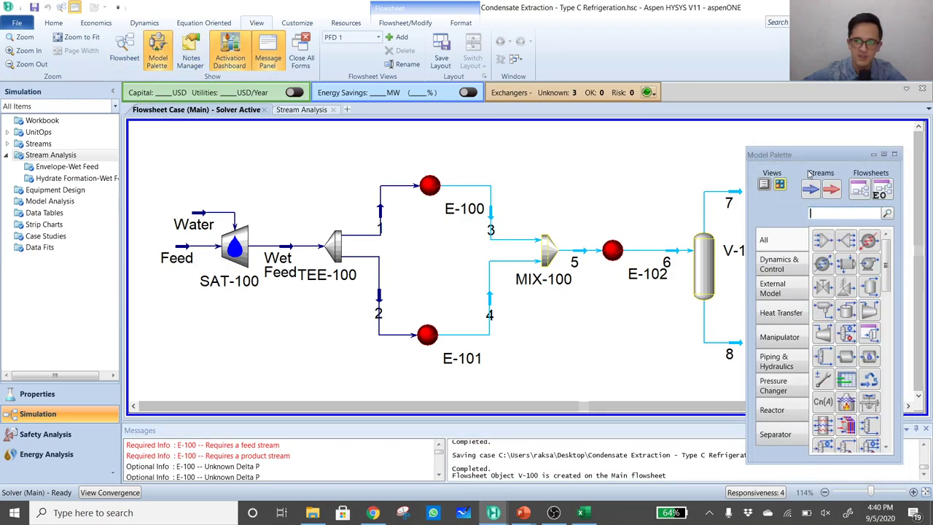
left_click(814, 193)
left_click(628, 184)
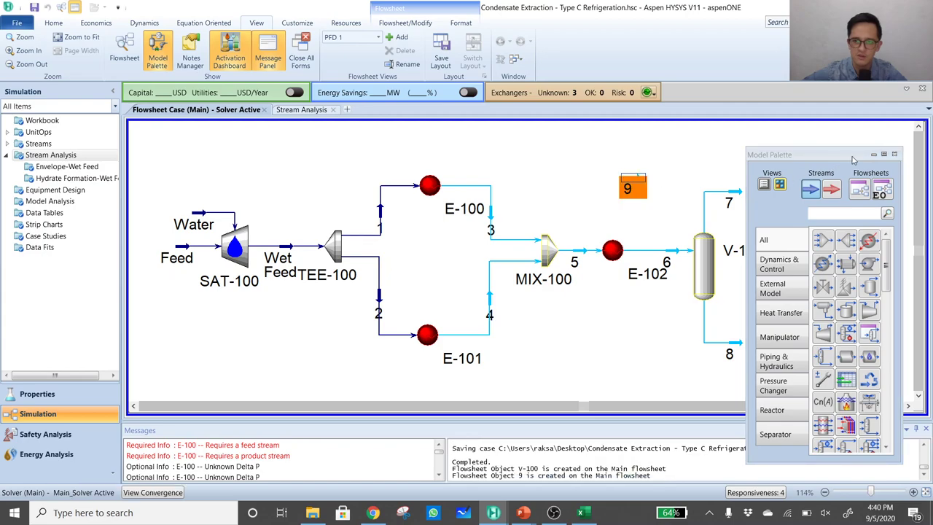
left_click(883, 155)
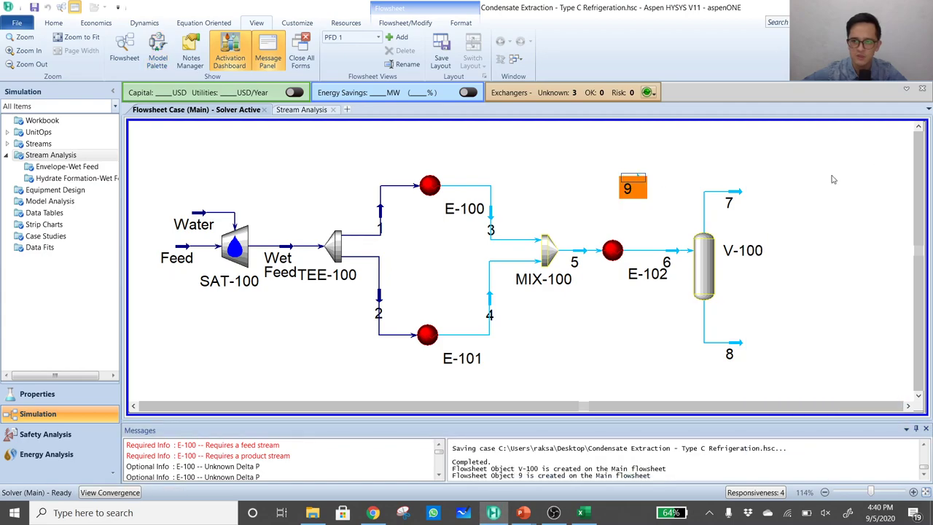
left_click_drag(631, 183, 624, 183)
Rename the new material stream above E-102 as Ref Dummy
double_click(625, 185)
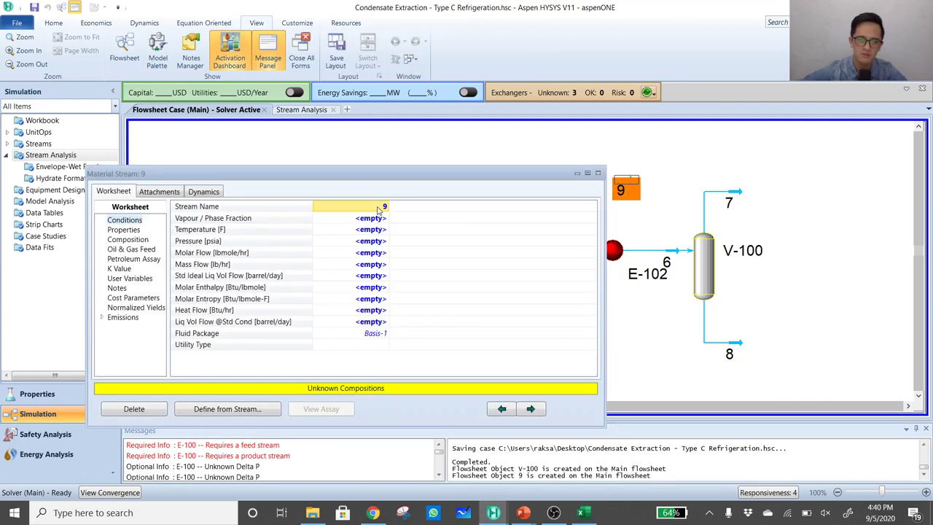
type("Refl")
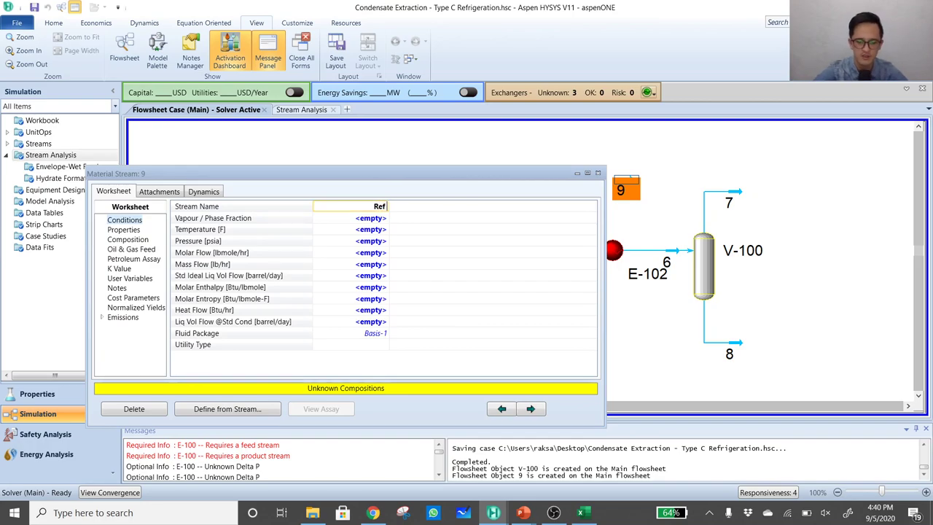
type(" Dummy")
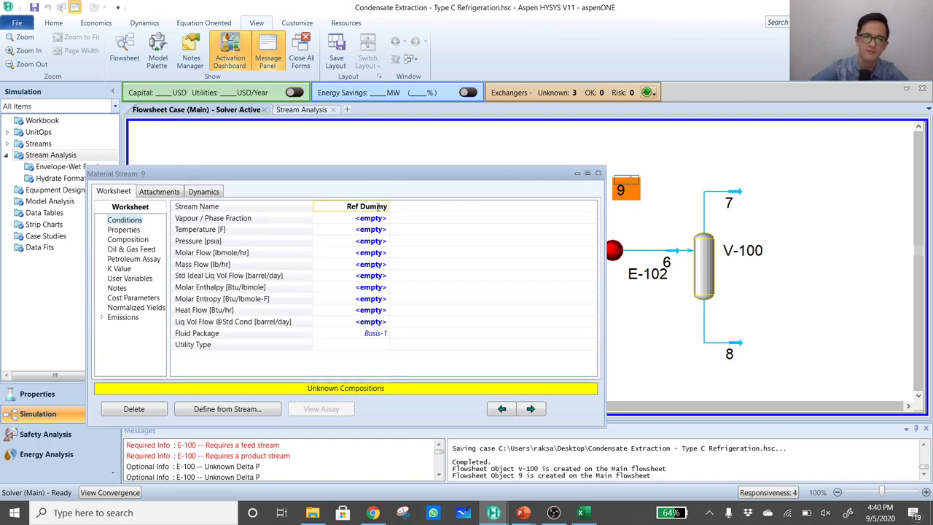
key("Return")
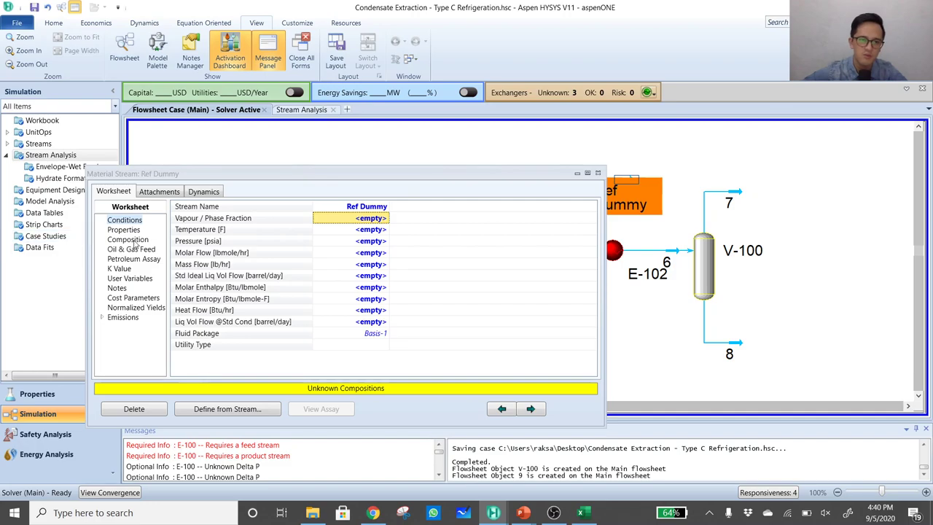
Define Ref Dummy's composition as pure propane with a mole fraction of 1, and move its window clear of the upper flowsheet
left_click(135, 243)
left_click(353, 265)
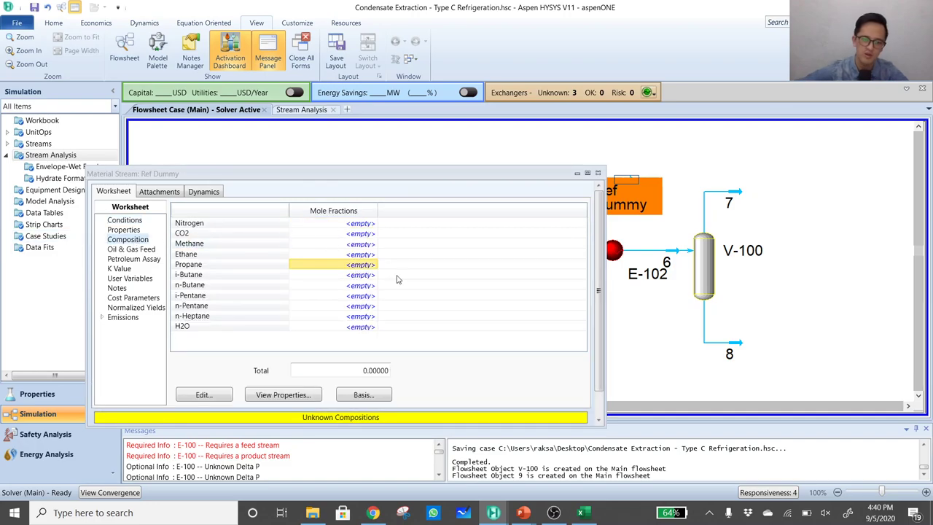
type("1")
key("Return")
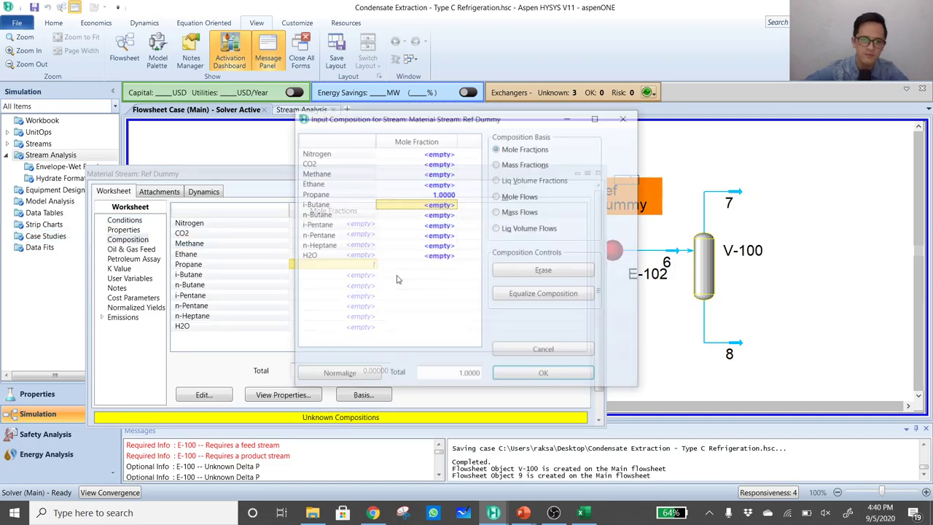
left_click(524, 379)
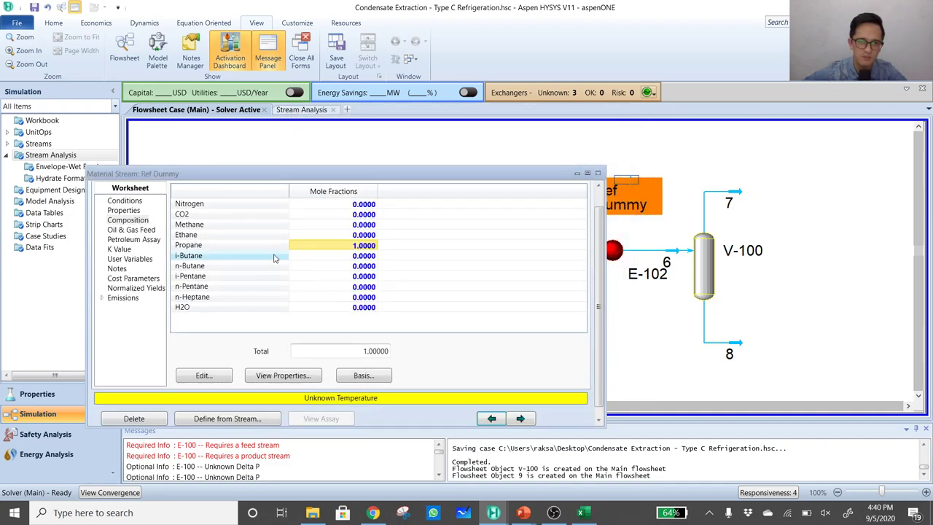
left_click_drag(396, 174, 405, 276)
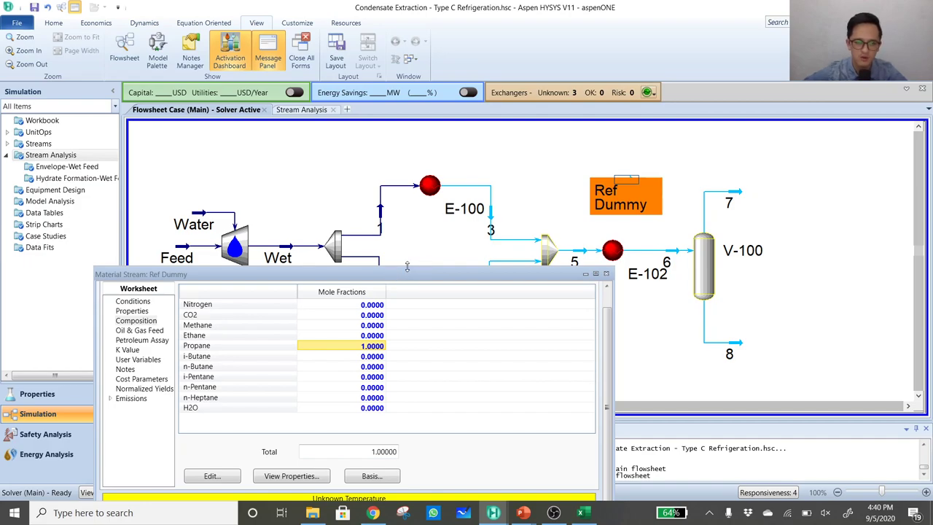
left_click_drag(395, 279, 386, 275)
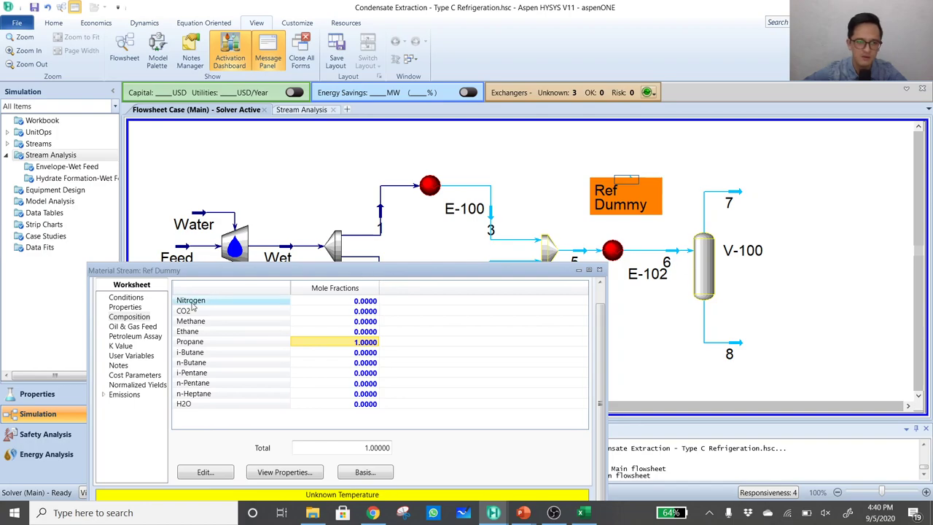
Set Ref Dummy's pressure to 1 atm in its stream conditions
left_click(128, 298)
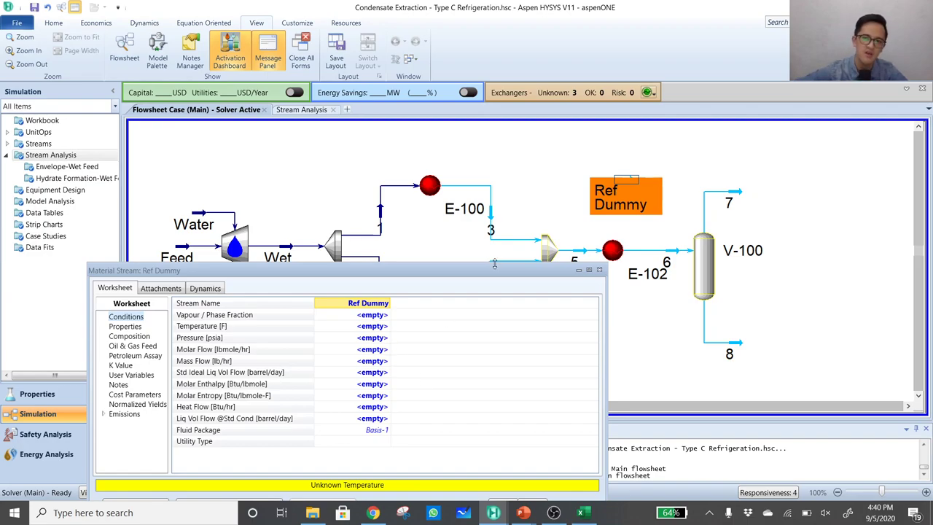
left_click(366, 338)
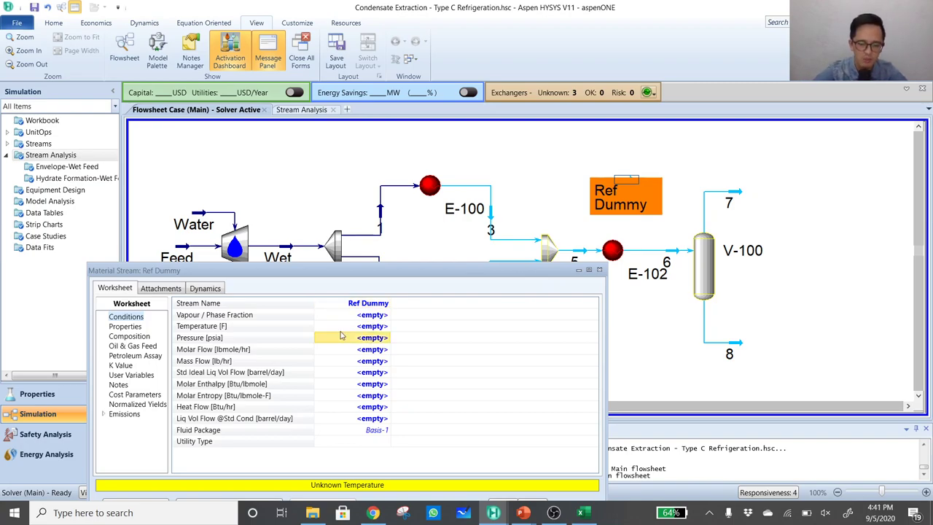
type("1")
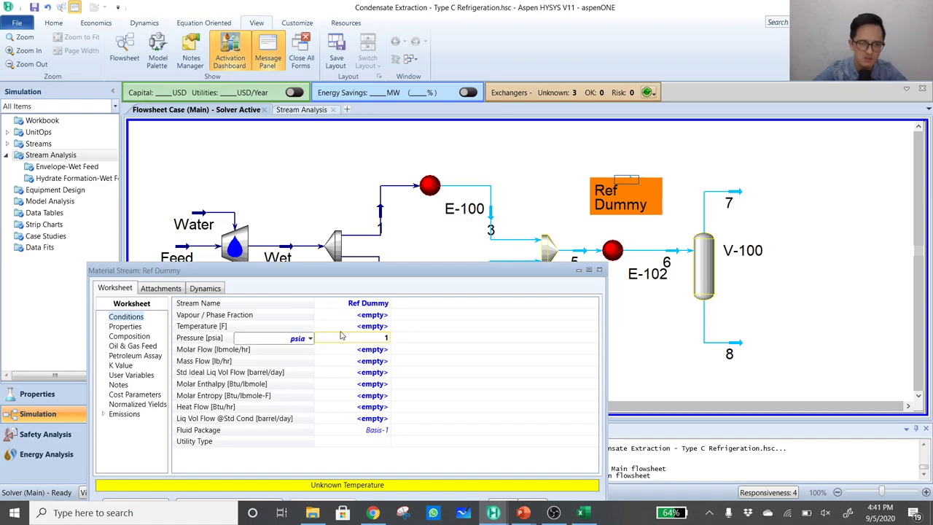
type(" at")
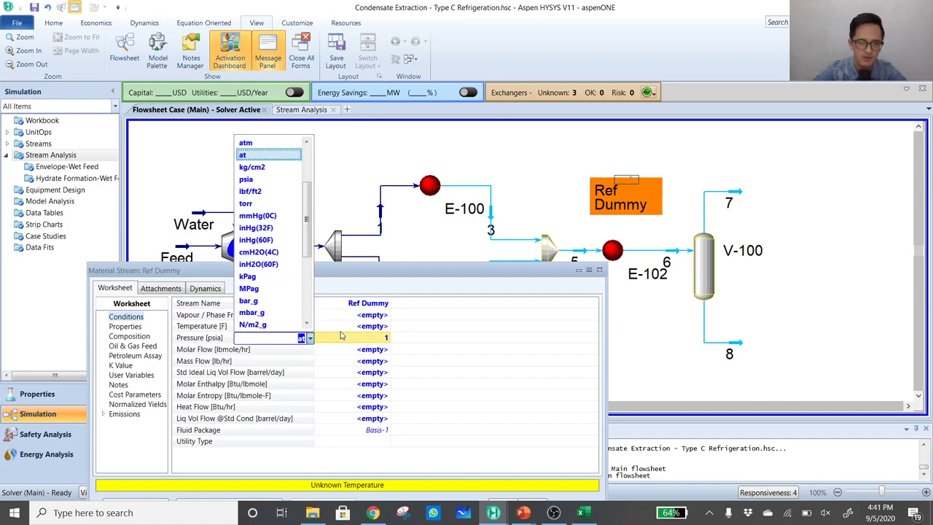
type("MPa")
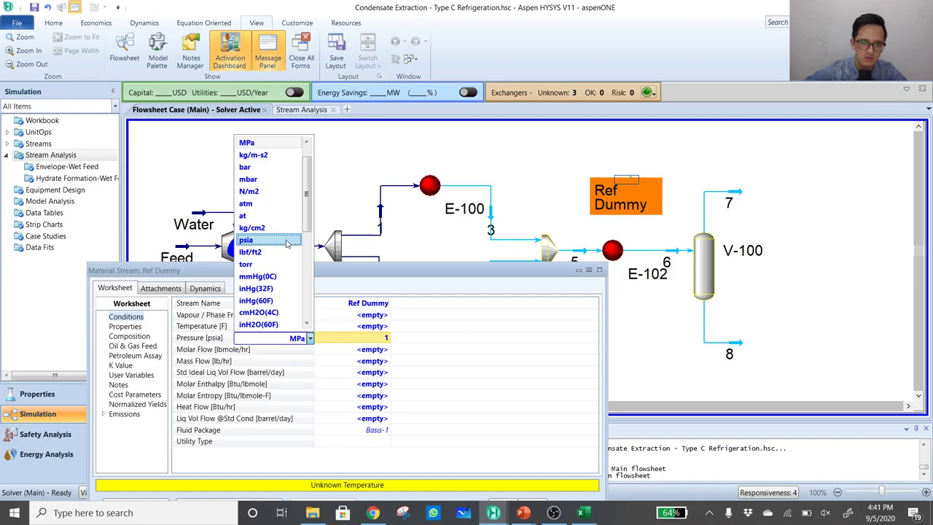
scroll(287, 243, "up", 1)
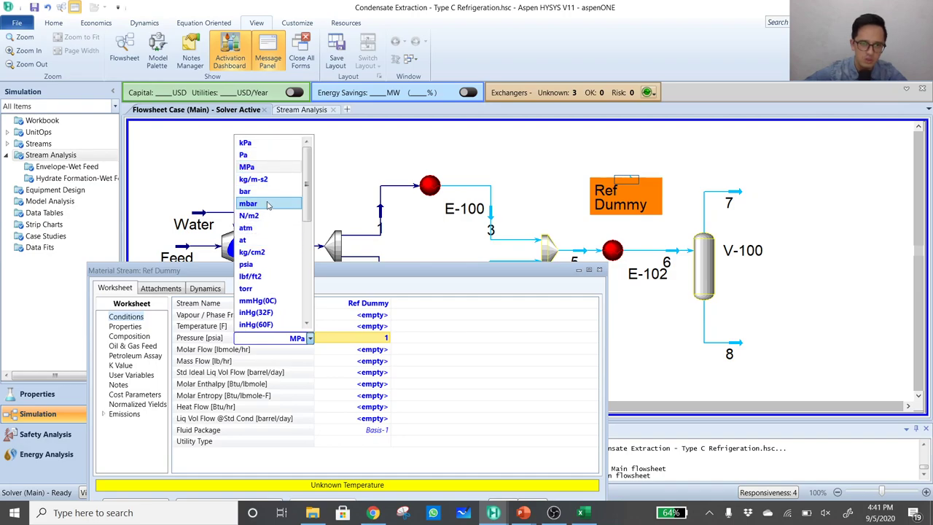
left_click(268, 227)
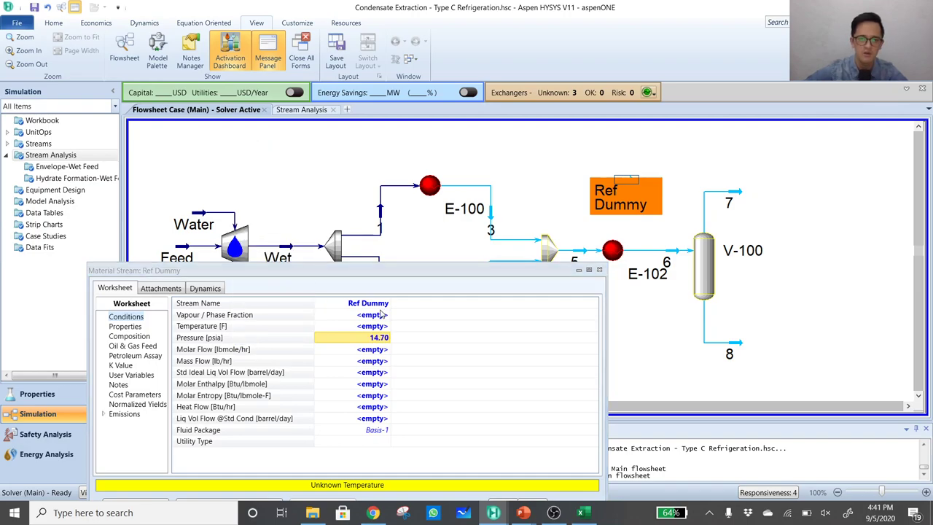
Set Ref Dummy's vapour fraction to 1
left_click(378, 315)
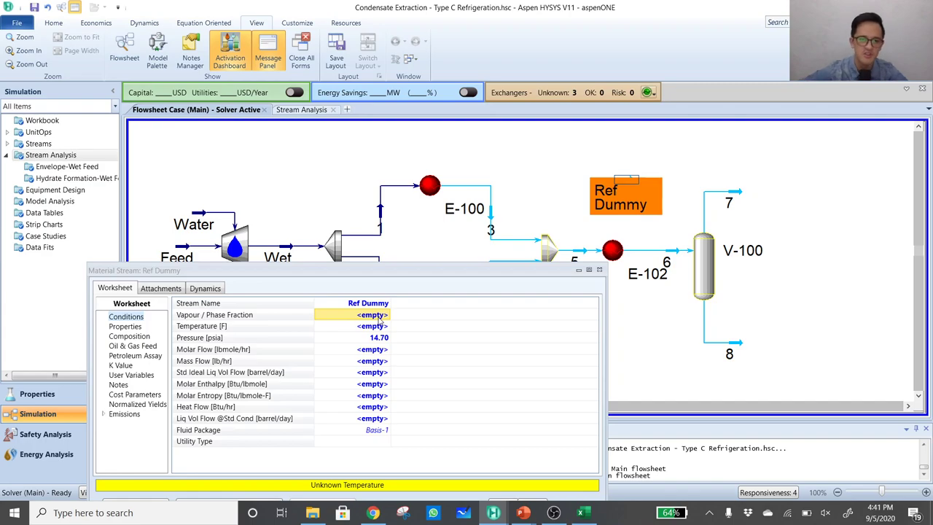
type("1")
key("Return")
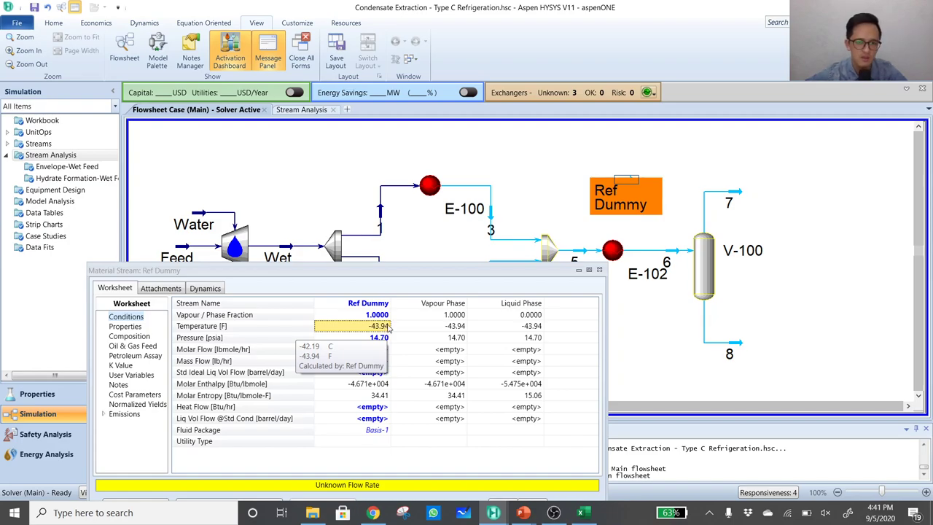
Set the temperature of stream 6, the outlet of E-102, to -30 C and close both stream windows
left_click_drag(437, 274, 486, 332)
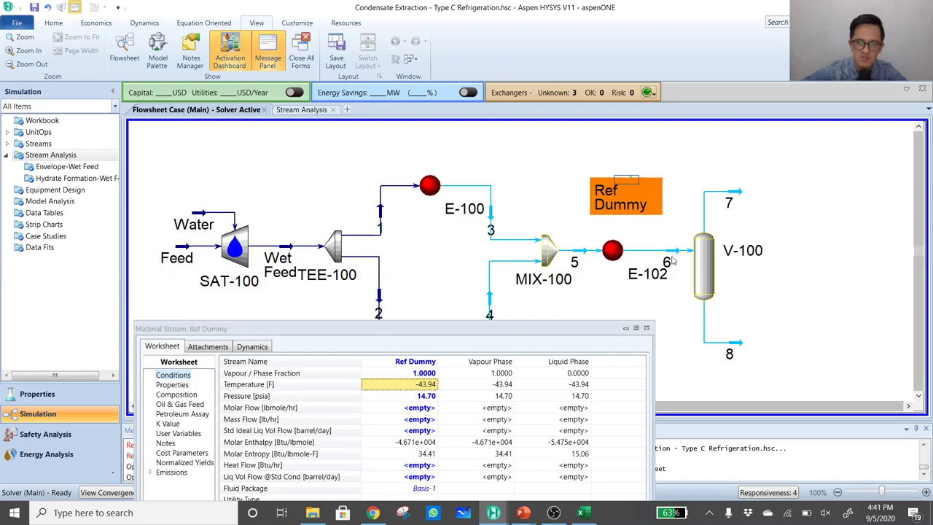
left_click_drag(462, 329, 374, 309)
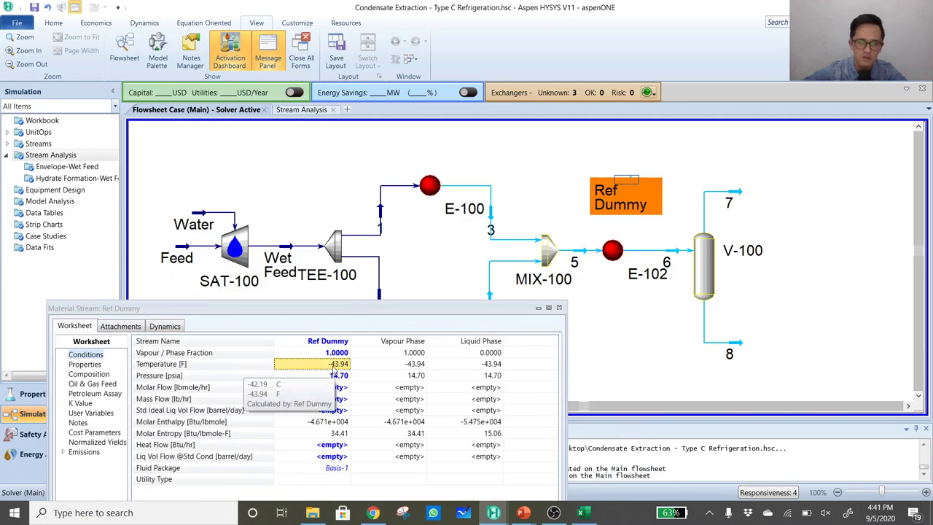
left_click(668, 256)
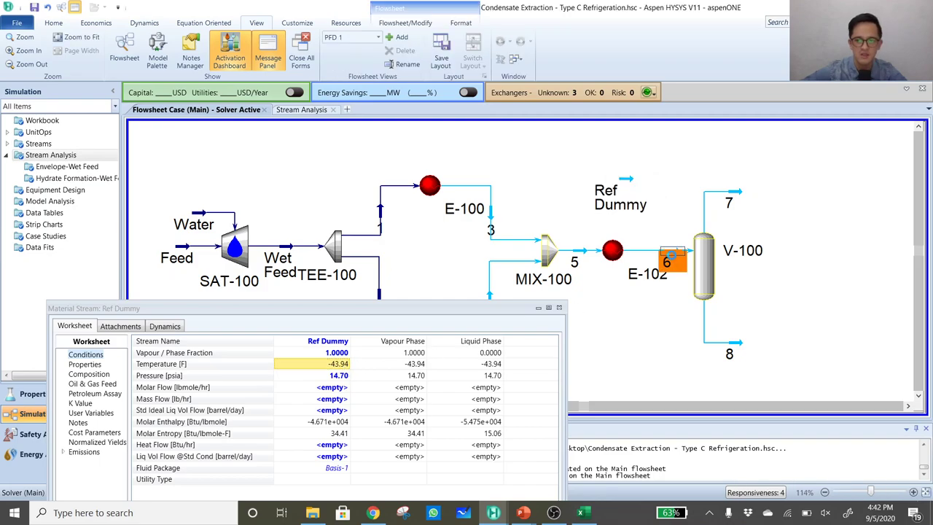
double_click(669, 257)
left_click_drag(337, 107, 714, 325)
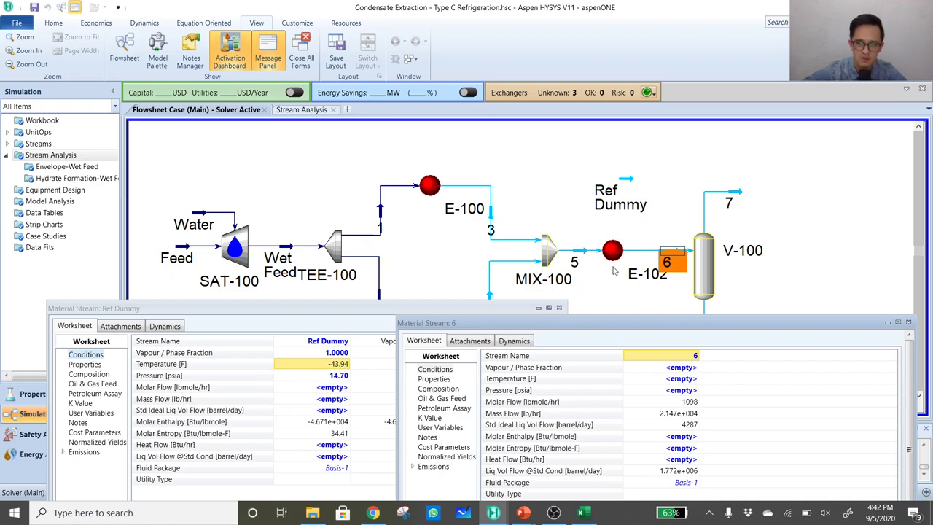
left_click(691, 379)
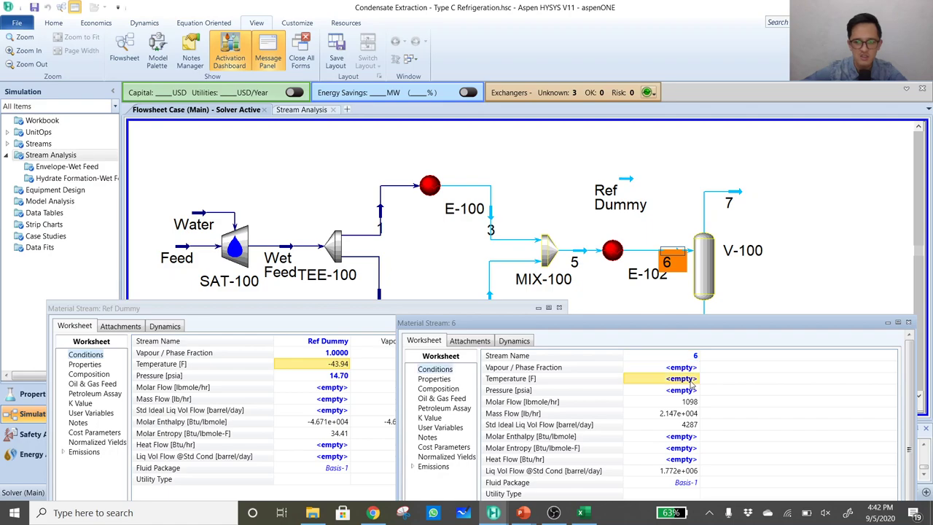
type("-30")
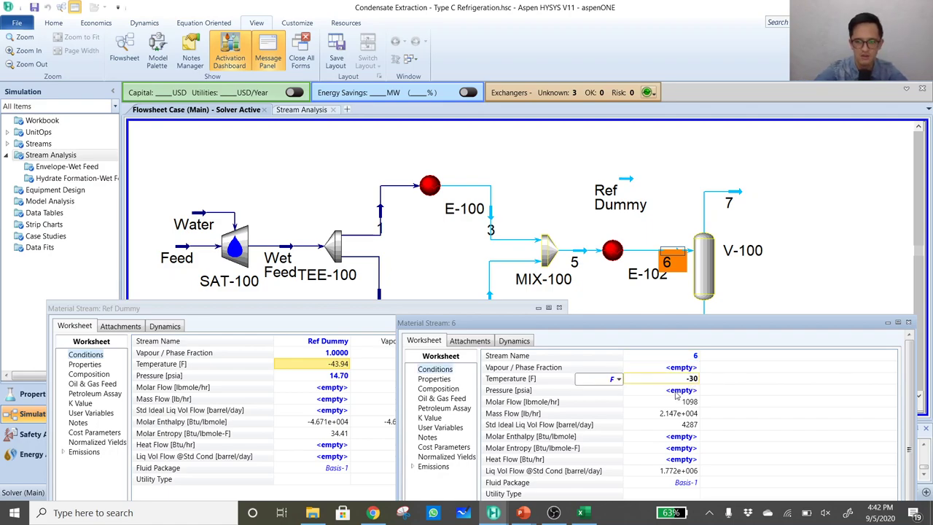
type("C")
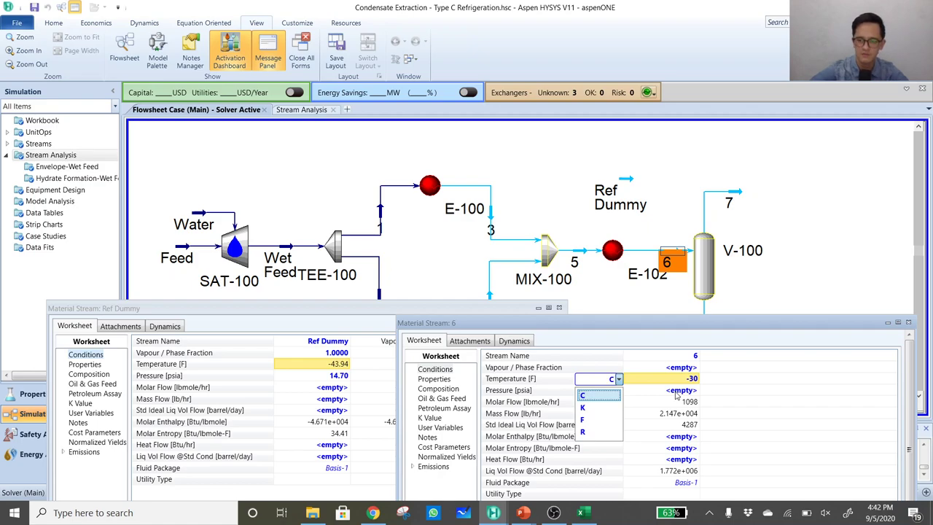
key("Return")
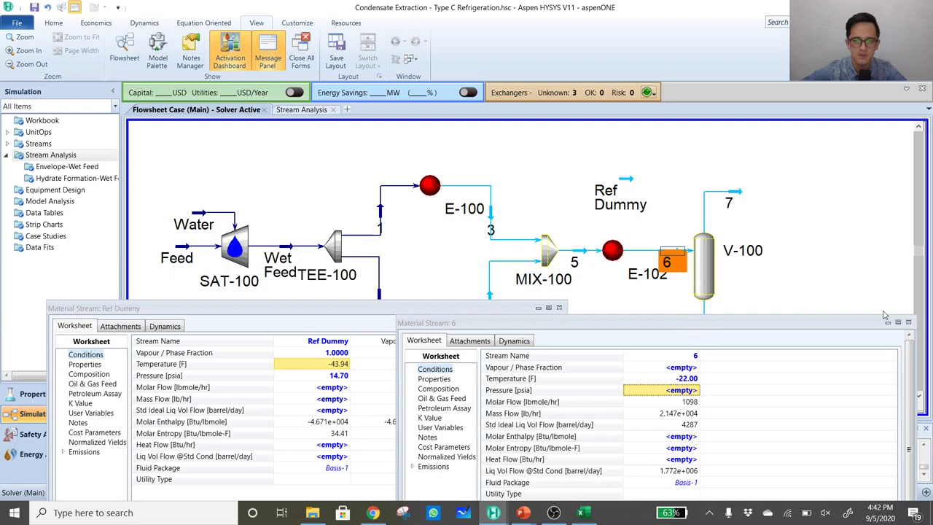
left_click(908, 322)
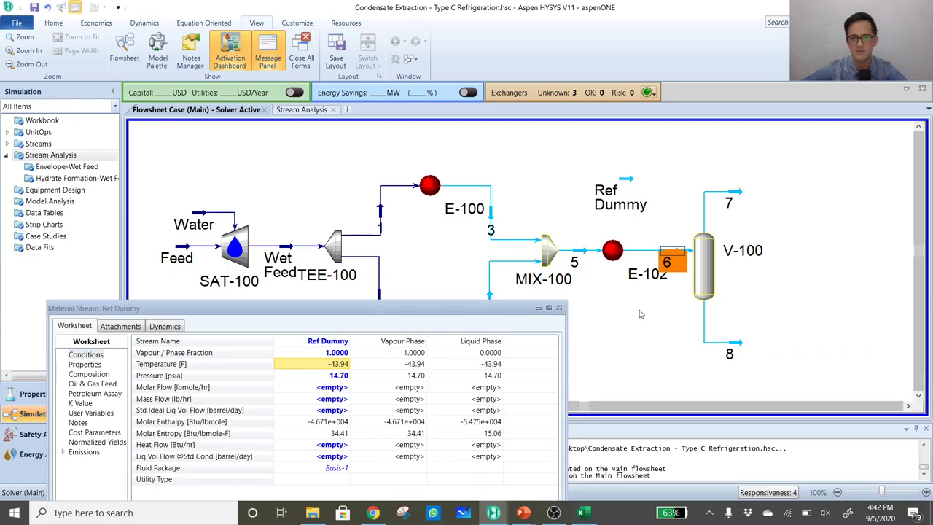
left_click(559, 307)
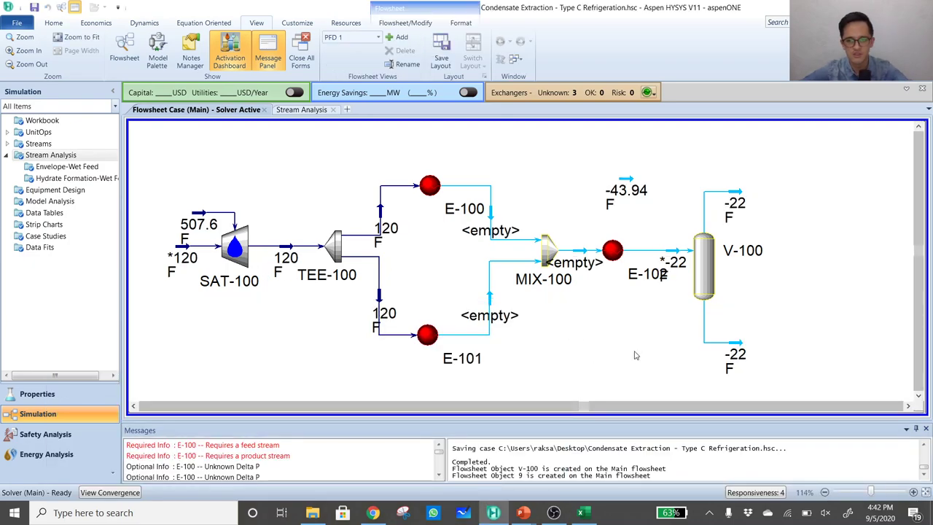
Move the Ref Dummy stream up to the open space above E-102, clear of the main process line
left_click(655, 192)
left_click_drag(654, 192, 679, 194)
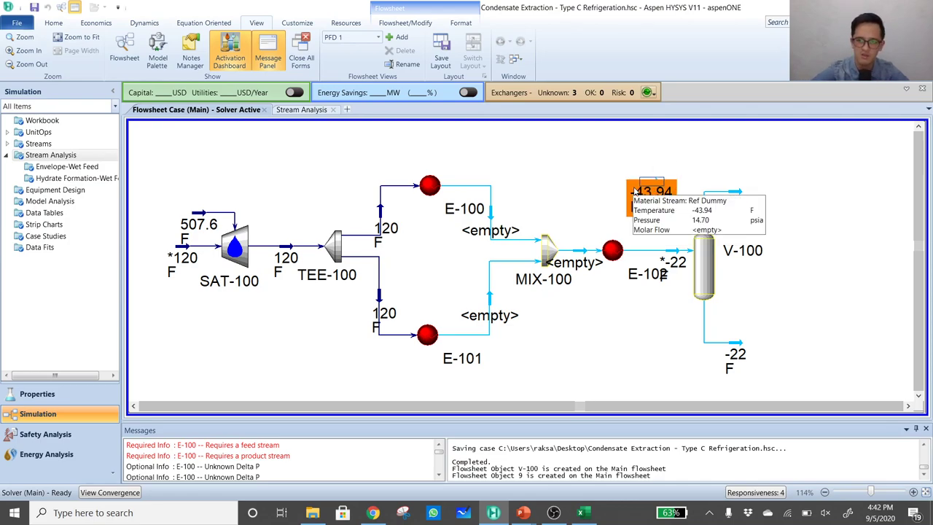
left_click(543, 195)
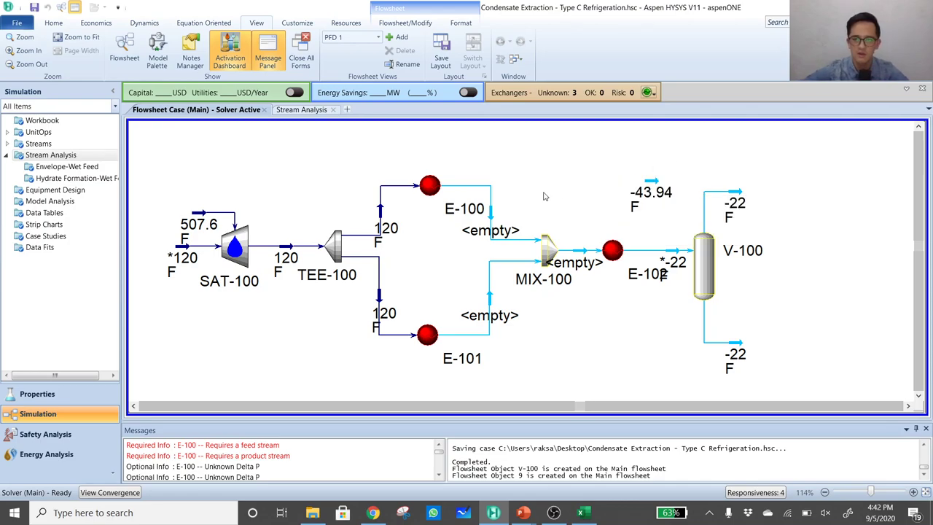
left_click_drag(650, 185, 640, 141)
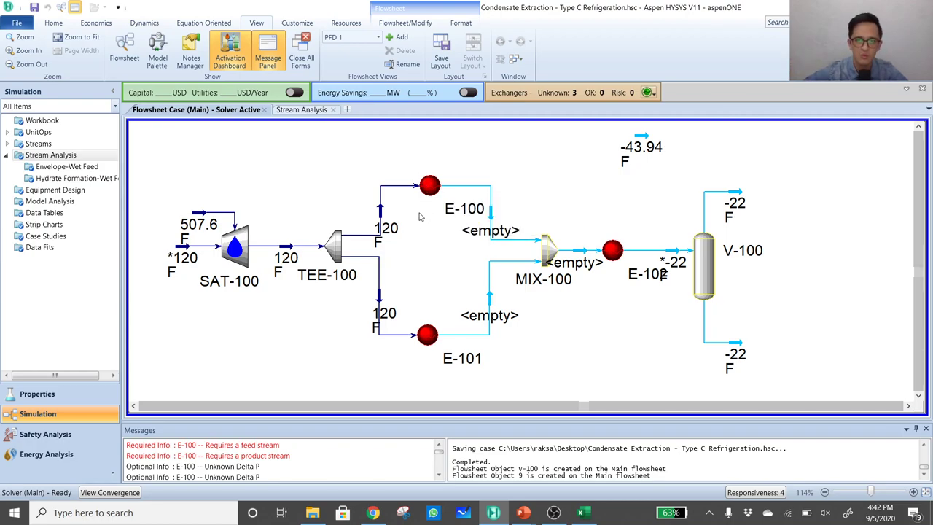
mouse_move(740, 196)
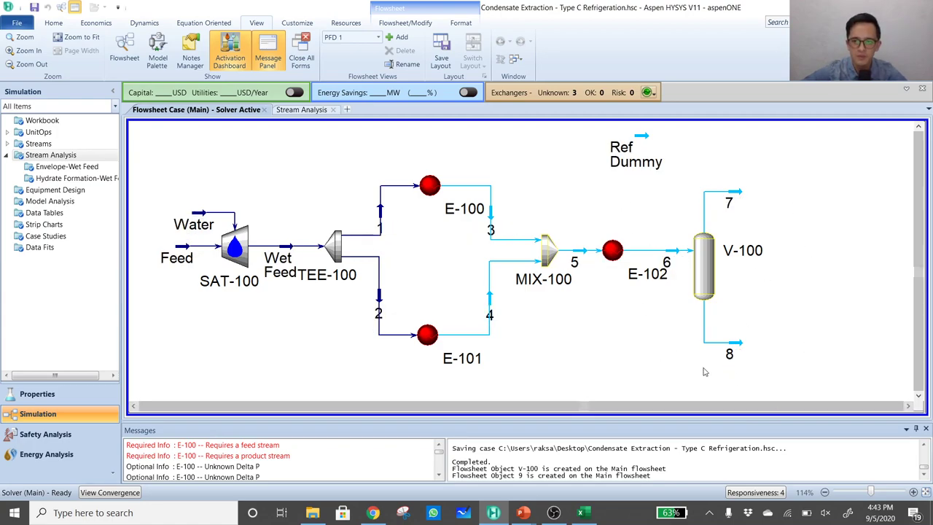
Set the temperature of stream 3, the outlet of E-100, to -4 F in the exchanger's worksheet and close the window
mouse_move(588, 268)
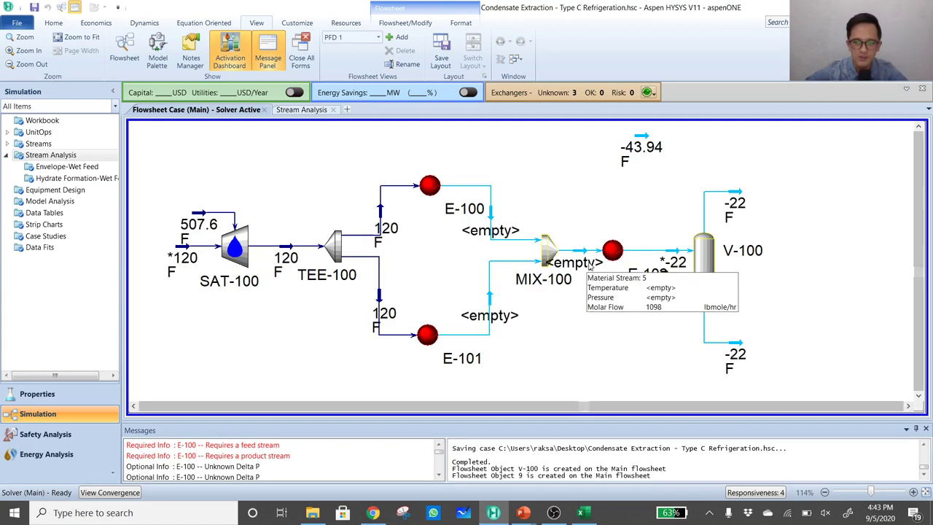
mouse_move(604, 248)
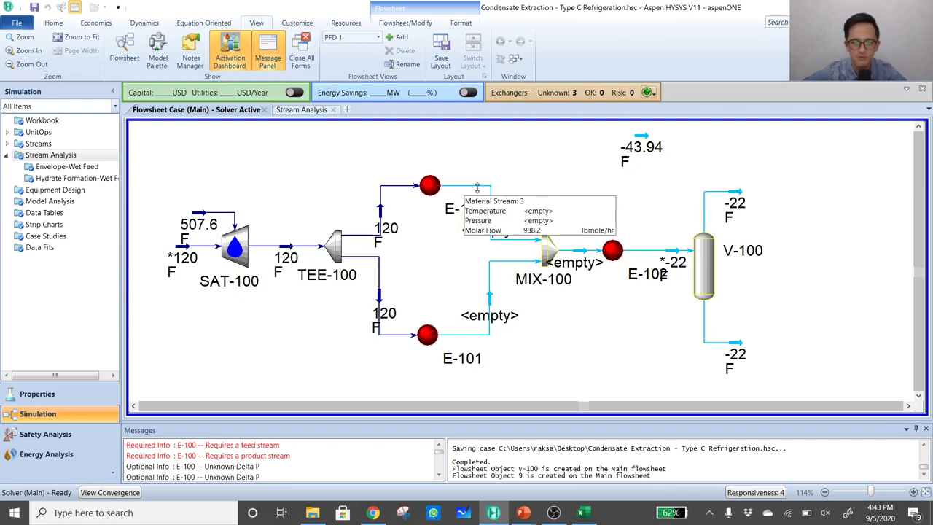
left_click(430, 187)
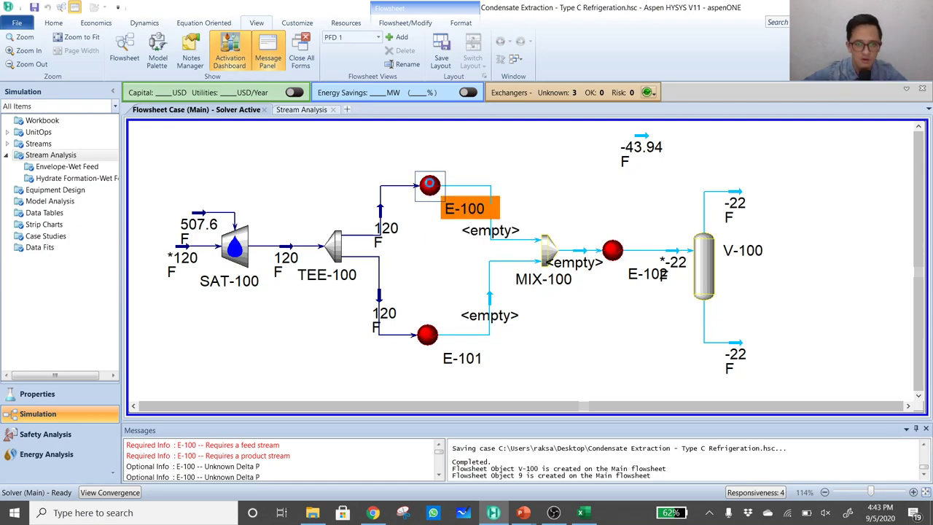
double_click(430, 187)
left_click_drag(380, 124, 425, 323)
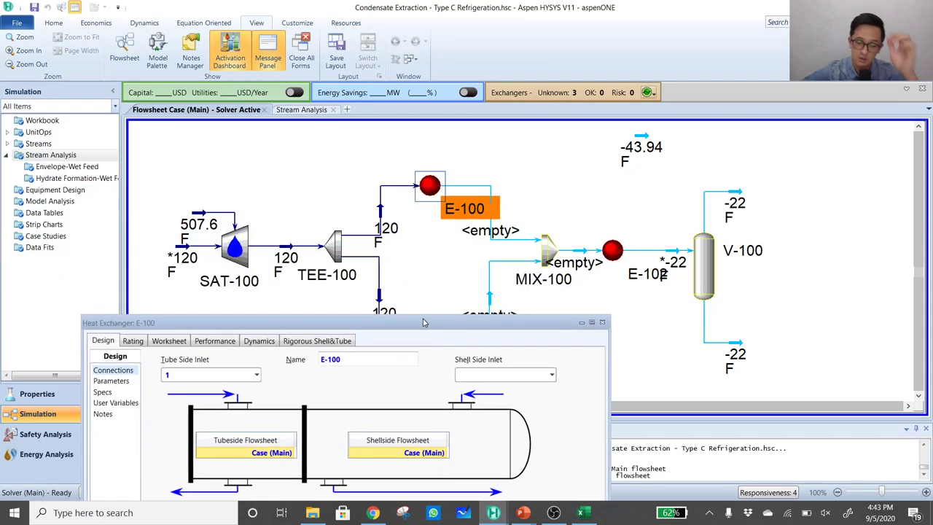
left_click(175, 340)
mouse_move(400, 328)
left_mouse_down()
mouse_move(402, 301)
mouse_move(403, 310)
left_mouse_up()
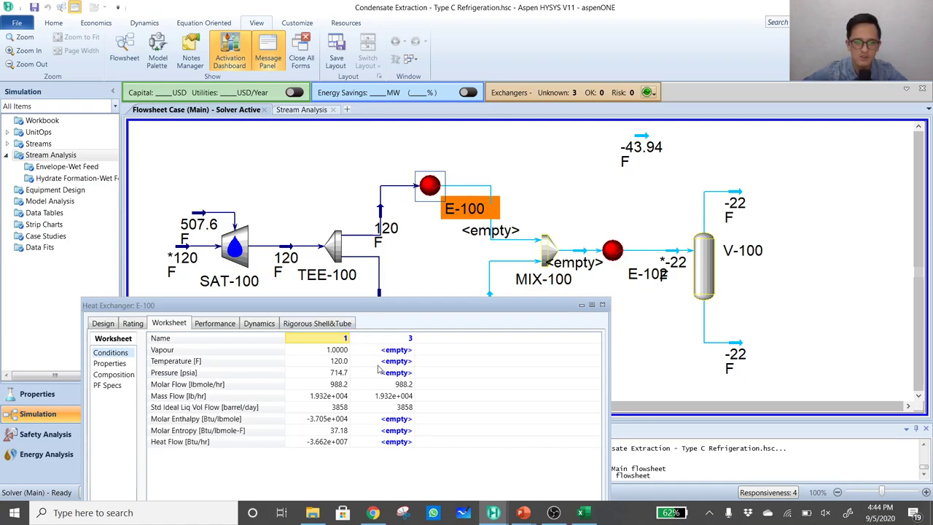
left_click(406, 361)
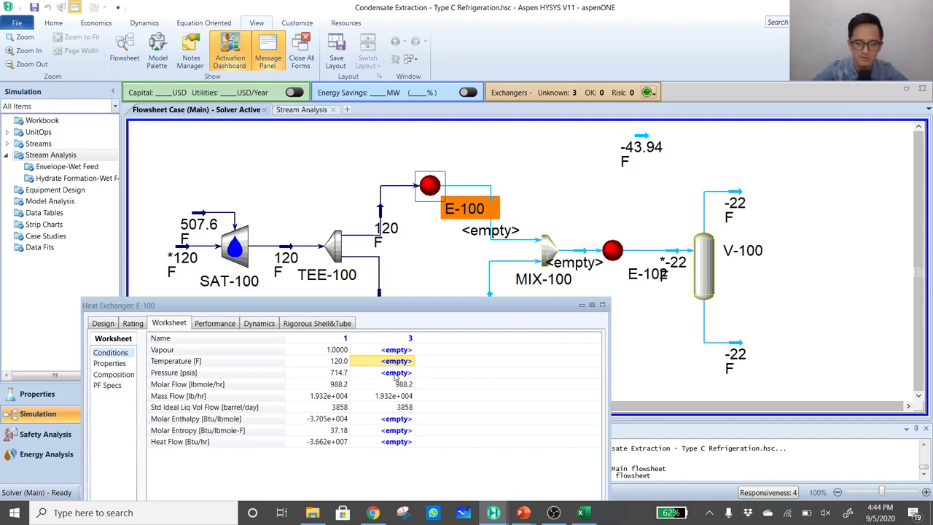
type("-4")
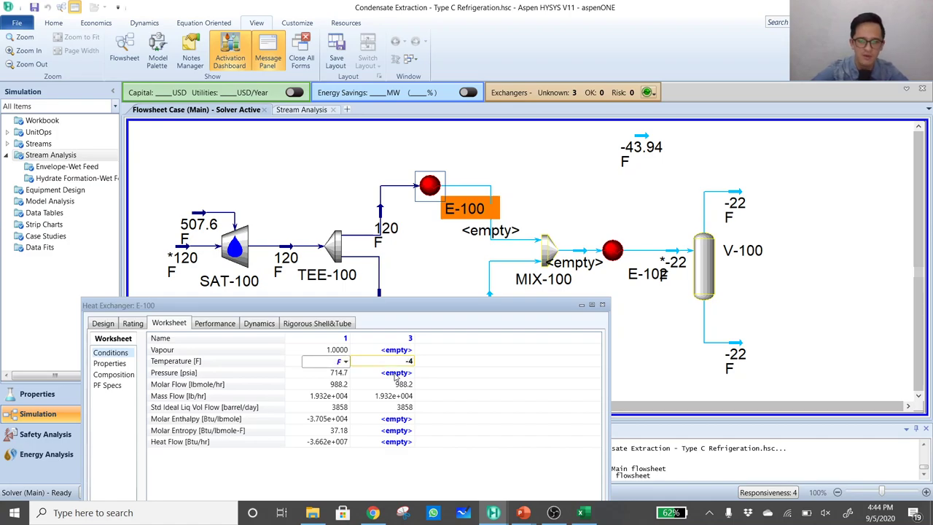
key("Return")
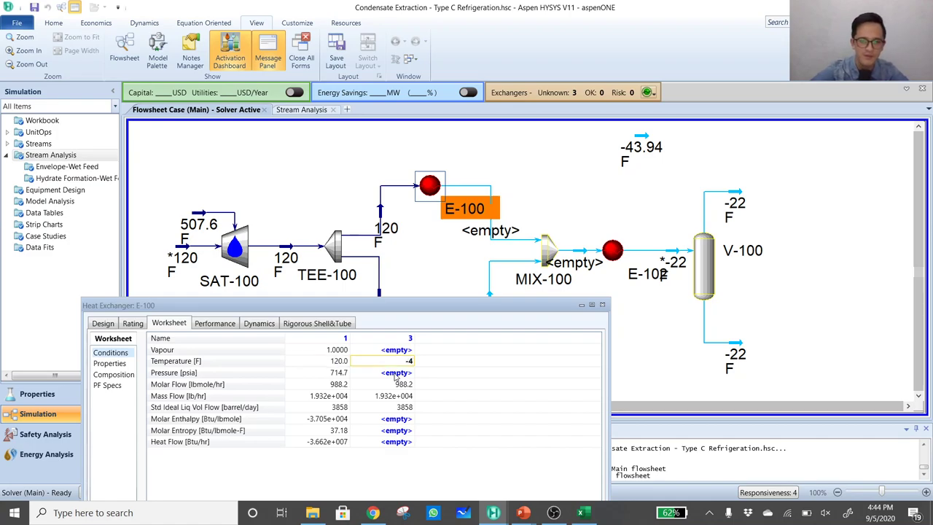
left_click(602, 304)
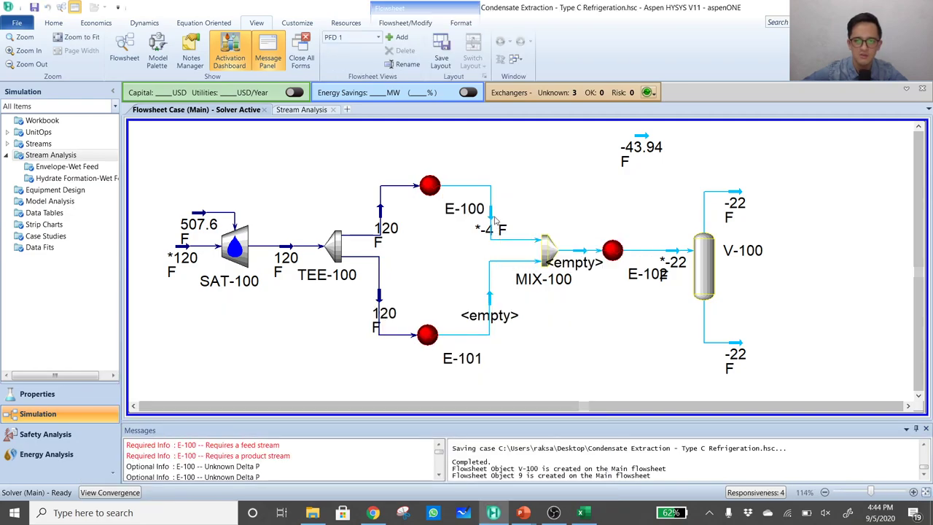
Change E-100's heat exchanger model to Simple Weighted in its design parameters
double_click(429, 185)
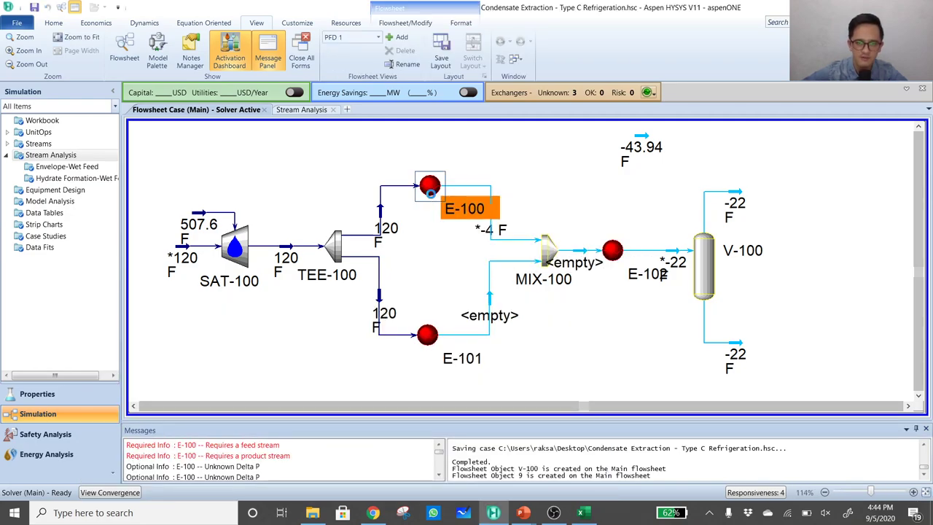
left_click_drag(389, 157, 856, 48)
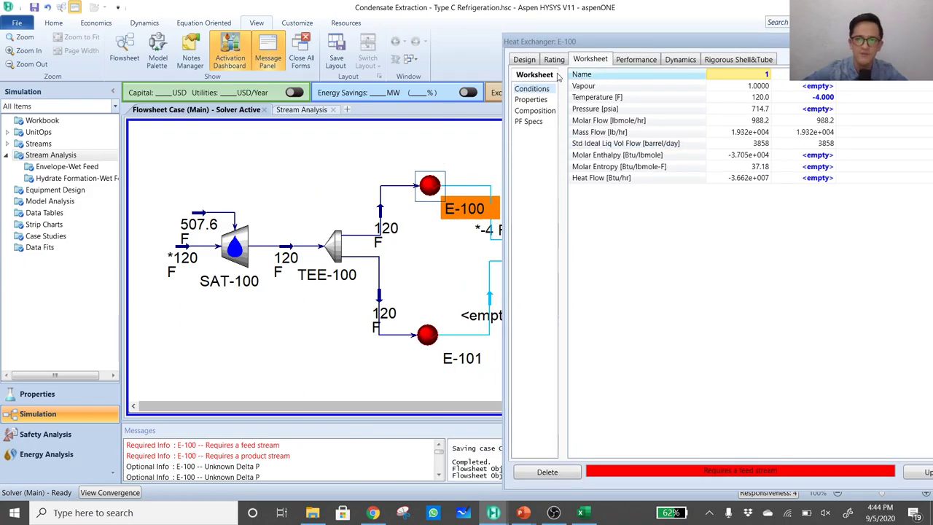
left_click(526, 60)
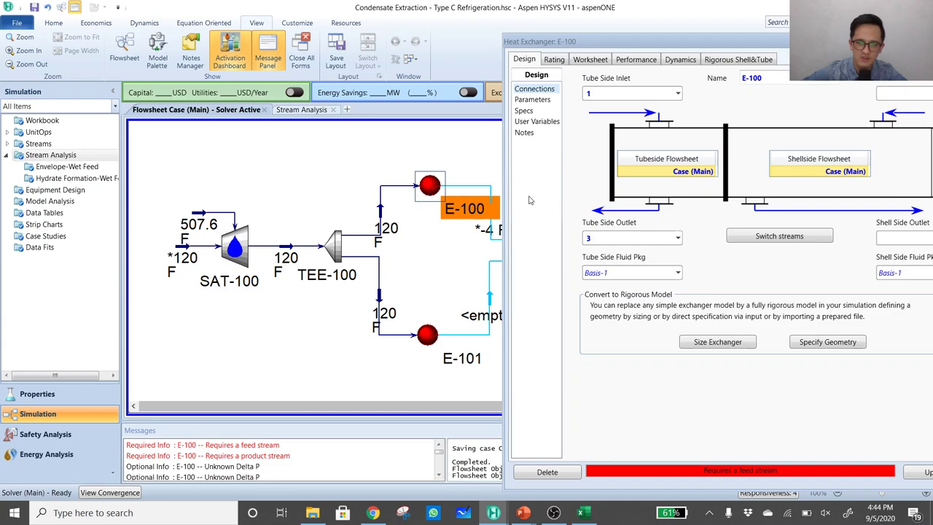
left_click(532, 100)
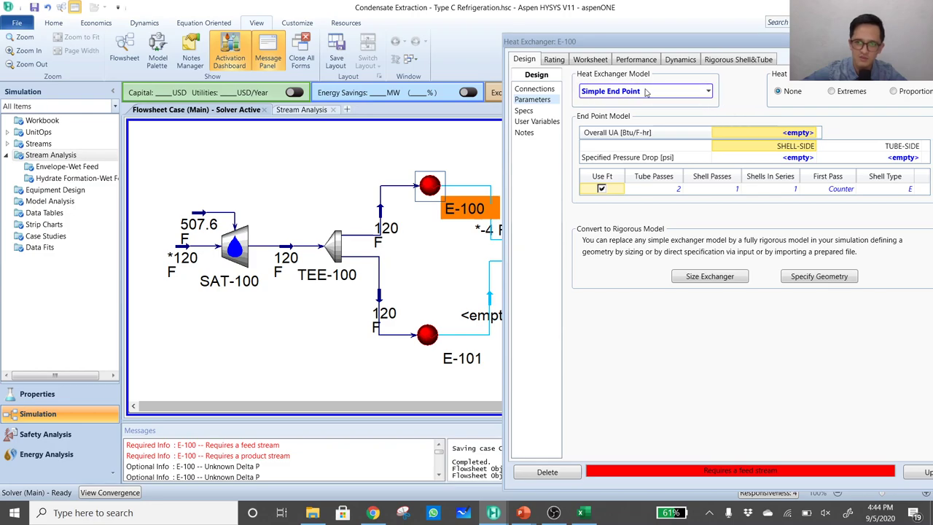
left_click(707, 91)
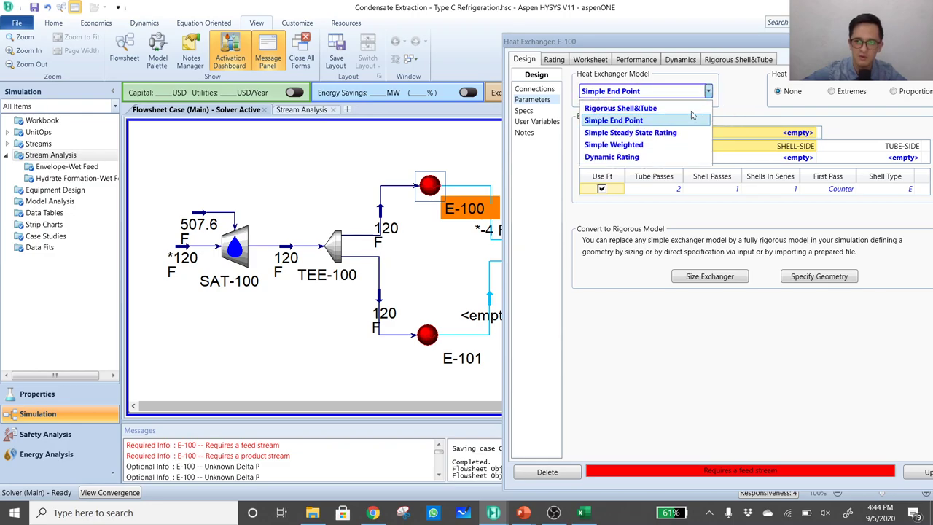
left_click(662, 146)
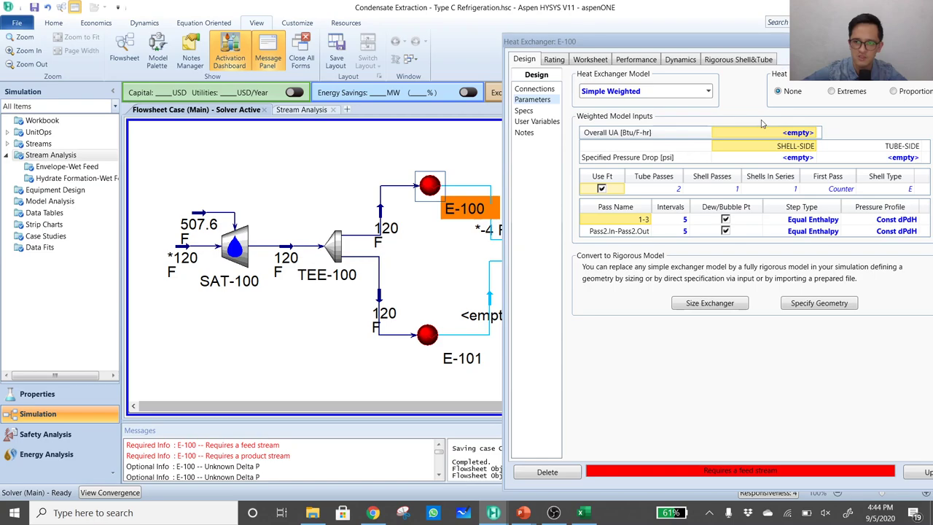
Specify a shell-side pressure drop of 0.2 bar for E-100
left_click(783, 159)
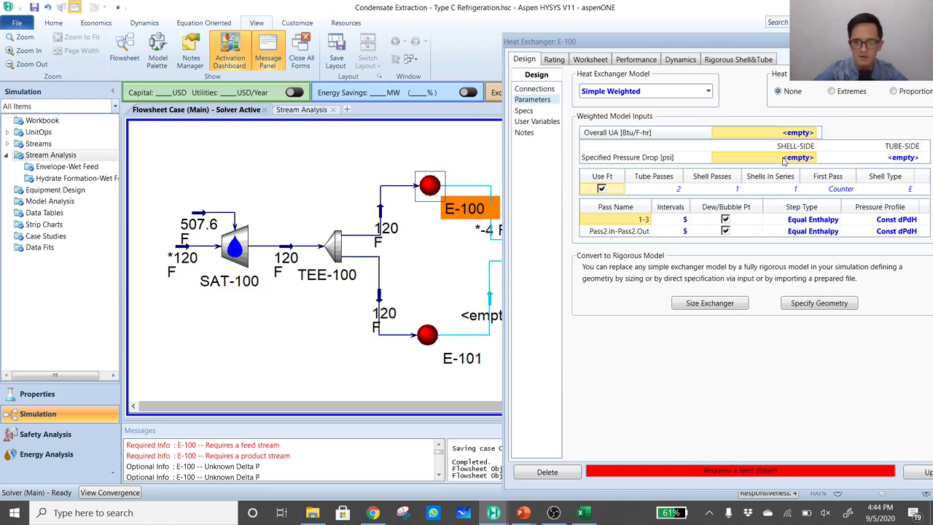
type("0.2")
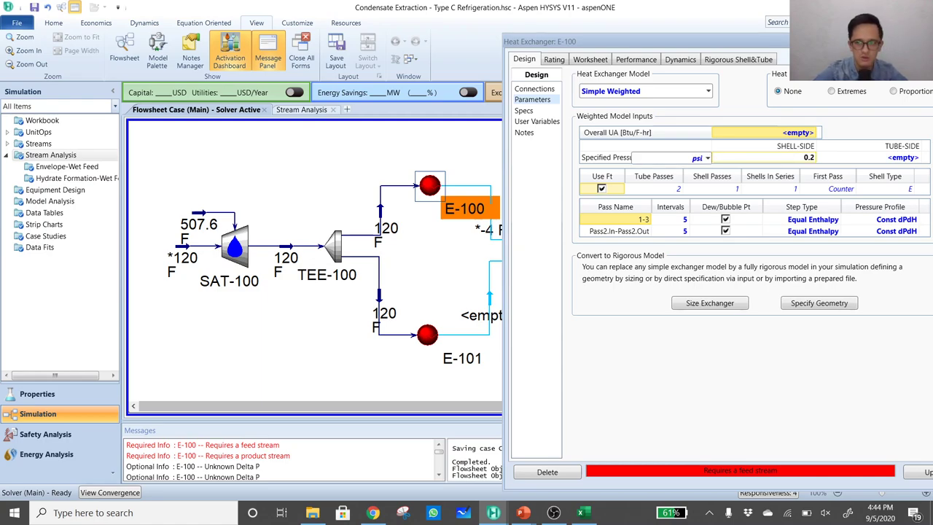
key("alt+Down")
type("bar")
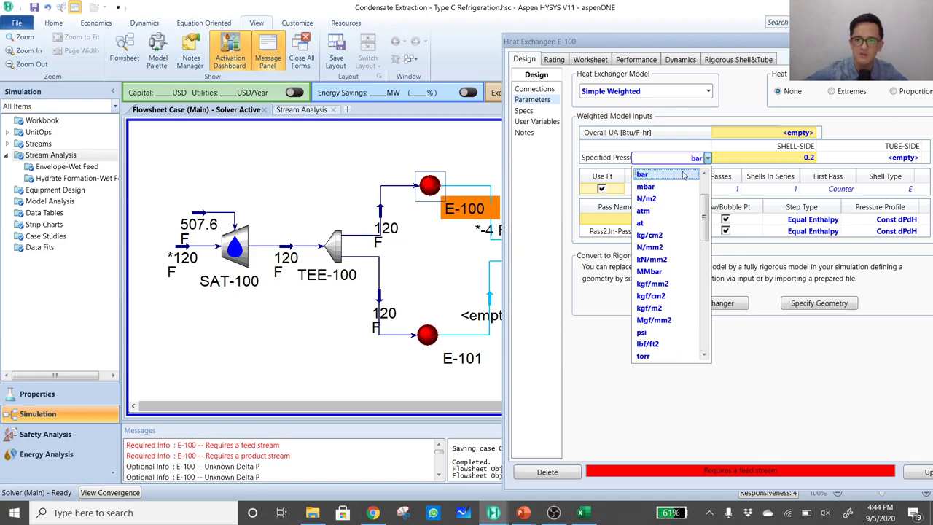
left_click(682, 177)
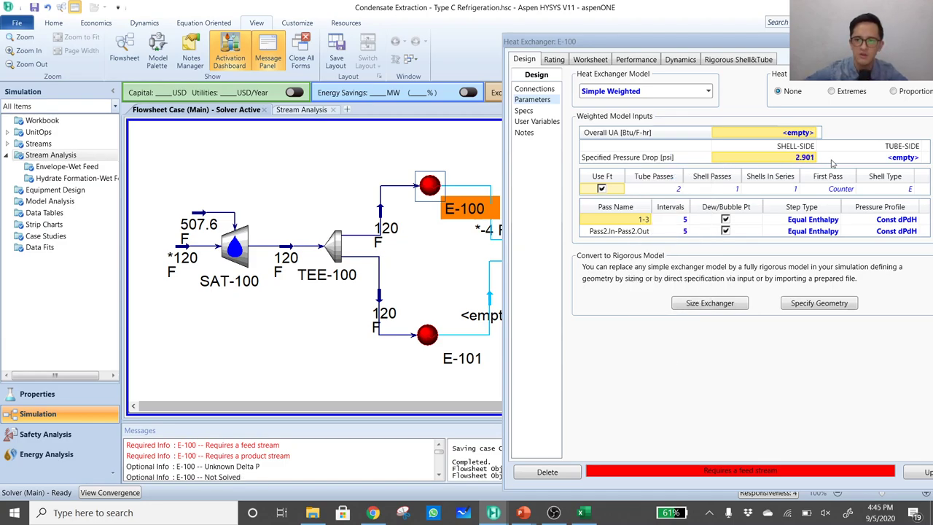
Specify a tube-side pressure drop of 0.2 bar for E-100 and close its window
left_click(885, 158)
type("0.2b")
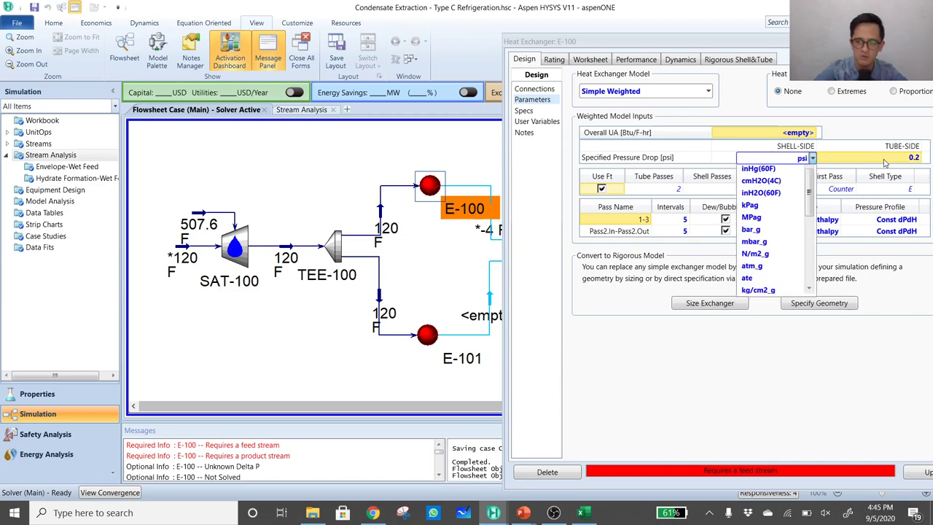
key("Return")
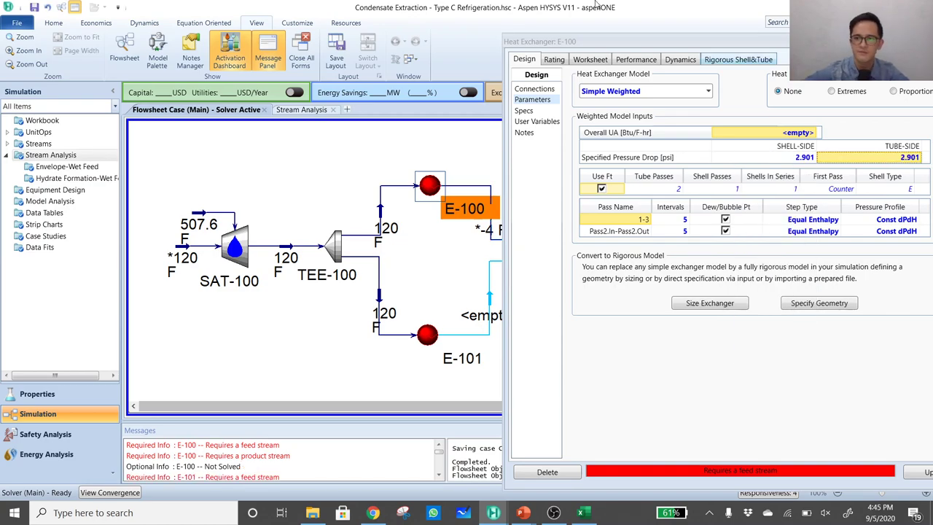
left_click_drag(682, 46, 590, 69)
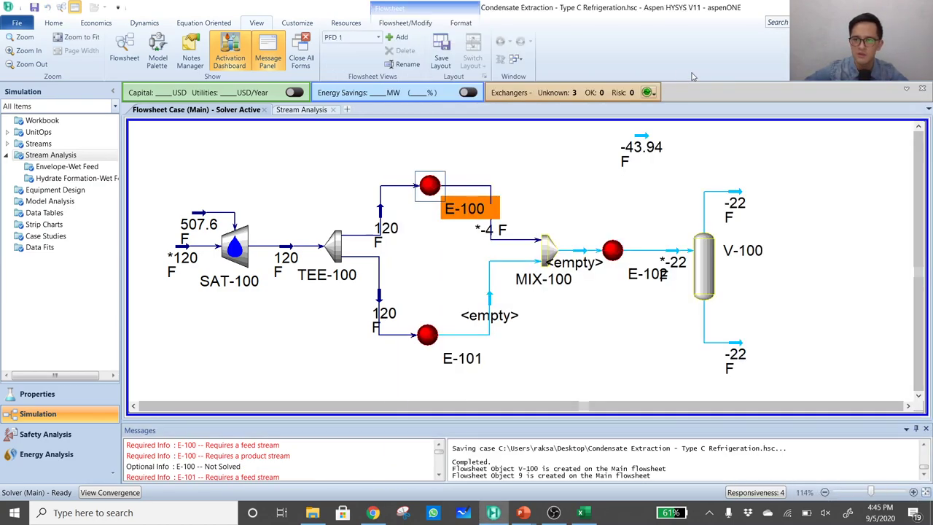
left_click(589, 220)
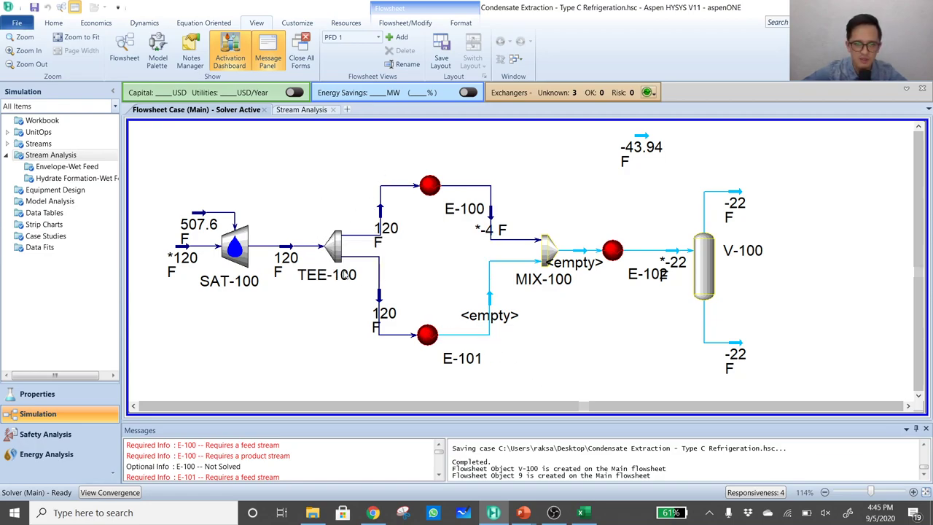
Add a Set operation to the flowsheet in the open space beside E-101, below MIX-100
mouse_move(433, 333)
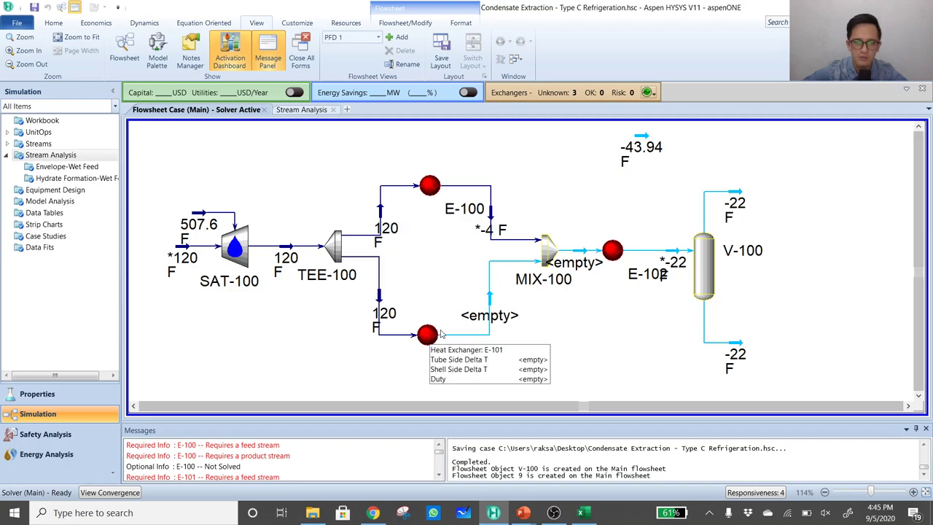
mouse_move(470, 209)
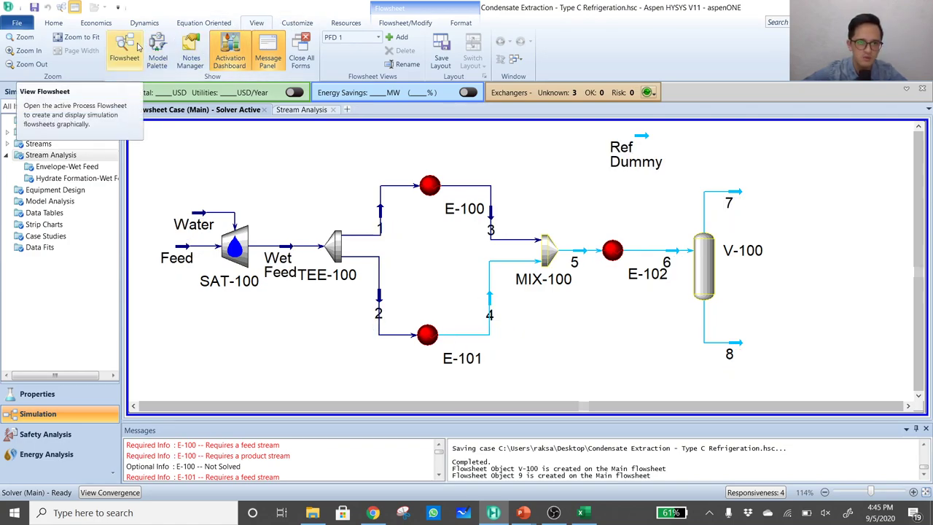
left_click(158, 51)
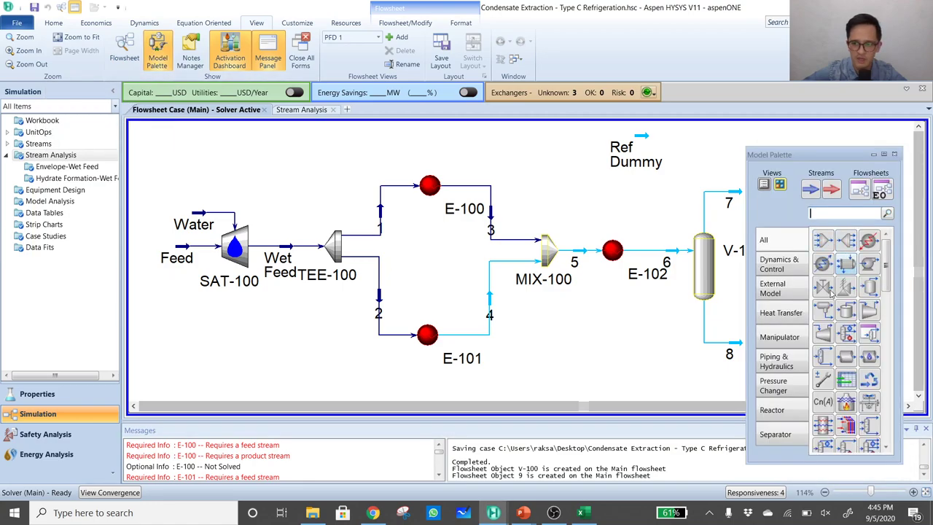
left_click(778, 336)
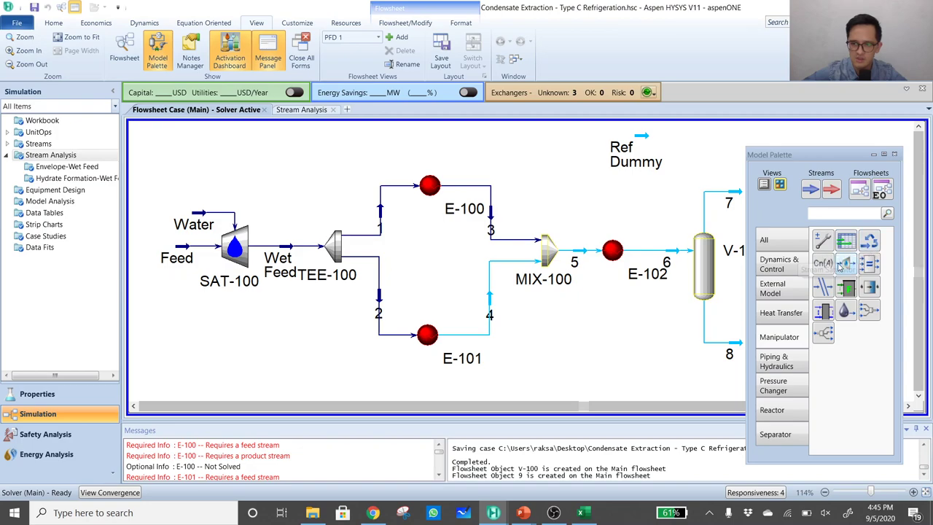
left_click_drag(823, 264, 523, 350)
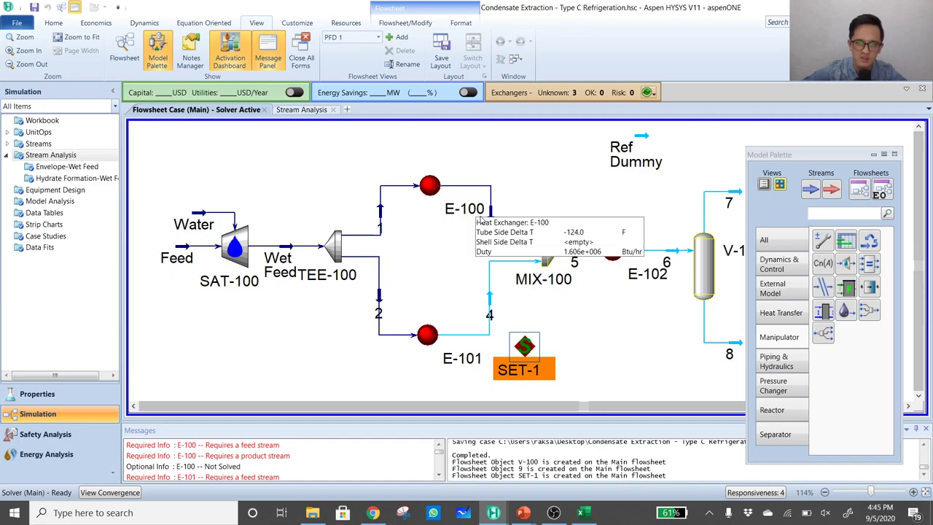
left_click(530, 211)
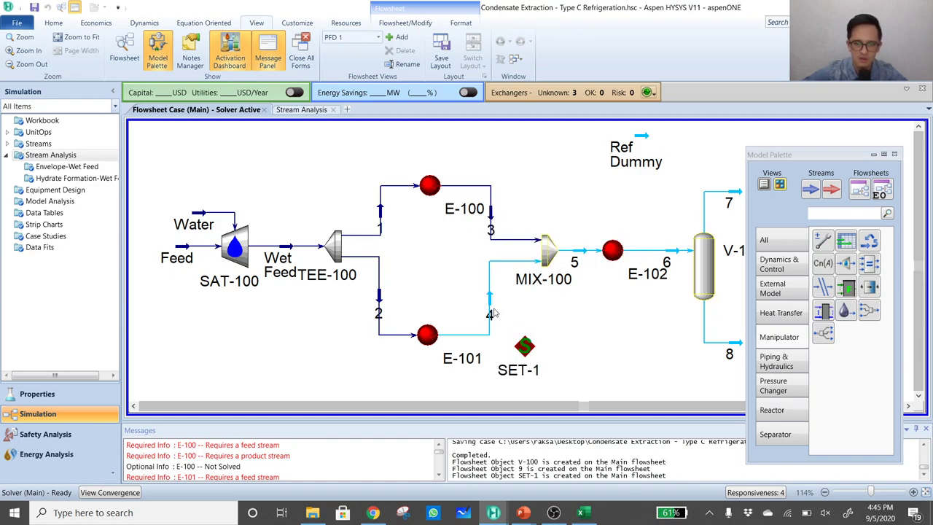
Define the Set operation's target variable as the temperature of stream 4 and choose stream 3 as its source object
double_click(524, 348)
left_click(289, 233)
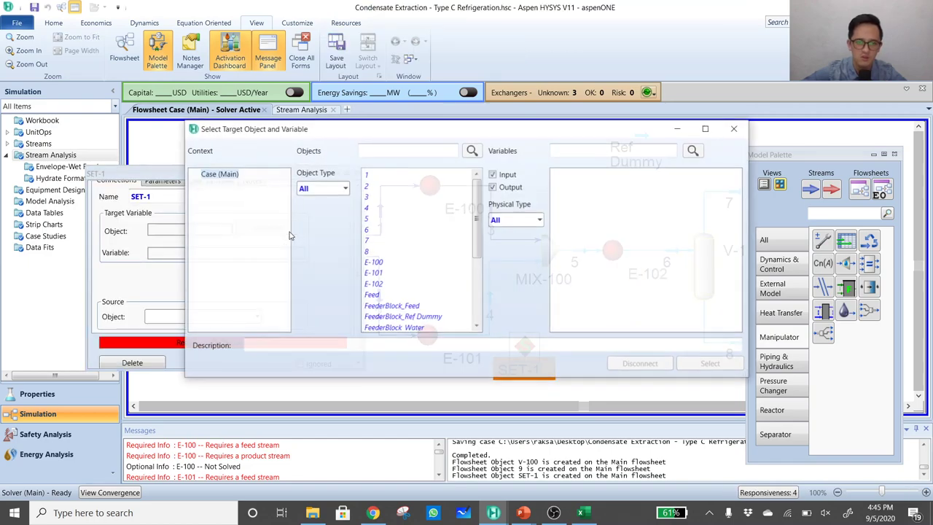
left_click(368, 208)
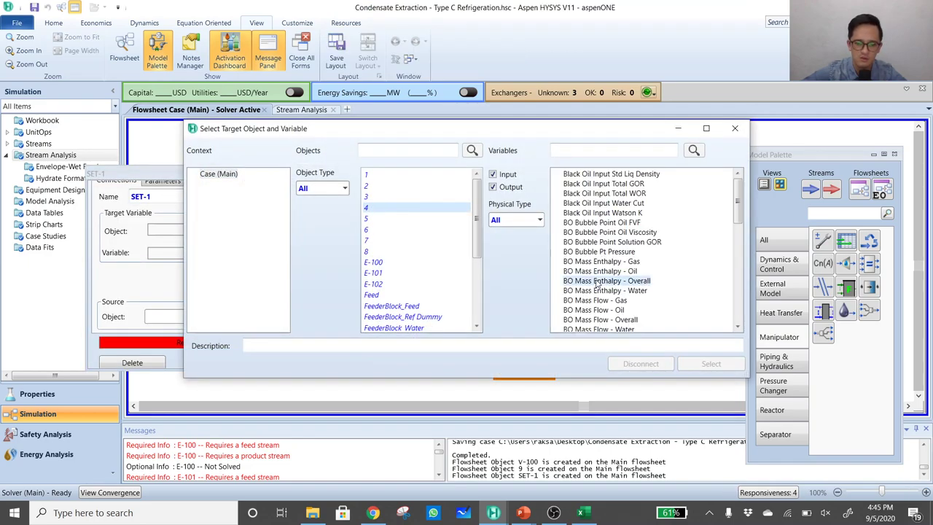
left_click(596, 281)
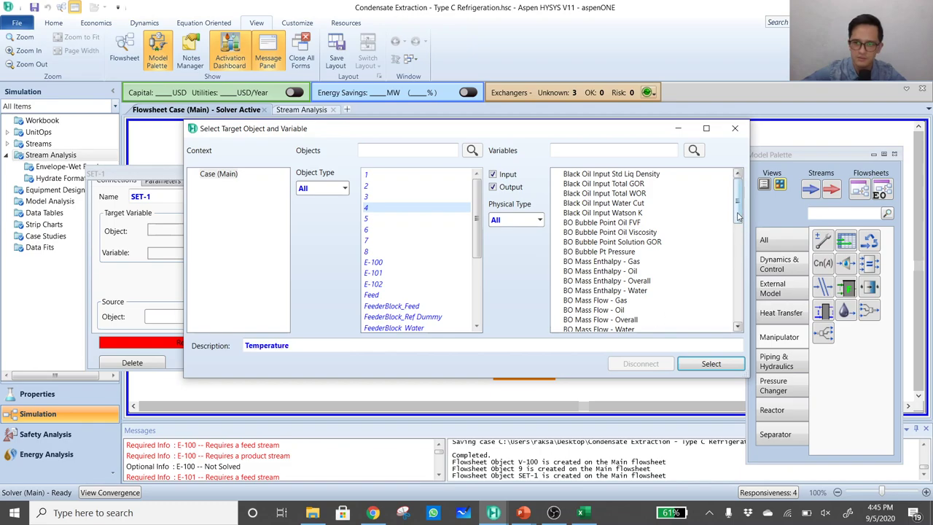
left_click_drag(738, 217, 738, 292)
left_click(710, 363)
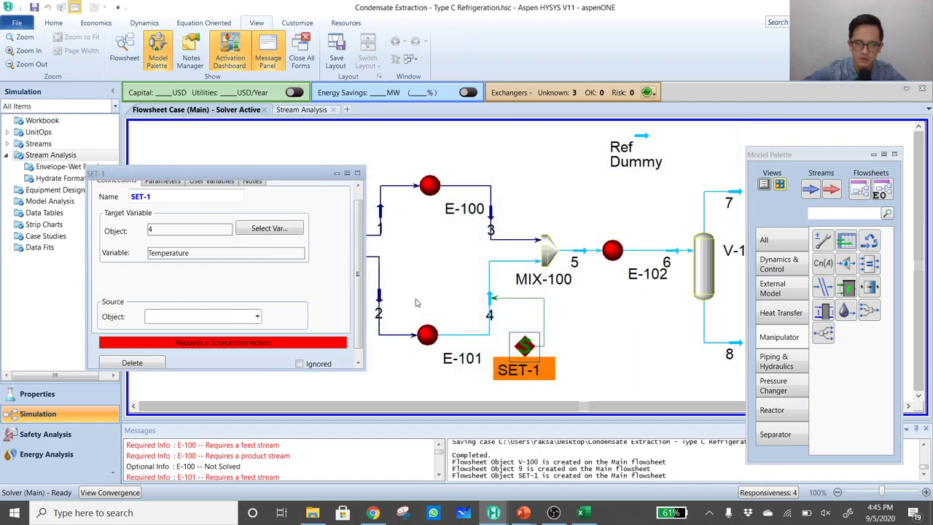
left_click(256, 316)
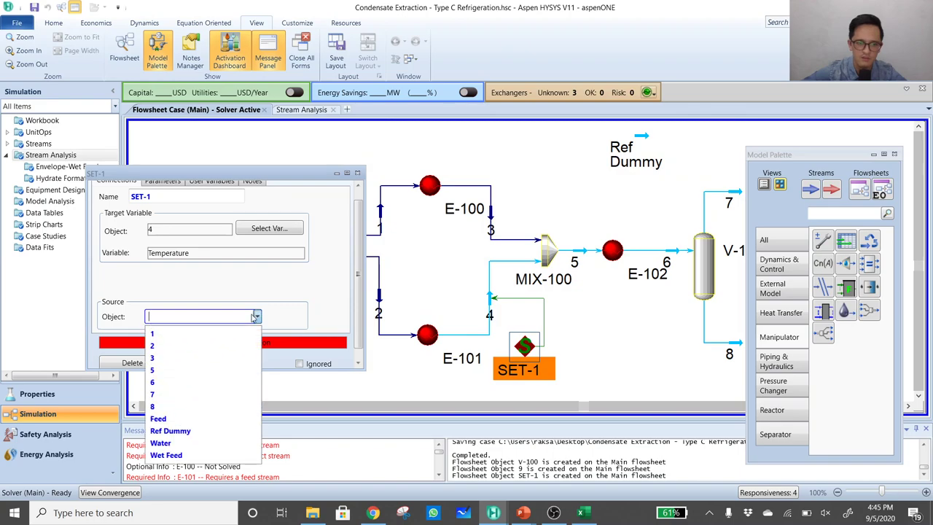
left_click(203, 355)
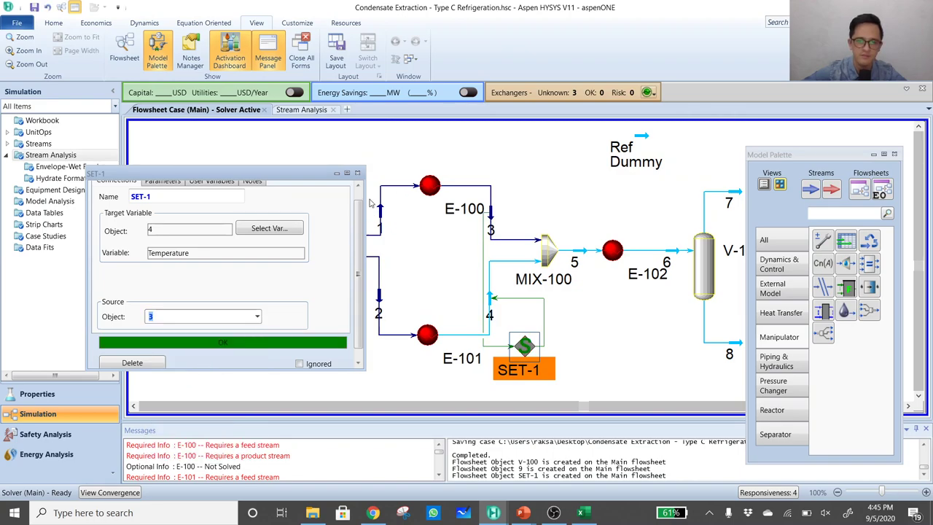
Close the Set operation's window, show stream temperatures as flowsheet labels to check streams 3 and 4, and hide the Model Palette
left_click(357, 173)
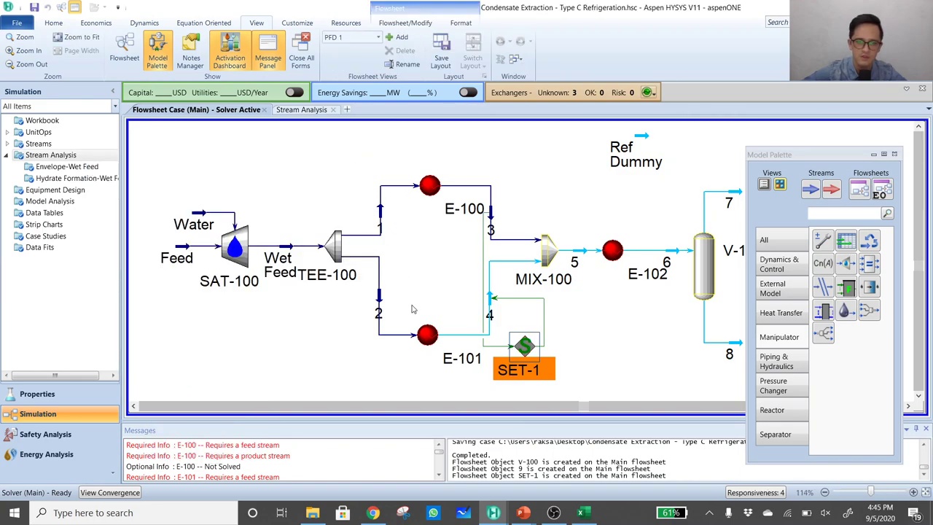
left_click(443, 288)
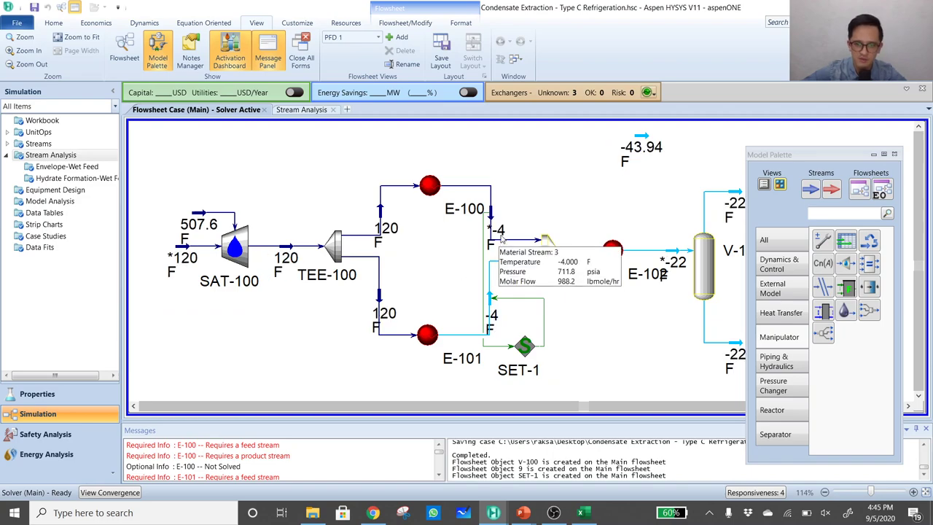
mouse_move(488, 318)
mouse_move(493, 230)
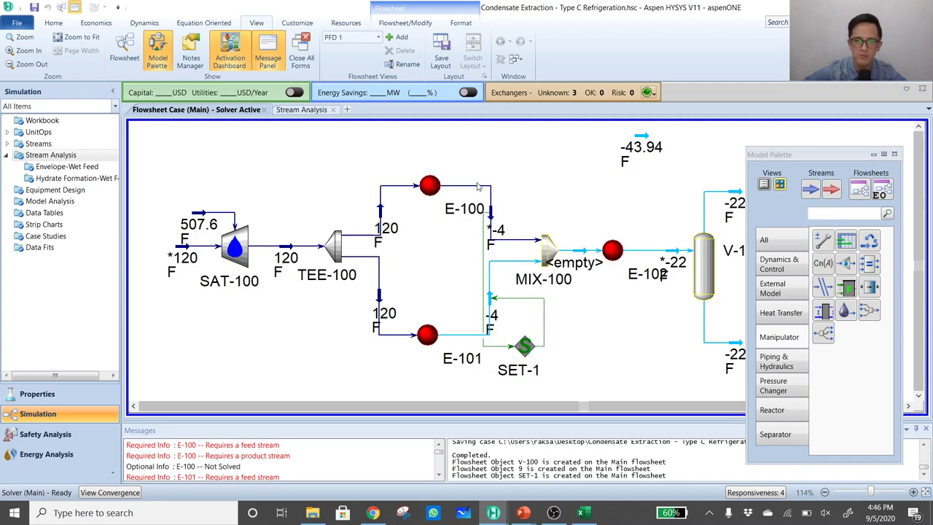
left_click(895, 155)
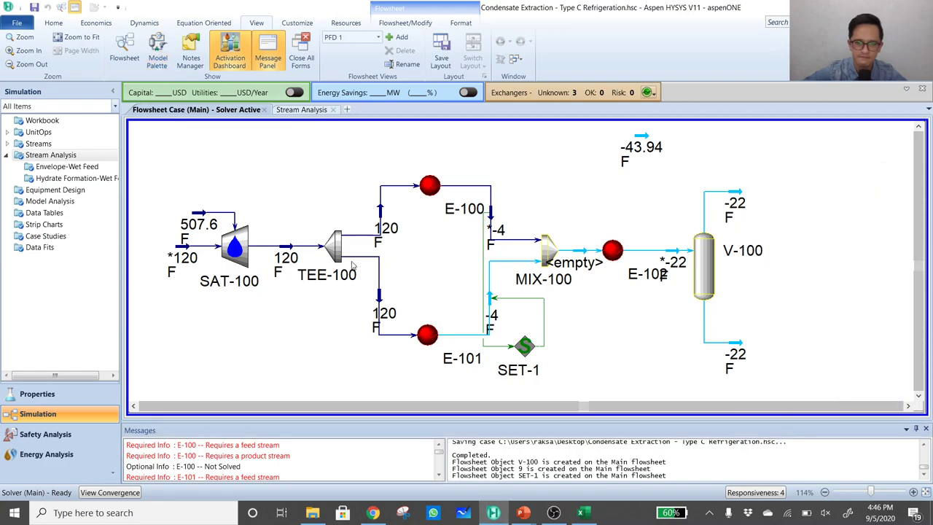
Open exchanger E-101's parameters and change its heat exchanger model to Simple Weighted
double_click(428, 335)
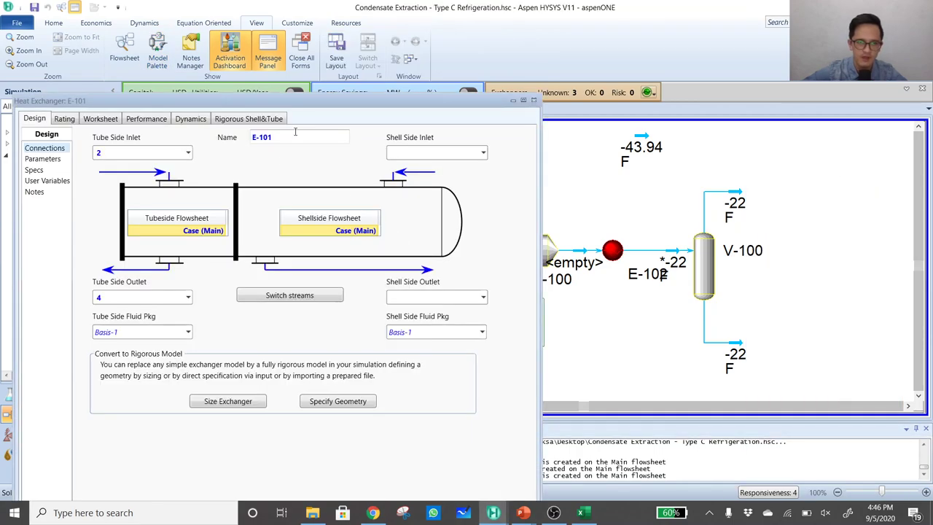
left_click_drag(304, 106, 421, 43)
left_click(175, 98)
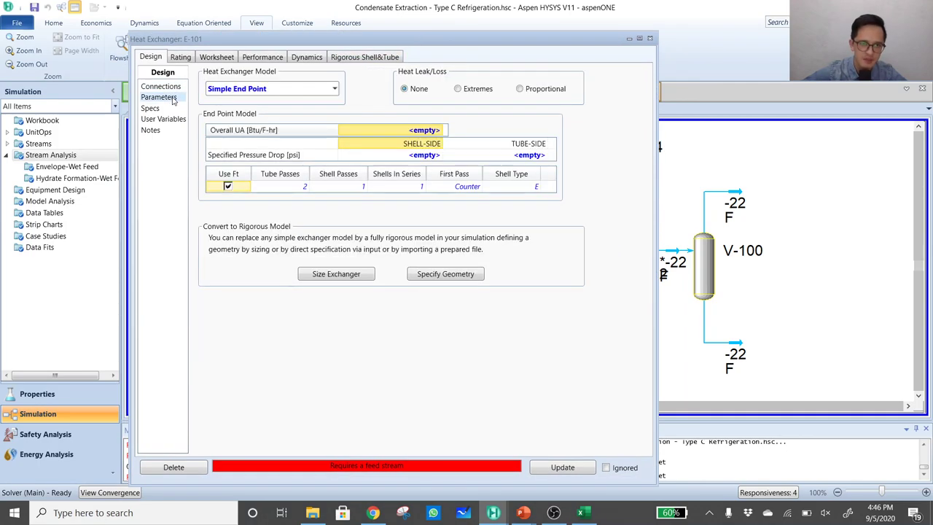
left_click(334, 89)
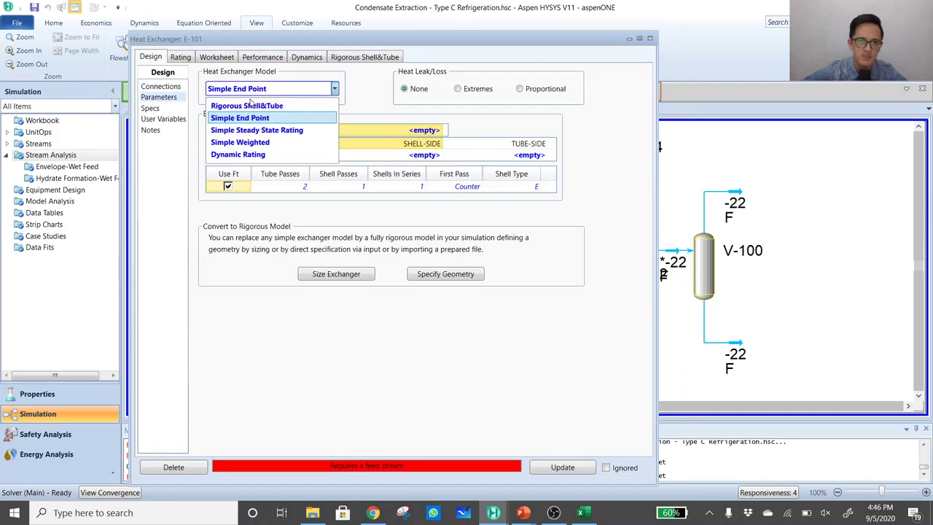
left_click(270, 143)
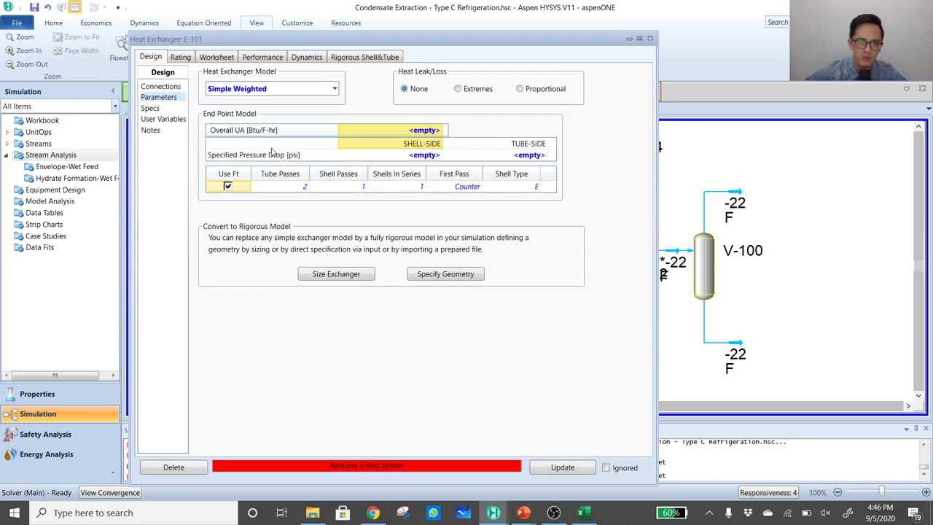
Specify shell-side and tube-side pressure drops of 0.2 bar each for E-101 and close its window
left_click(432, 157)
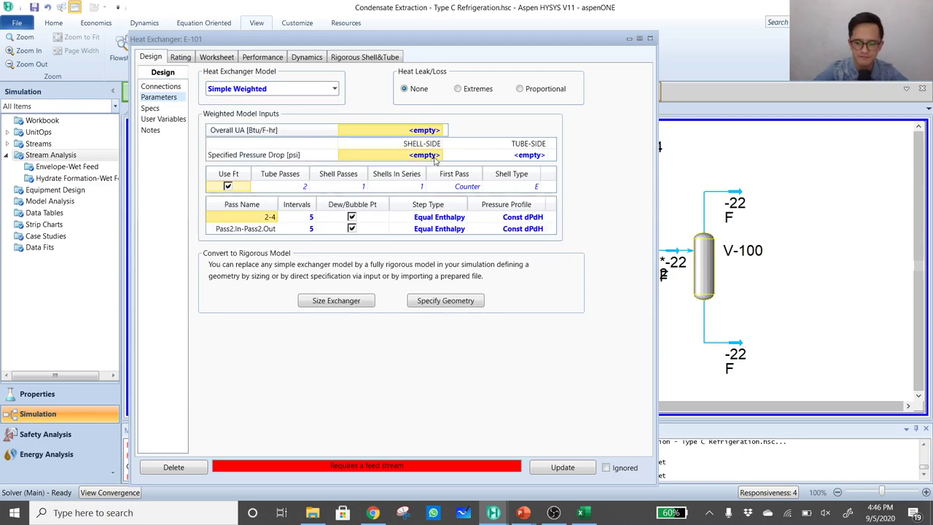
type("20kPa")
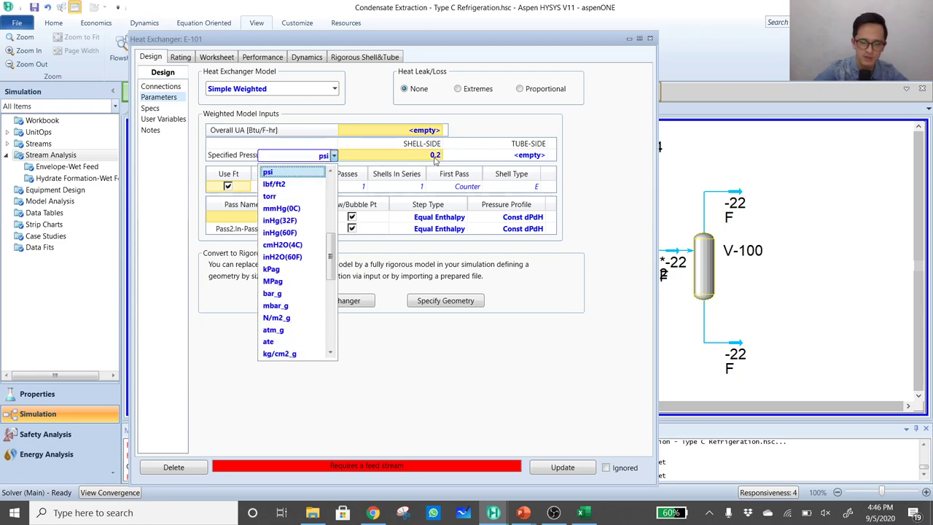
key("Return")
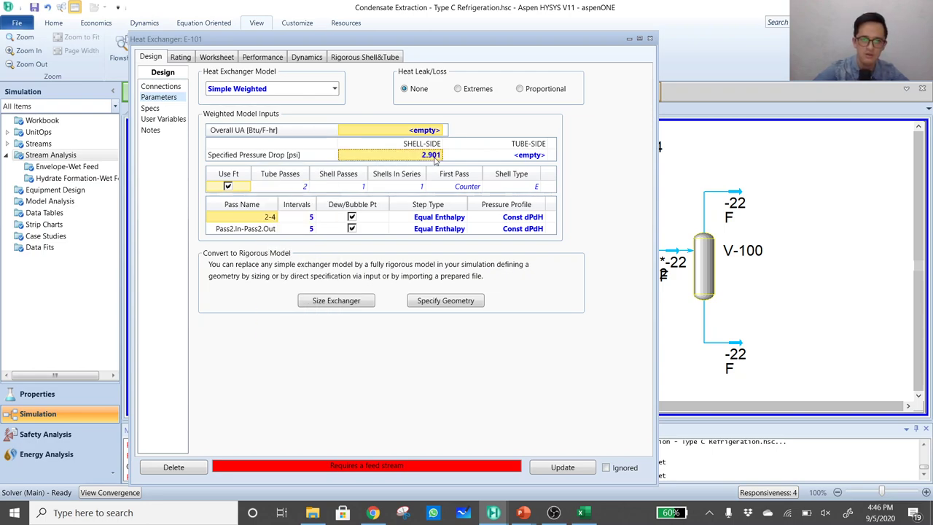
left_click(532, 158)
type("0.2")
key("space")
type("b")
key("Return")
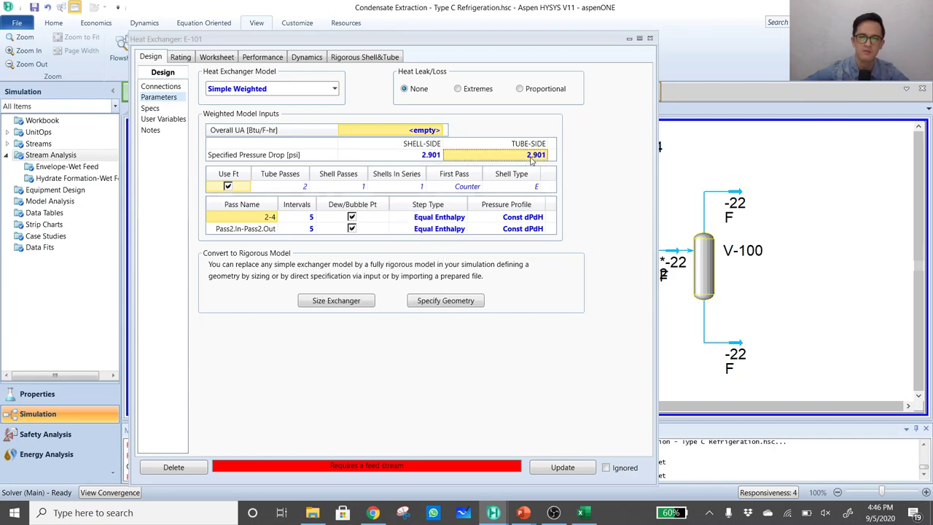
left_click(649, 39)
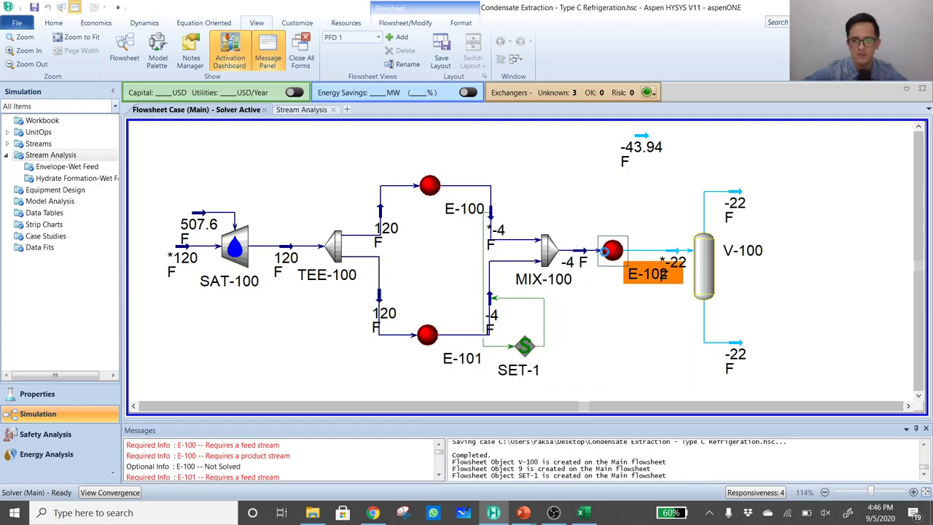
Open exchanger E-102's parameters and change its heat exchanger model to Simple Weighted
double_click(603, 249)
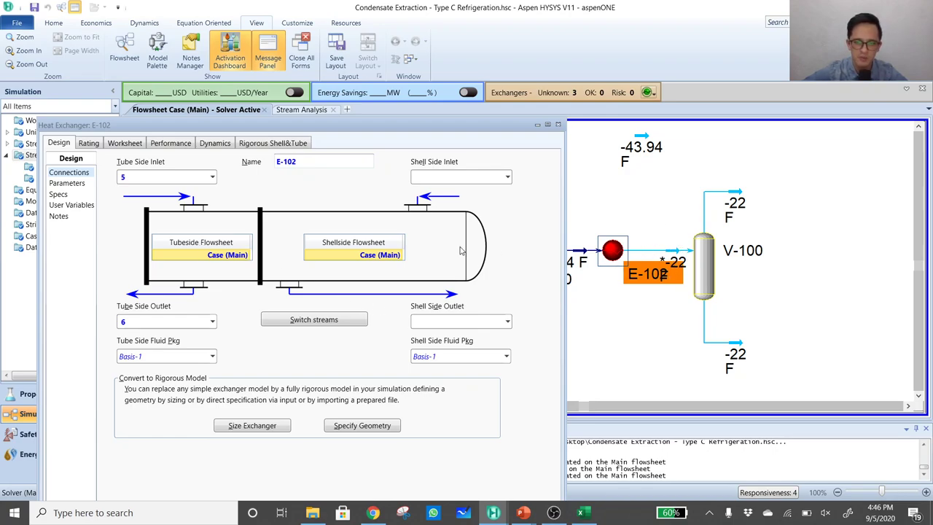
left_click_drag(285, 126, 275, 60)
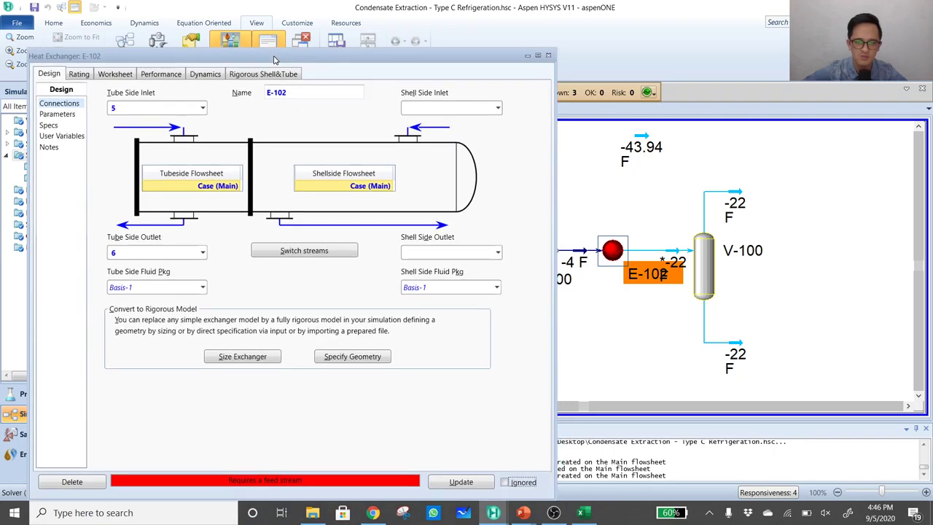
left_click(69, 118)
left_click(182, 103)
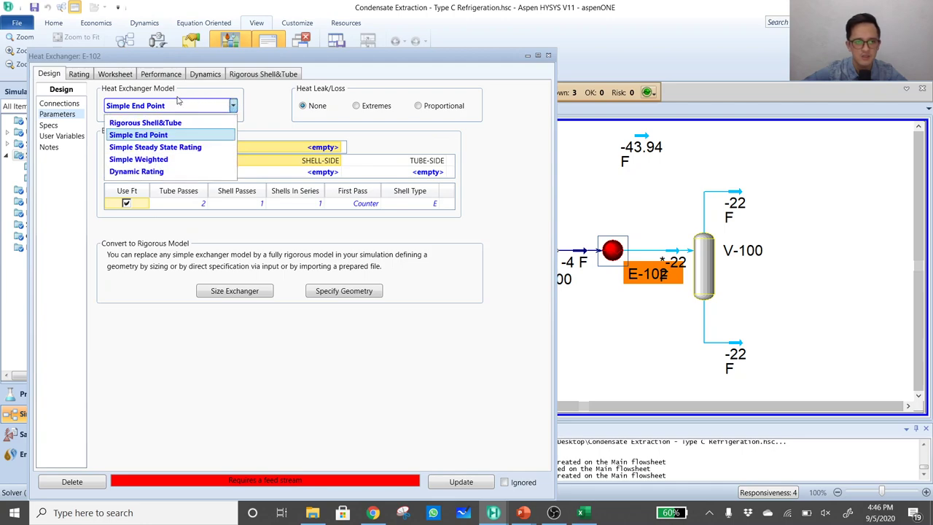
left_click(138, 159)
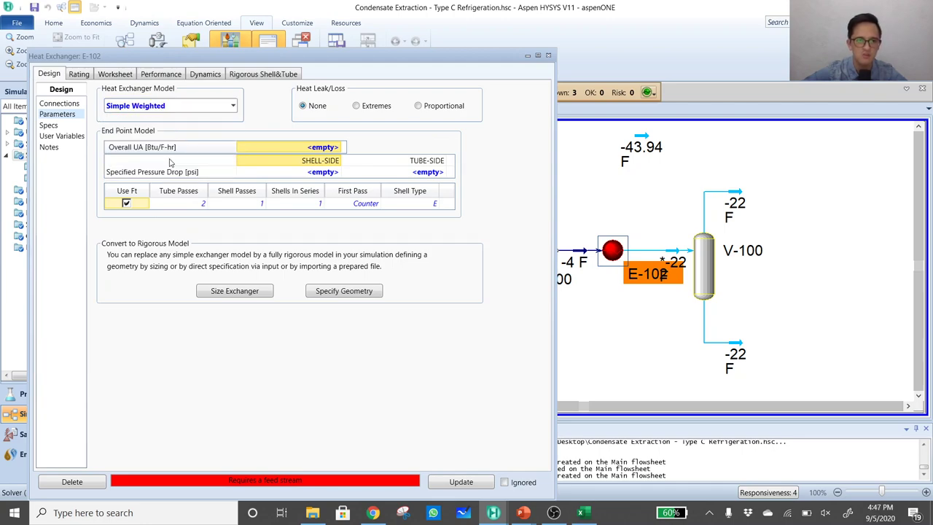
Specify shell-side and tube-side pressure drops of 0.2 bar each for E-102
left_click(307, 173)
type("0.2bar")
key("Return")
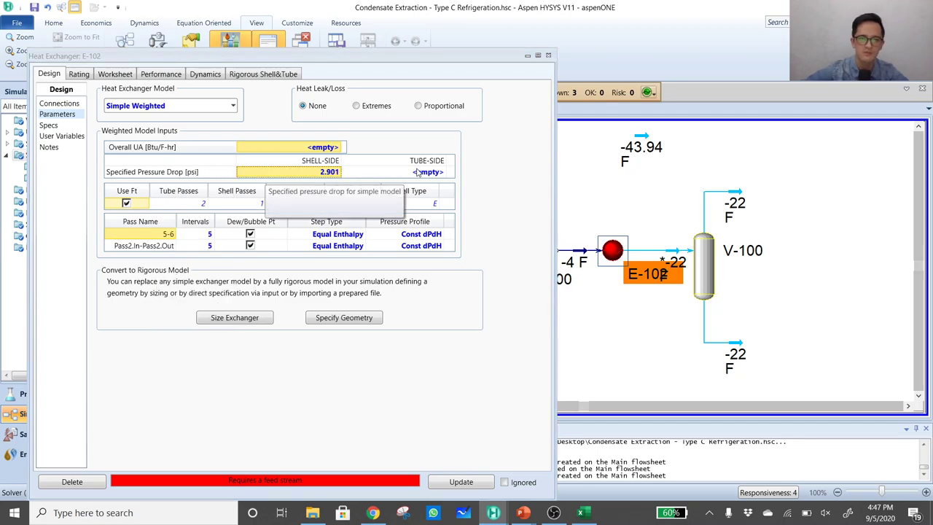
left_click(418, 172)
type("0.2bar")
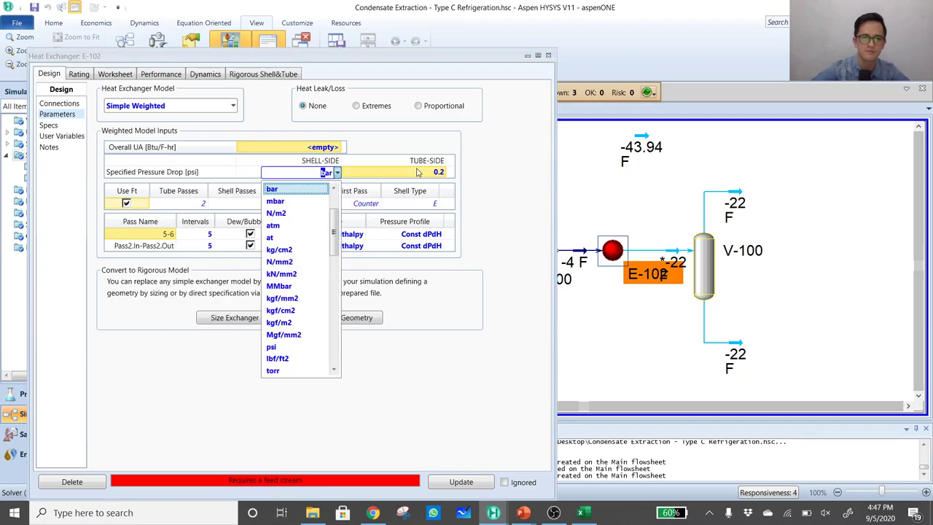
key("Return")
Leave E-102's window for the flowsheet and save the simulation case
left_click(665, 206)
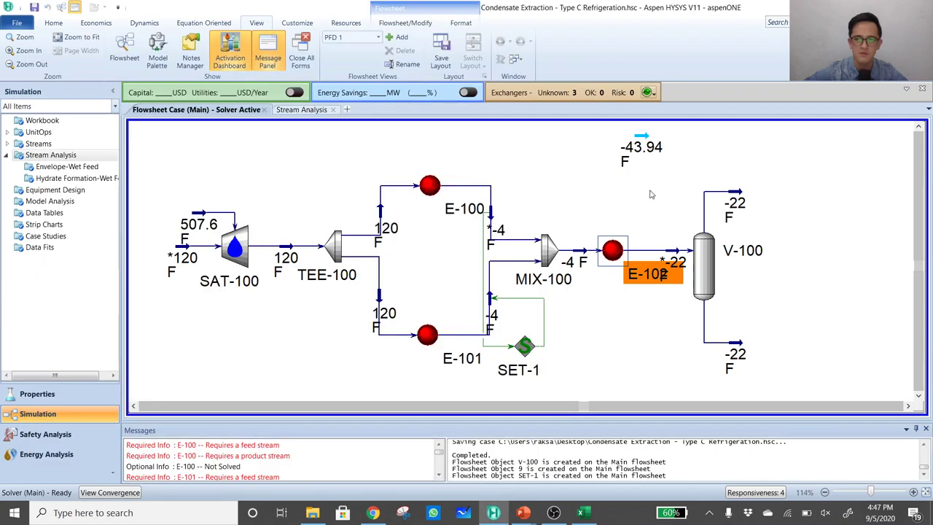
left_click(34, 6)
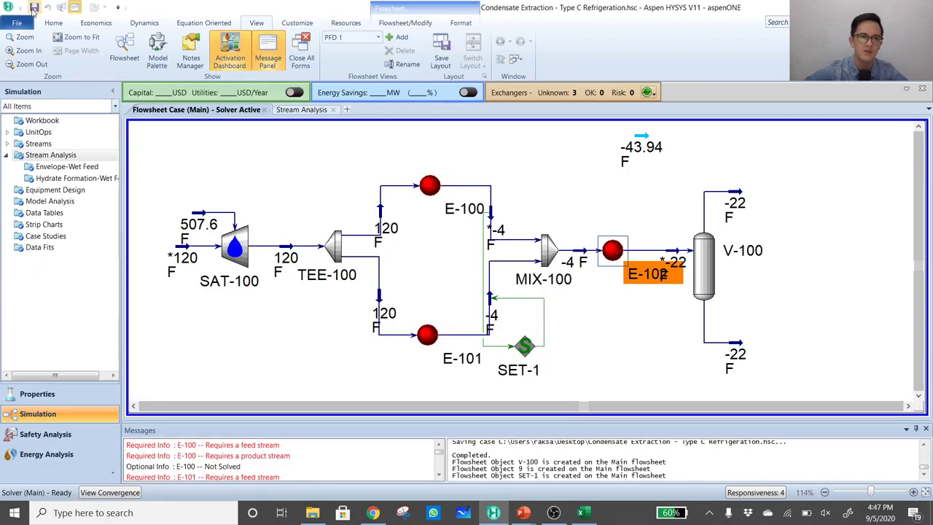
left_click(653, 216)
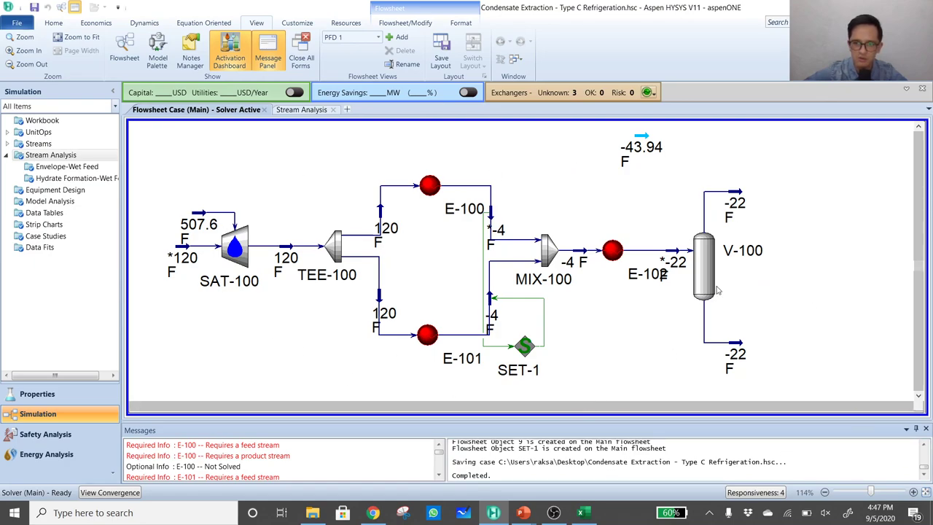
Open stream 6 at the separator inlet and examine its vapour fraction and temperature
left_click(677, 257)
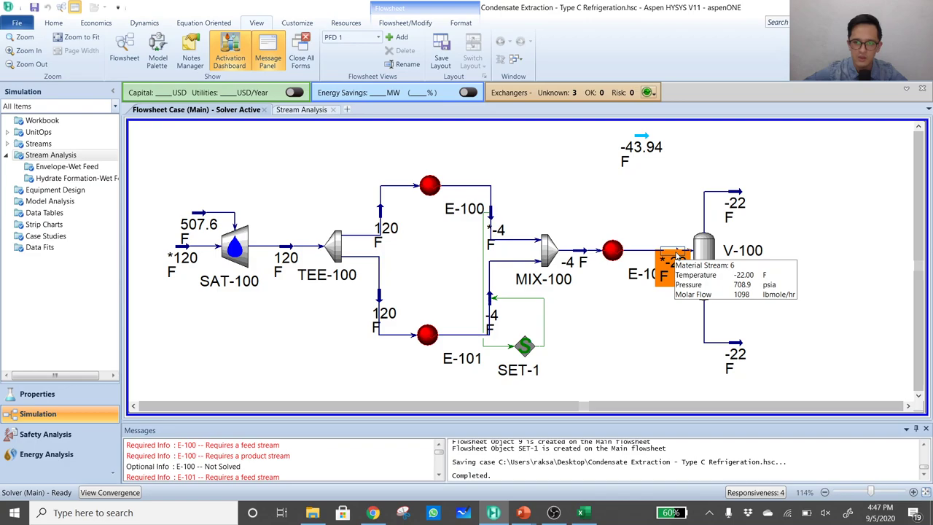
double_click(677, 257)
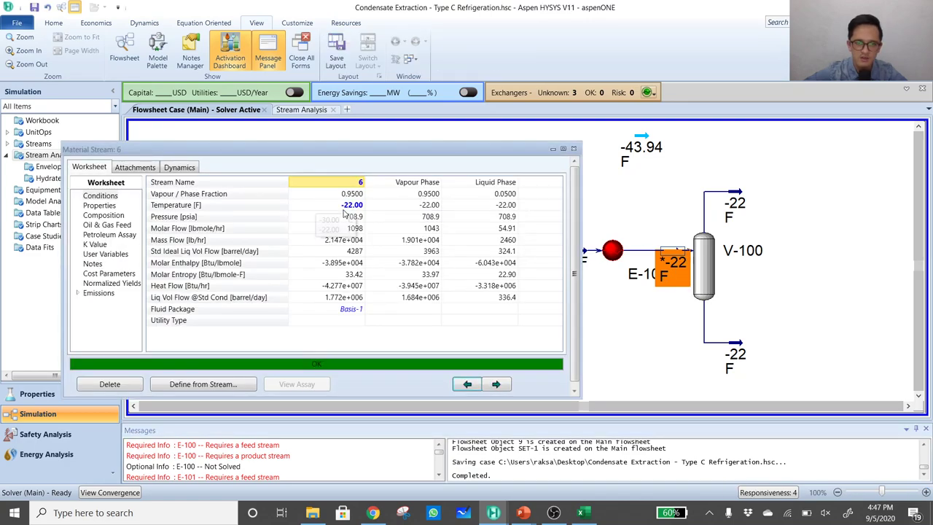
left_click_drag(408, 155, 374, 148)
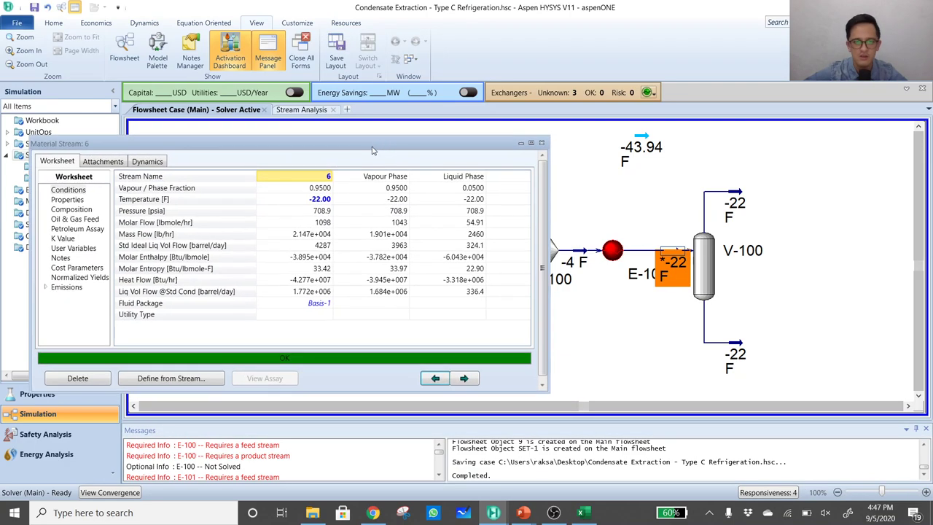
mouse_move(318, 208)
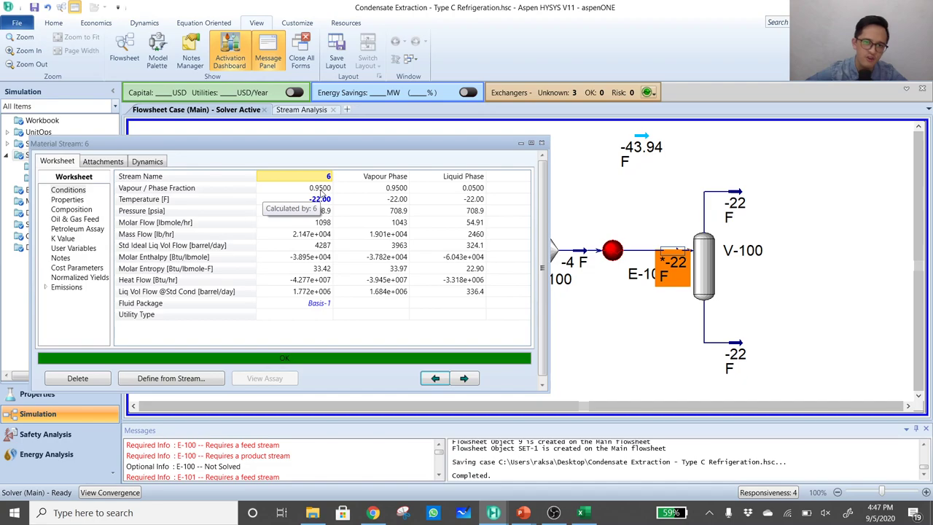
Switch the flowsheet's stream labels to molar flow and compare the flows entering and leaving V-100
left_click(813, 248)
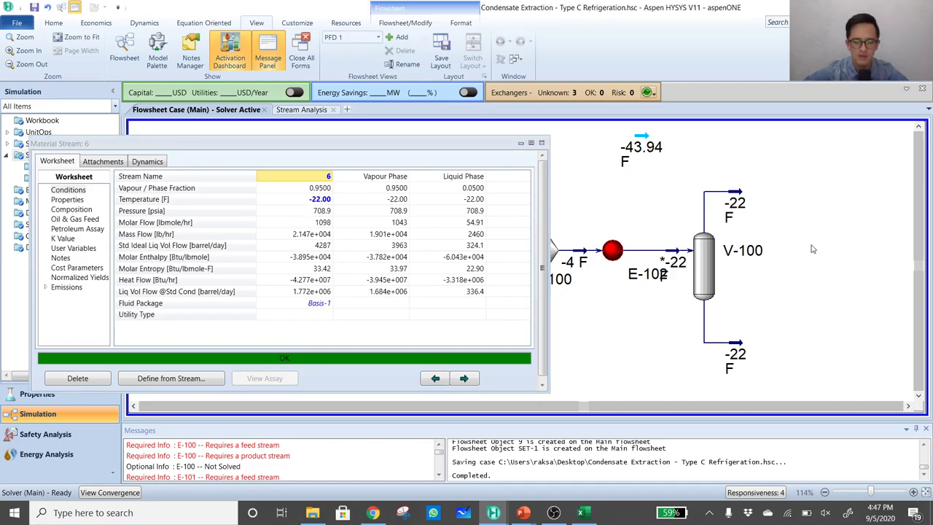
key("ctrl+t")
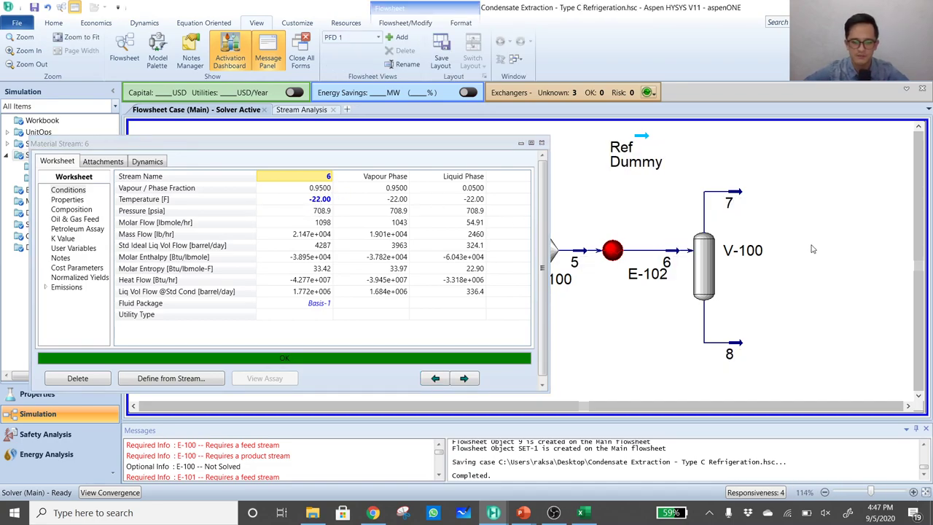
key("ctrl+t")
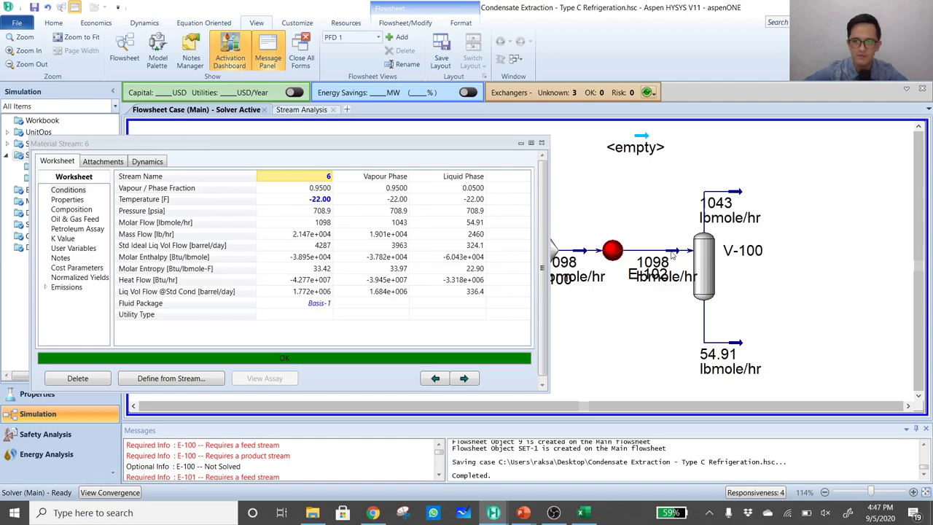
mouse_move(644, 263)
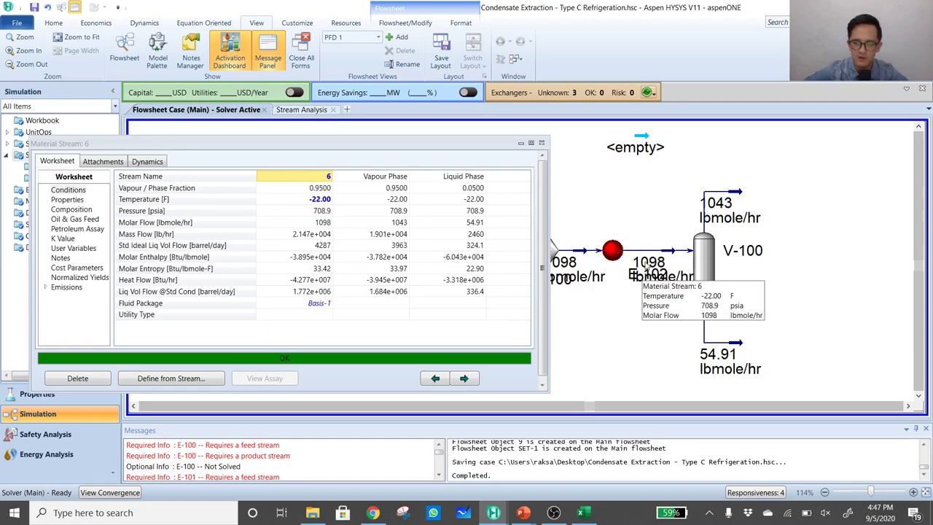
mouse_move(767, 208)
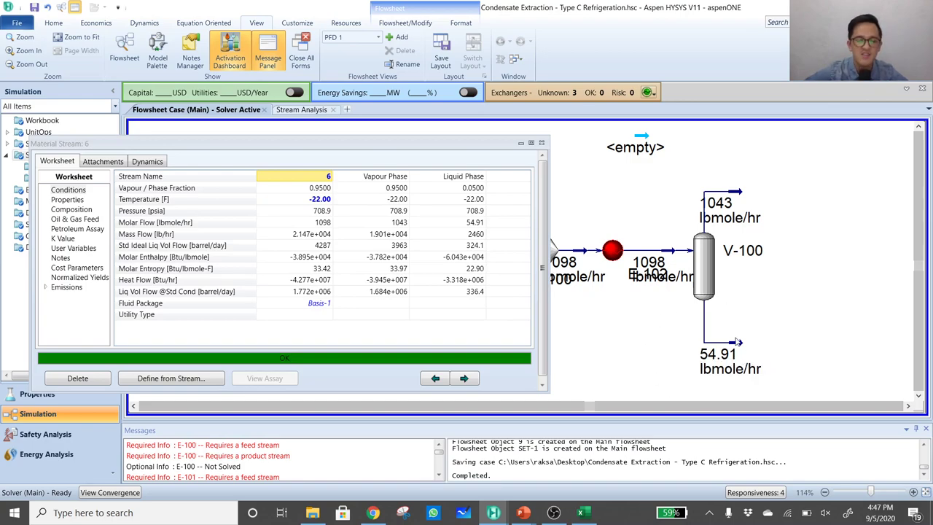
Close stream 6 and look up the Reid vapour pressure at 37.8 C in the properties of V-100's liquid outlet, stream 8
left_click(541, 142)
double_click(741, 353)
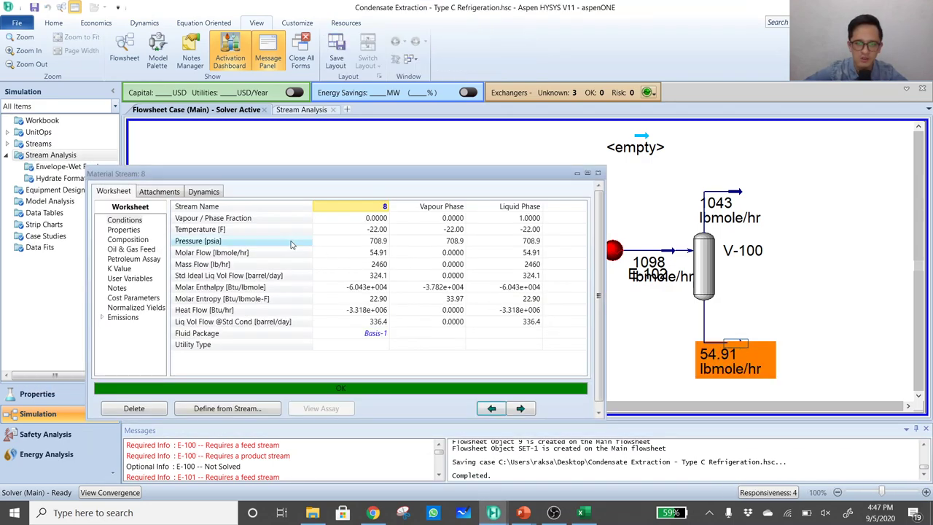
left_click(124, 229)
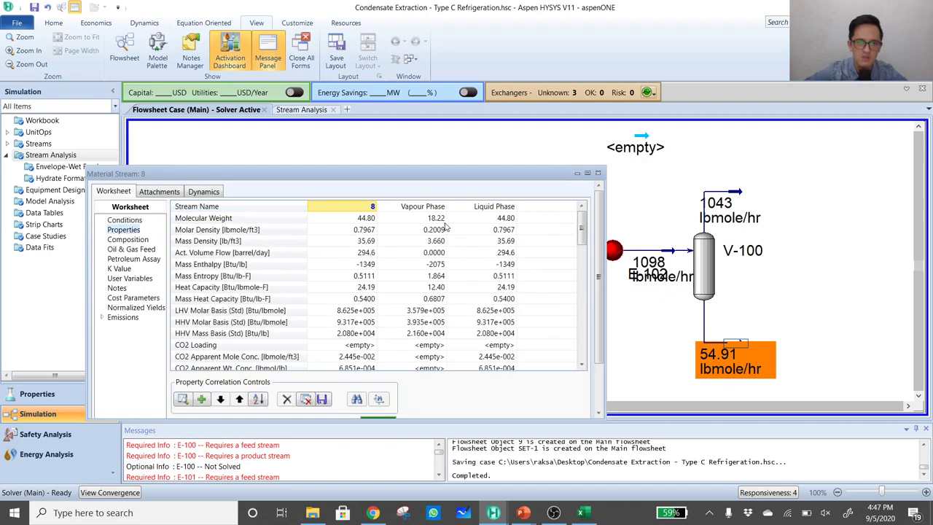
scroll(342, 231, "down", 10)
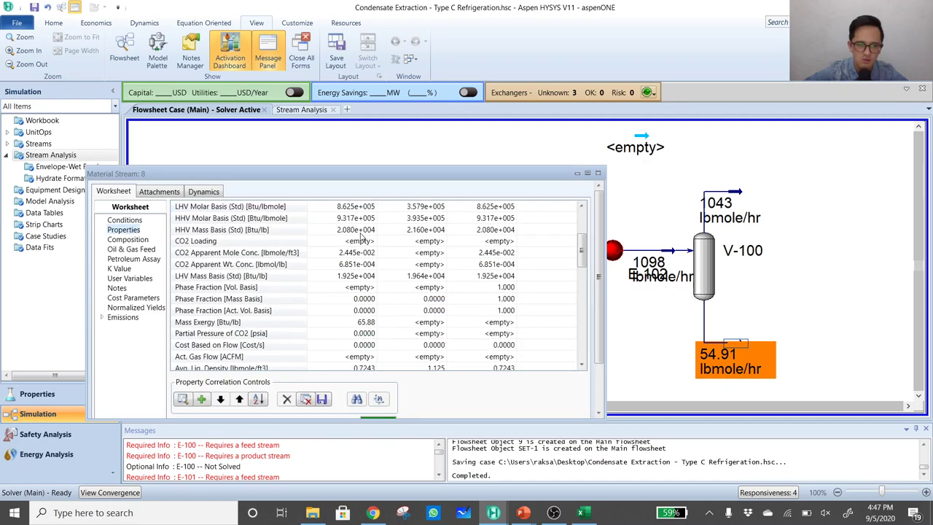
scroll(361, 236, "down", 4)
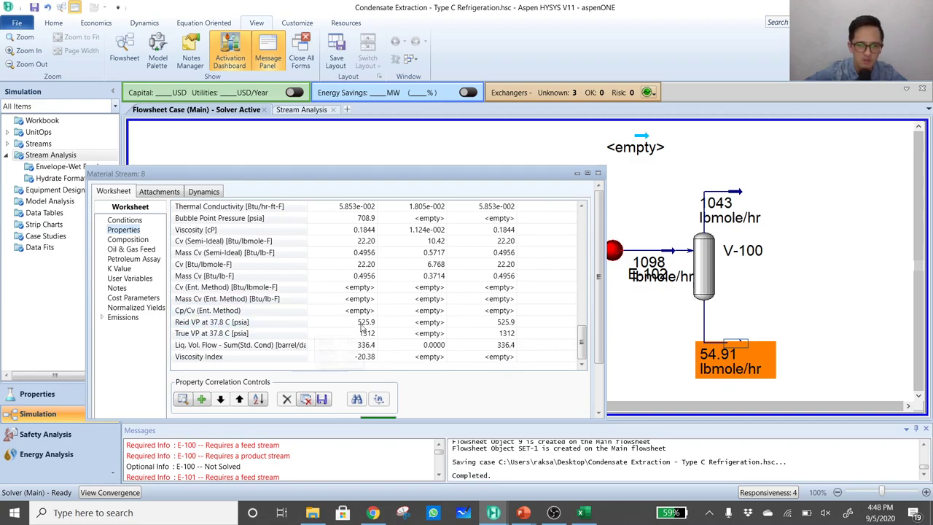
Finish checking the vapour pressure and rename V-100's liquid outlet, stream 8, as Unstabilized Cond
mouse_move(368, 326)
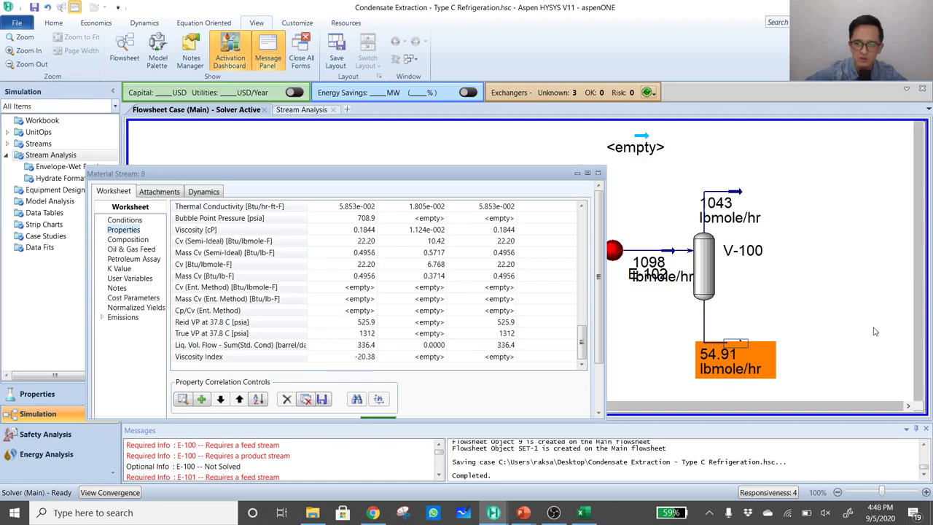
left_click(761, 343)
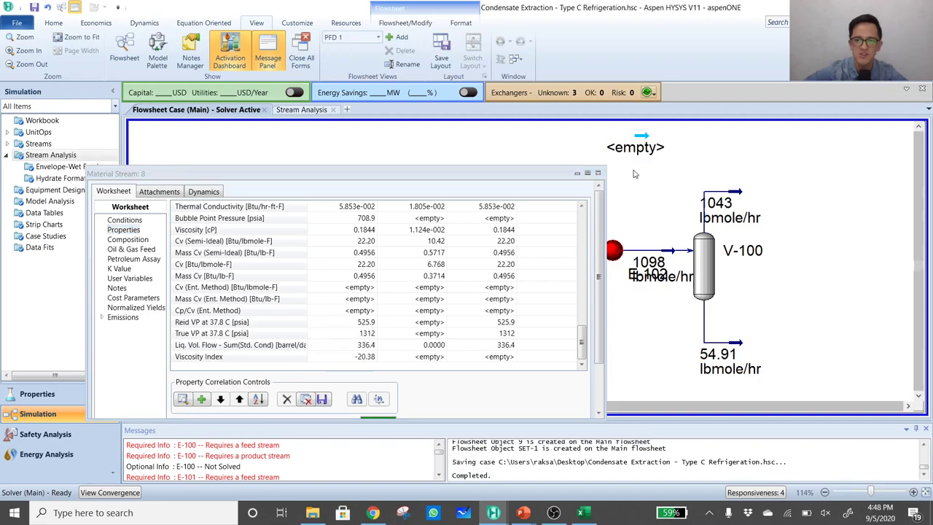
left_click(597, 173)
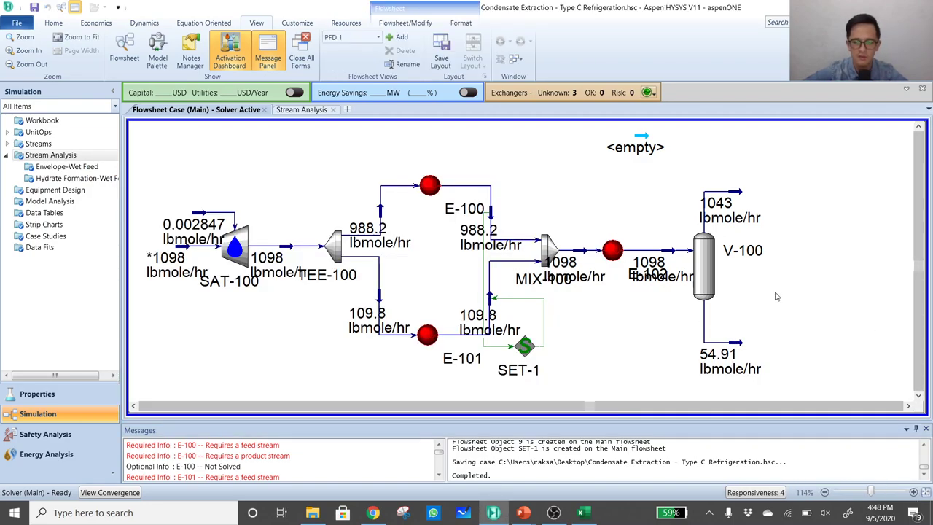
double_click(727, 346)
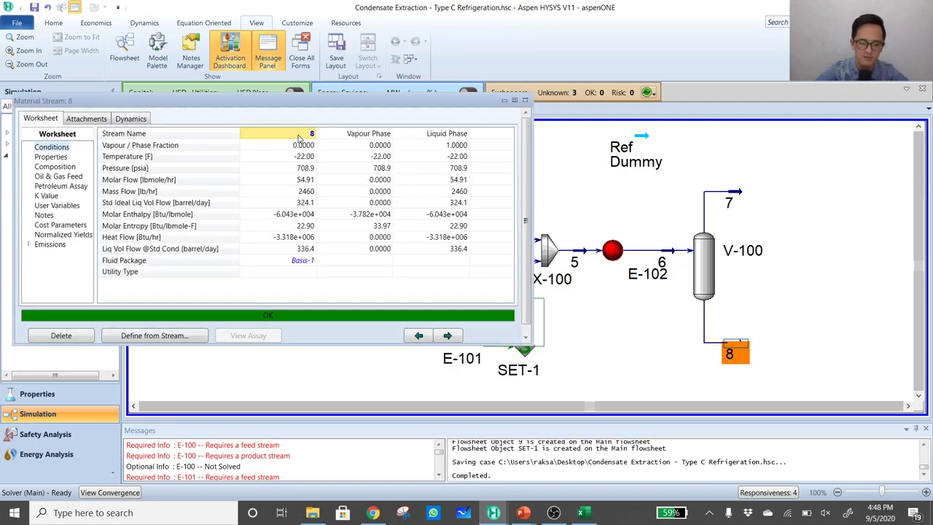
type("Unstabili")
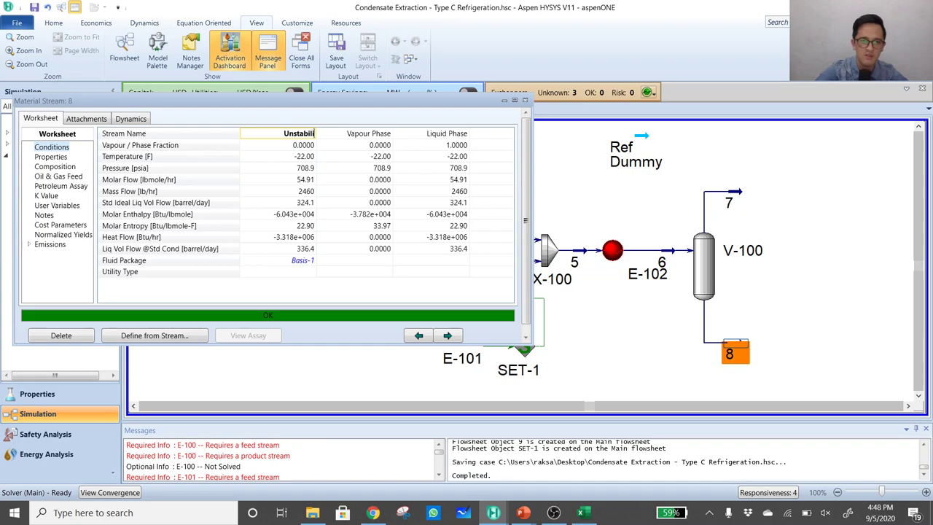
type("zed Cond")
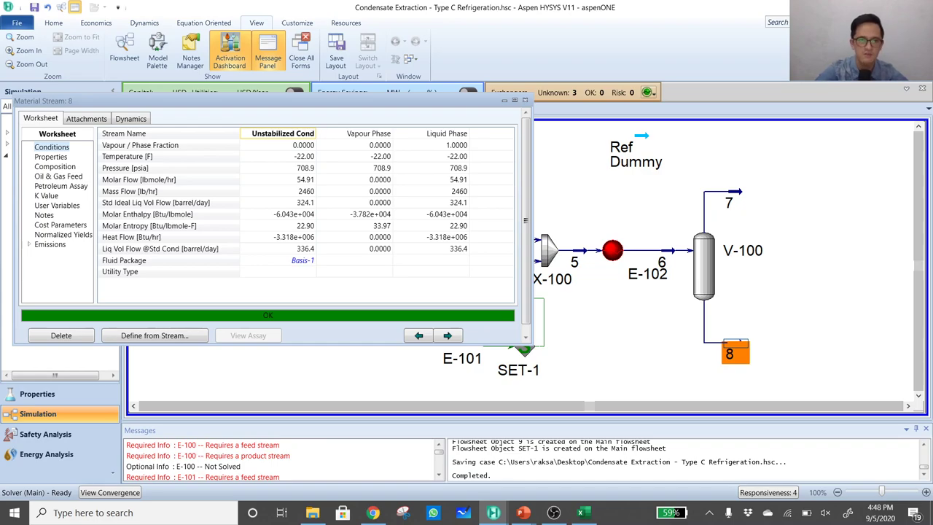
key("Return")
key("Escape")
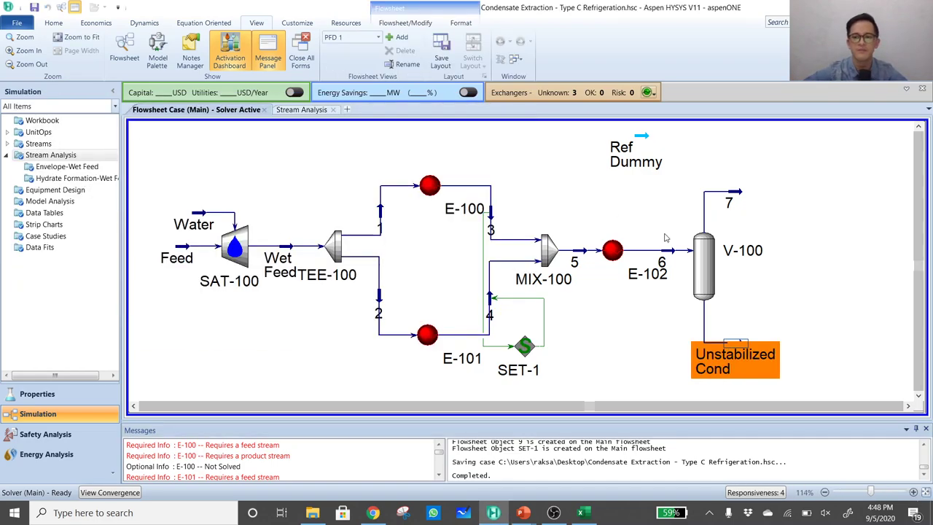
Rename V-100's vapour outlet, stream 7, as Residue Gas and return to the flowsheet
double_click(732, 198)
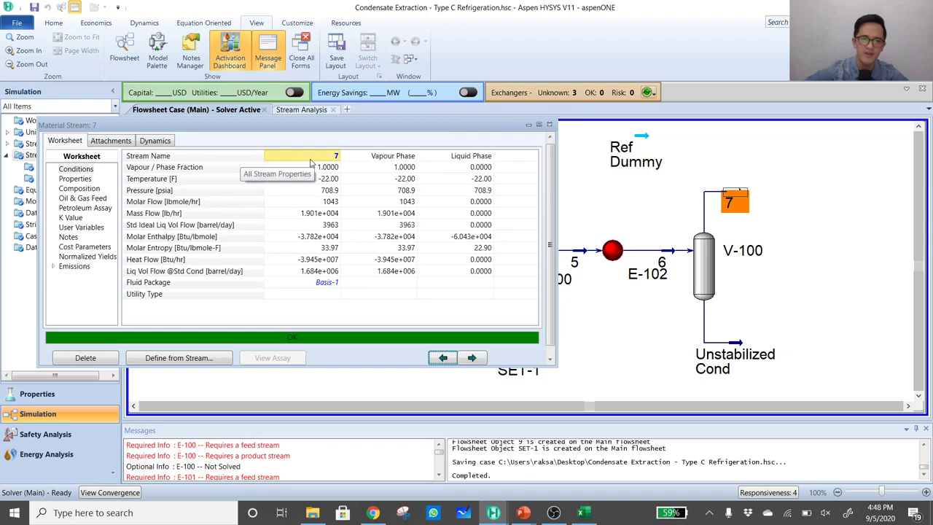
type("Residue Gas")
key("Return")
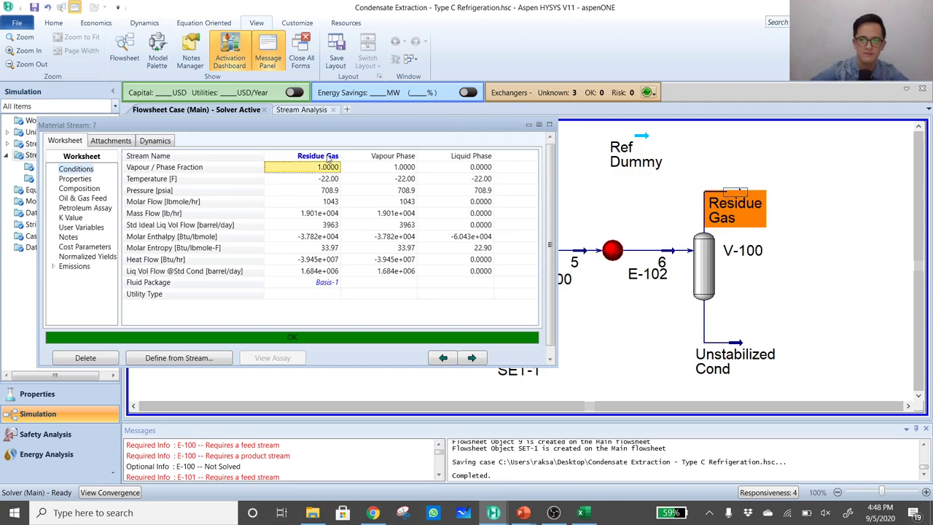
left_click(830, 332)
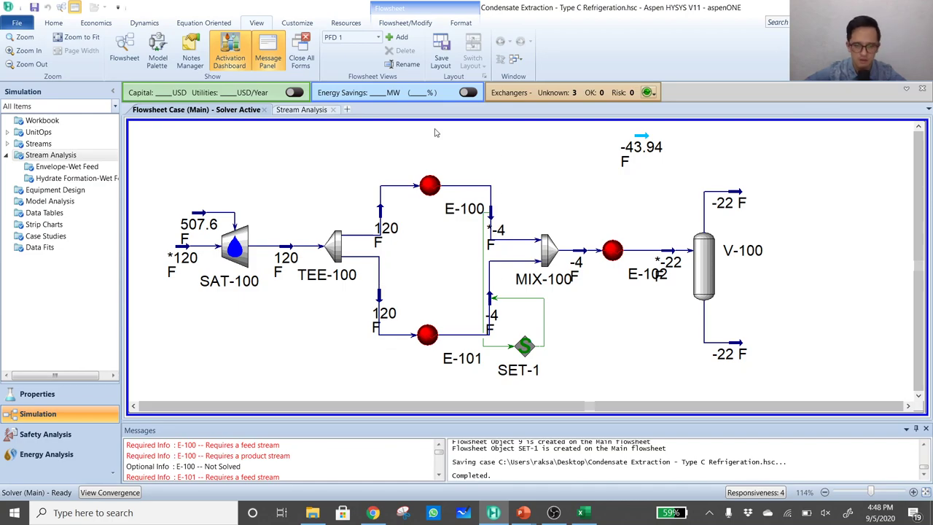
Consult the Type C mechanical refrigeration diagram in PowerPoint, then return to HYSYS and show the stream names as flowsheet labels
key("alt")
key("alt+Tab")
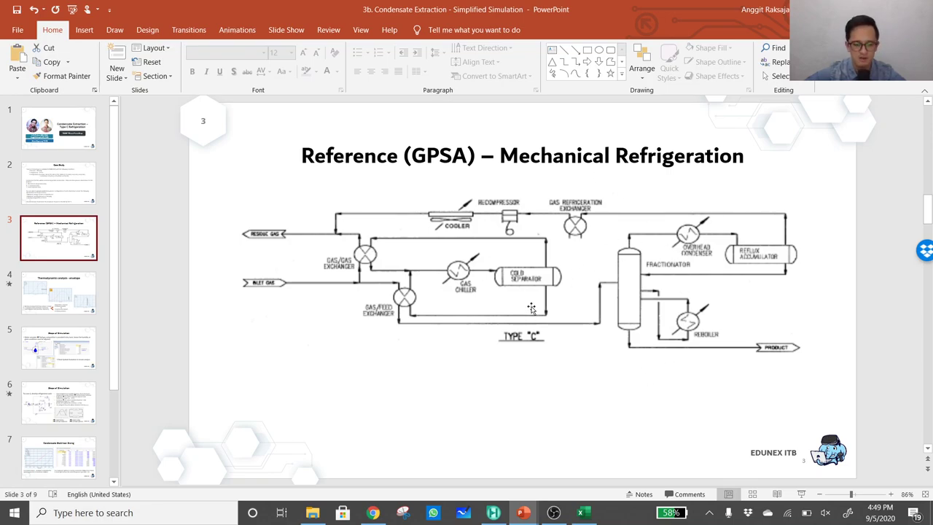
key("alt+Tab")
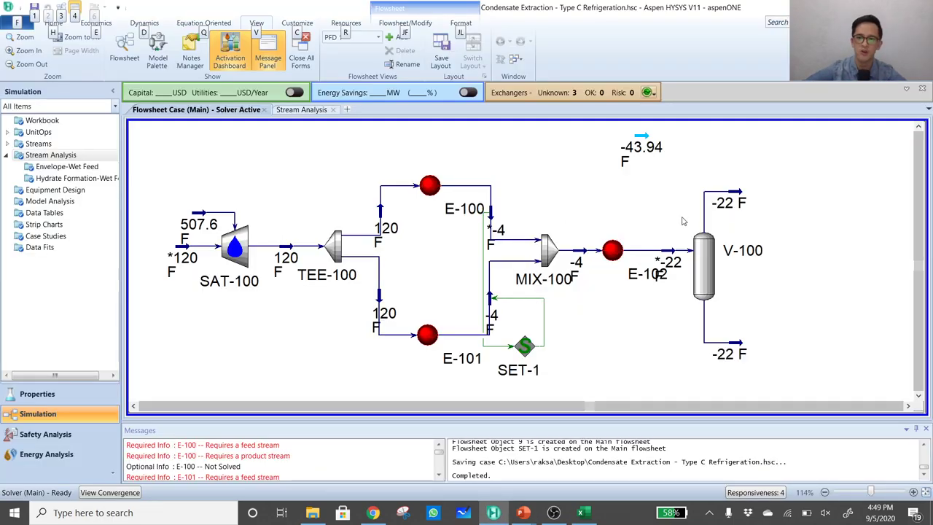
key("shift+n")
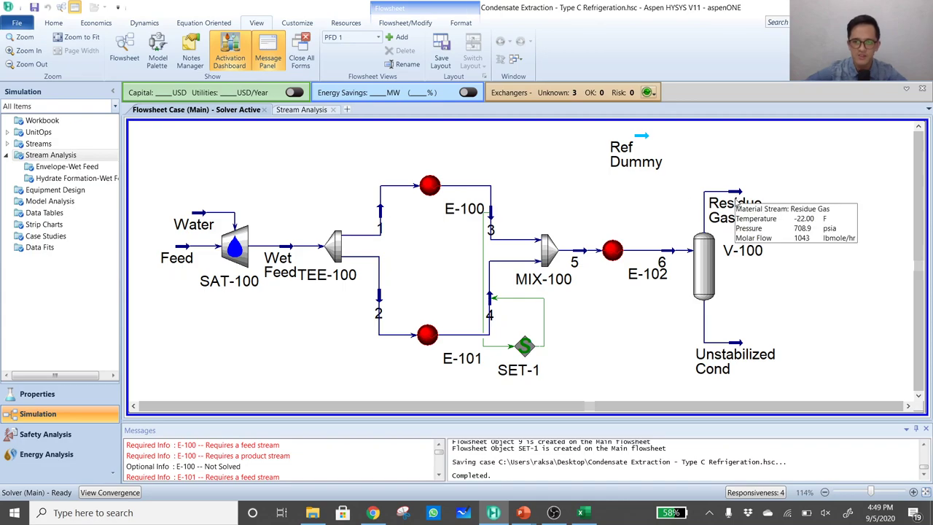
mouse_move(428, 186)
mouse_move(747, 360)
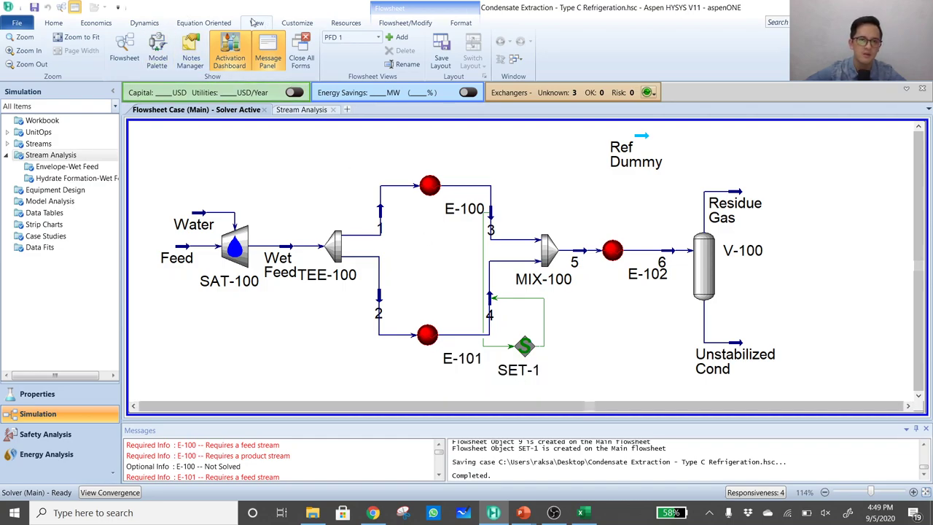
Save the simulation case and move the Ref Dummy stream above V-100
left_click(34, 7)
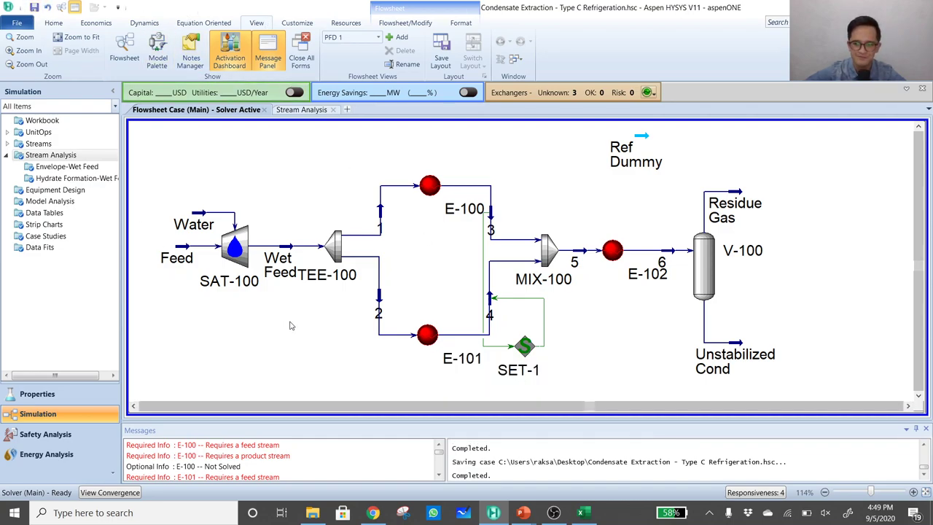
left_click_drag(640, 145, 769, 146)
left_click(666, 154)
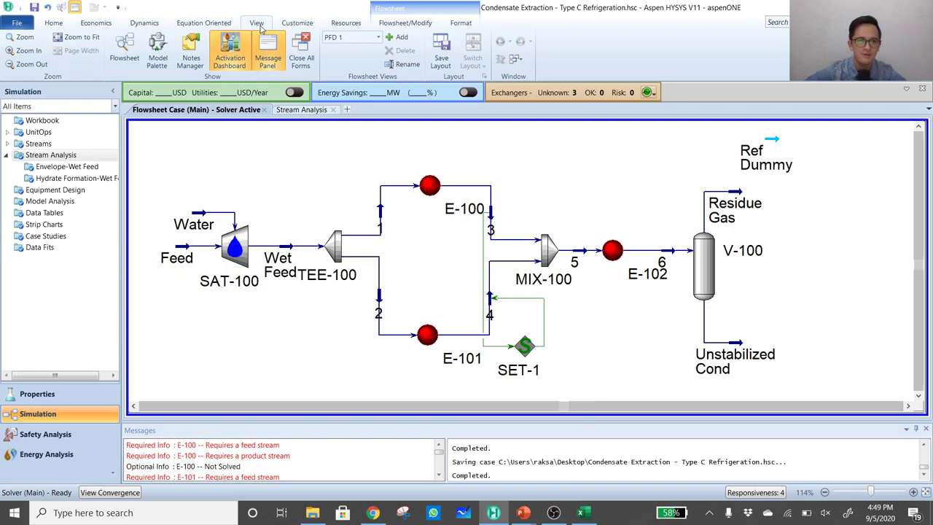
Add two Recycle blocks to the flowsheet, one above MIX-100 and one below E-102
left_click(167, 48)
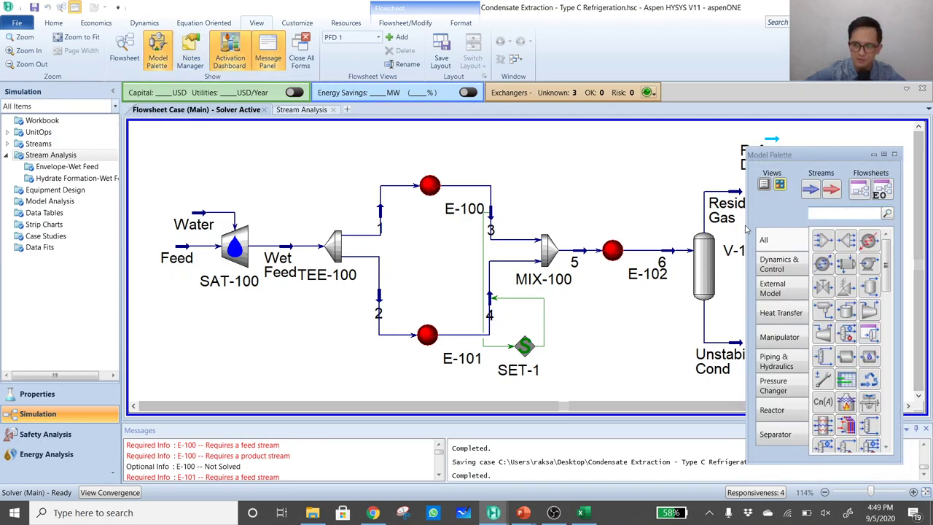
left_click(868, 383)
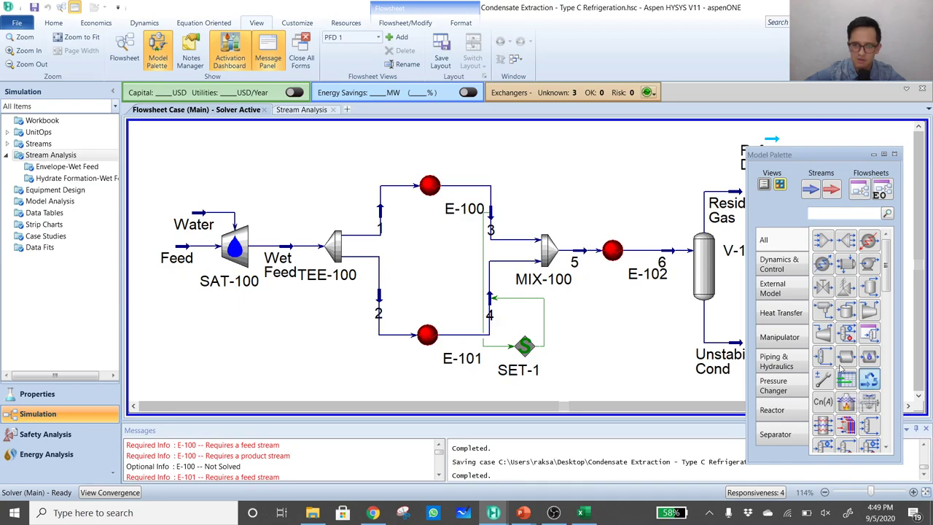
left_click(523, 169)
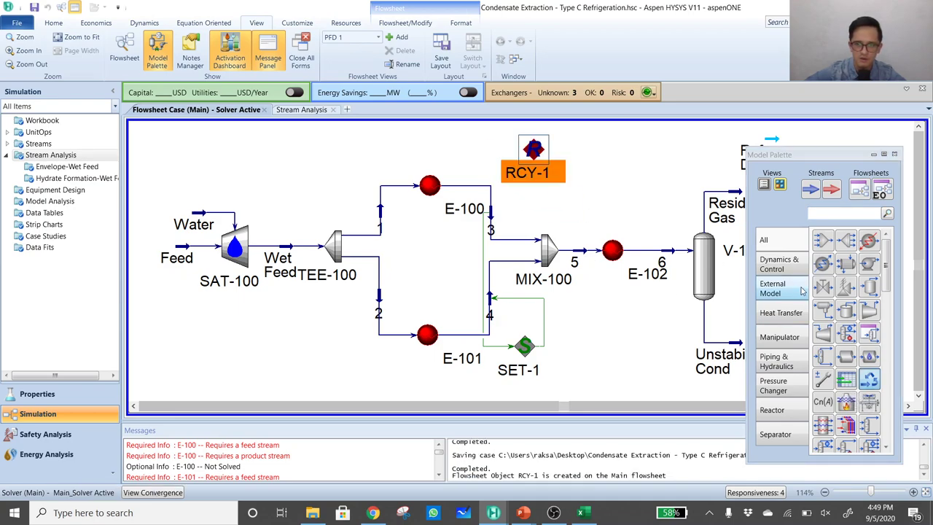
left_click(868, 384)
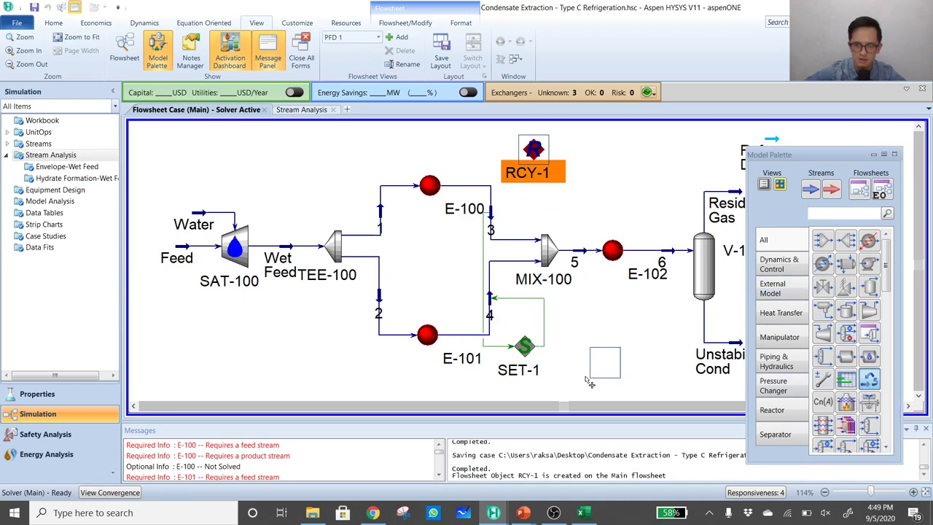
left_click(599, 329)
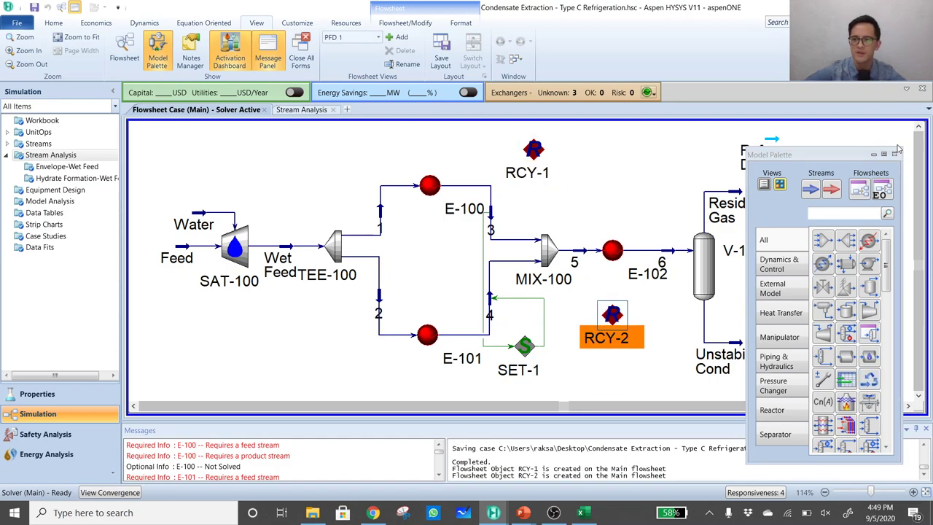
left_click(894, 153)
left_click(702, 164)
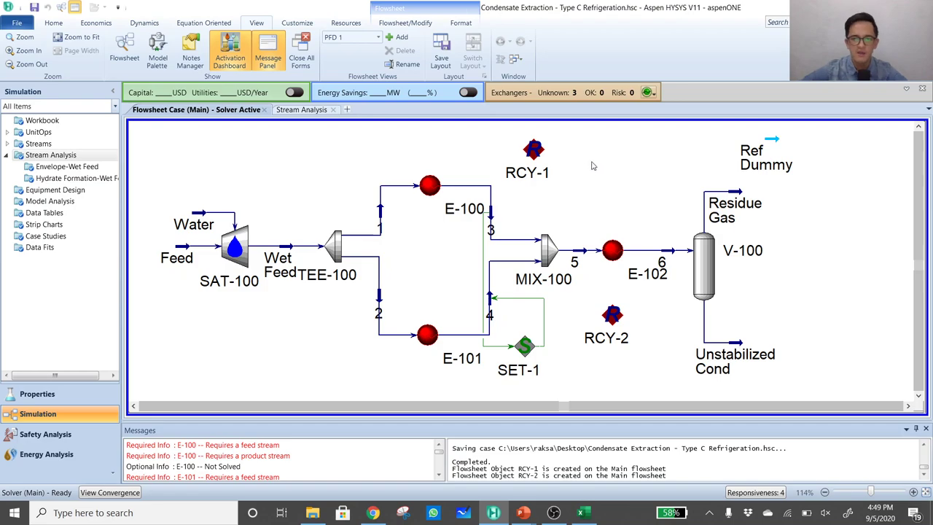
Shift RCY-1 slightly, attach the Residue Gas stream as its inlet and move that stream between V-100 and RCY-1
left_click(537, 156)
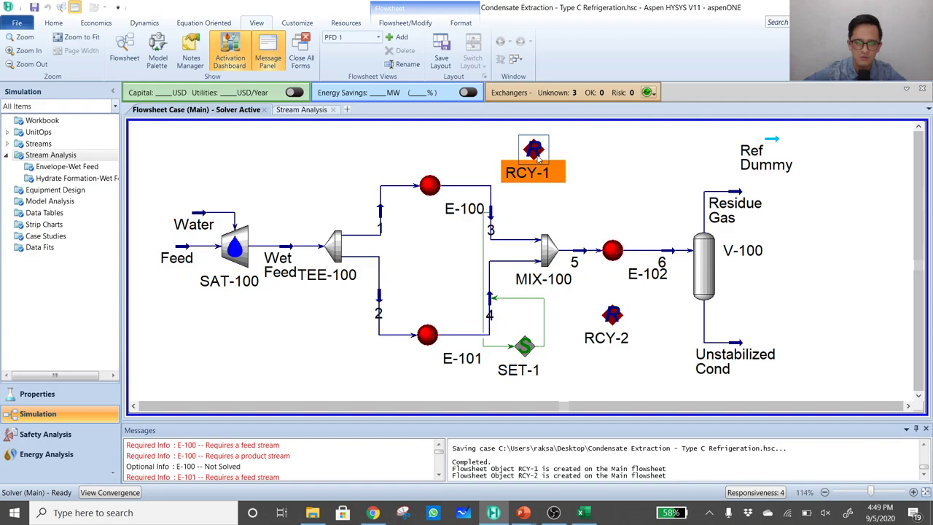
left_click_drag(538, 159, 551, 162)
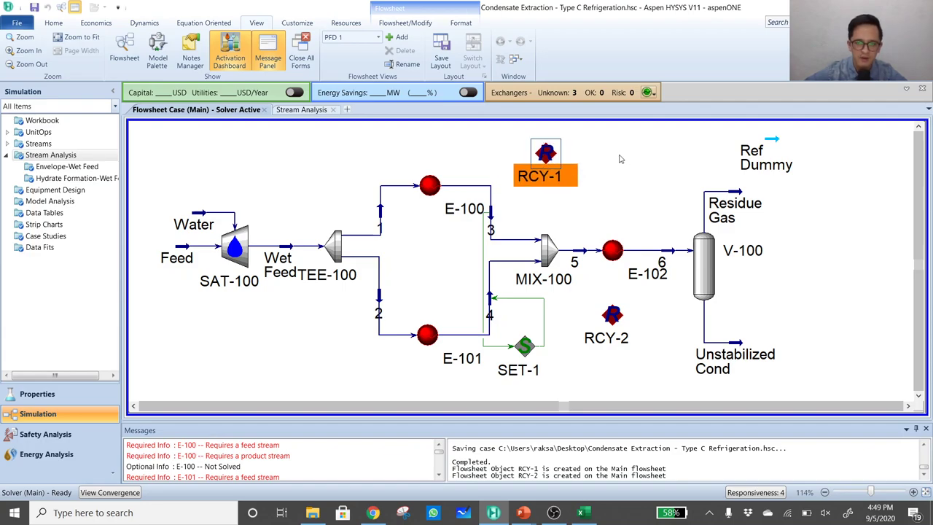
left_click(662, 187)
left_click_drag(745, 191, 552, 157)
left_click_drag(734, 196, 665, 185)
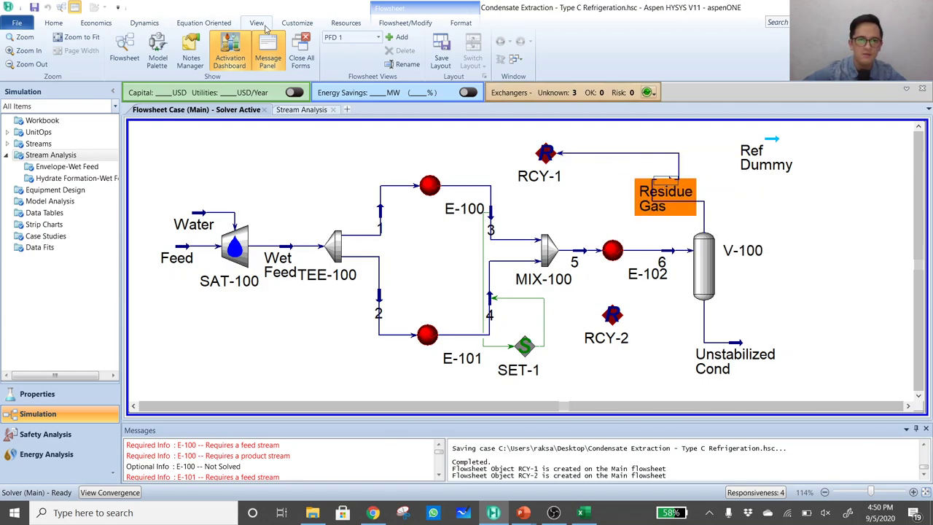
Flip the Residue Gas stream horizontally, then place RCY-1 above E-100 and line the stream up with it
left_click(401, 37)
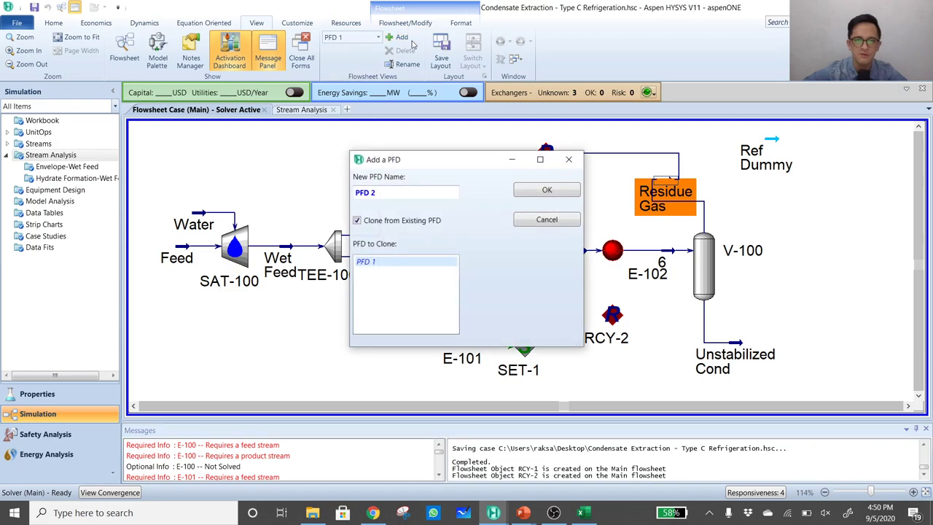
key("Escape")
left_click(405, 23)
left_click(89, 54)
mouse_move(480, 154)
left_mouse_down()
mouse_move(445, 150)
mouse_move(478, 149)
left_mouse_up()
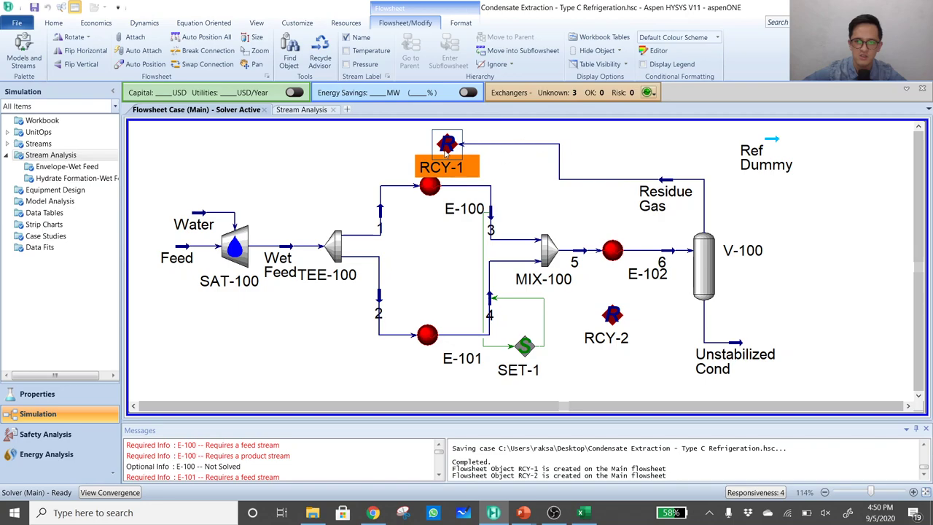
left_click(670, 184)
left_click_drag(670, 184, 668, 148)
left_click(601, 175)
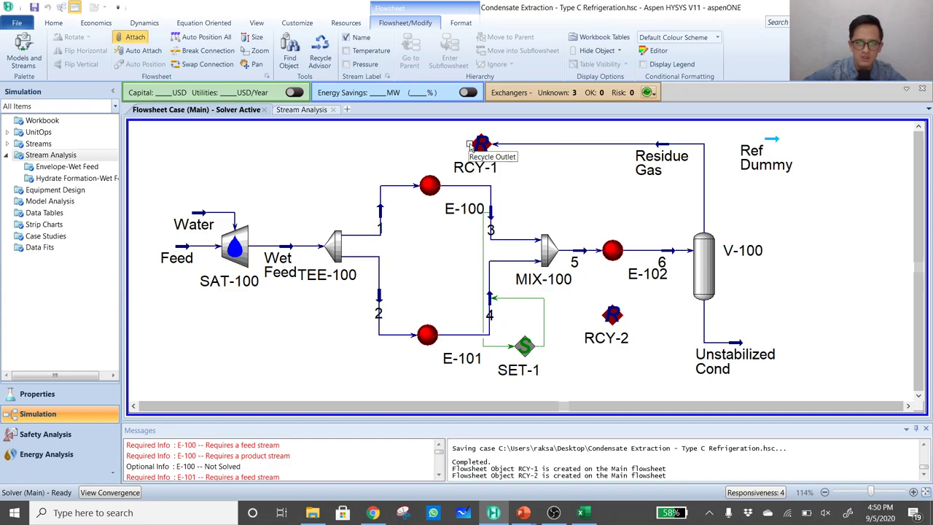
Create an outlet stream on RCY-1, shift the block towards V-100 and compare the outlet's conditions with Residue Gas
left_click_drag(470, 144, 446, 142)
left_click(375, 178)
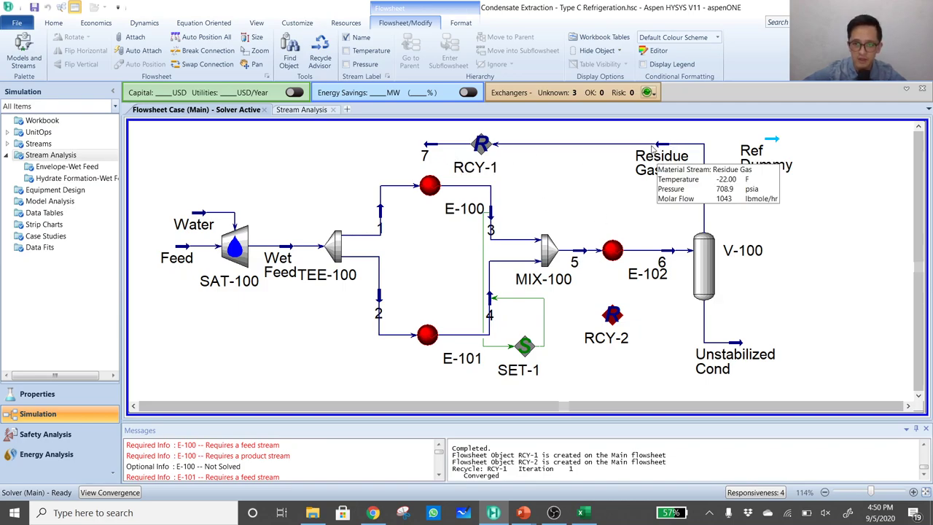
mouse_move(430, 187)
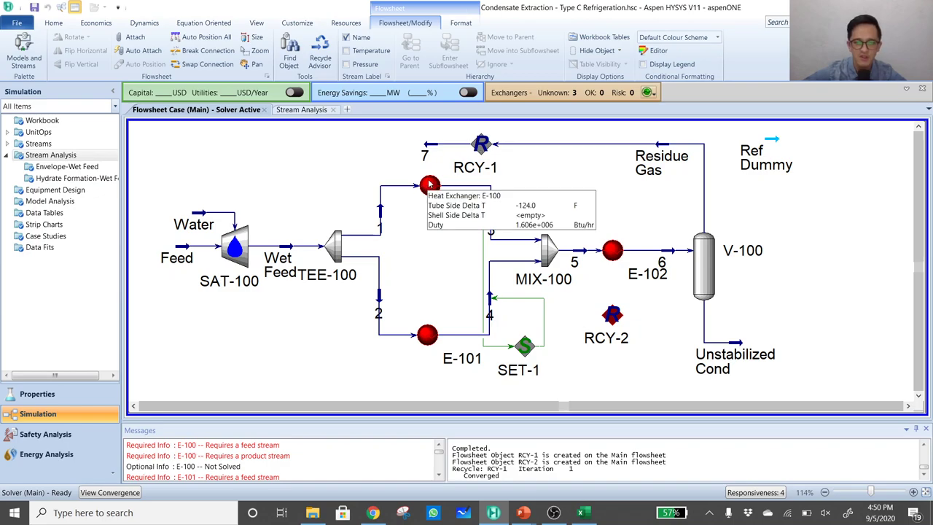
left_click_drag(477, 145, 520, 146)
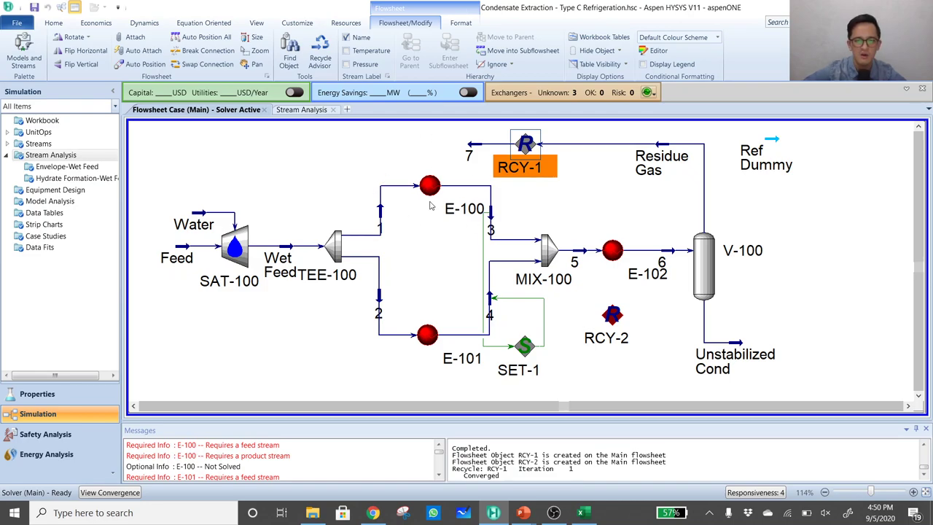
mouse_move(666, 159)
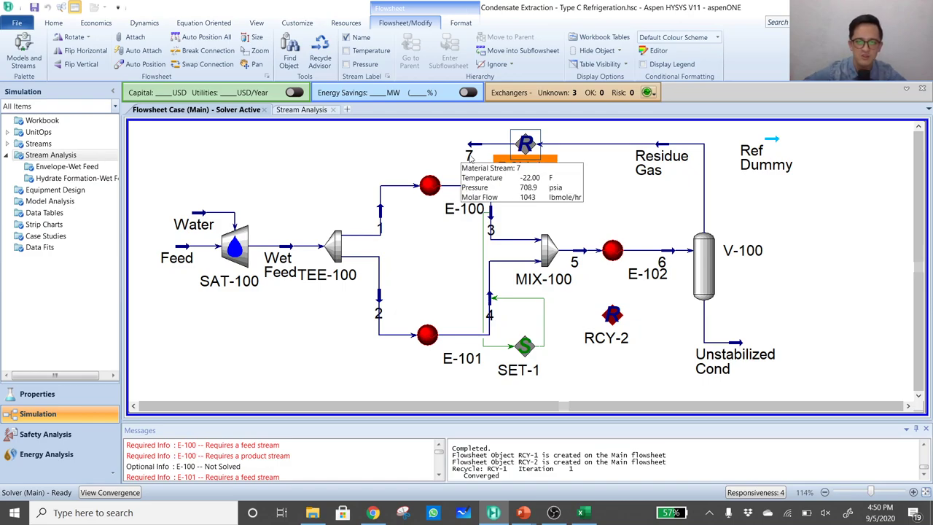
Attach the Unstabilized Cond stream as the inlet of RCY-2 and move the stream between V-100 and the block
left_click(634, 311)
key("ctrl")
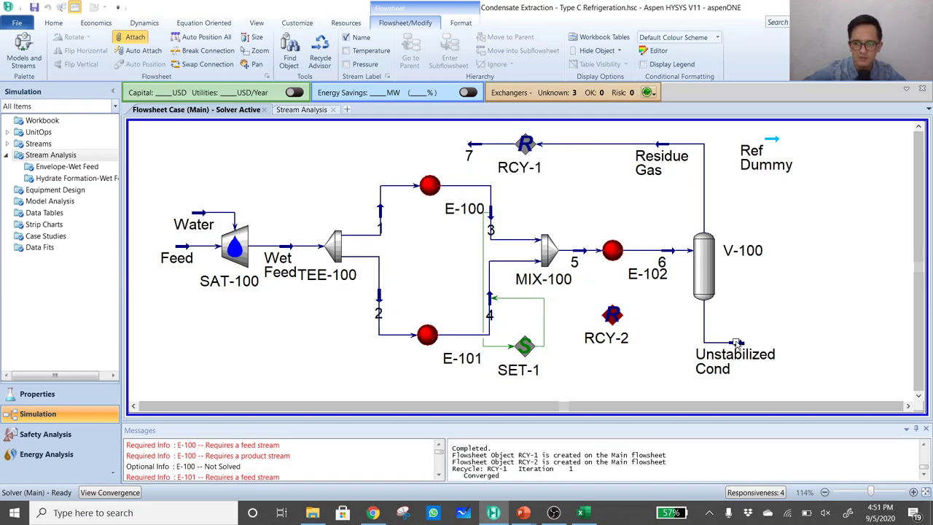
left_click_drag(743, 343, 627, 314)
left_click(727, 354)
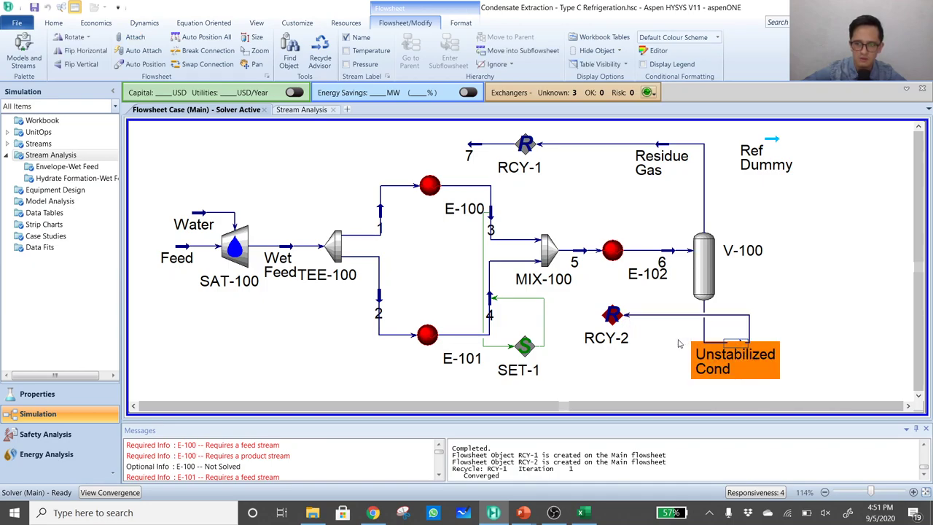
left_click_drag(727, 354, 662, 348)
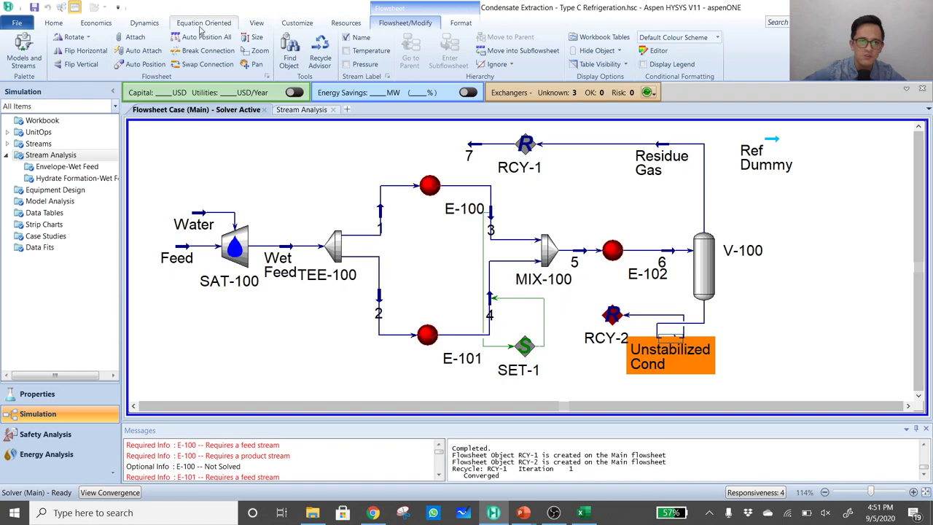
Flip the Unstabilized Cond stream horizontally and line it up with RCY-2
left_click(81, 52)
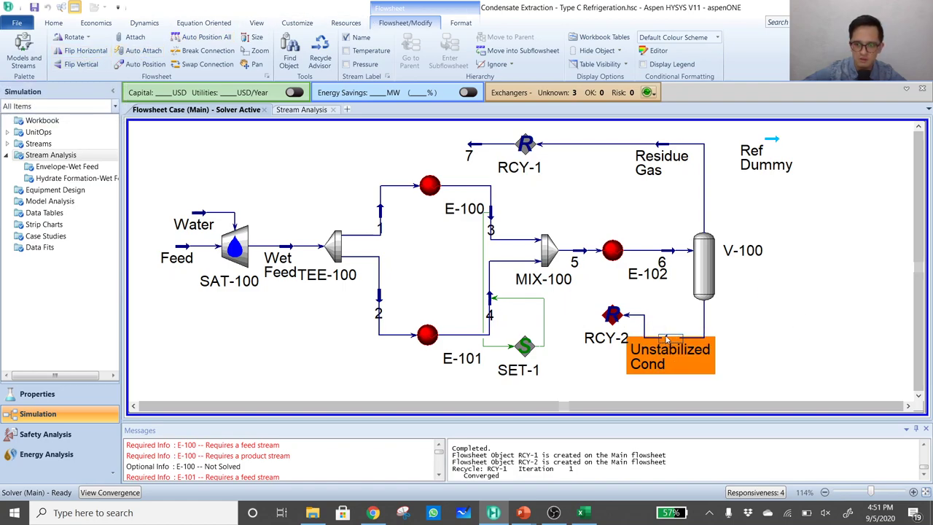
left_click_drag(668, 339, 669, 318)
Draw an outlet stream from RCY-2 ending above E-101 and save the case
left_click_drag(610, 314, 461, 303)
left_click(582, 321)
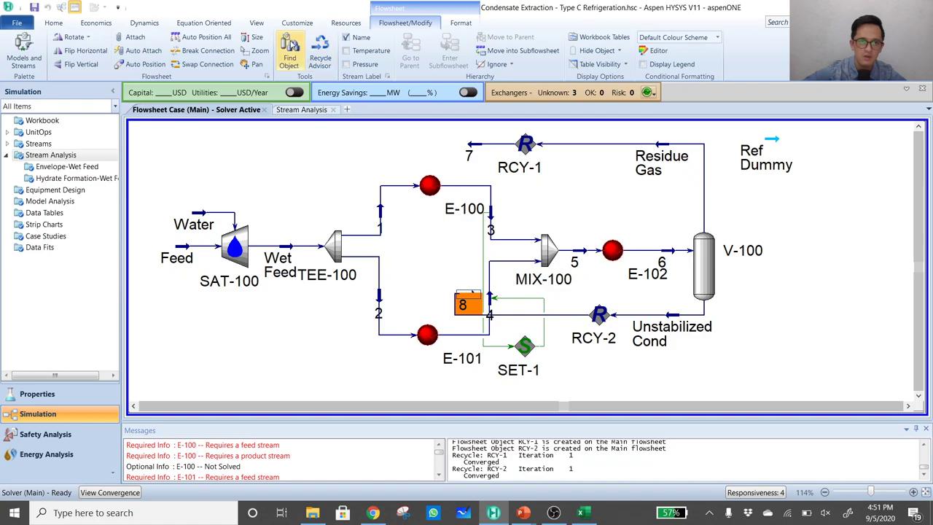
left_click(35, 7)
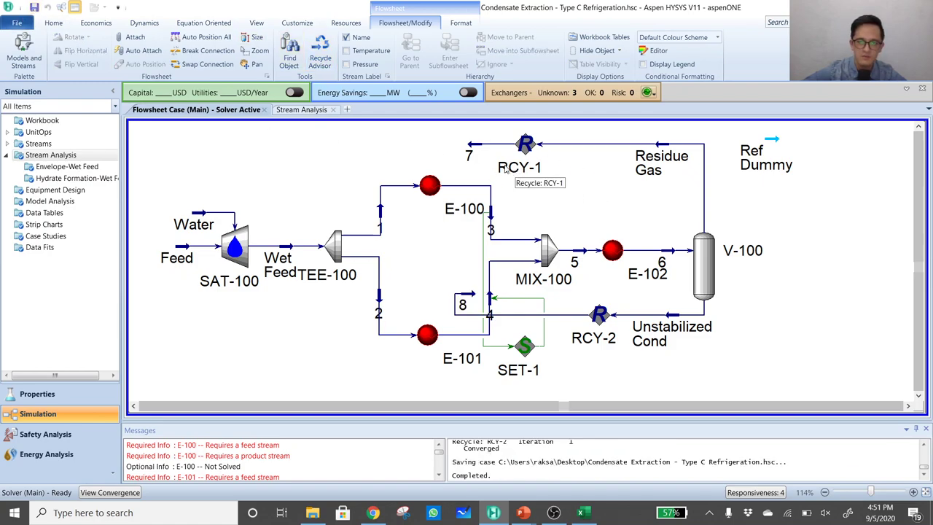
Connect stream 7 from RCY-1 to the upper inlet of heat exchanger E-100
left_click(469, 146)
key("ctrl")
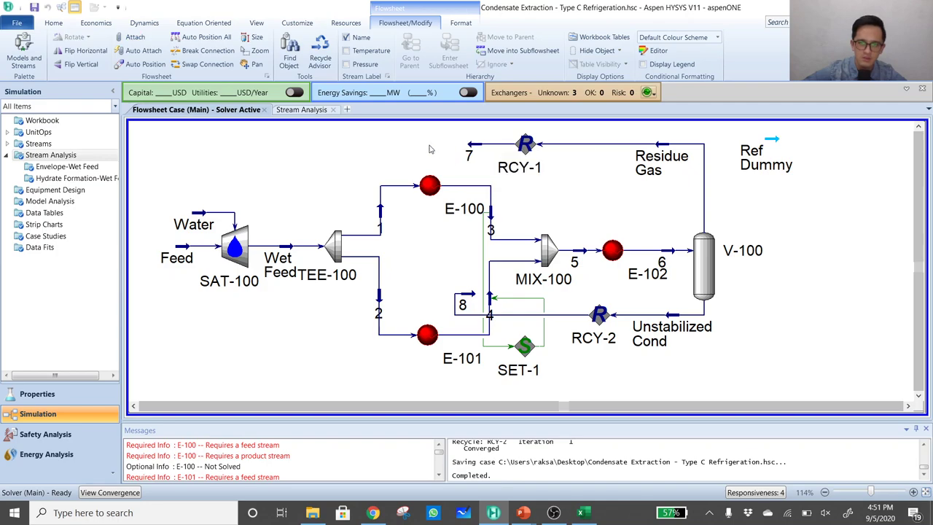
left_click_drag(470, 145, 430, 181)
left_click(512, 175)
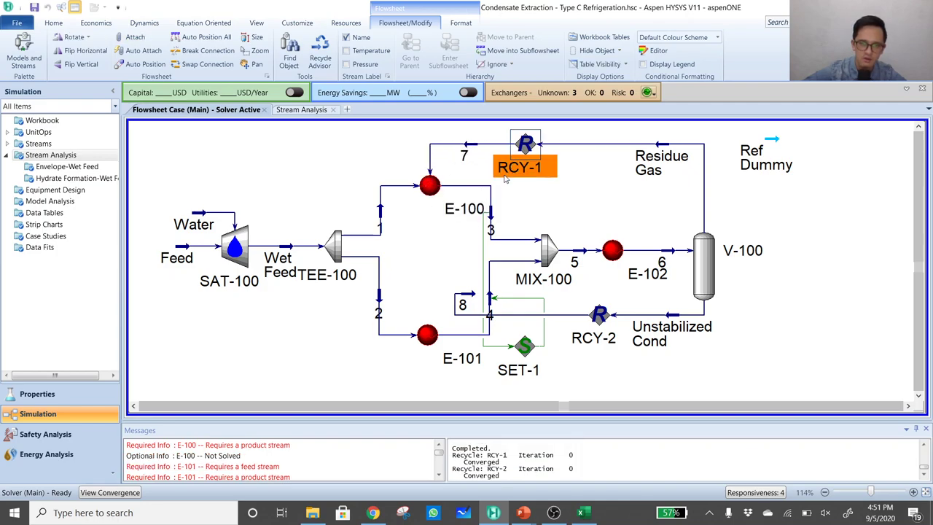
Draw an outlet stream from the bottom of E-100 toward the feed side and flip its arrow
key("ctrl")
left_click_drag(431, 200, 318, 186)
left_click(430, 232)
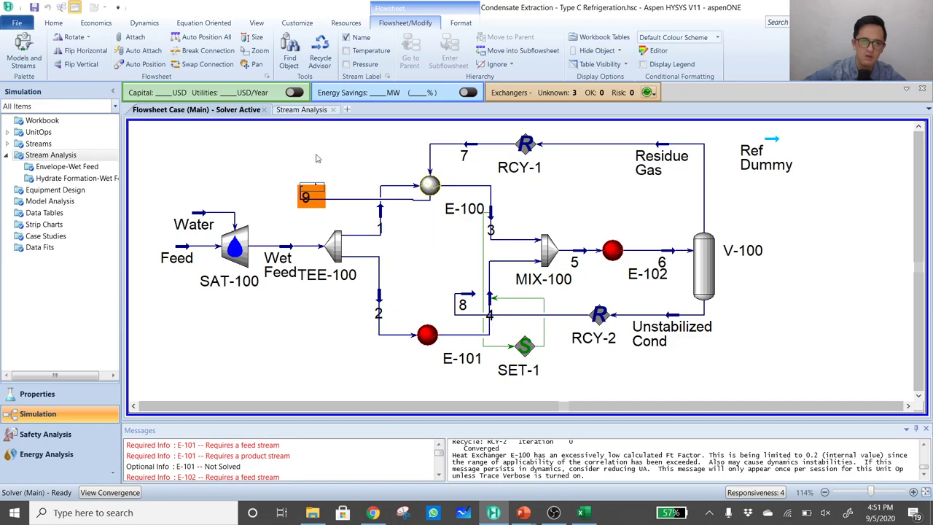
left_click(93, 64)
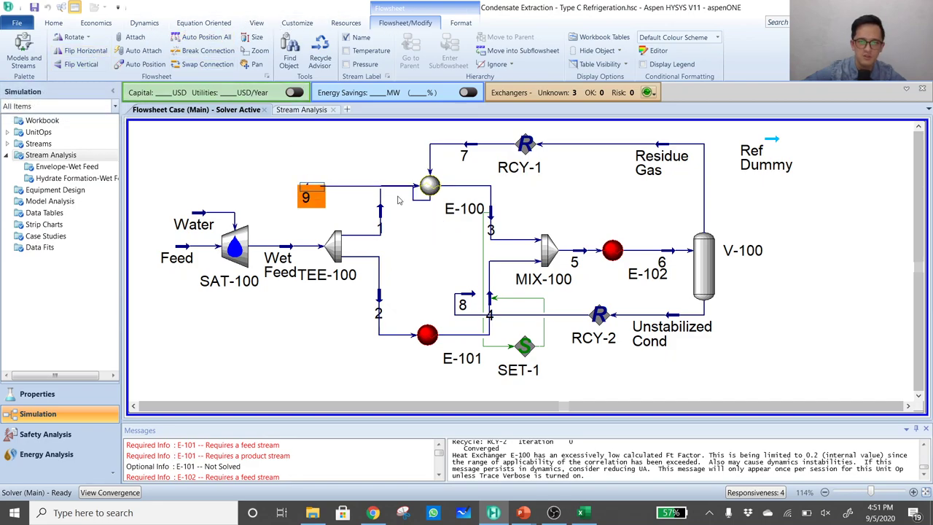
Move stream 9 above the Water stream and tidy its connecting line around stream 1
left_click_drag(313, 188, 247, 177)
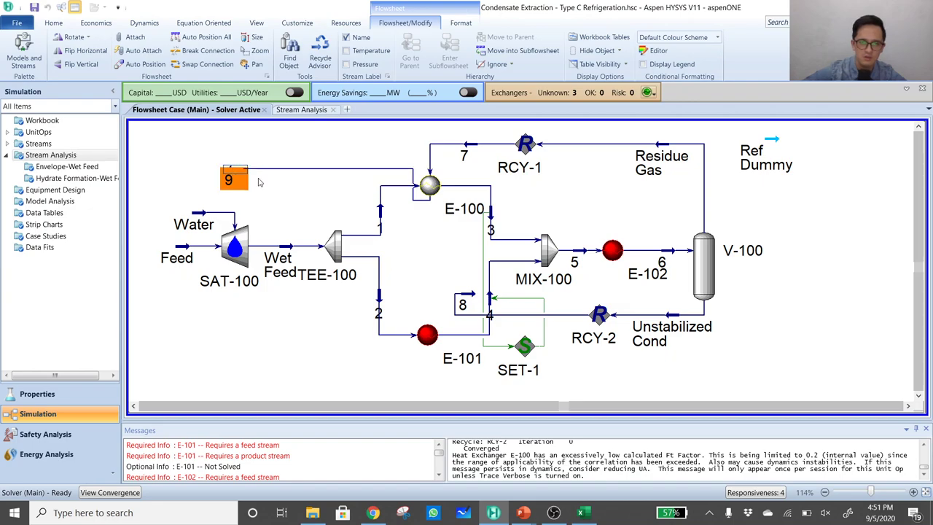
left_click_drag(332, 169, 332, 219)
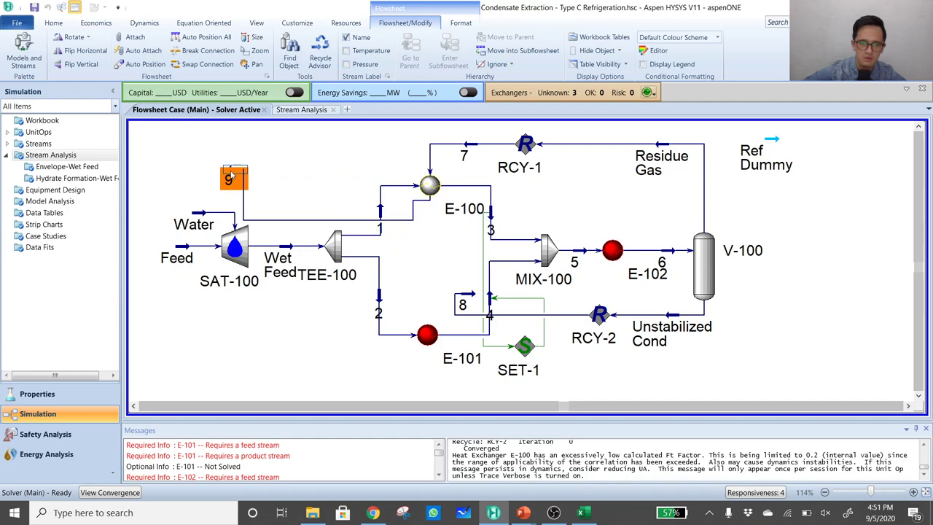
left_click_drag(238, 173, 217, 170)
left_click_drag(361, 165, 366, 188)
left_click_drag(356, 229, 355, 207)
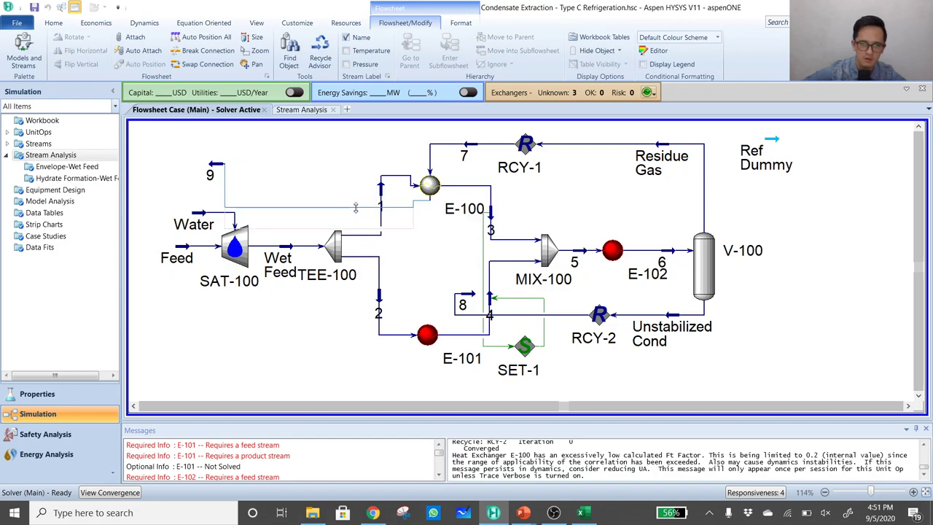
Rename E-100's new outlet stream as Sales Gas and move the Water stream farther left of SAT-100
double_click(222, 167)
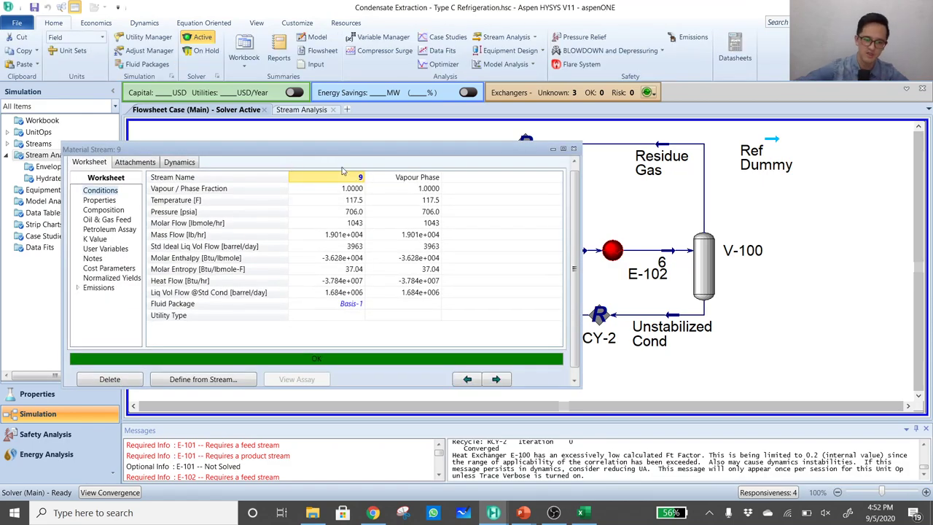
type("Sales Gas")
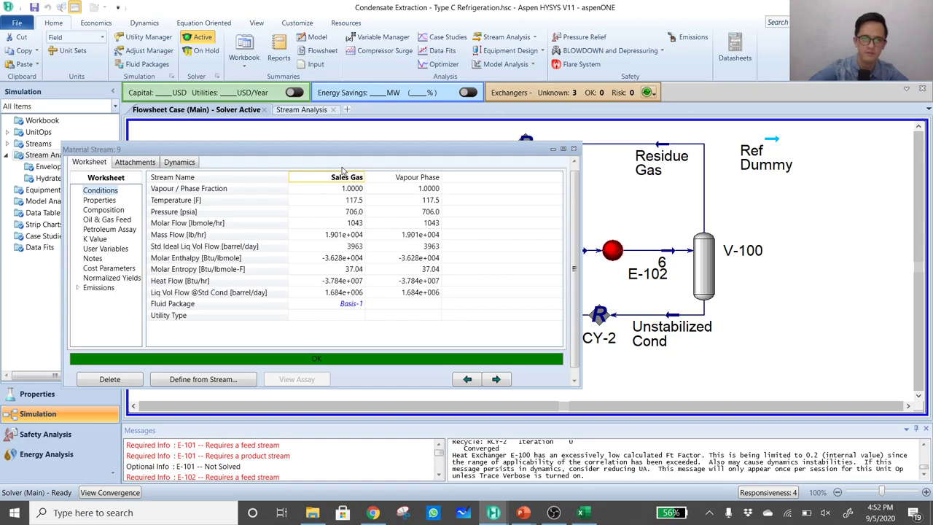
key("Return")
key("Escape")
left_click(328, 175)
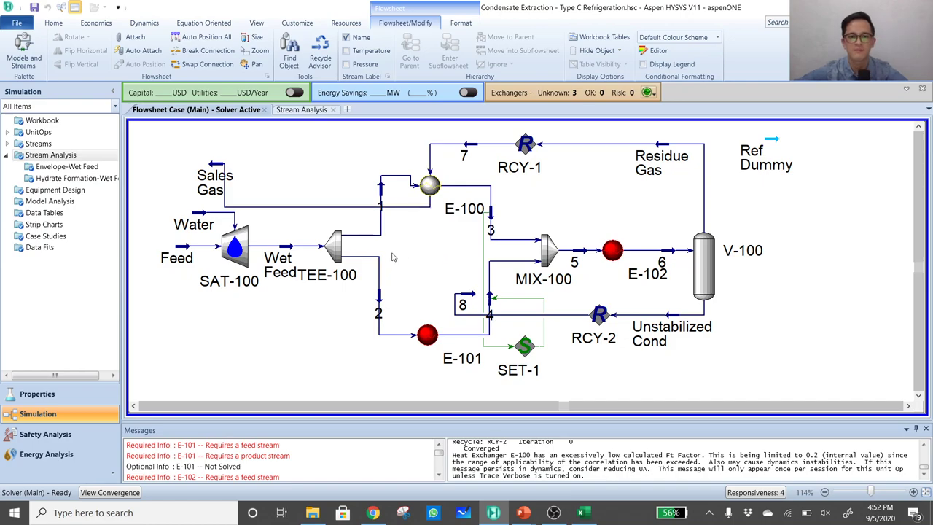
mouse_move(216, 260)
left_click_drag(202, 213, 171, 214)
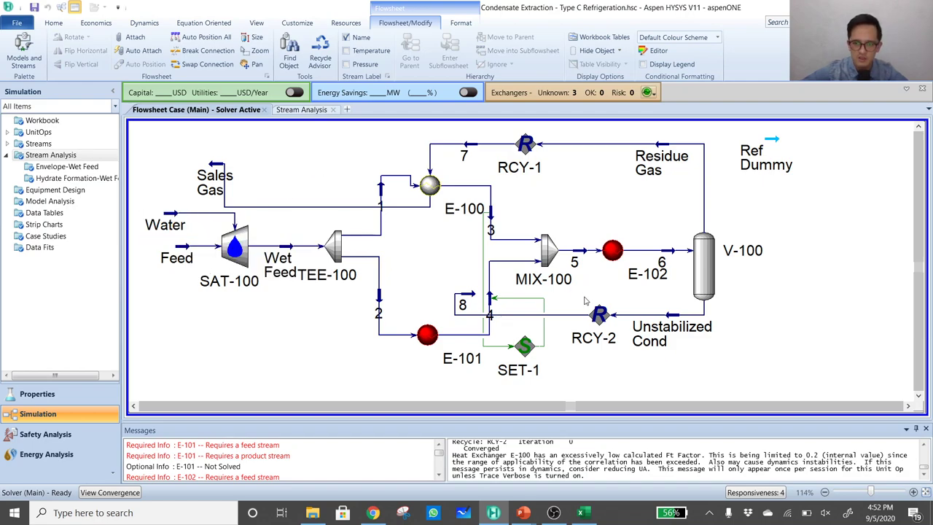
Connect stream 8 to the upper inlet of E-101, flip its arrow and align it with RCY-2
key("ctrl")
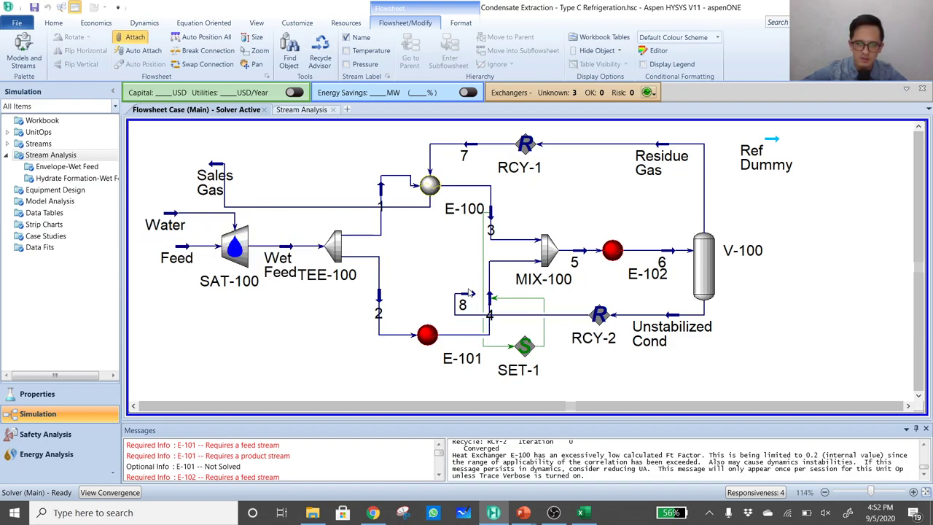
left_click_drag(473, 295, 427, 332)
left_click(467, 298)
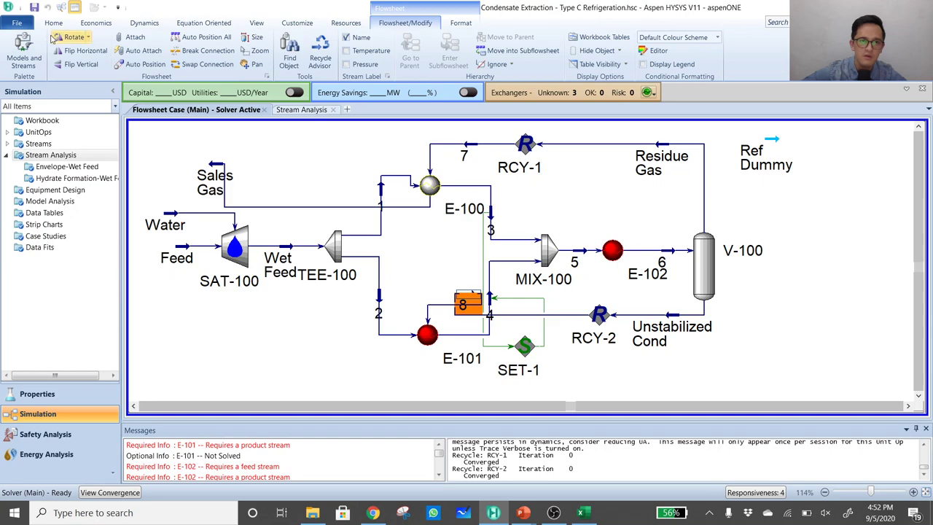
left_click(87, 64)
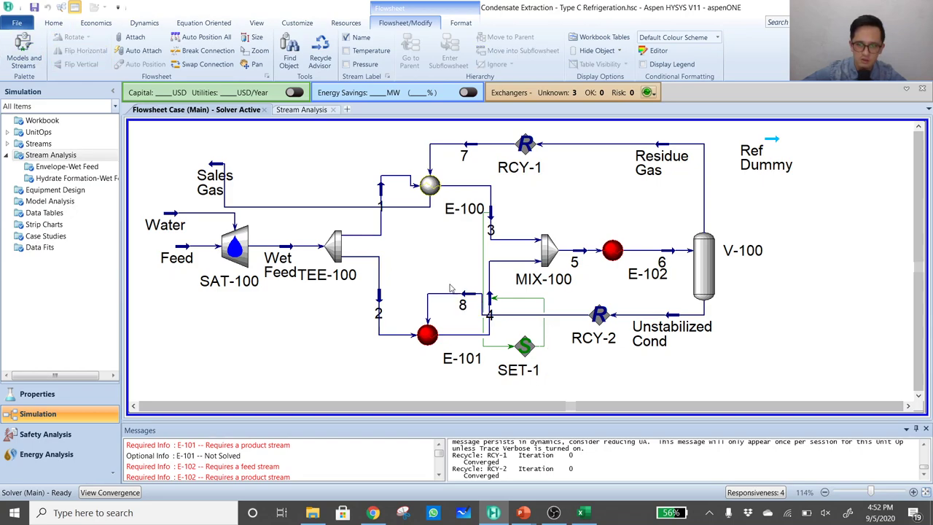
left_click_drag(458, 296, 445, 329)
left_click(423, 299)
Draw an outlet stream from the bottom of E-101, ending below and to the right of V-100
left_click(430, 355)
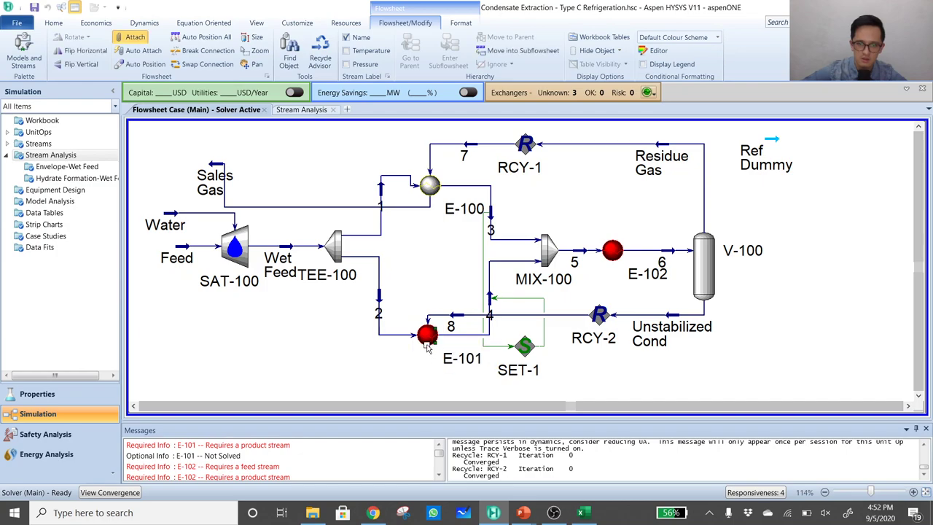
left_click_drag(427, 348, 747, 392)
left_click(454, 392)
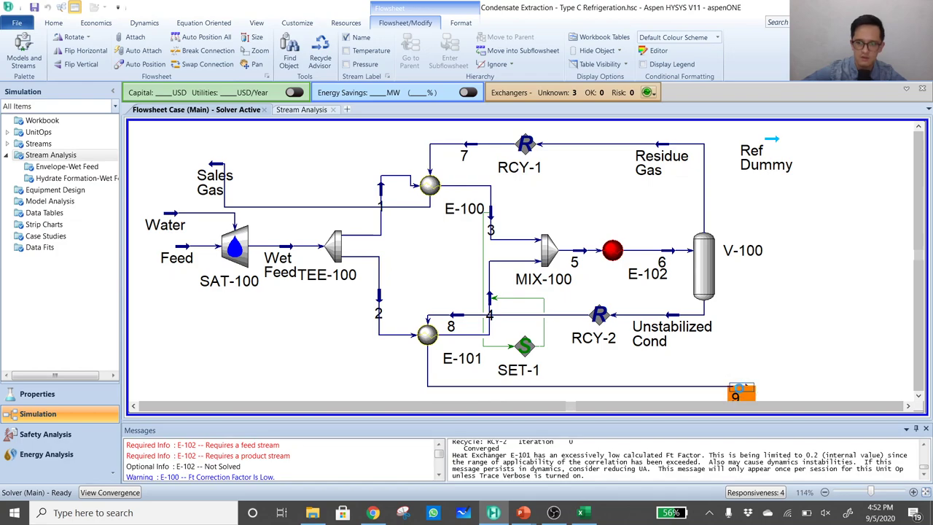
Rename E-101's outlet stream as Stabilizer Feed and save the case
double_click(741, 390)
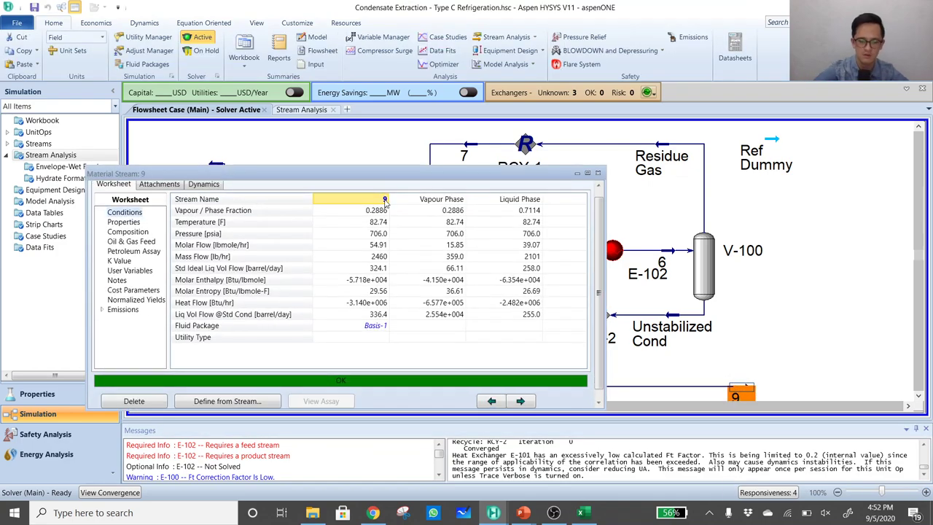
type("C")
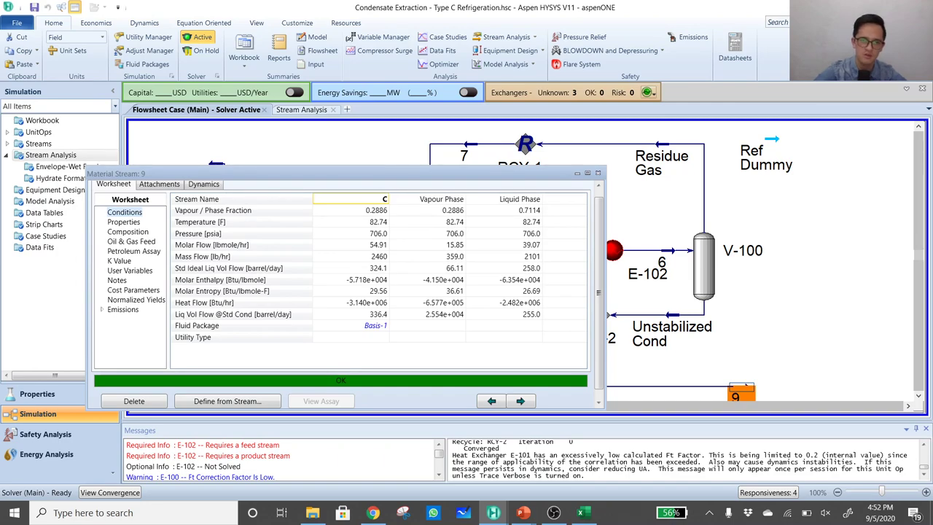
type("oStabilizer Feed")
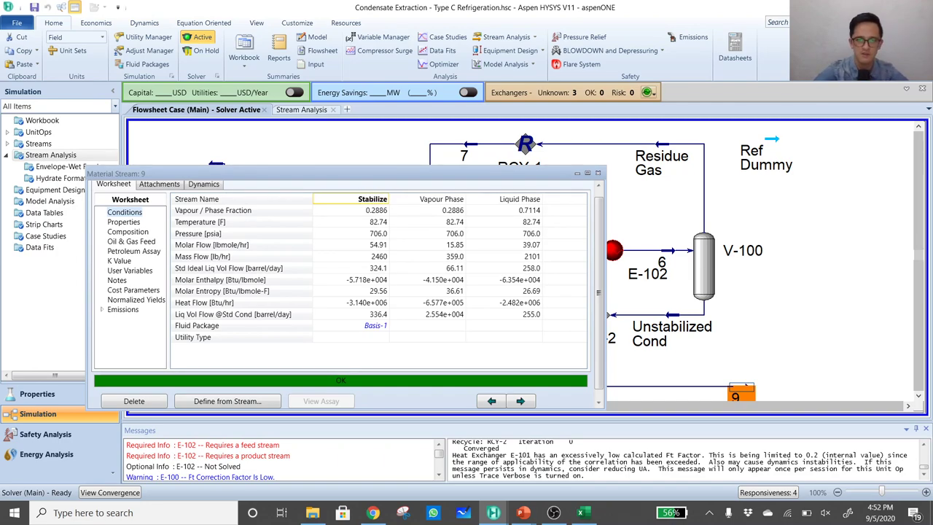
key("Return")
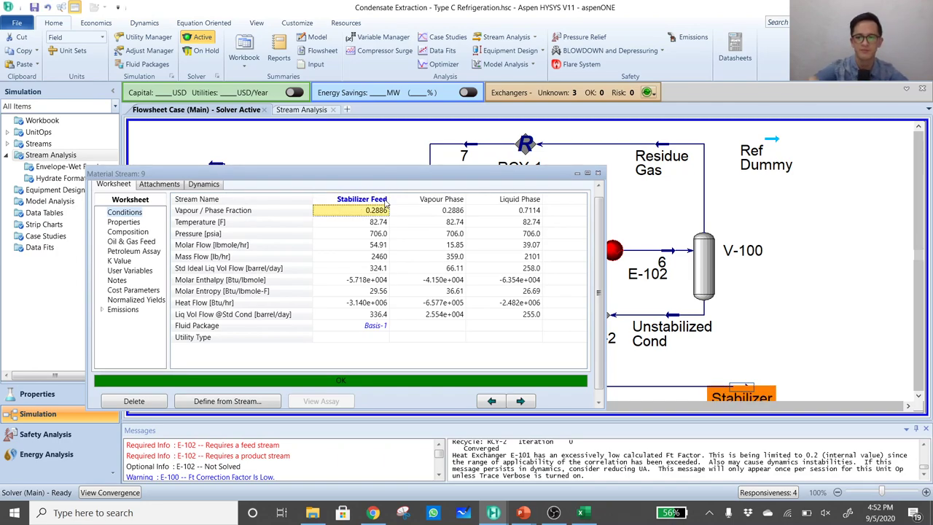
left_click(612, 293)
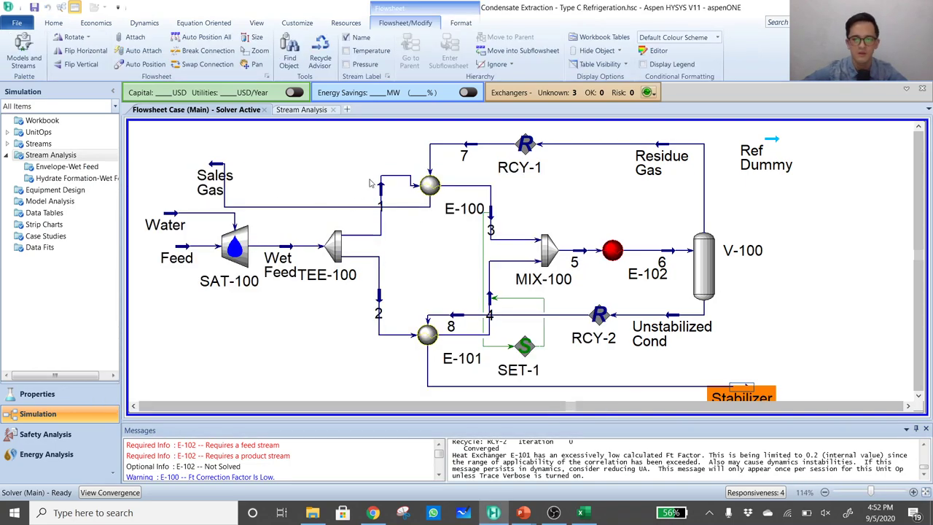
left_click(34, 7)
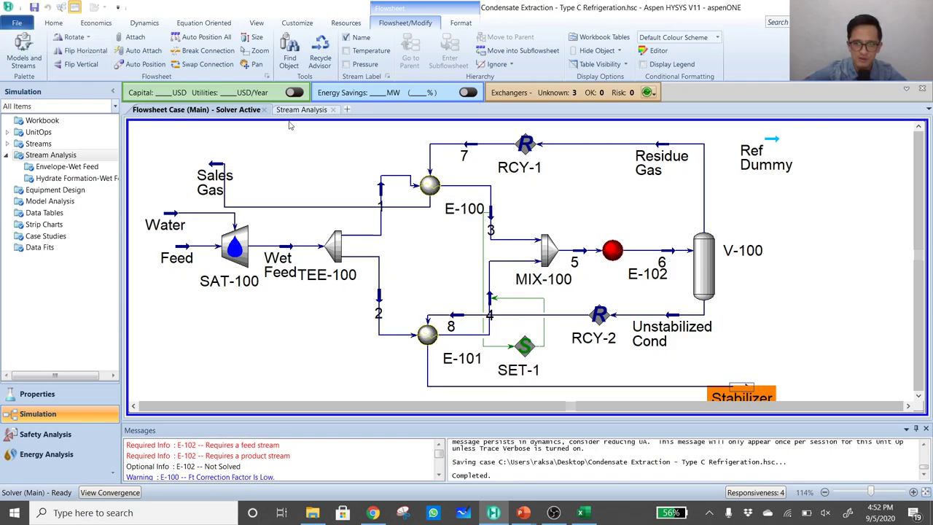
Raise E-100 slightly and realign RCY-1 and the Residue Gas stream into one straight line
mouse_move(446, 203)
left_click_drag(432, 187, 430, 179)
left_click(557, 192)
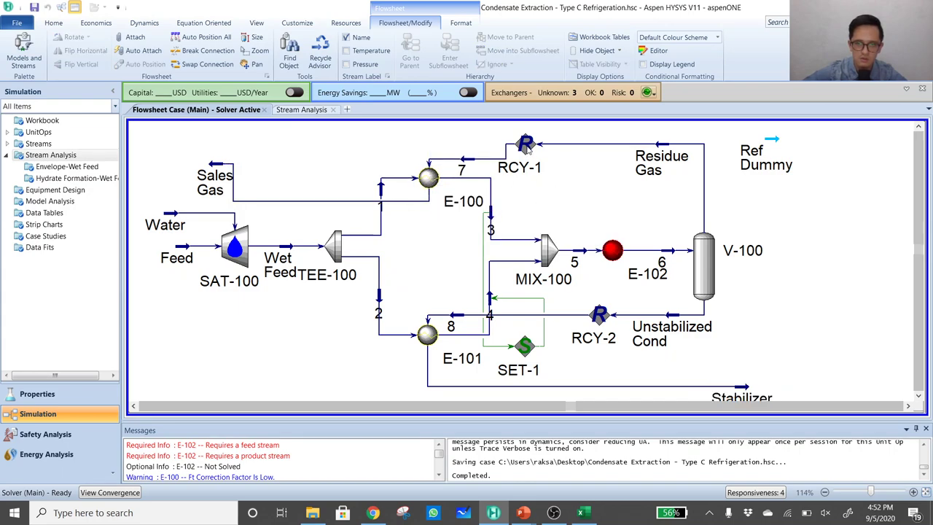
left_click_drag(526, 146, 560, 157)
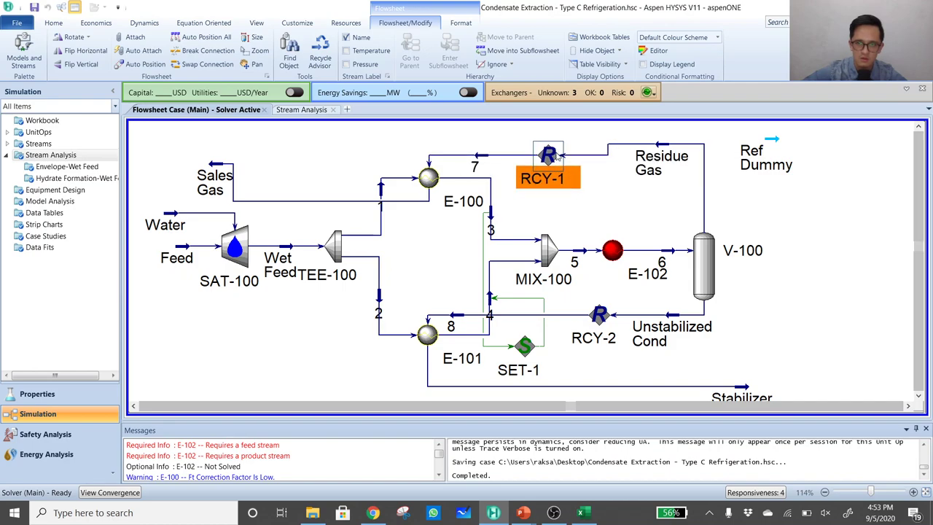
left_click(658, 153)
left_click_drag(658, 153, 655, 164)
left_click(634, 133)
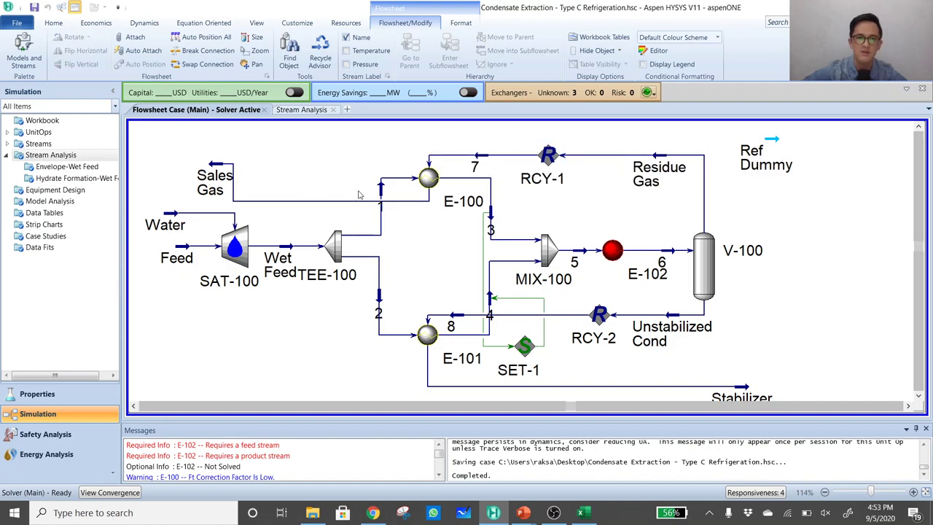
Set the TEMA shell type of heat exchanger E-100 to F in its rating data
double_click(430, 179)
left_click(349, 108)
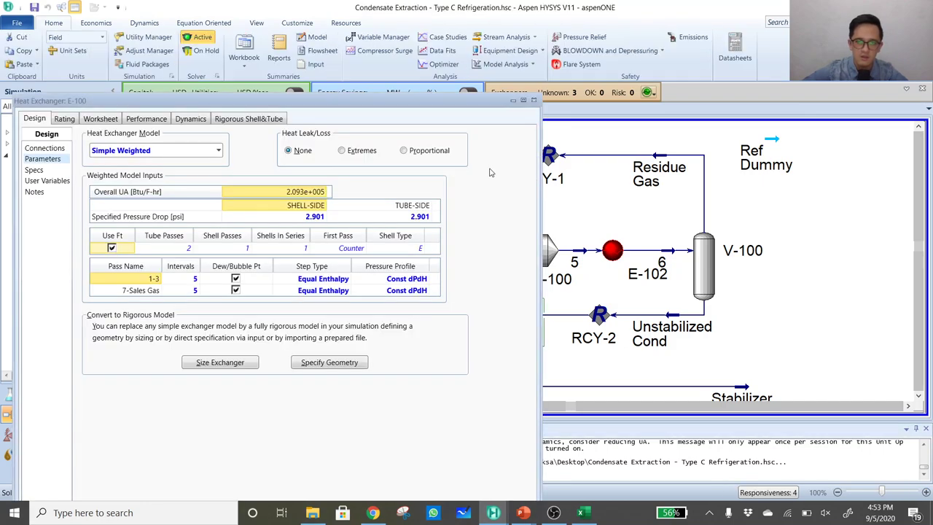
left_click_drag(360, 107, 377, 59)
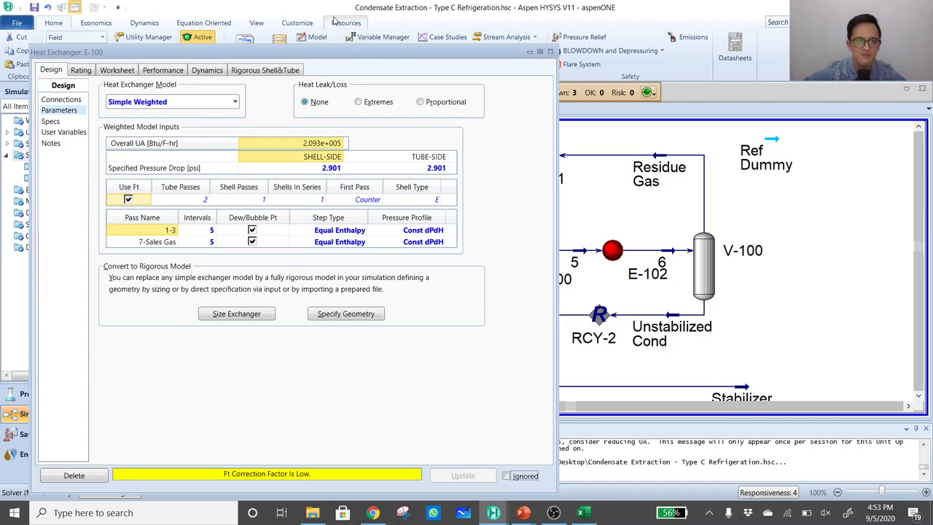
left_click(80, 70)
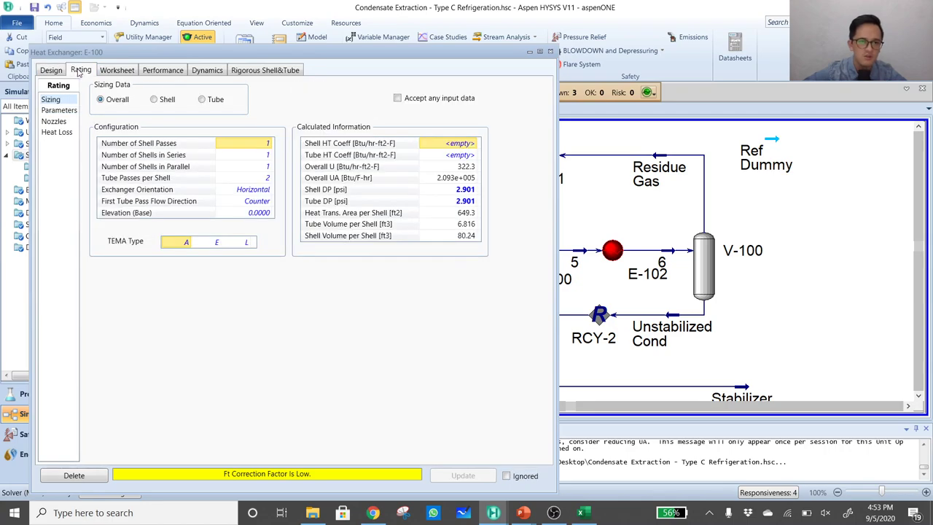
left_click(216, 244)
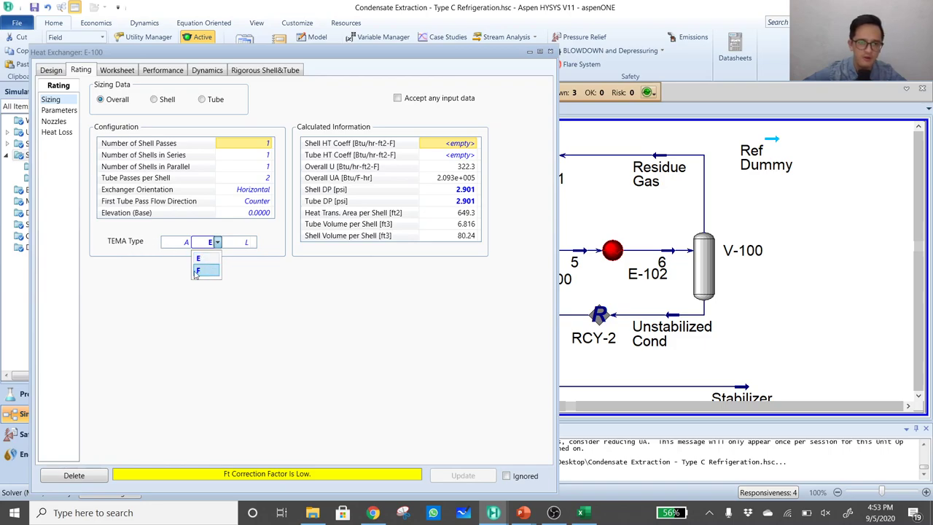
left_click(201, 270)
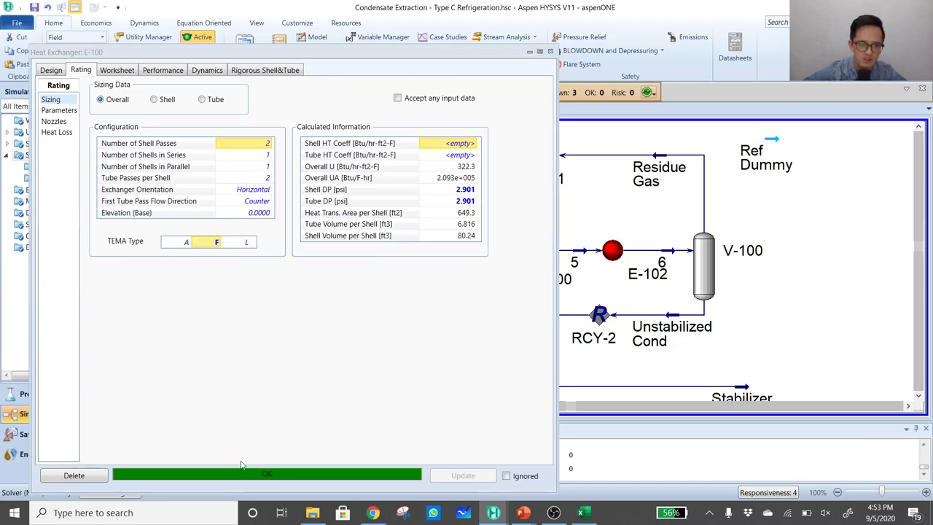
left_click(550, 51)
Set the TEMA shell type of heat exchanger E-101 to F in its rating data
double_click(427, 333)
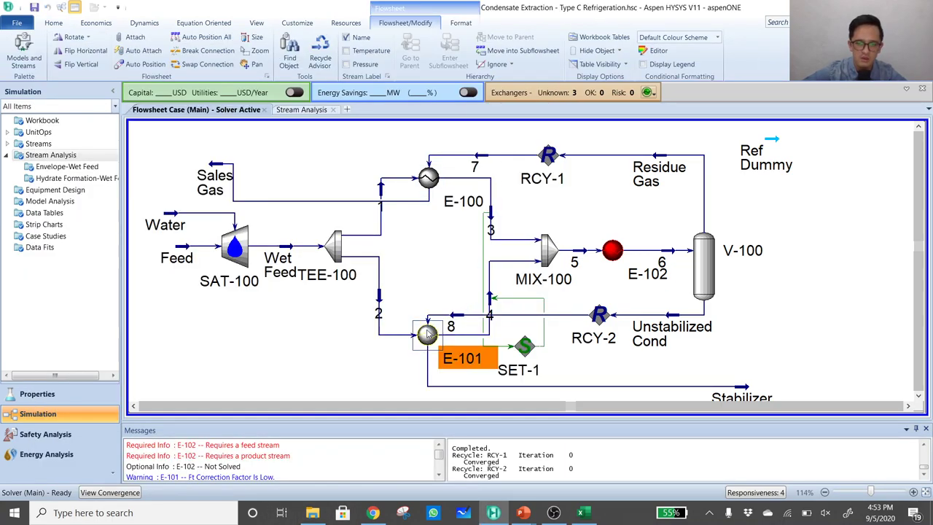
left_click_drag(325, 125, 318, 56)
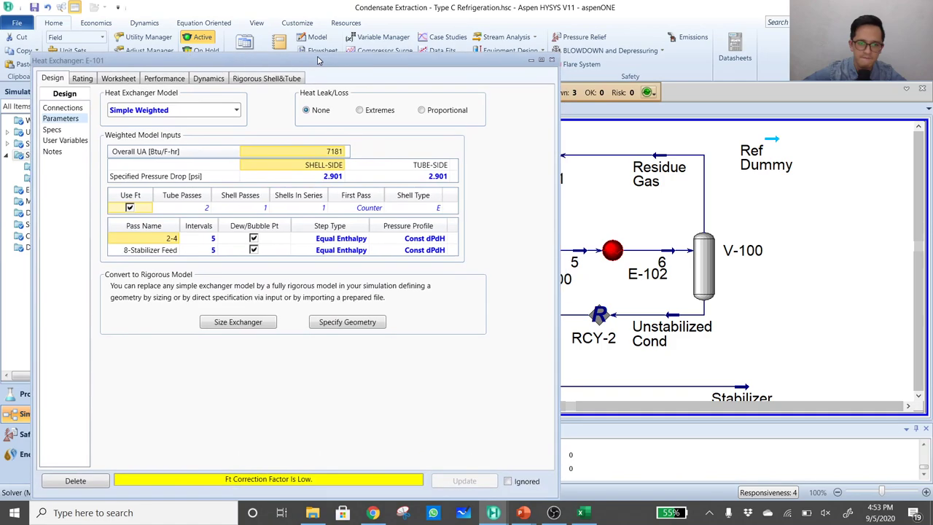
left_click(81, 74)
left_click(210, 245)
left_click(217, 247)
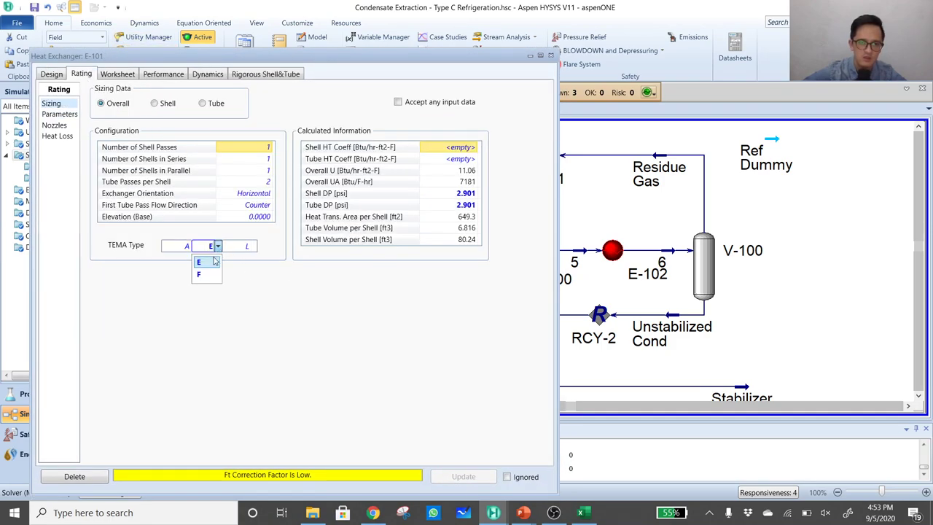
left_click(204, 273)
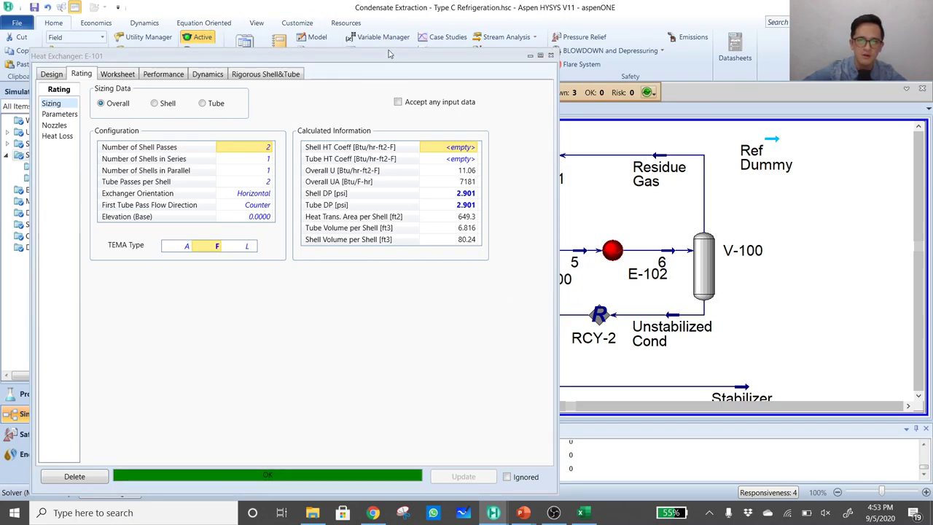
Display E-101's performance details in a narrowed window placed clear of the exchangers on the flowsheet
left_click_drag(388, 48, 544, 198)
left_click(165, 239)
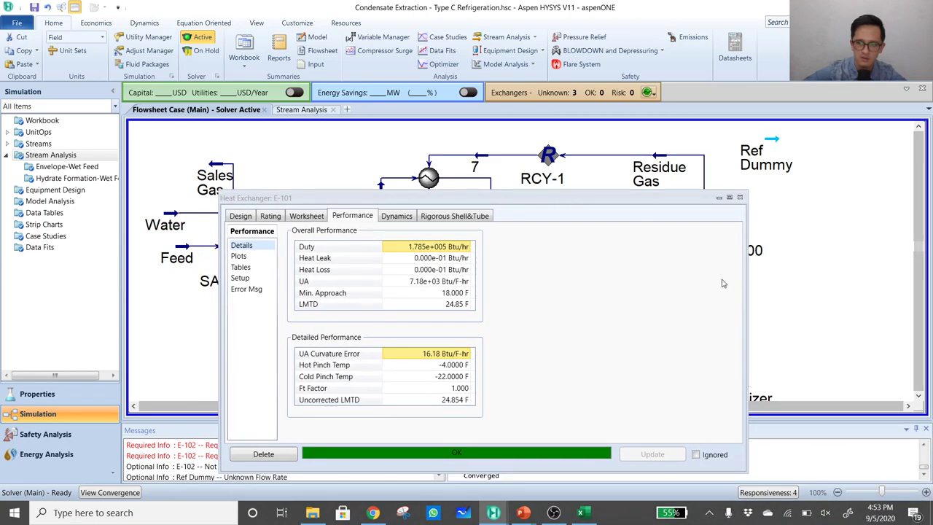
left_click_drag(747, 279, 508, 279)
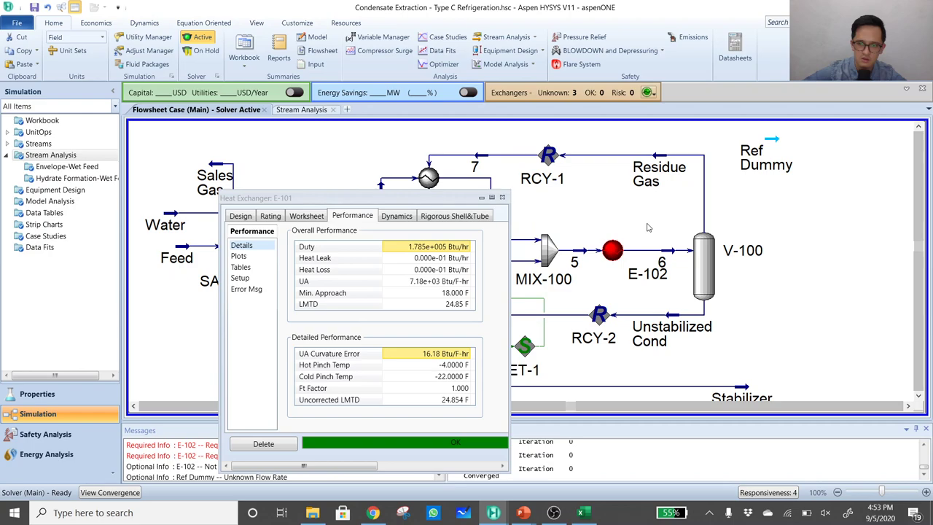
left_click_drag(363, 202, 758, 287)
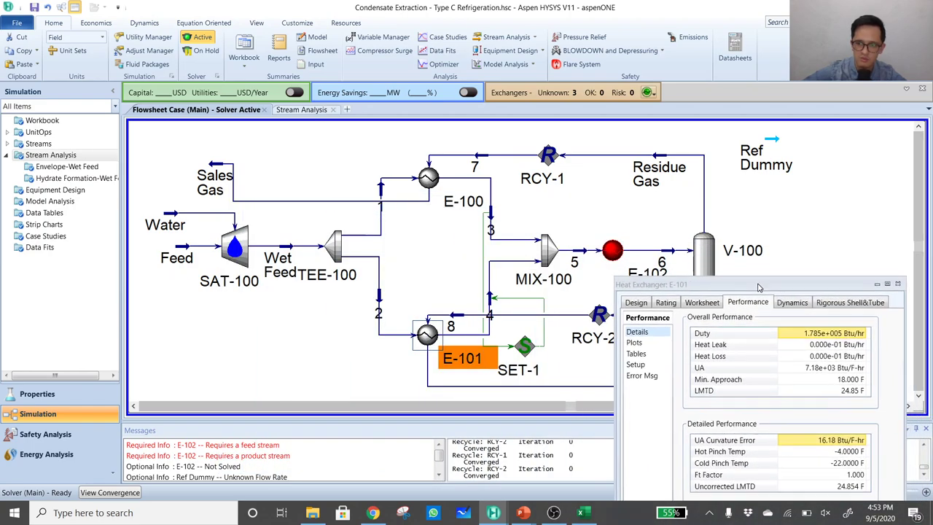
Display E-100's performance details and place that window directly above E-101's for comparison
left_click(429, 179)
double_click(428, 178)
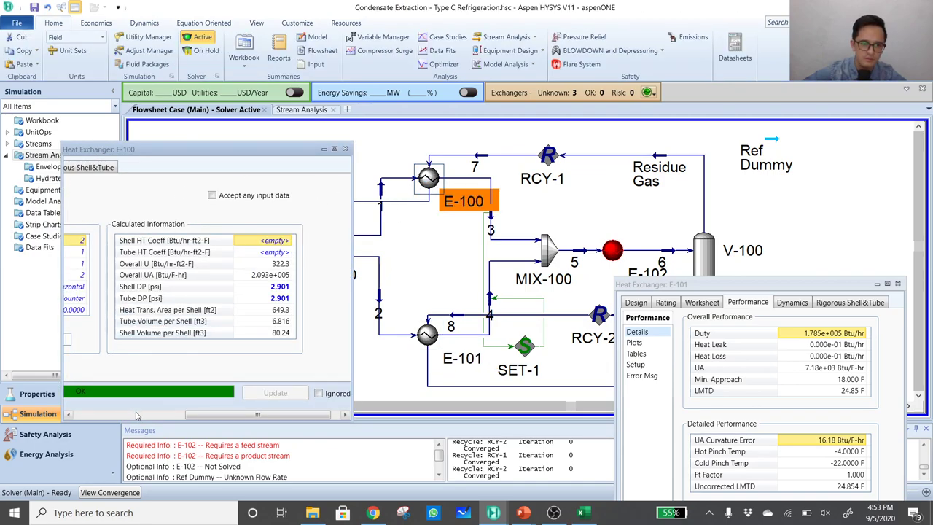
left_click(195, 168)
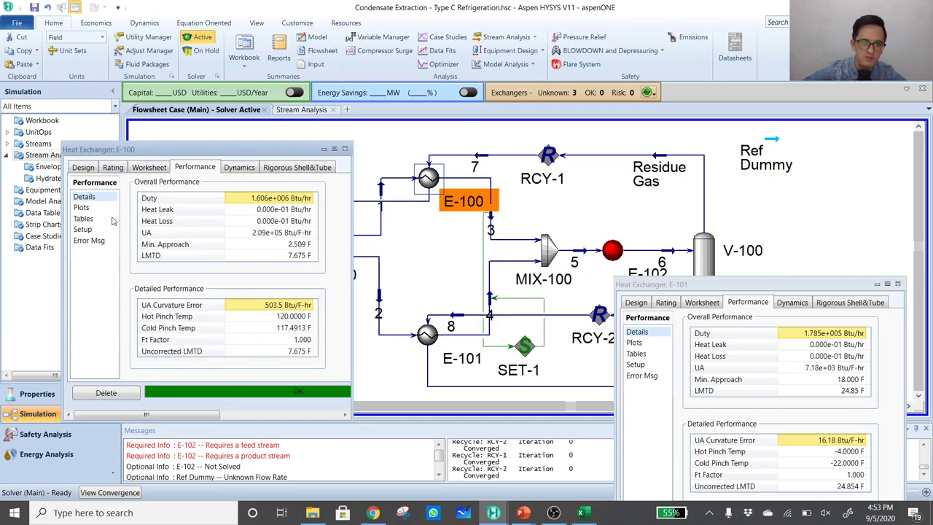
left_click_drag(190, 152, 746, 43)
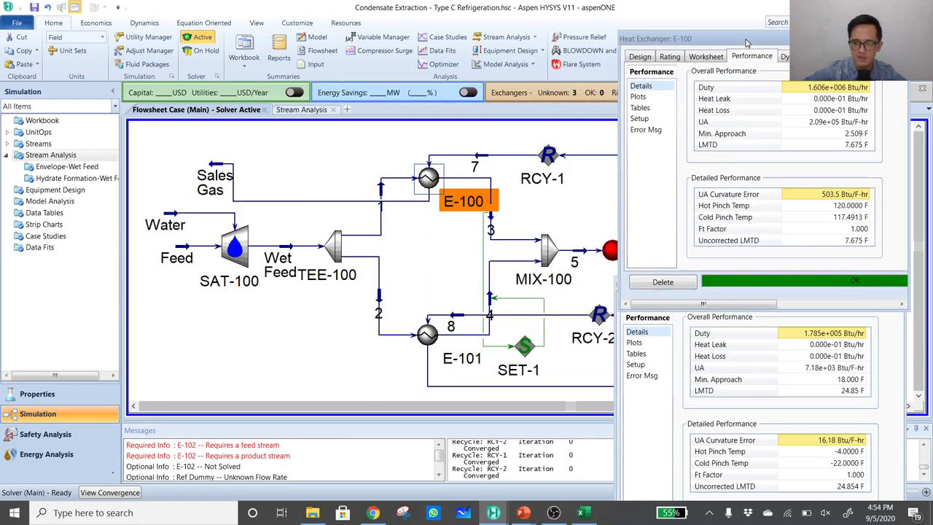
Show stream temperatures on the flowsheet and examine them around E-100, E-101 and the MIX-100 outlet to E-102
left_click(359, 154)
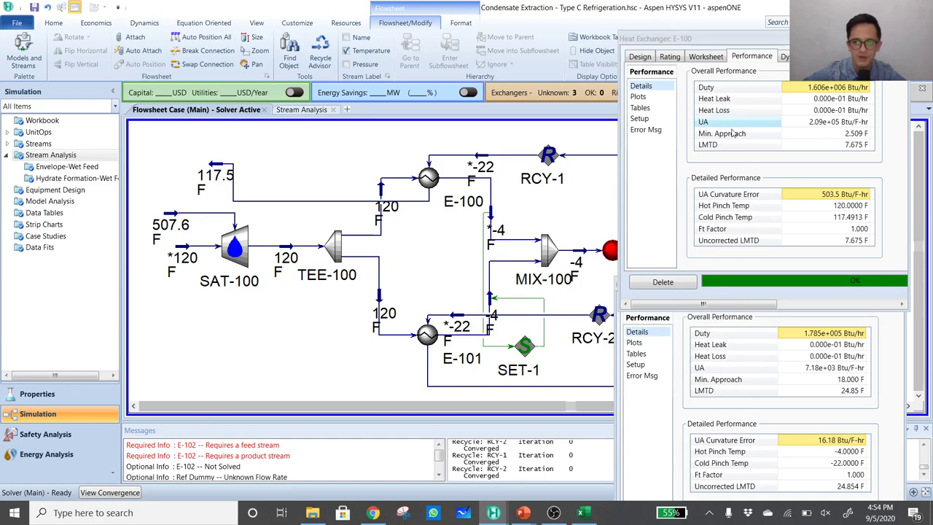
mouse_move(437, 191)
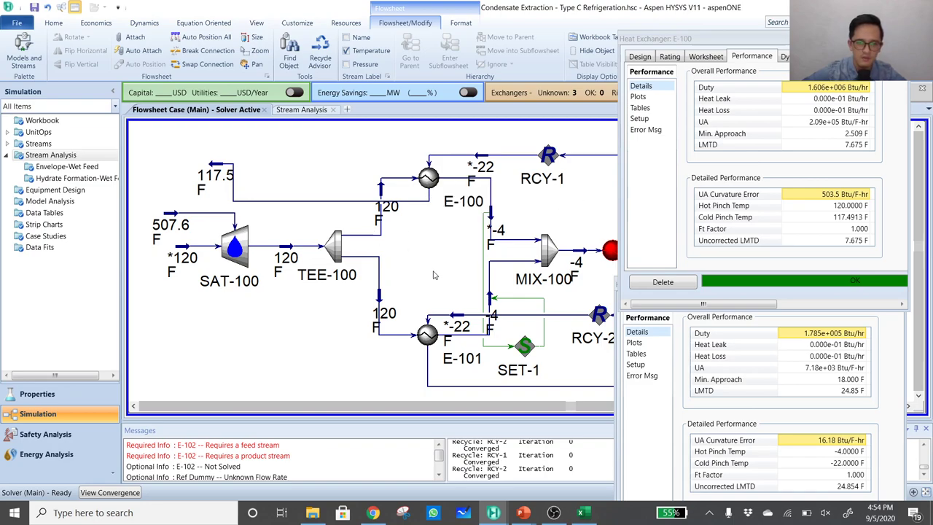
mouse_move(449, 317)
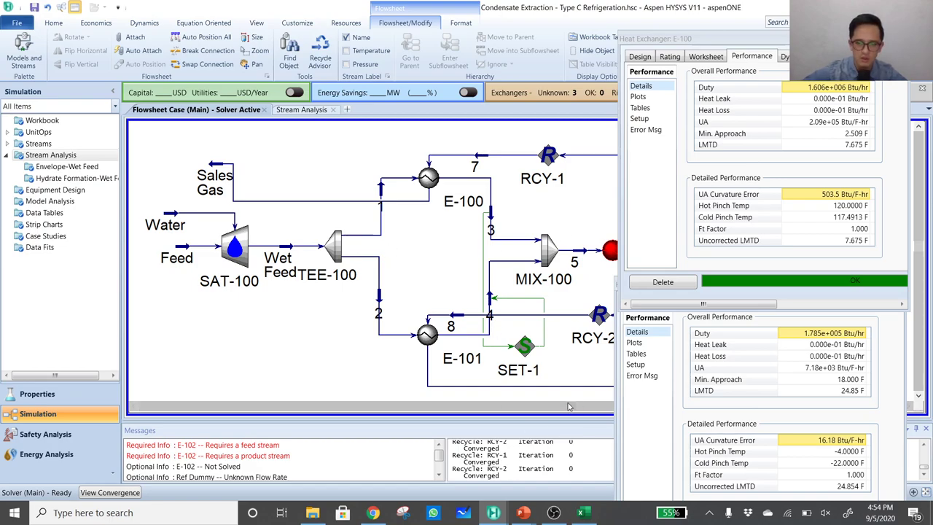
left_click_drag(572, 407, 616, 407)
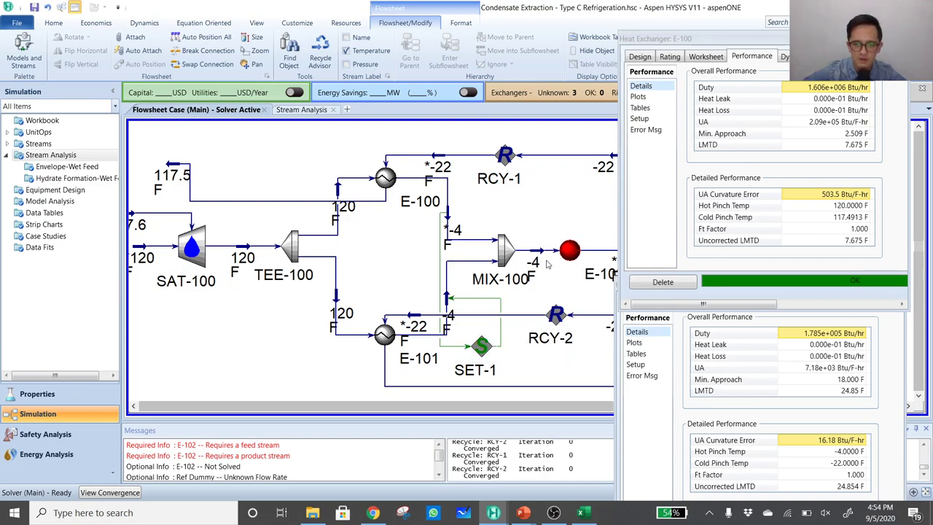
mouse_move(557, 271)
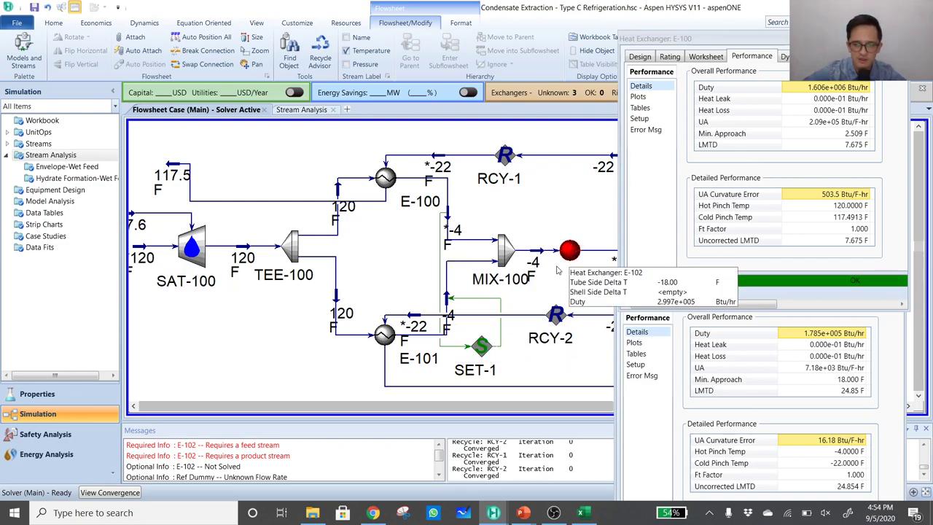
mouse_move(534, 261)
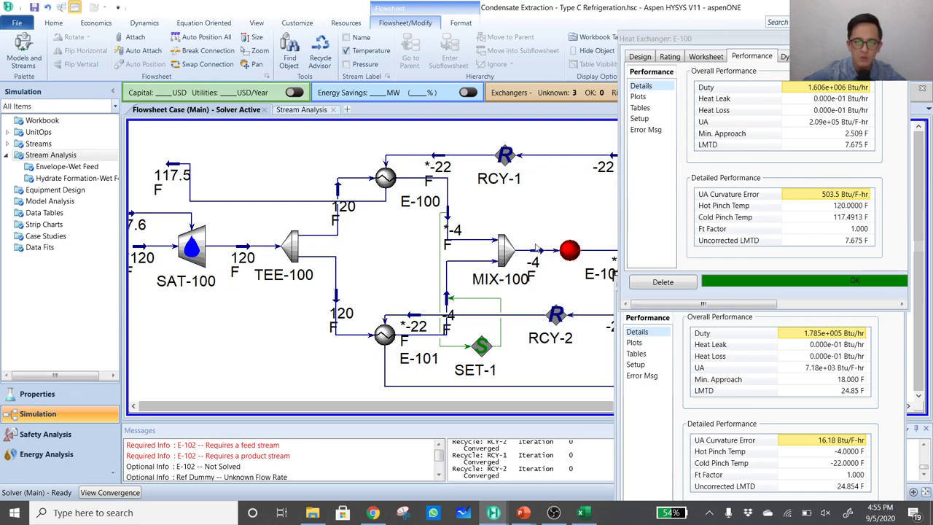
left_click(536, 253)
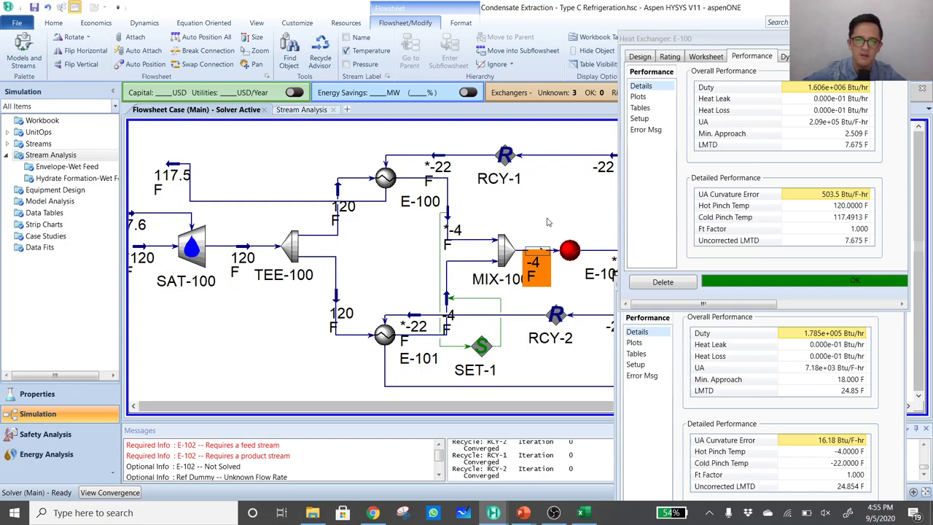
Check the minimum approach and LMTD in the performance details of E-100 and E-101
mouse_move(853, 146)
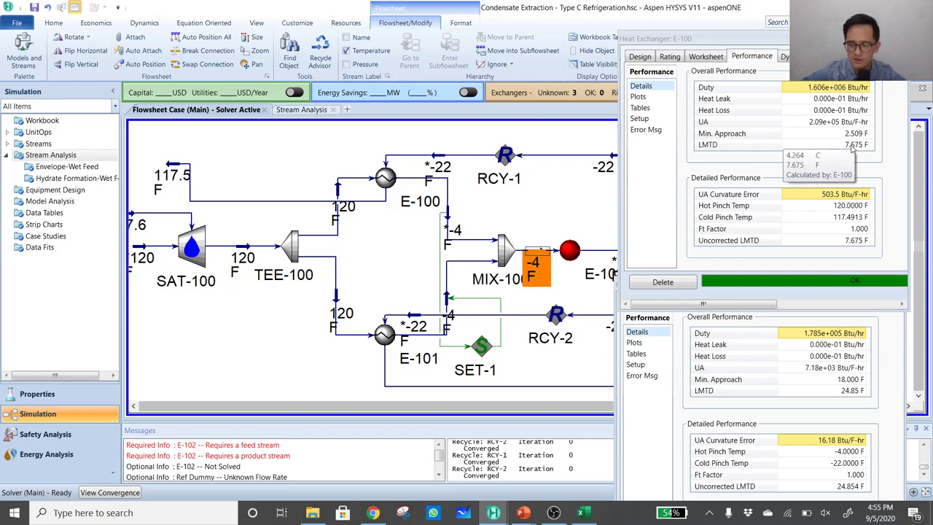
left_click(838, 135)
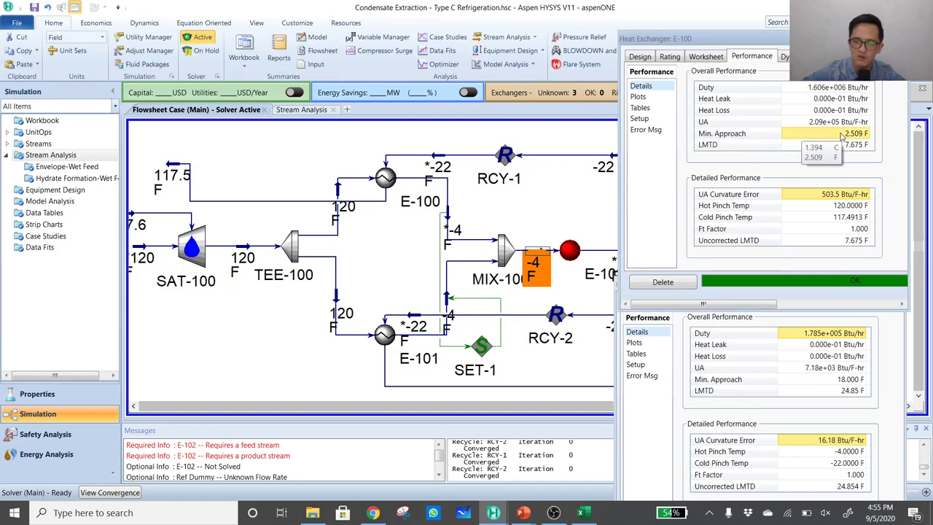
mouse_move(849, 151)
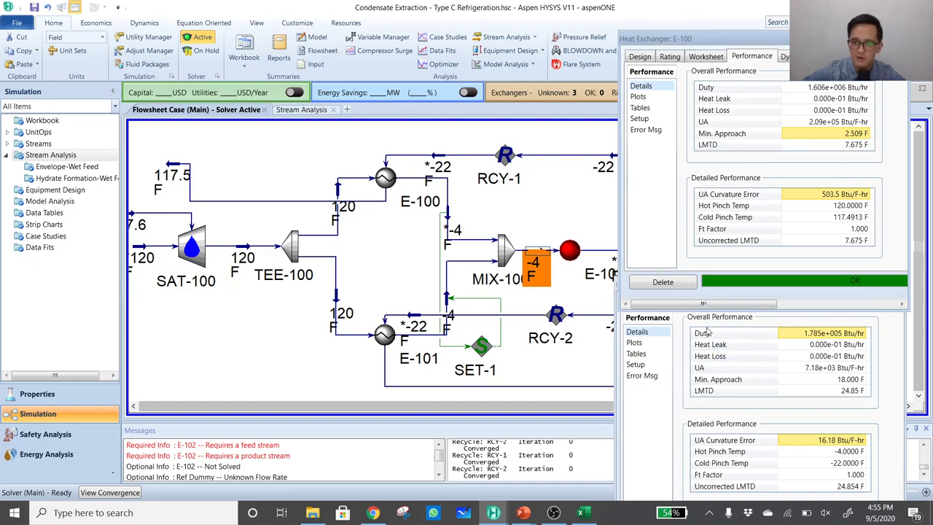
left_click(838, 343)
mouse_move(857, 380)
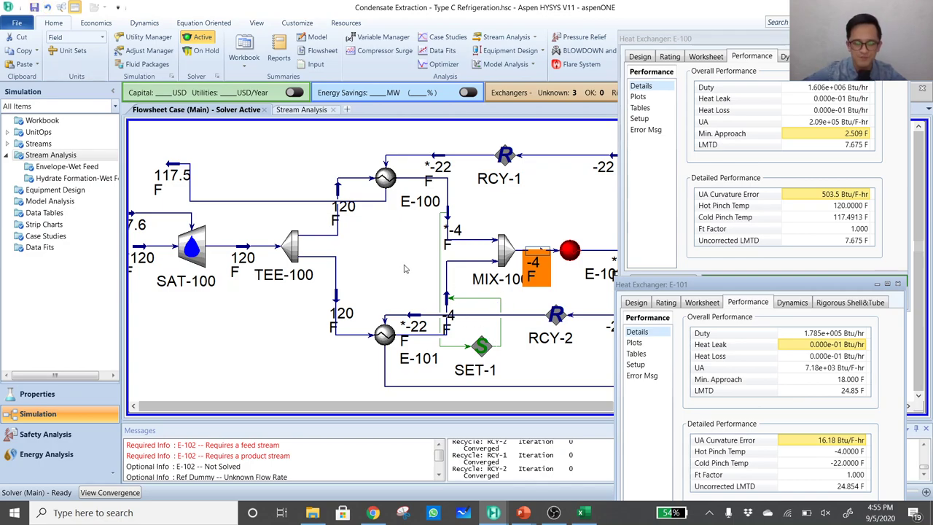
Switch the flowsheet labels back to stream names and compare the LMTD of E-100 with that of E-101
left_click(376, 264)
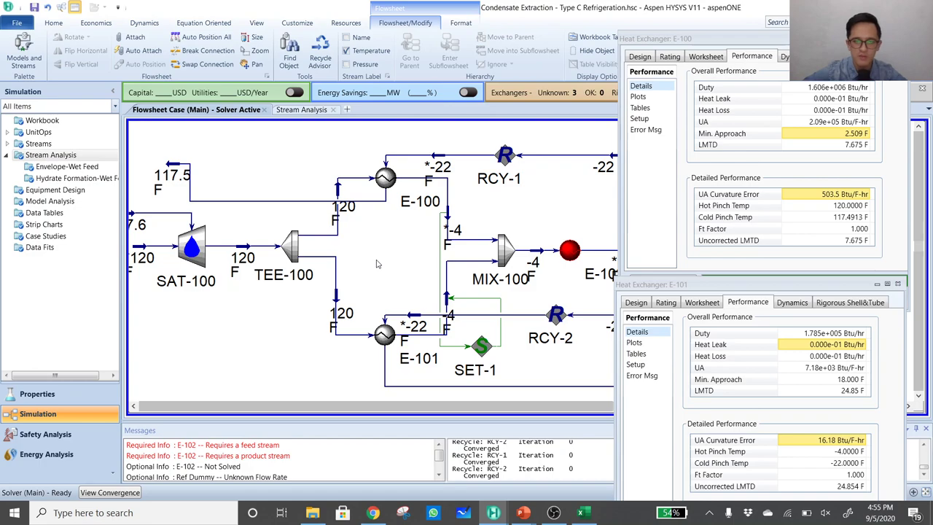
key("ctrl+n")
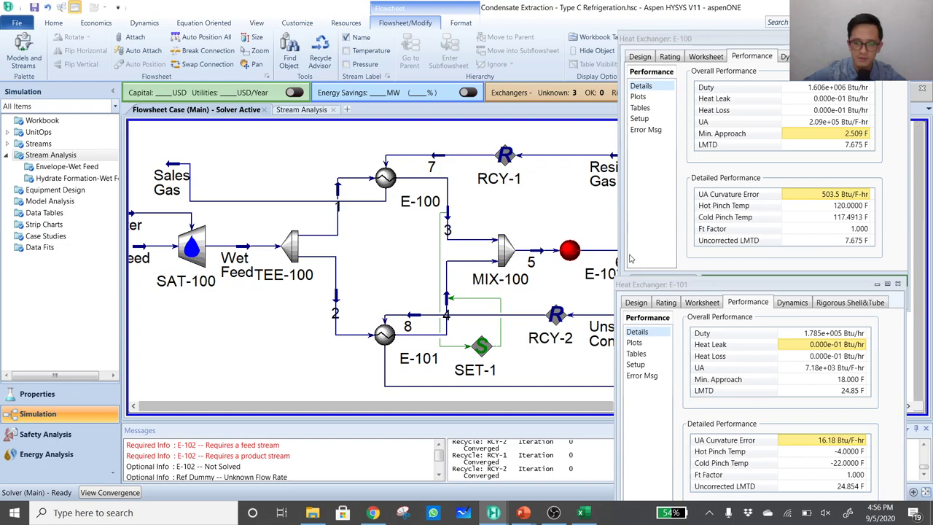
left_click(854, 145)
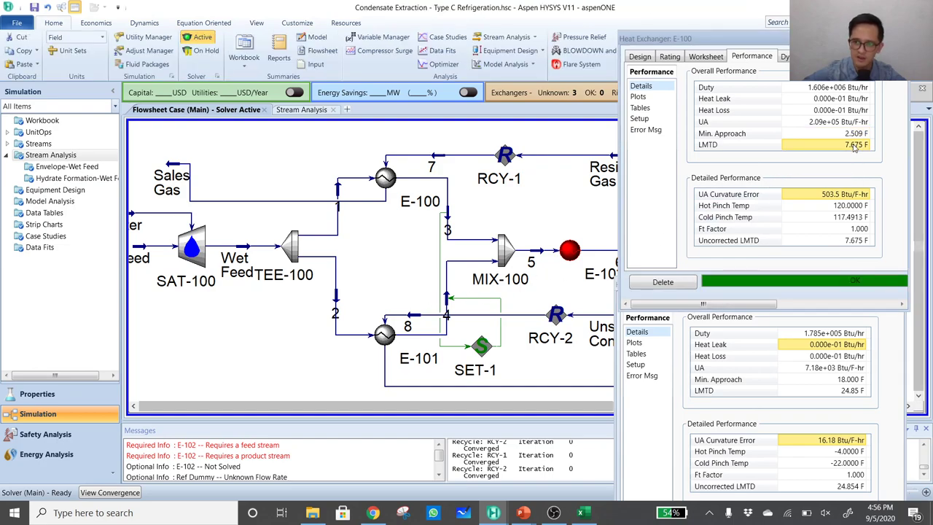
left_click(856, 391)
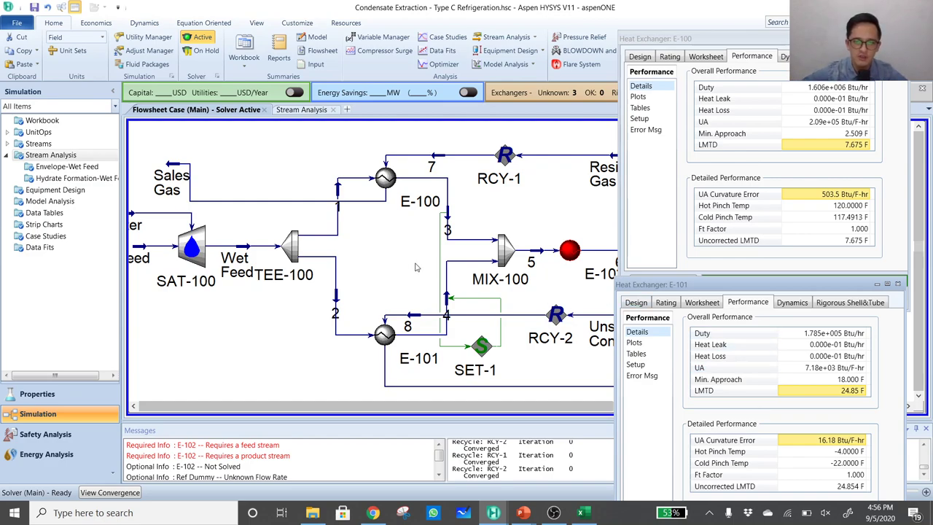
Open the split parameters of TEE-100 and move the window below the tee on the flowsheet
double_click(296, 250)
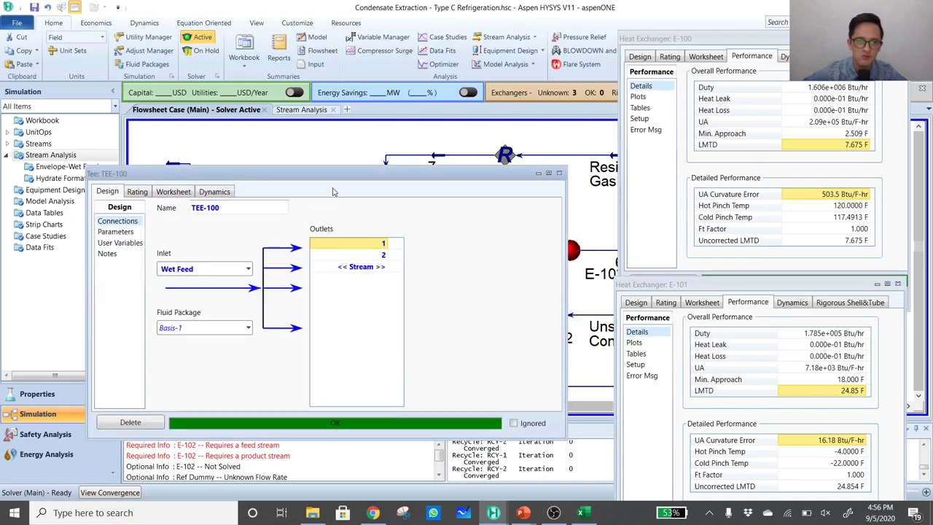
left_click_drag(338, 177, 347, 296)
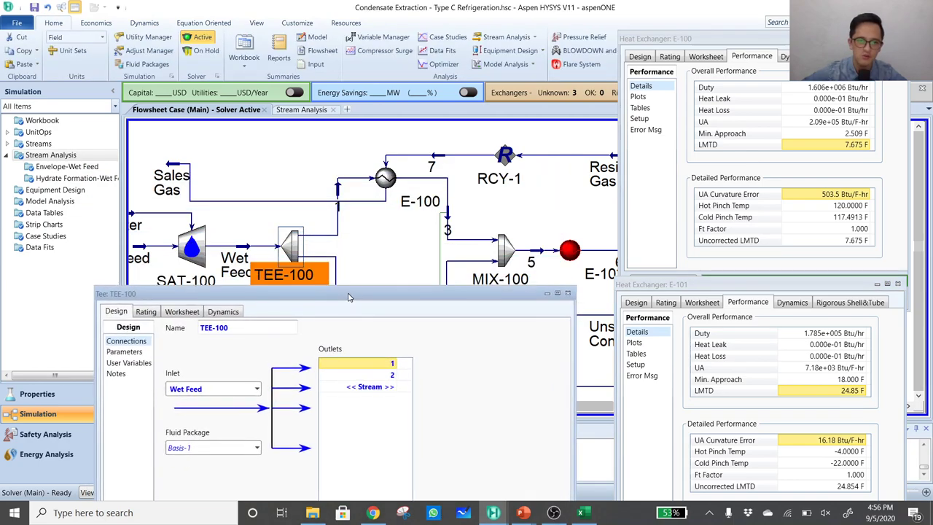
left_click(125, 352)
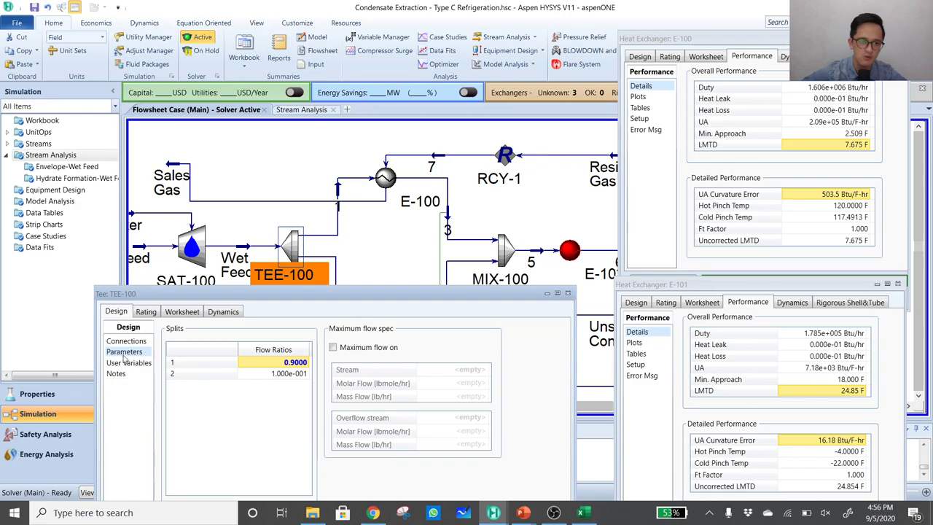
left_click_drag(377, 300, 347, 352)
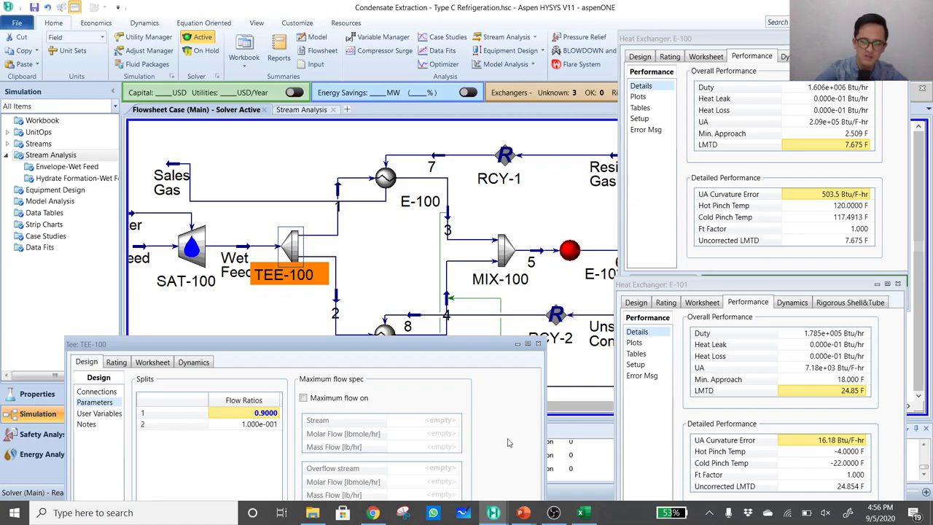
Set TEE-100's flow ratio for stream 1 to 0.85 and check the resulting LMTD of E-101
type("0.85")
key("Return")
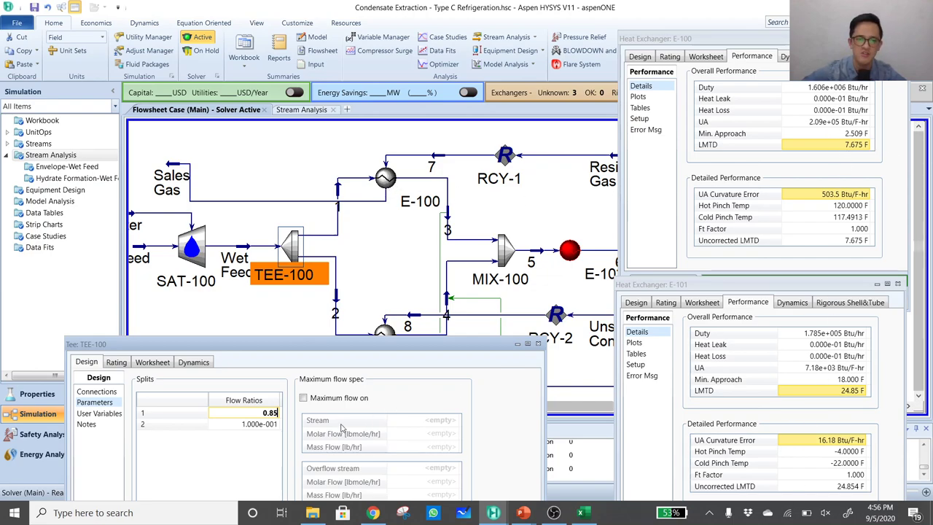
left_click(275, 414)
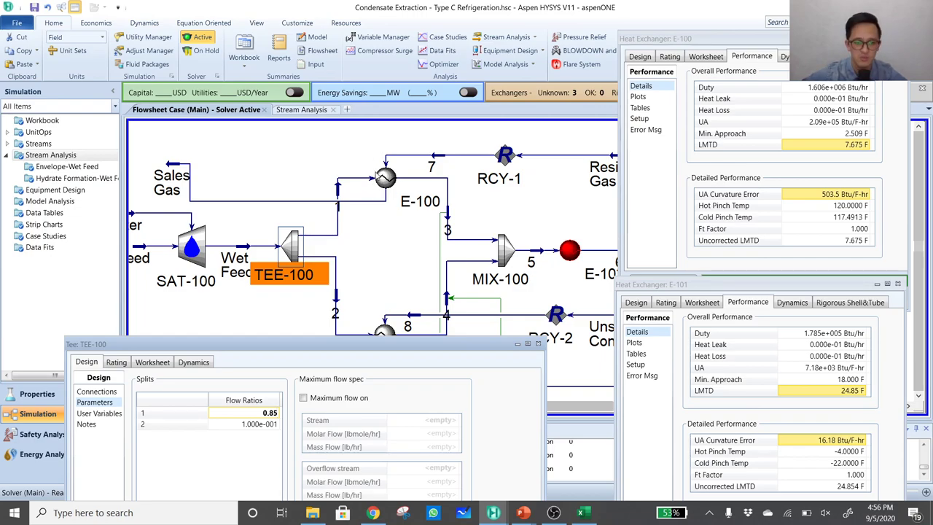
key("Return")
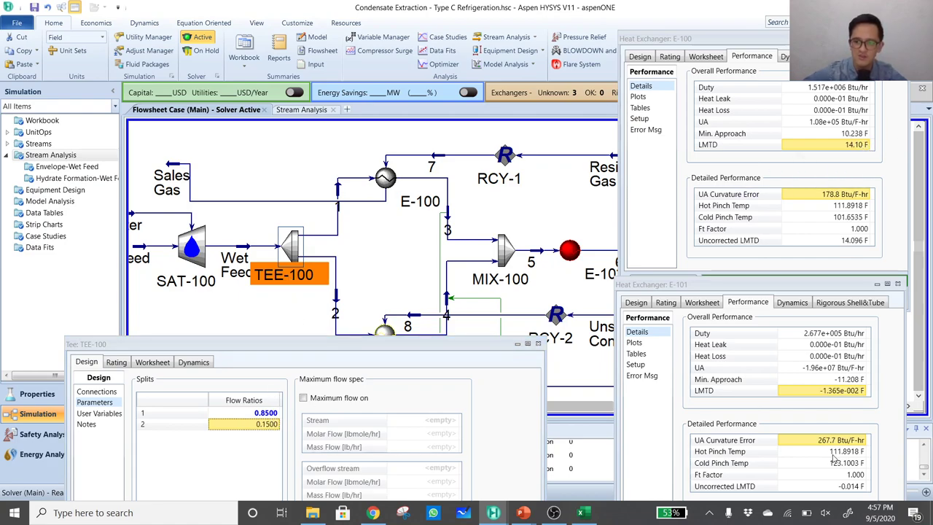
mouse_move(839, 392)
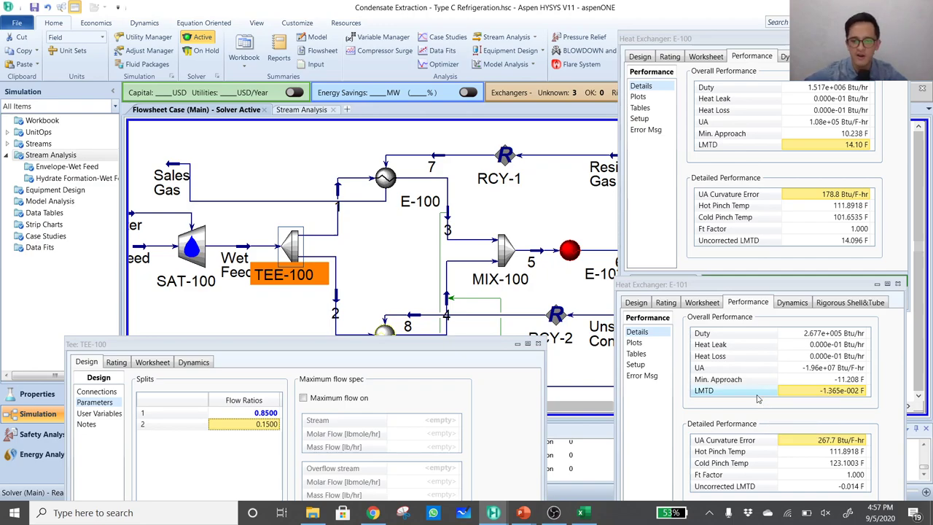
Try a flow ratio of 0.88 for stream 1 in TEE-100 and check the LMTD of E-100
left_click(268, 416)
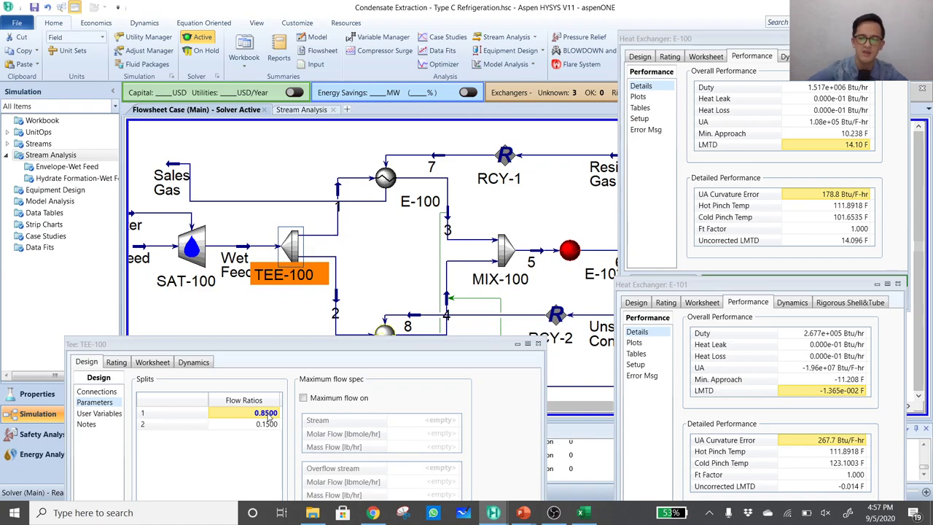
type("0.88")
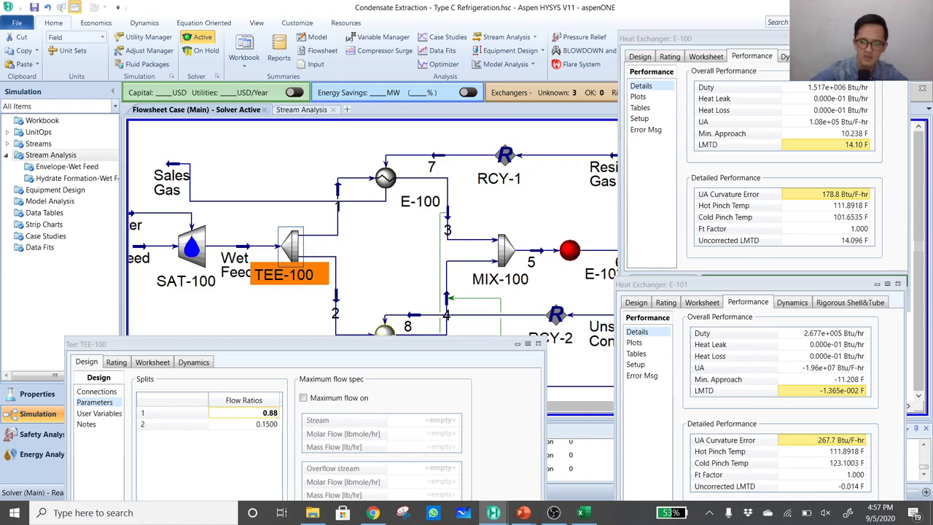
key("Return")
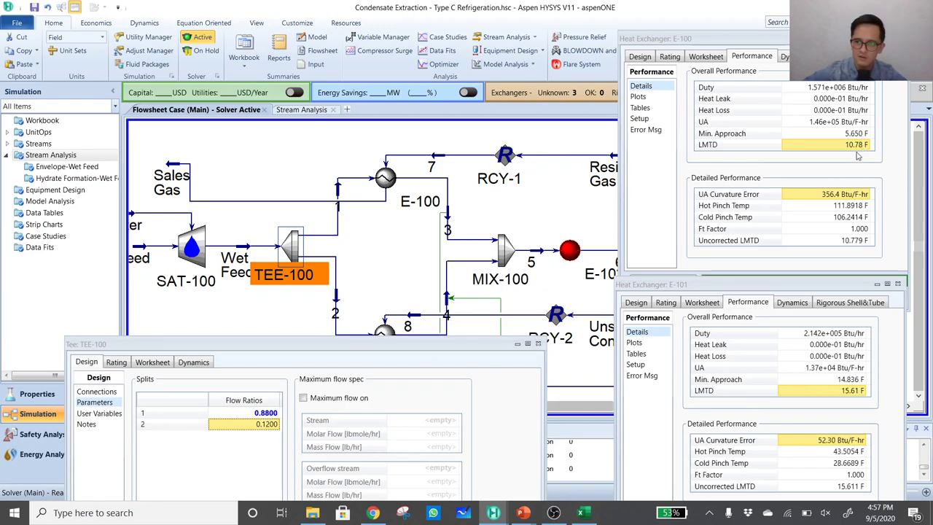
mouse_move(858, 148)
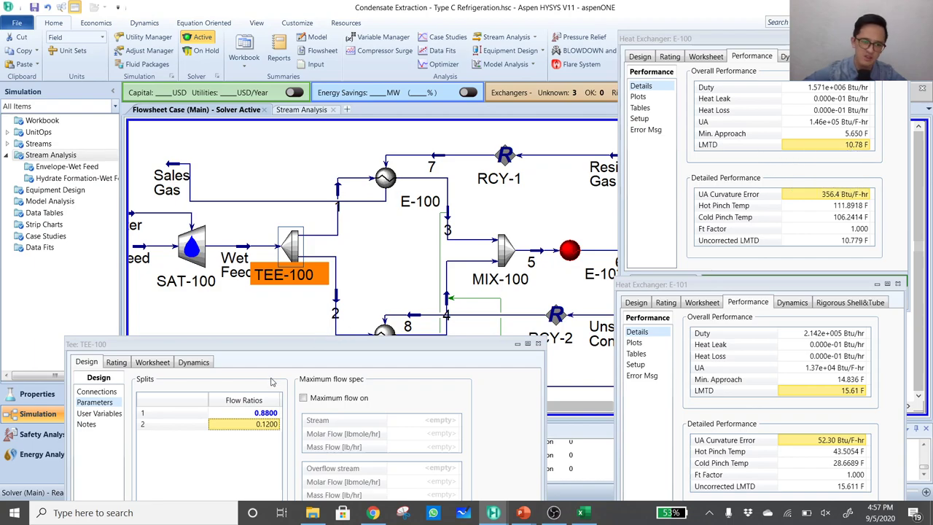
Try TEE-100 flow ratios of 0.87 and 0.865 for stream 1, comparing the LMTDs of E-100 and E-101
left_click(269, 414)
type("0.87")
key("Return")
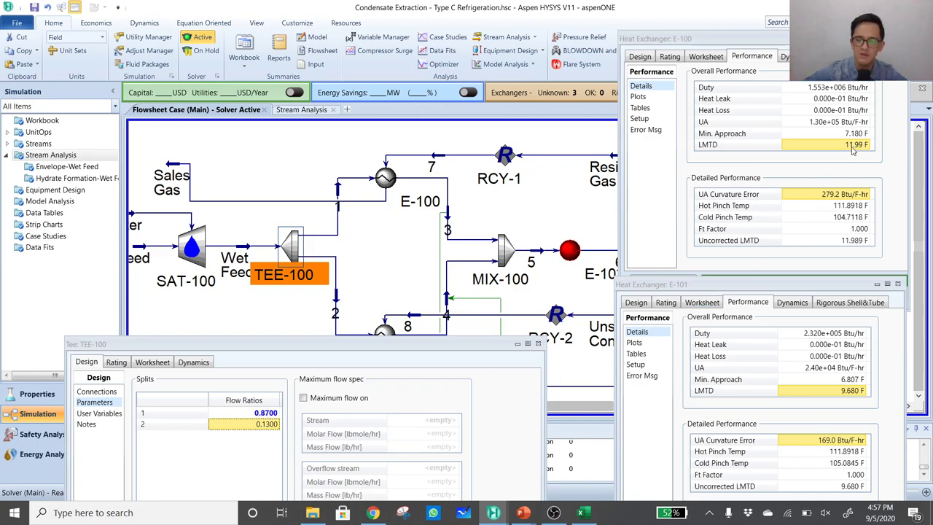
left_click(269, 414)
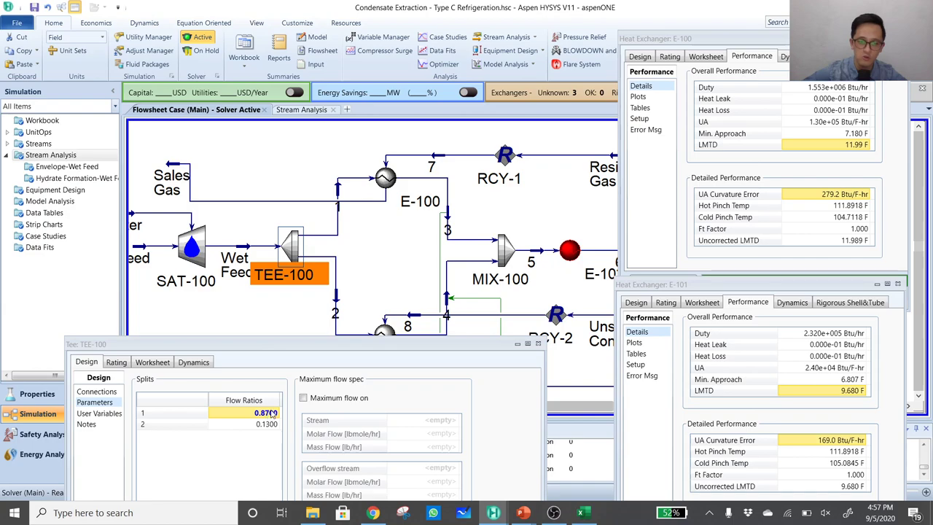
type("0.865")
key("Return")
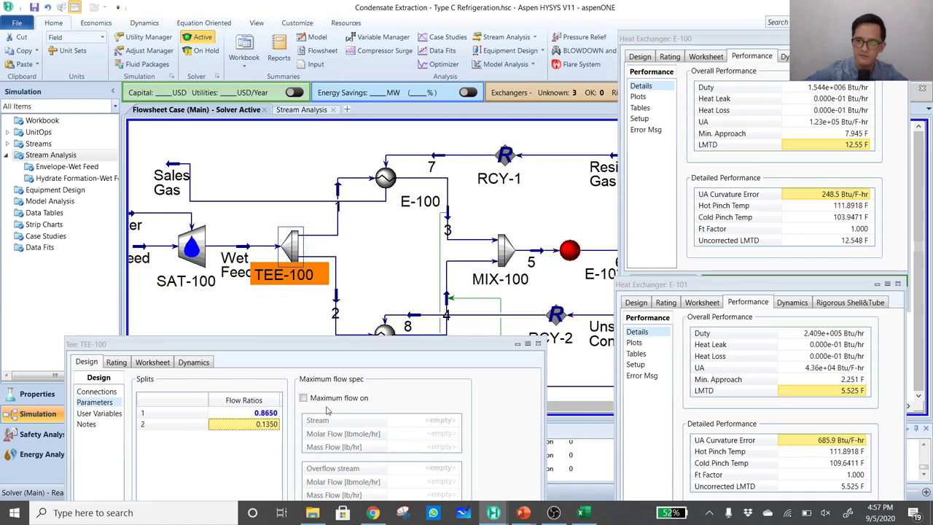
Try TEE-100 flow ratios of 0.875, 0.878 and 0.872 for stream 1 to bring both exchanger LMTDs closer together
left_click(269, 412)
type("0")
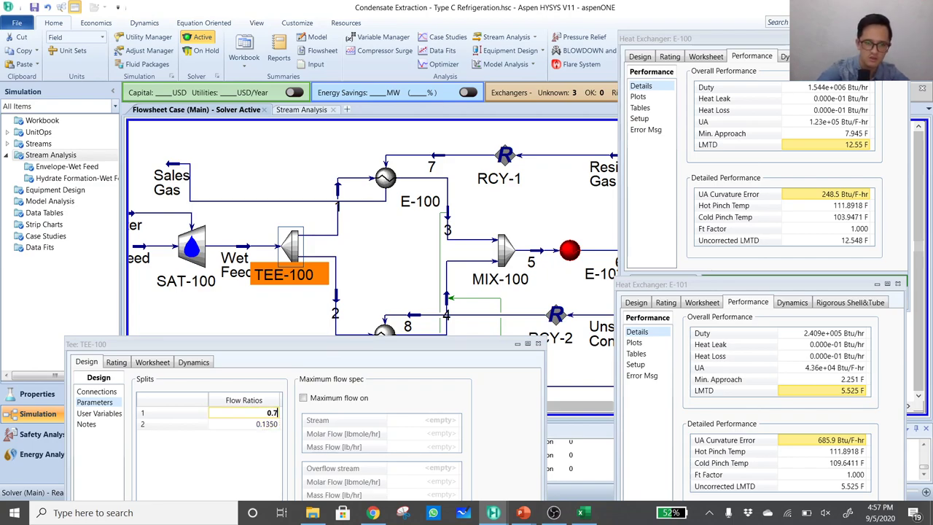
type(".875")
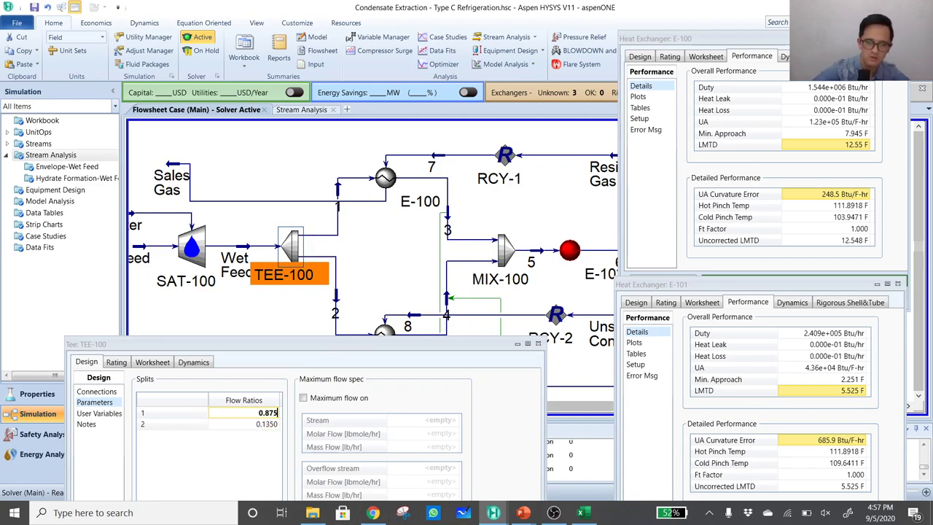
key("Return")
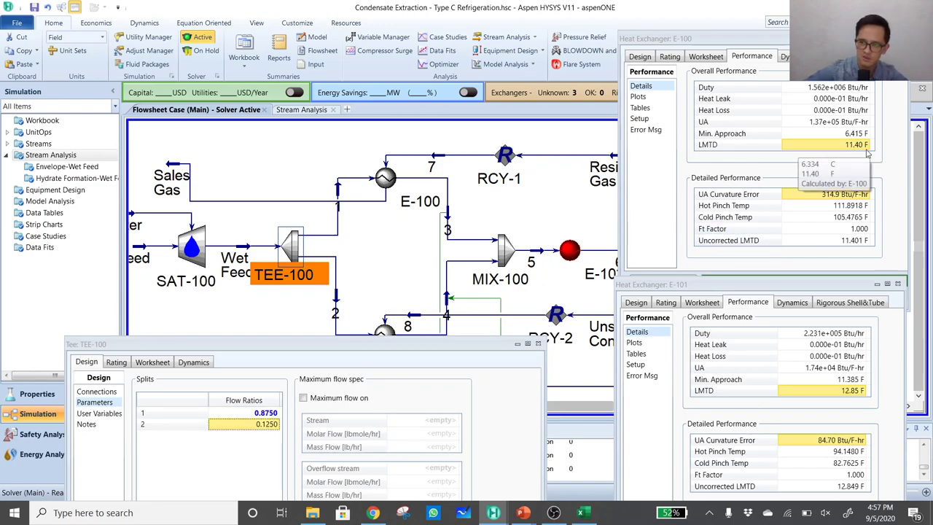
left_click(259, 413)
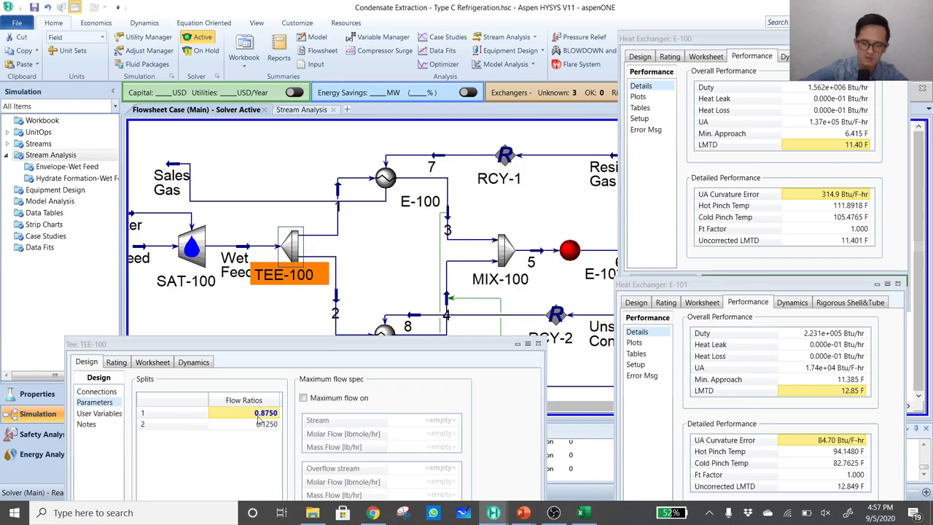
type("0.878")
key("Return")
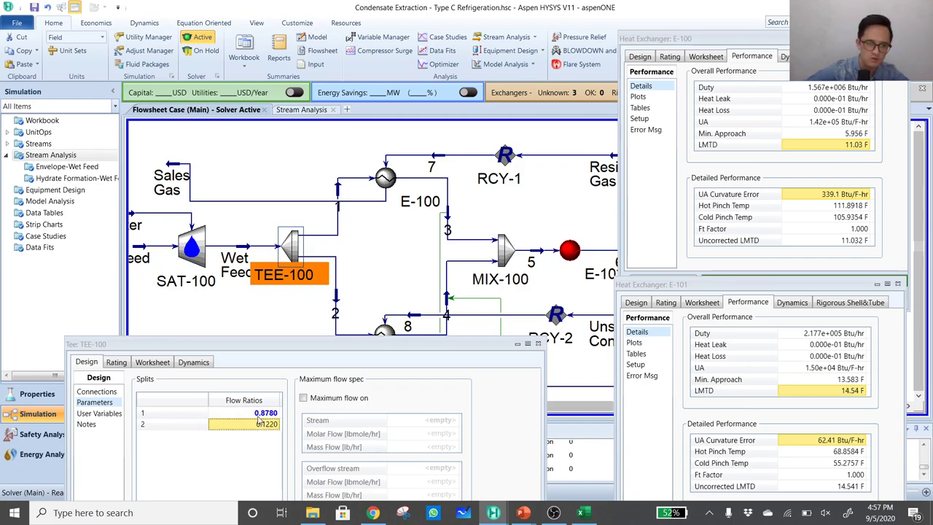
left_click(269, 416)
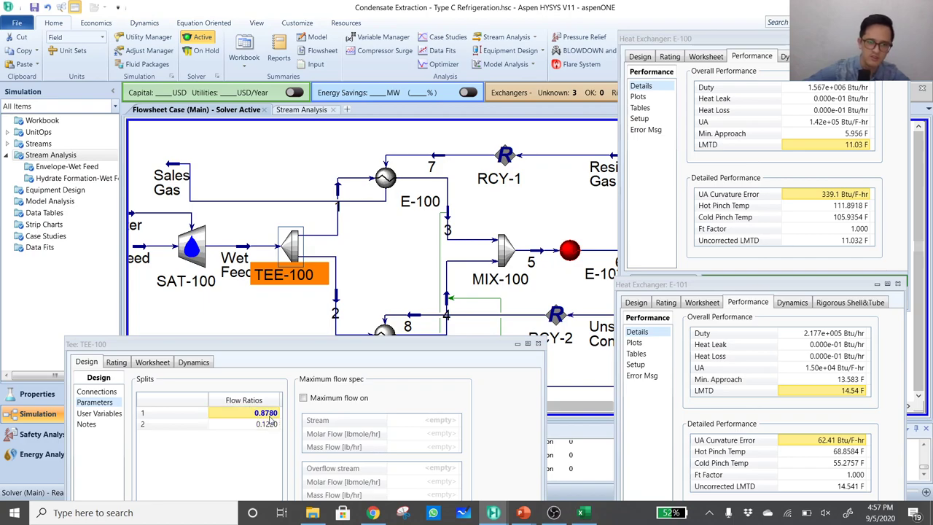
type("0.872")
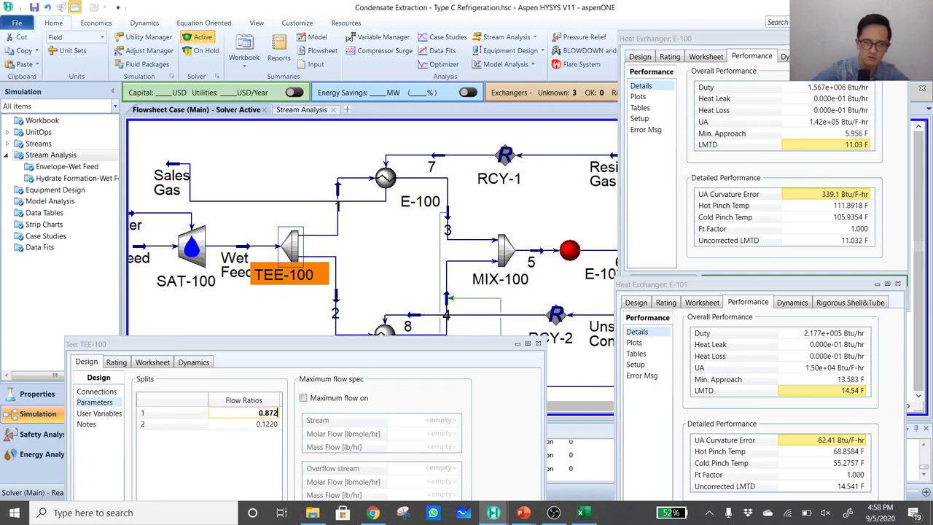
key("Return")
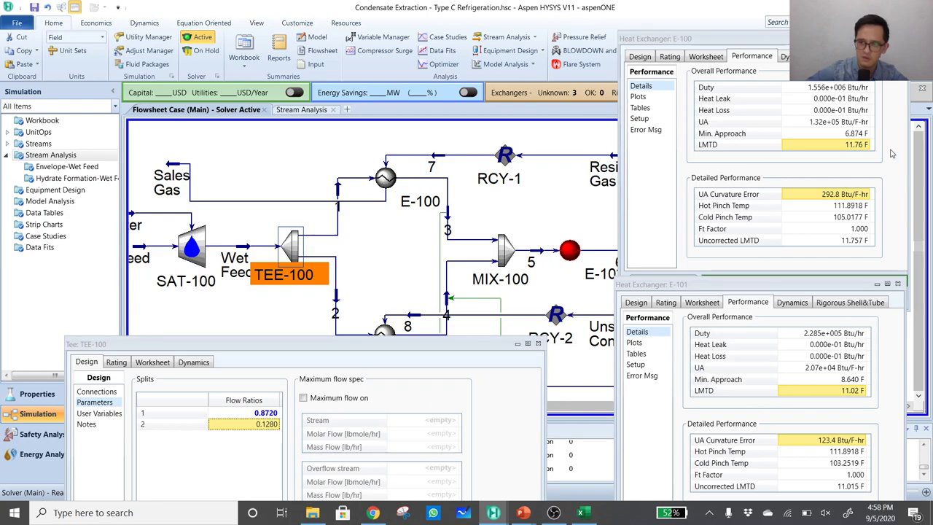
Set TEE-100's flow ratio for stream 1 to 0.873 and save the case
left_click(267, 416)
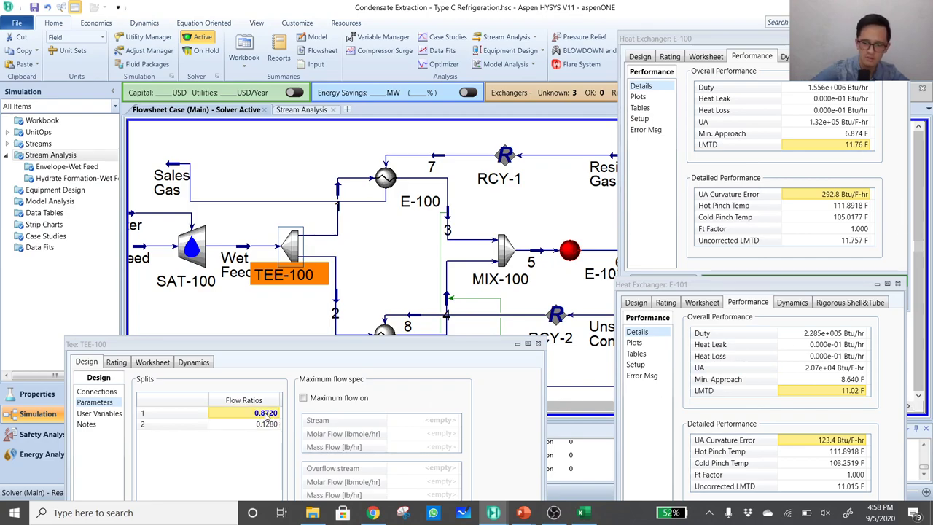
type("0.873")
key("Return")
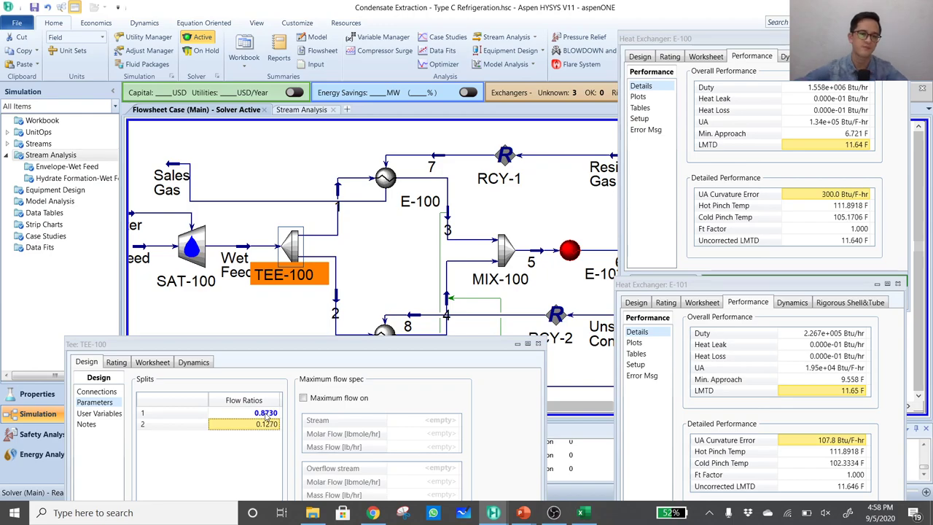
left_click(34, 7)
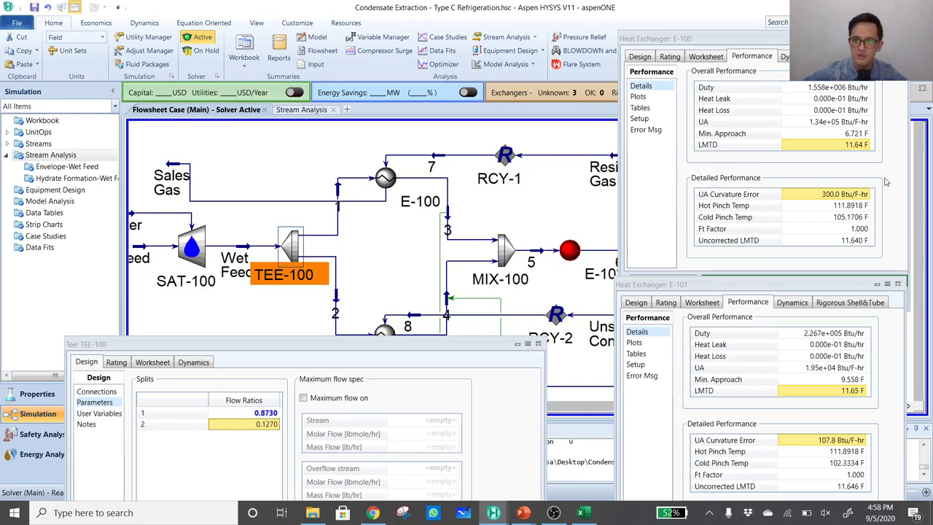
mouse_move(854, 150)
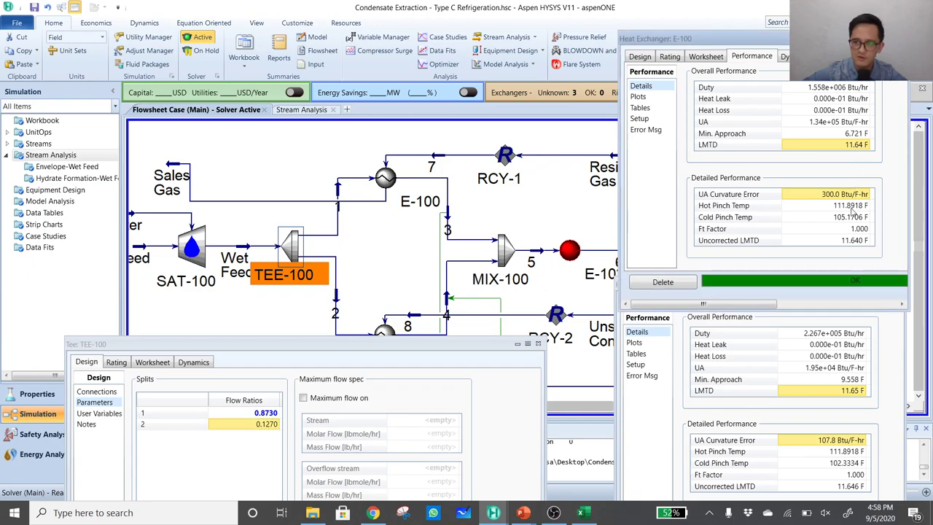
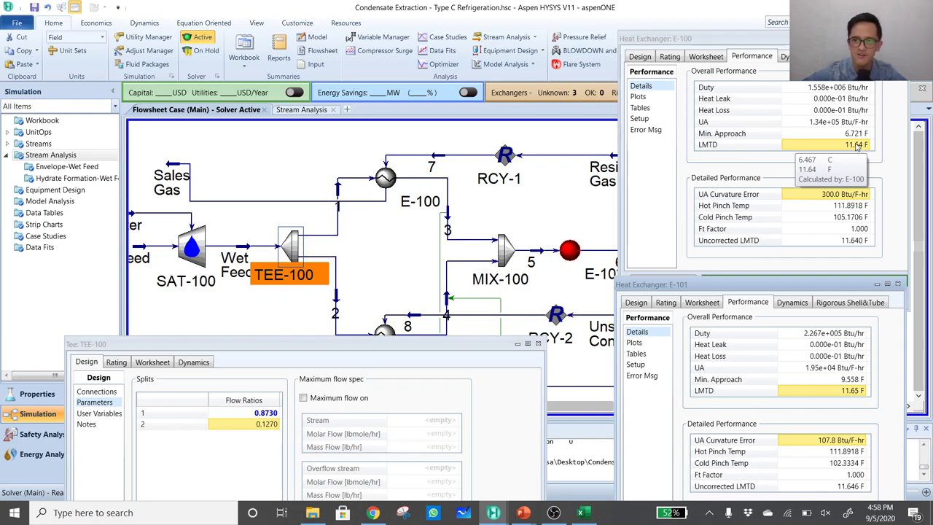
Close the TEE-100 window and place the E-101 window below E-100's with both performance details readable
left_click(536, 343)
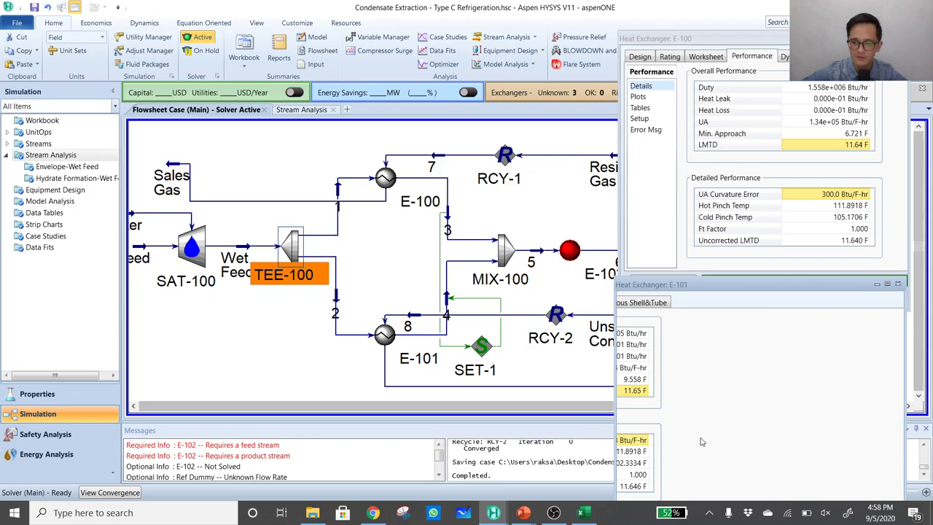
left_click_drag(748, 289, 749, 213)
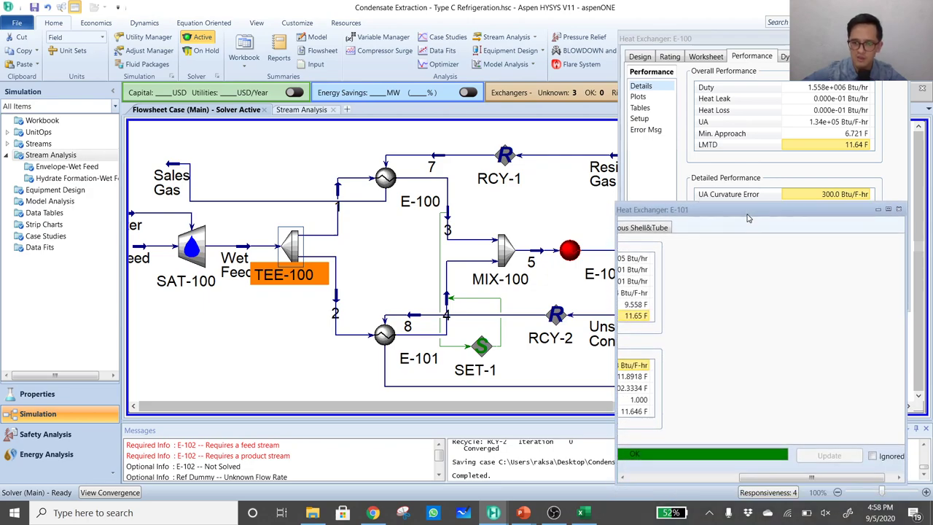
left_click(682, 479)
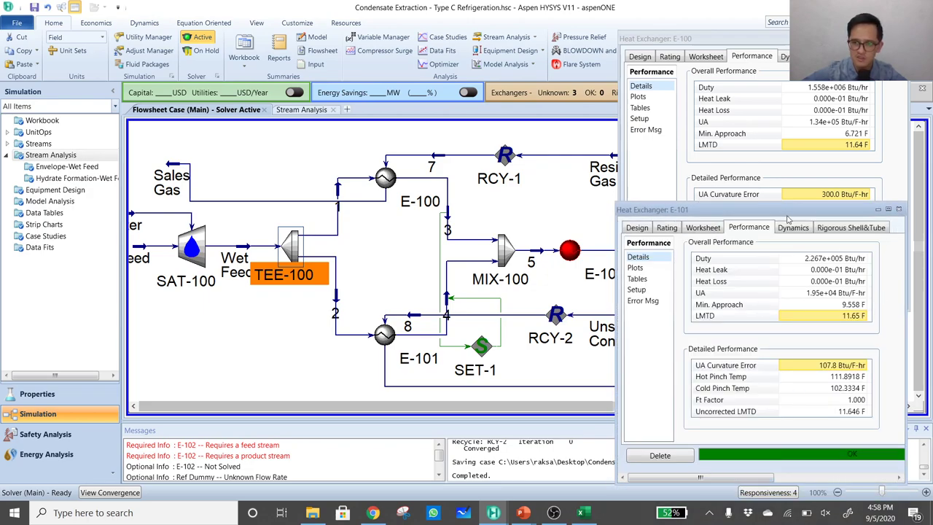
left_click_drag(785, 210, 785, 316)
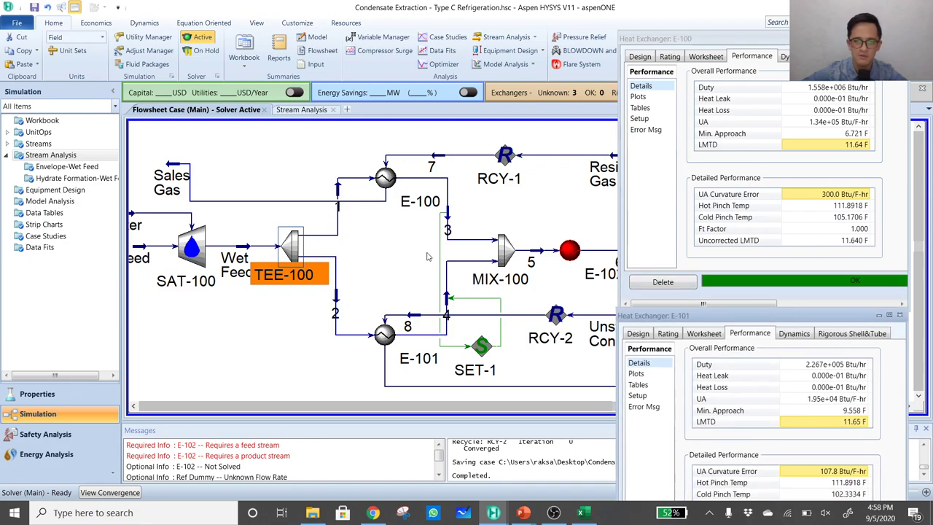
Inspect outlet streams 3 and 4 of the exchangers, switching the flowsheet labels between stream names and temperatures
left_click(392, 260)
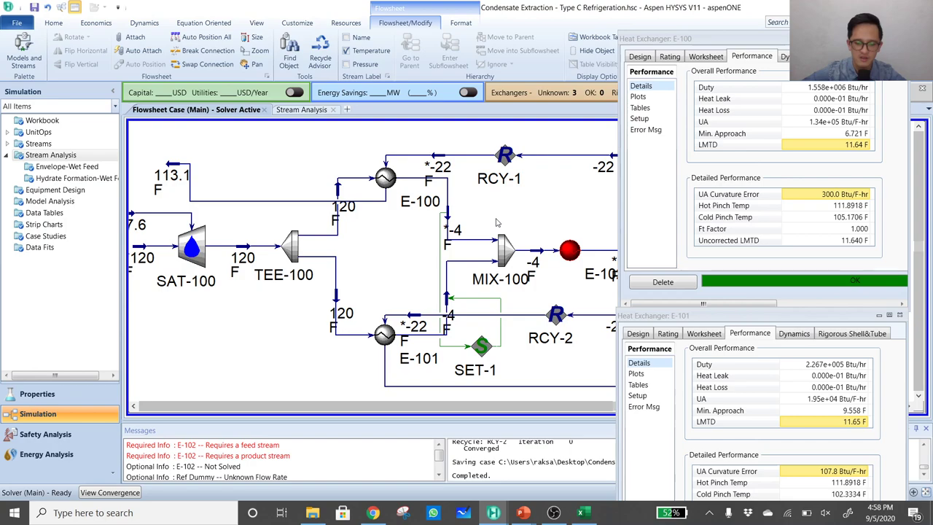
mouse_move(447, 229)
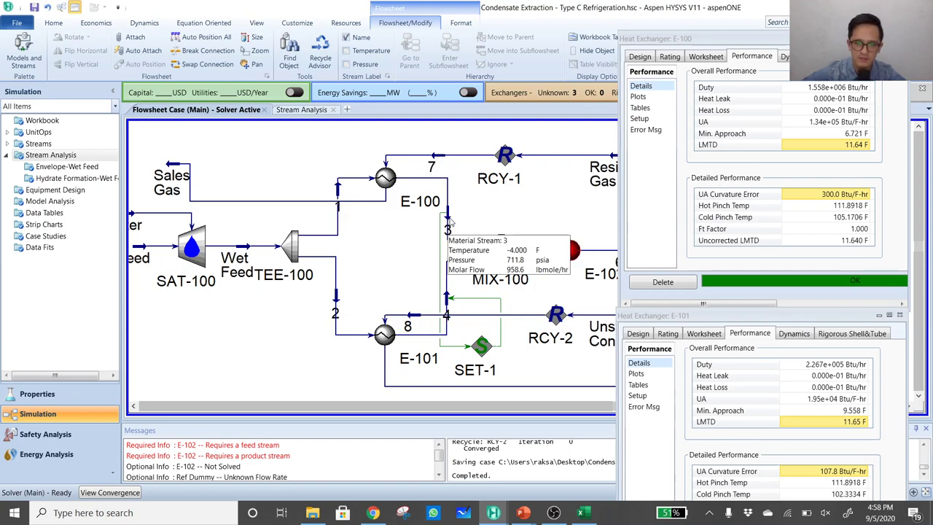
mouse_move(446, 310)
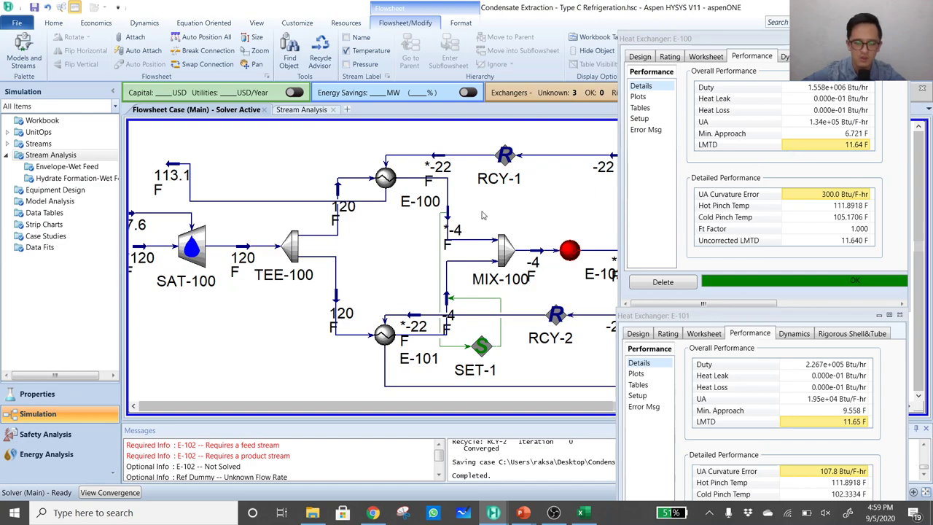
Open material stream 3, set its temperature to 0 F and check the LMTDs of E-100 and E-101
double_click(447, 218)
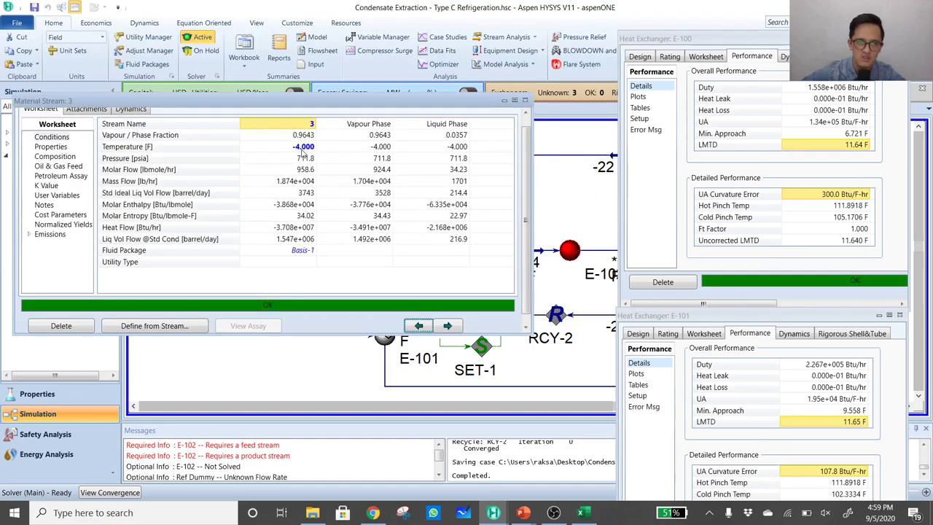
left_click(303, 147)
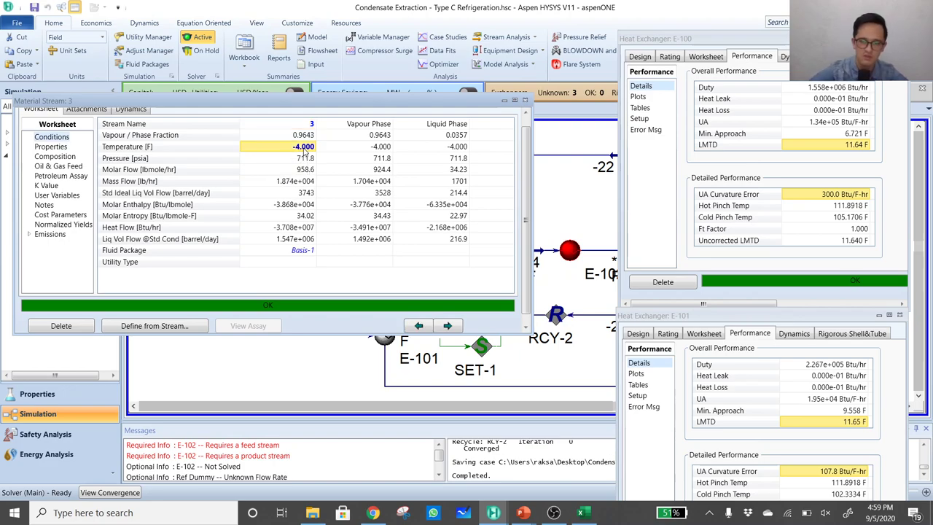
type("0")
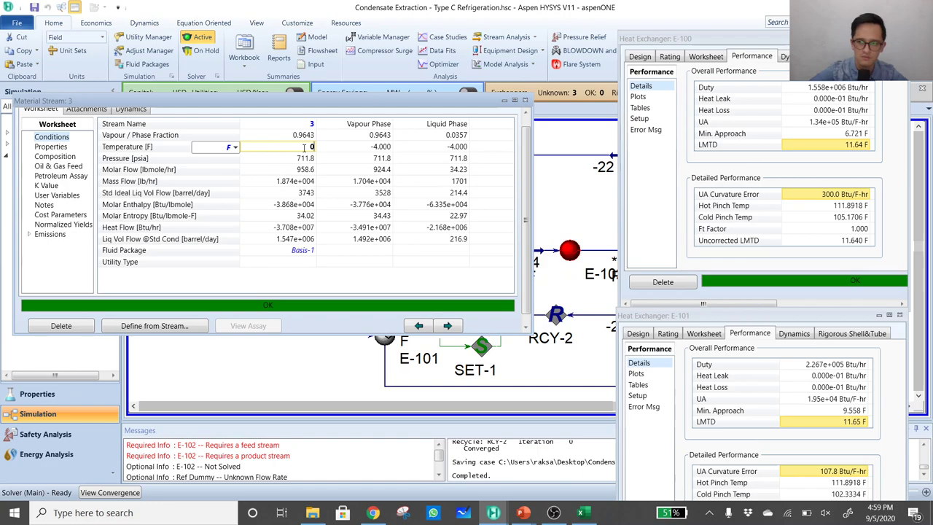
key("Return")
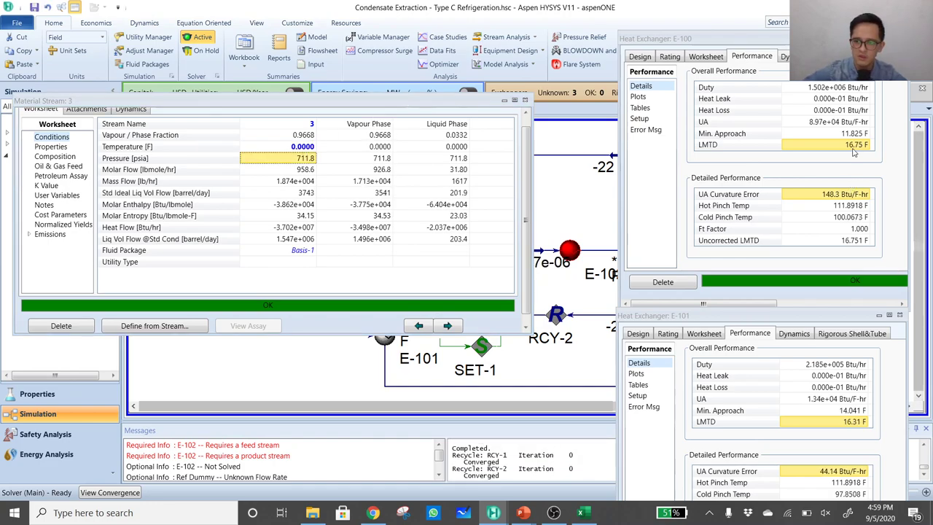
mouse_move(854, 427)
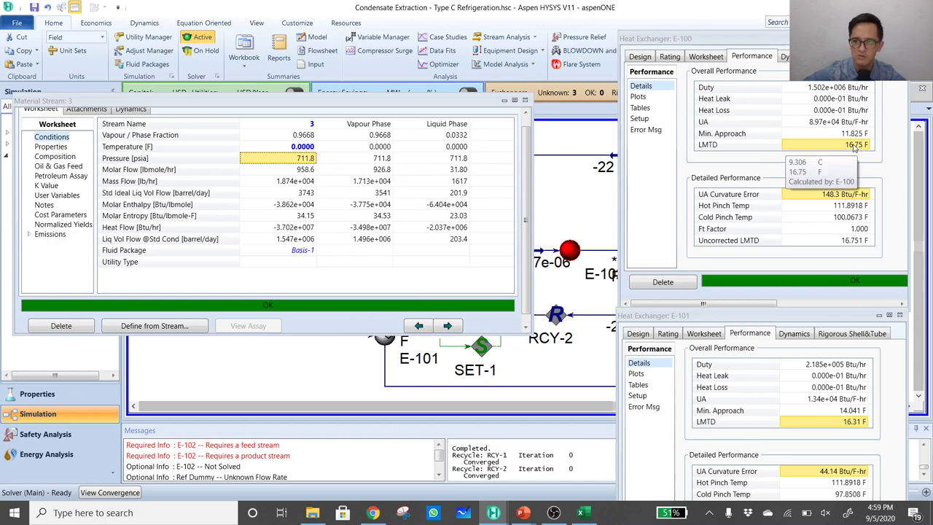
Try stream 3 temperatures of 1 F and 1.5 F while comparing the LMTDs of both exchangers
left_click(307, 147)
type("1")
key("Return")
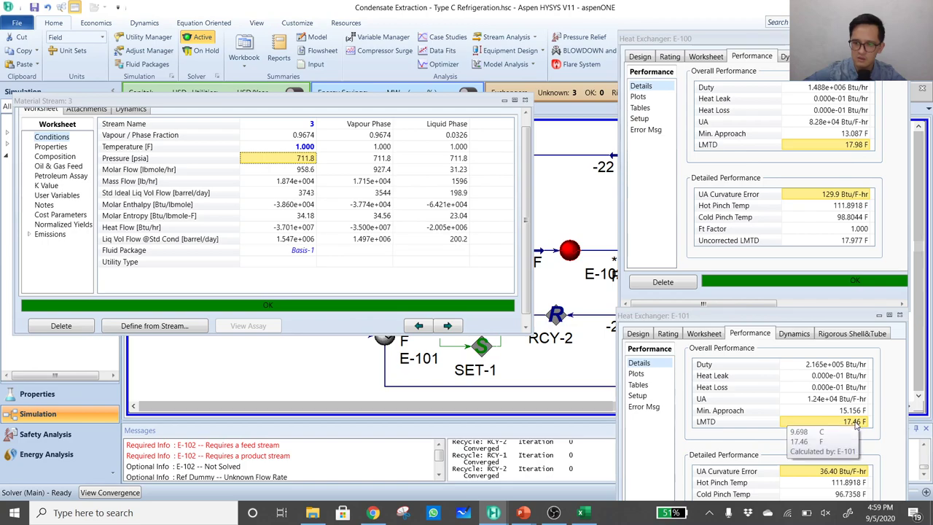
left_click(310, 147)
left_click(311, 147)
type("1.5")
key("Return")
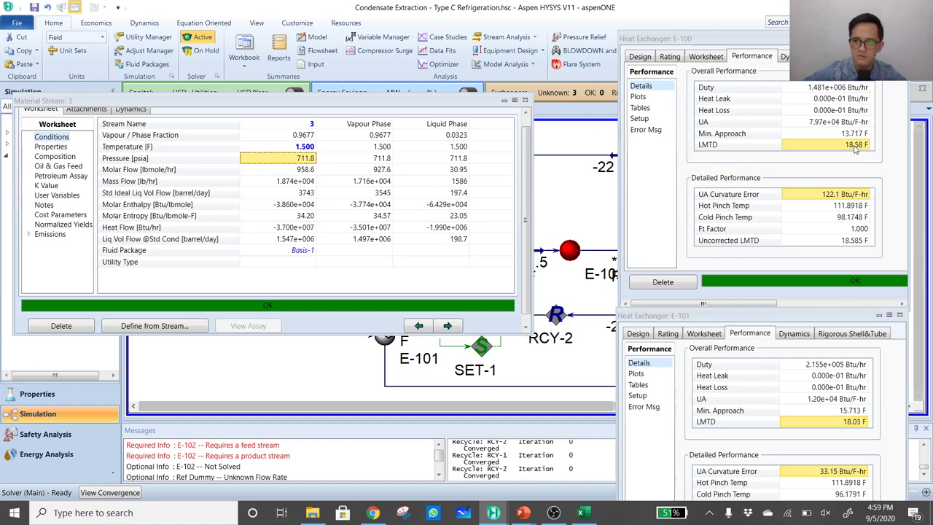
Set the temperature of stream 3 to 1.4 F and close its window
left_click(298, 146)
type("1.4")
key("Return")
mouse_move(298, 148)
key("Escape")
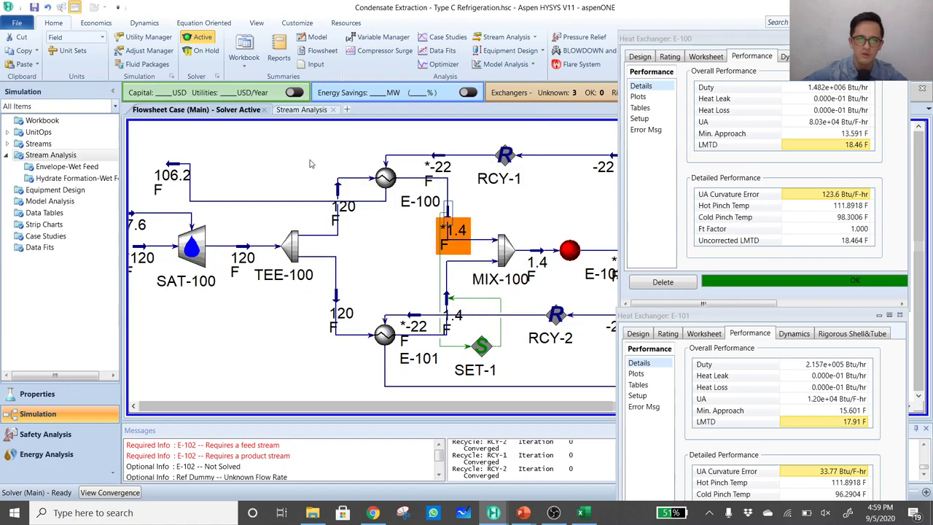
Open the TEE-100 split parameters and try first flow ratios of 0.874 and 0.8735 while comparing the LMTDs of E-100 and E-101
double_click(304, 255)
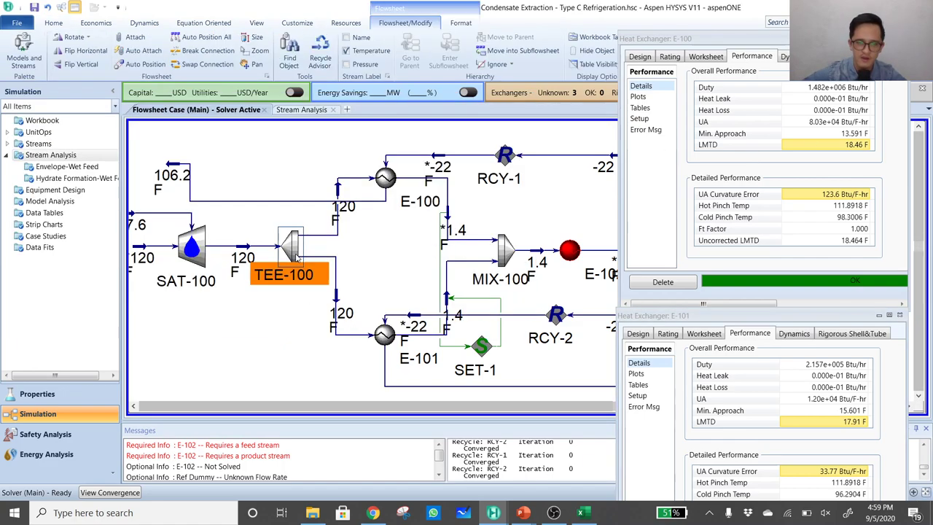
left_click(68, 183)
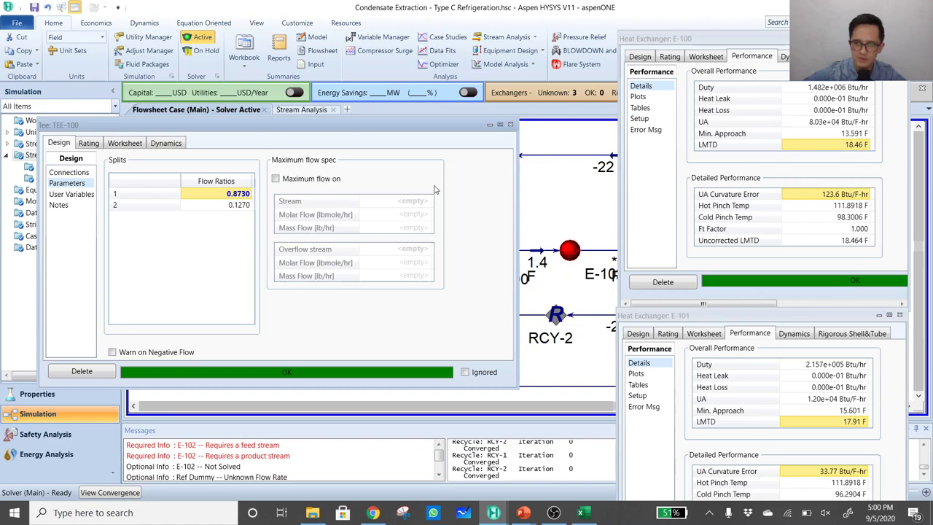
left_click(241, 194)
type("0.874")
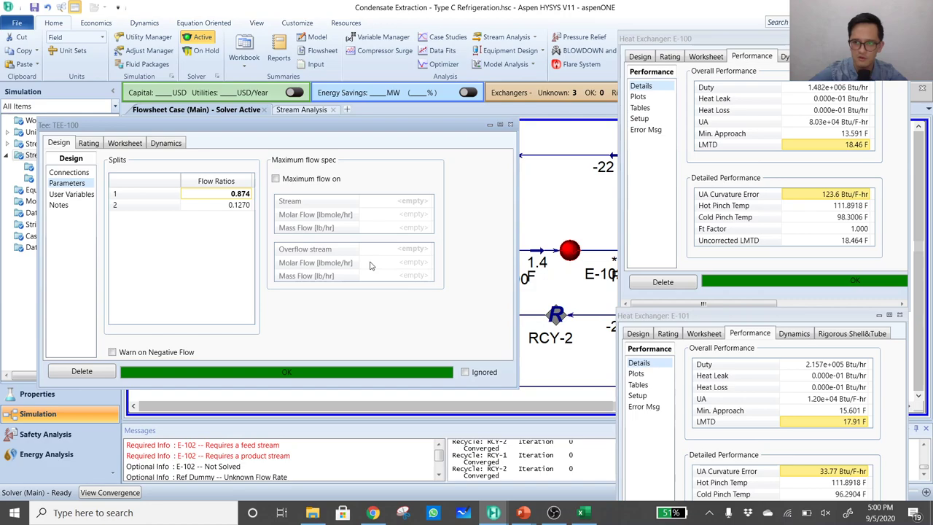
key("Return")
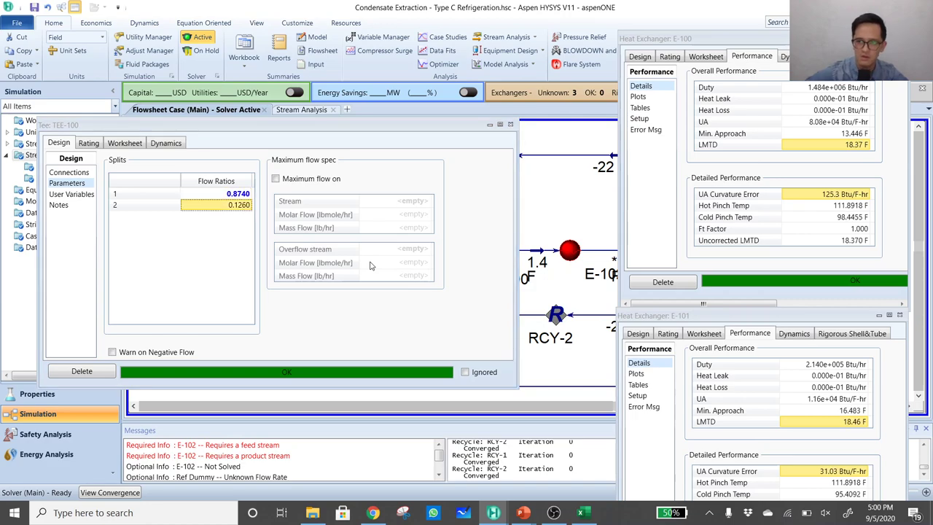
left_click(243, 193)
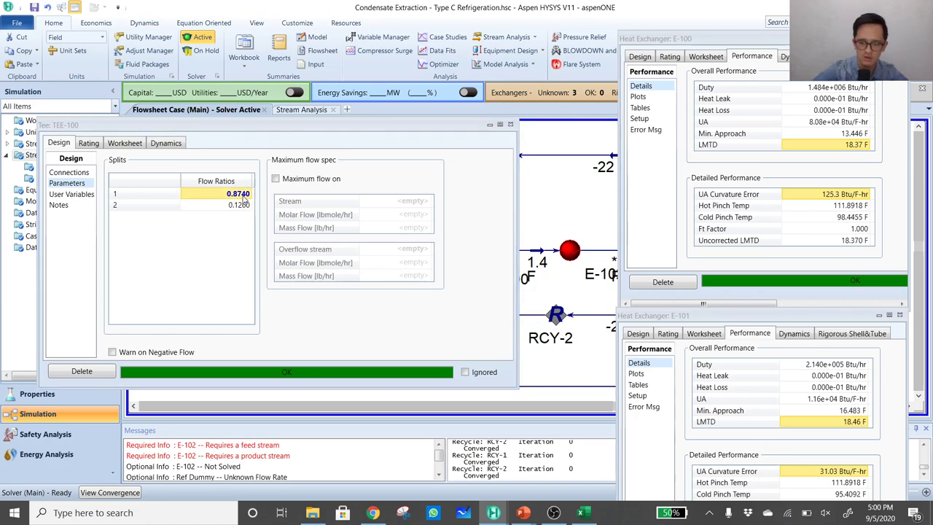
type("0.8")
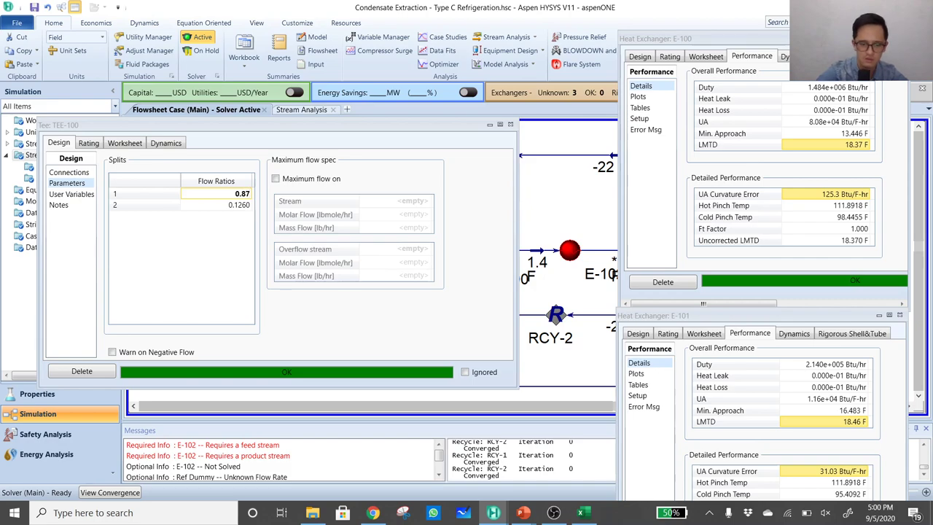
key("Return")
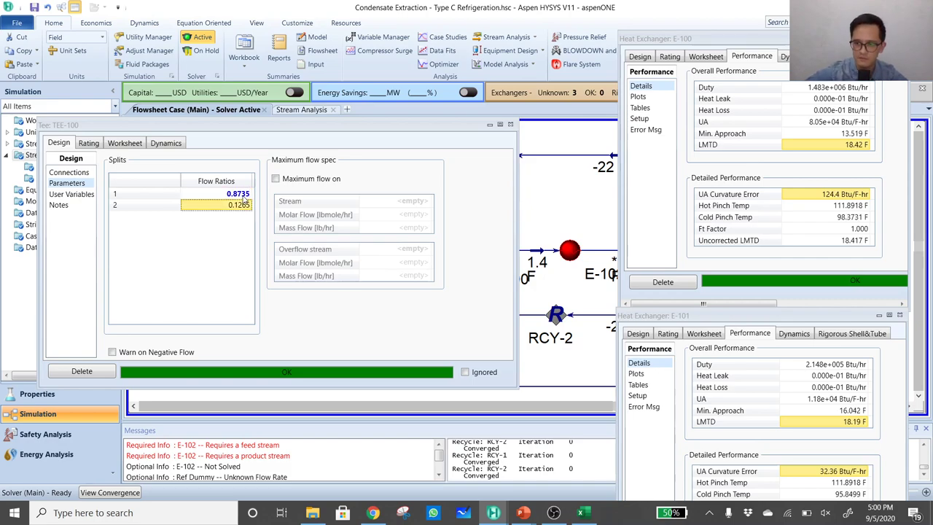
Try TEE-100 first flow ratios of 0.8736 and 0.8738 while comparing the LMTDs of both exchangers
left_click(242, 193)
type("0")
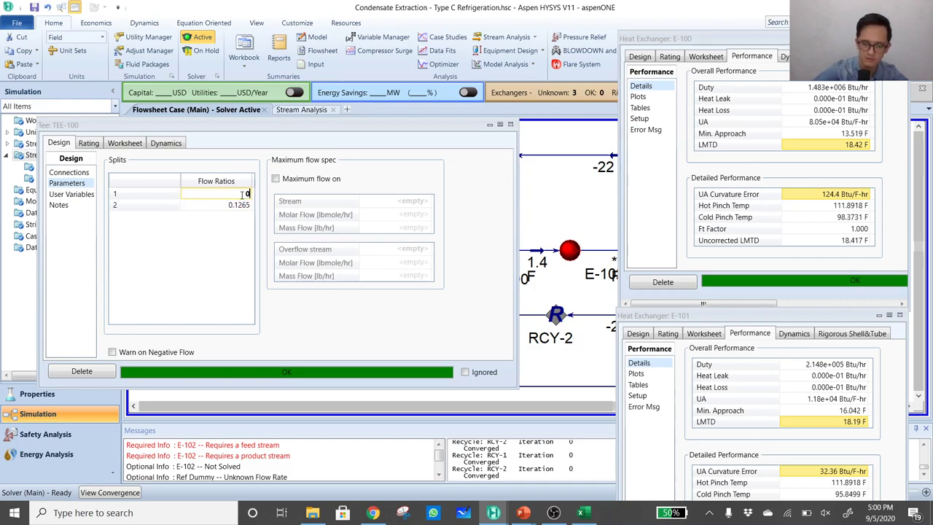
type(".873")
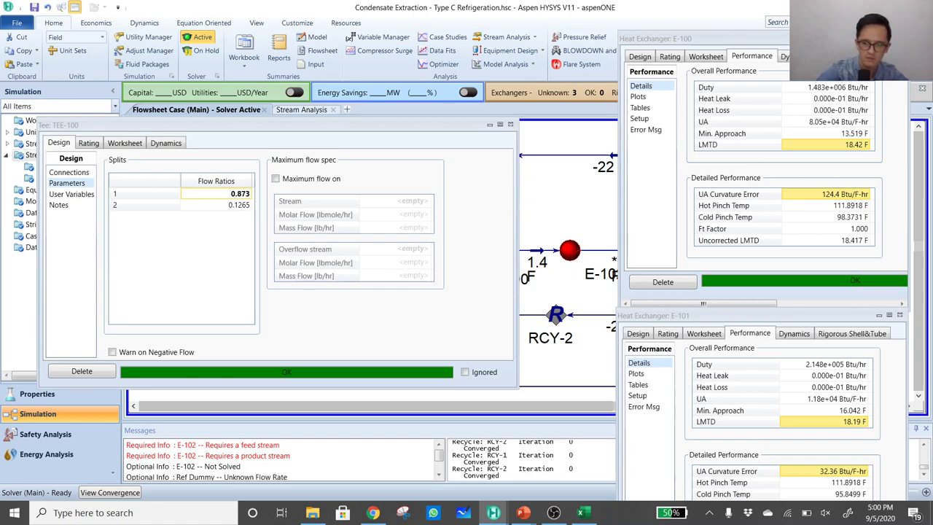
type("6")
key("Return")
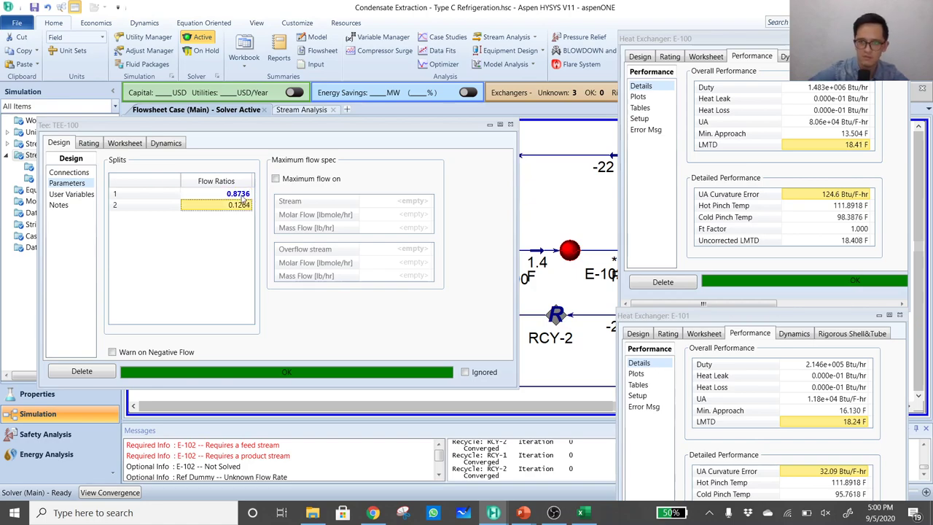
left_click(244, 193)
type("0.8738")
key("Return")
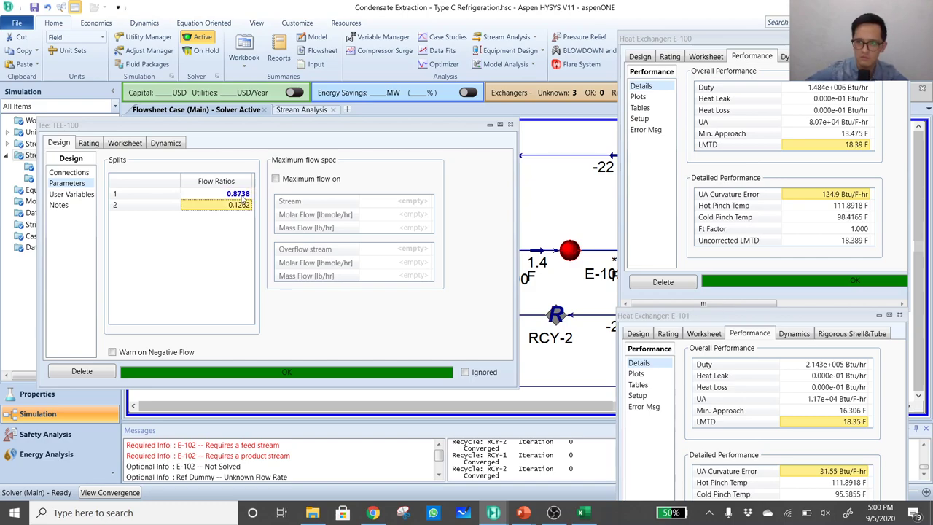
Set the first flow ratio of TEE-100 to 0.8739 and close its window
left_click(247, 193)
type("0.8739")
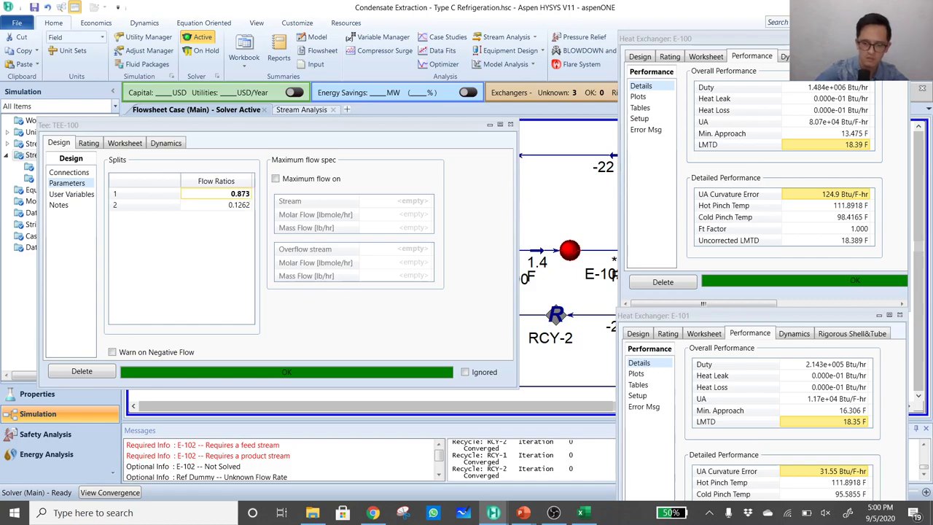
key("Return")
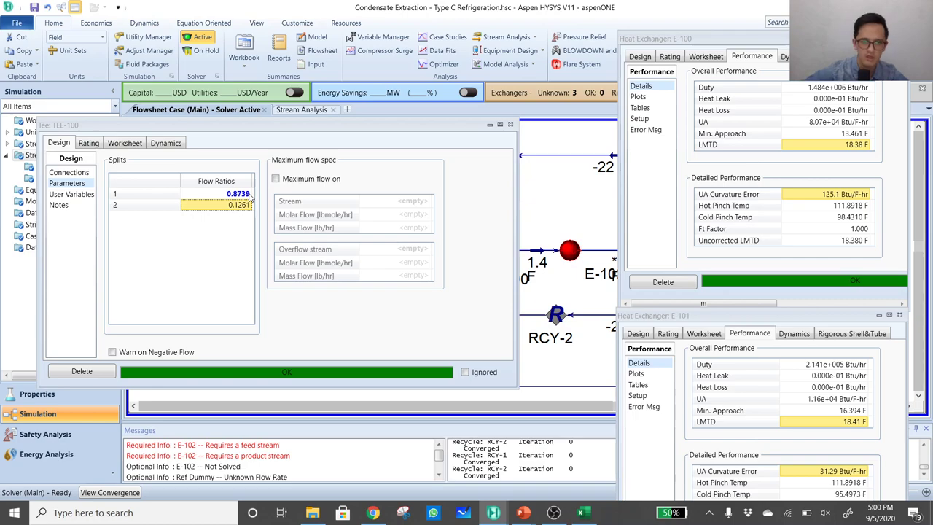
left_click(248, 194)
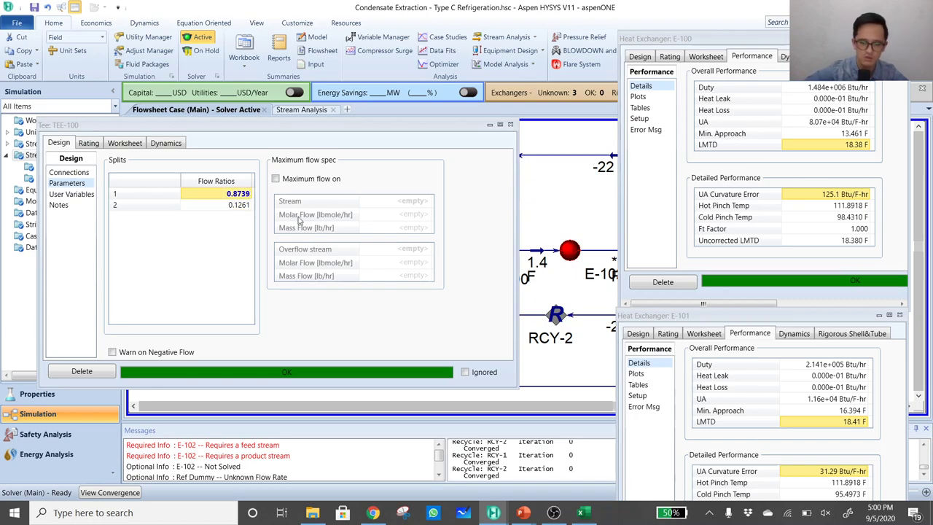
left_click(510, 125)
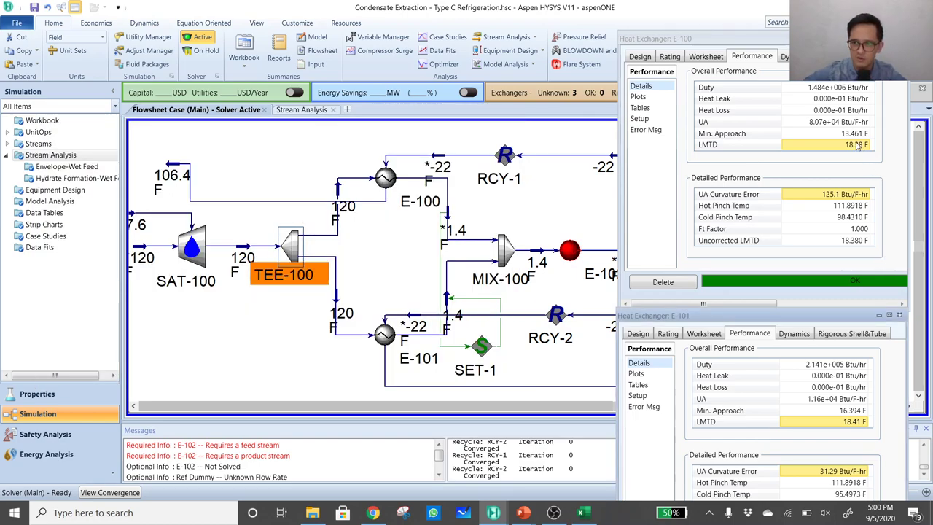
Open material stream 3 leaving E-100, set its temperature to 1.3 F and check the LMTDs of both exchangers
mouse_move(858, 145)
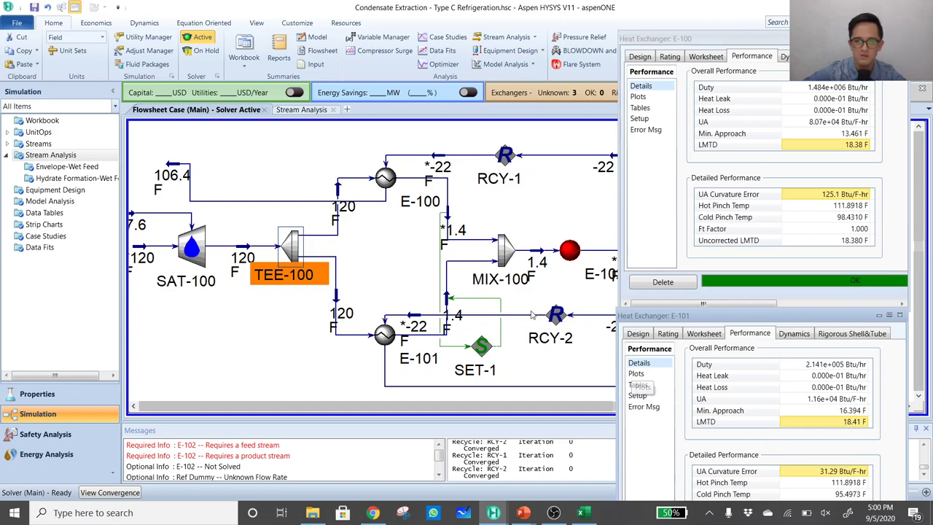
left_click(541, 223)
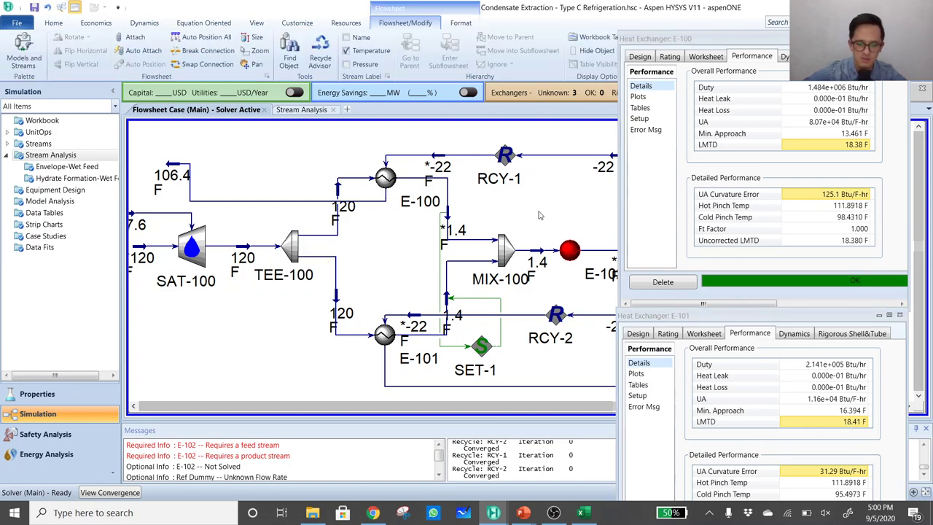
left_click(449, 218)
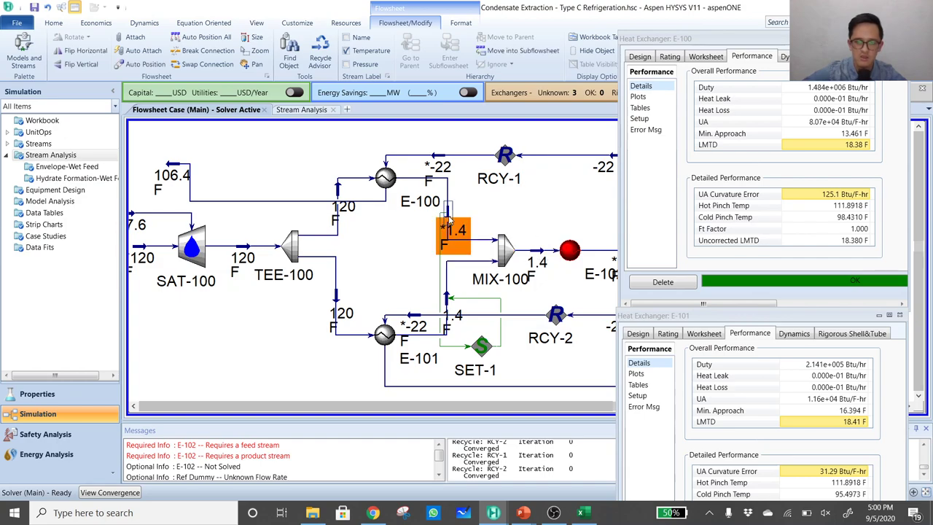
double_click(451, 191)
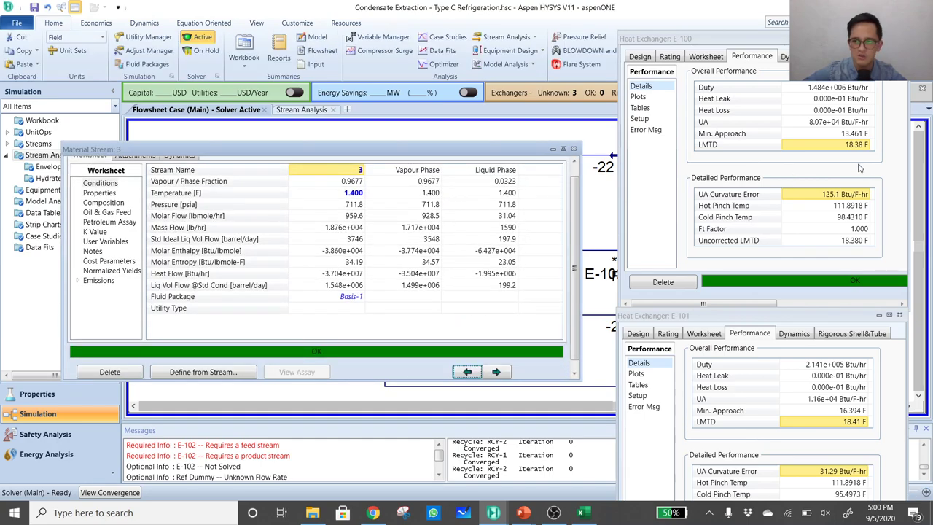
left_click(355, 195)
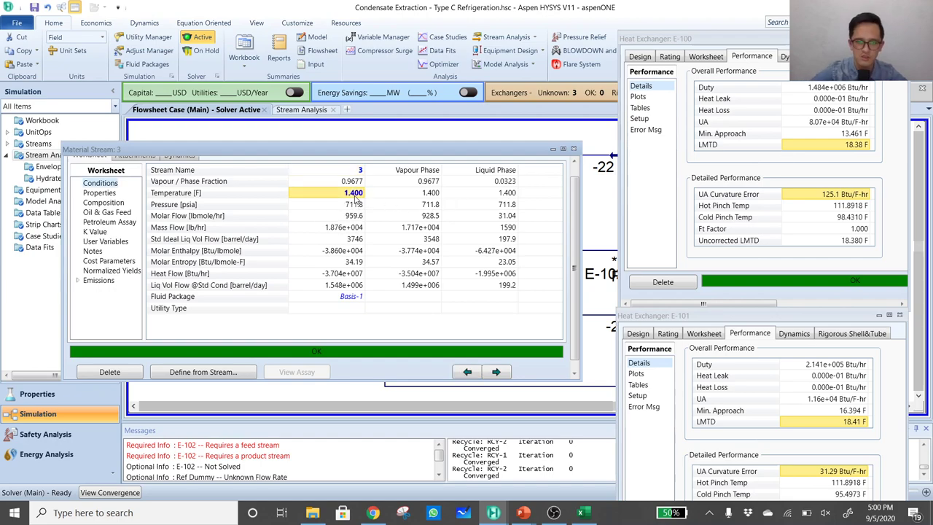
type("1.3")
key("Return")
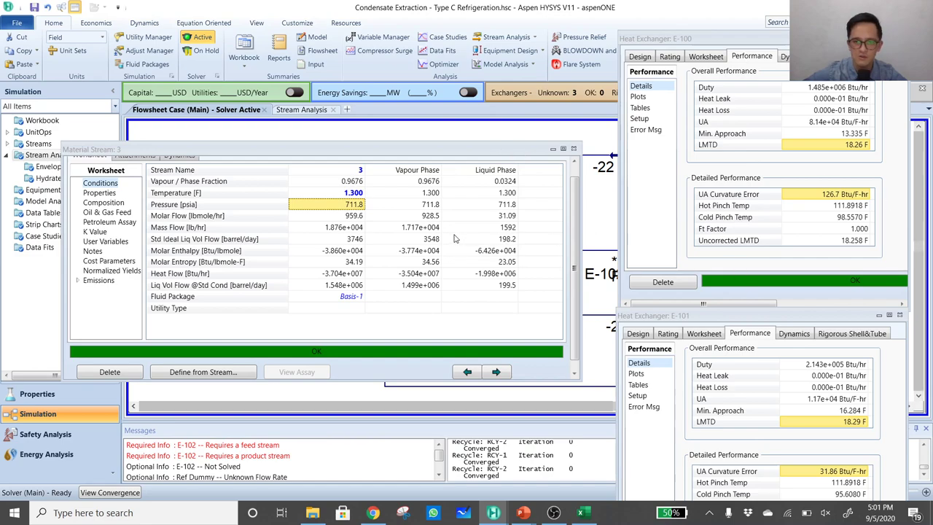
Set the temperature of stream 3 to 1 F, compare the exchanger LMTDs and close the stream window
left_click(357, 195)
type("1")
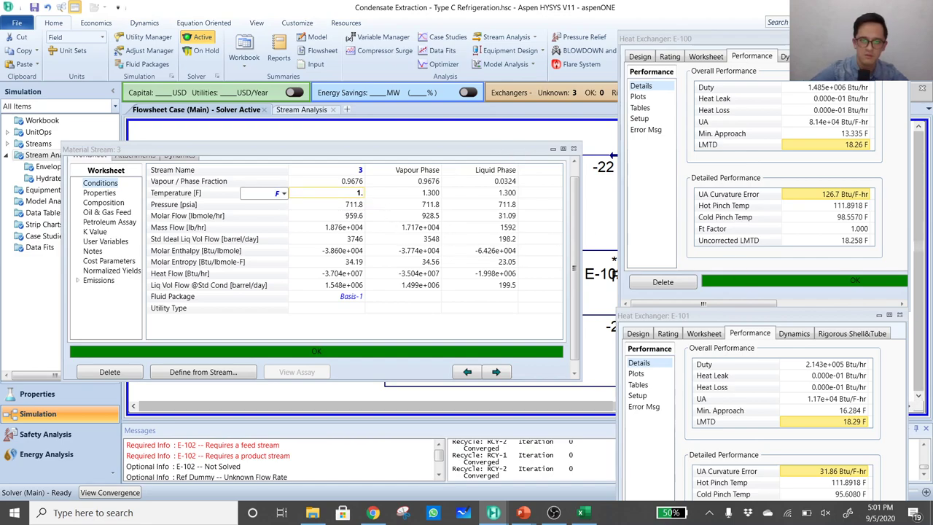
key("Return")
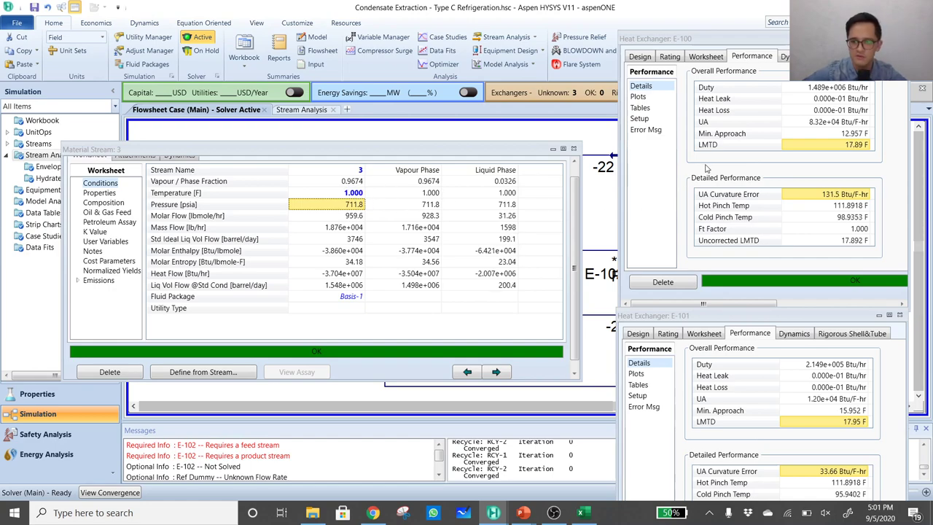
left_click(679, 246)
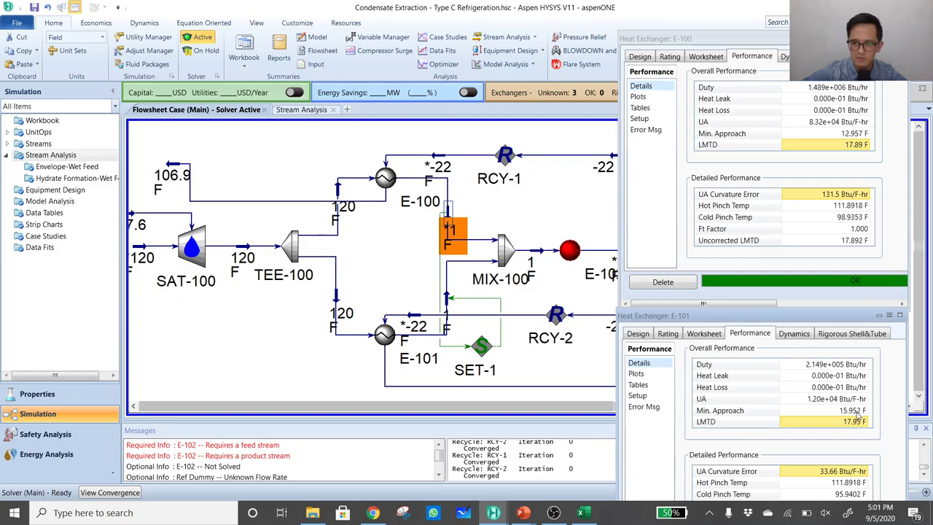
Save the case and close the E-100 and E-101 heat exchanger windows
left_click(290, 251)
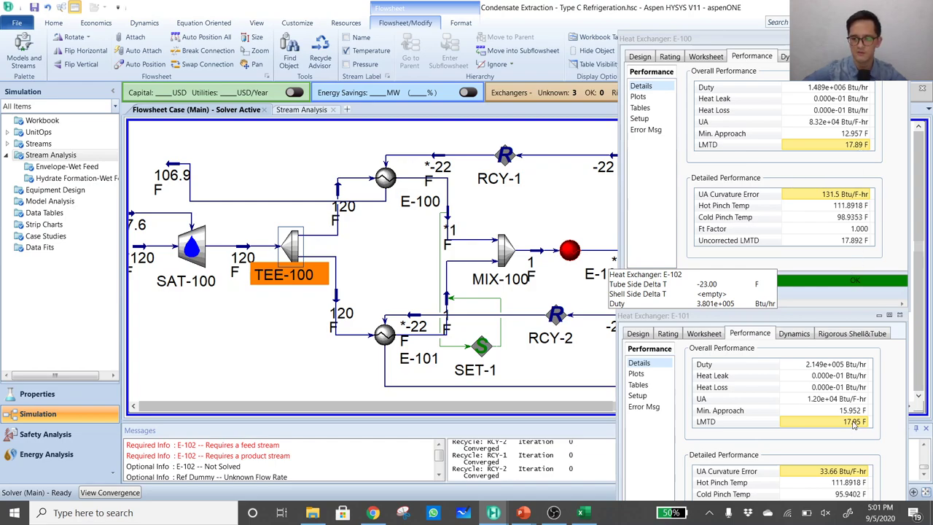
left_click(34, 7)
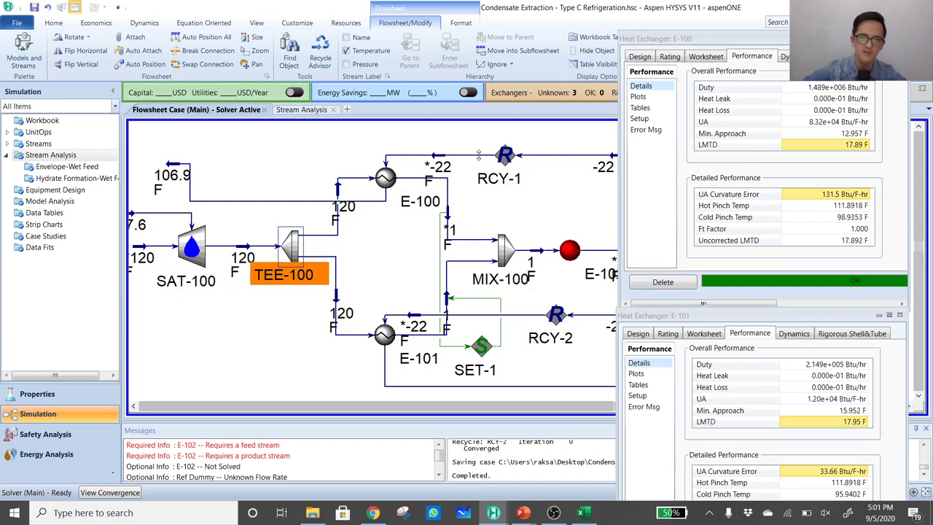
left_click(519, 183)
left_click(568, 241)
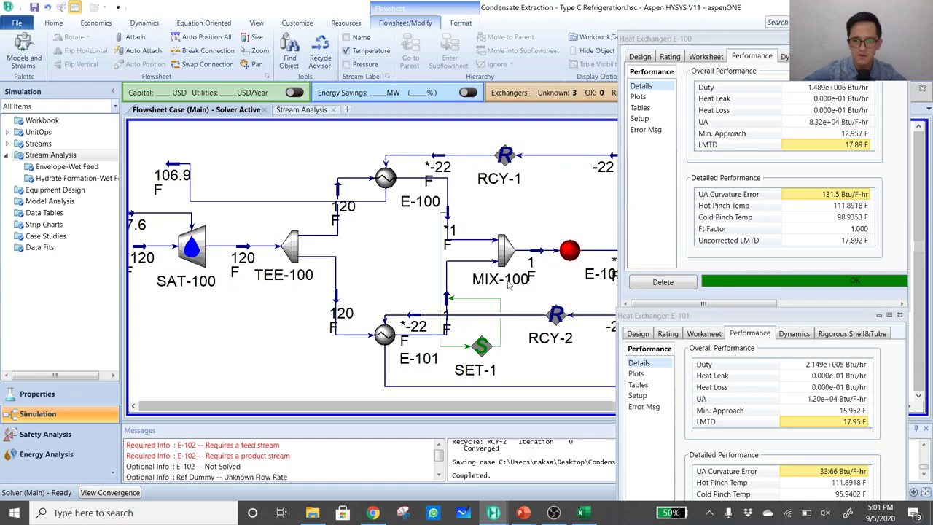
left_click(899, 38)
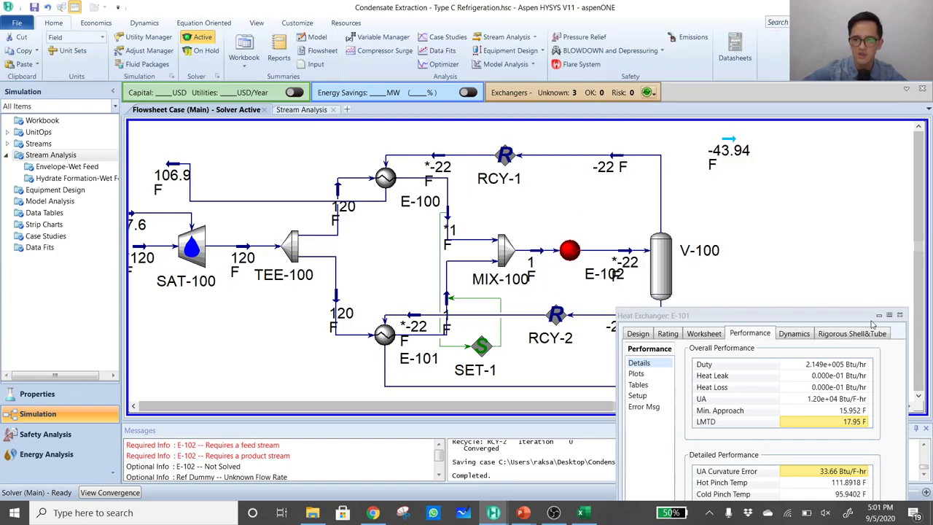
left_click(899, 315)
left_click(601, 290)
Move the Stabilizer Feed outlet stream of E-101 farther away from the exchanger on the flowsheet
mouse_move(570, 252)
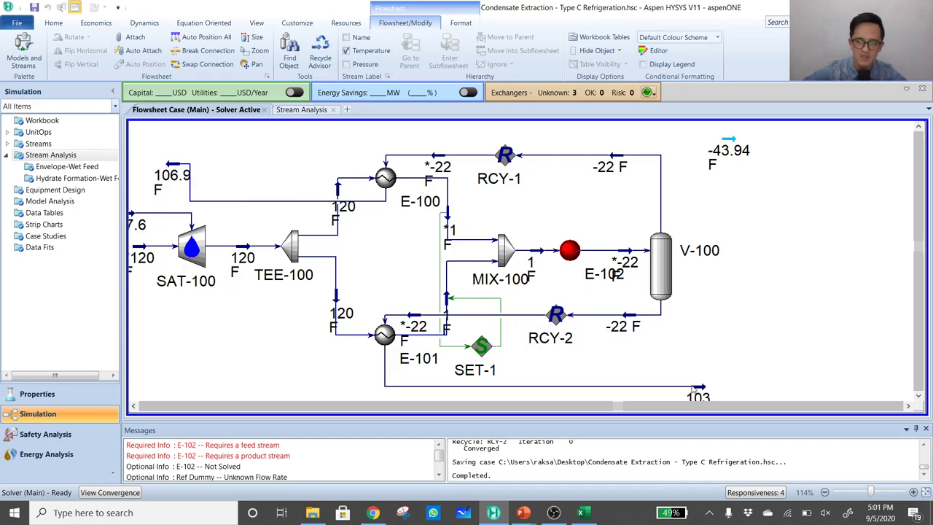
mouse_move(703, 392)
left_click_drag(703, 392, 738, 386)
left_click(766, 371)
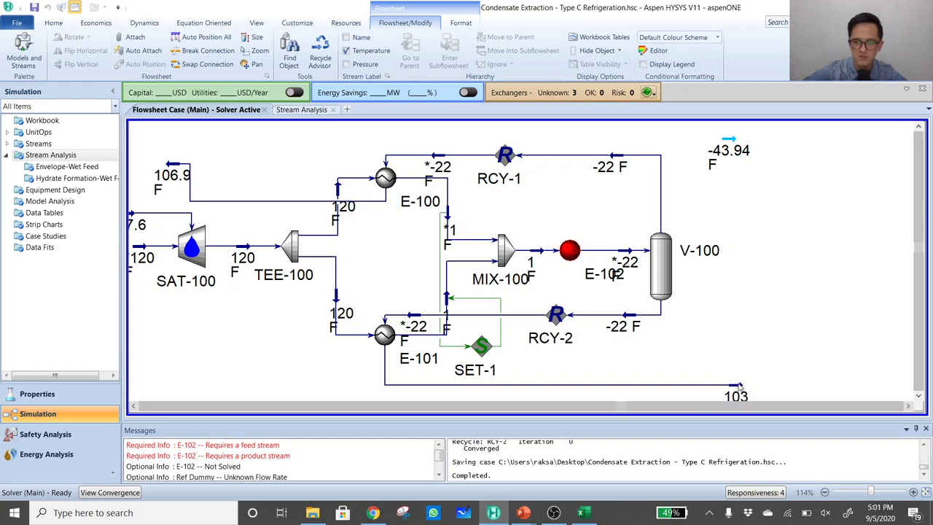
Open the Stabilizer Feed stream and examine the methane, ethane and propane mole fractions in its composition
double_click(736, 392)
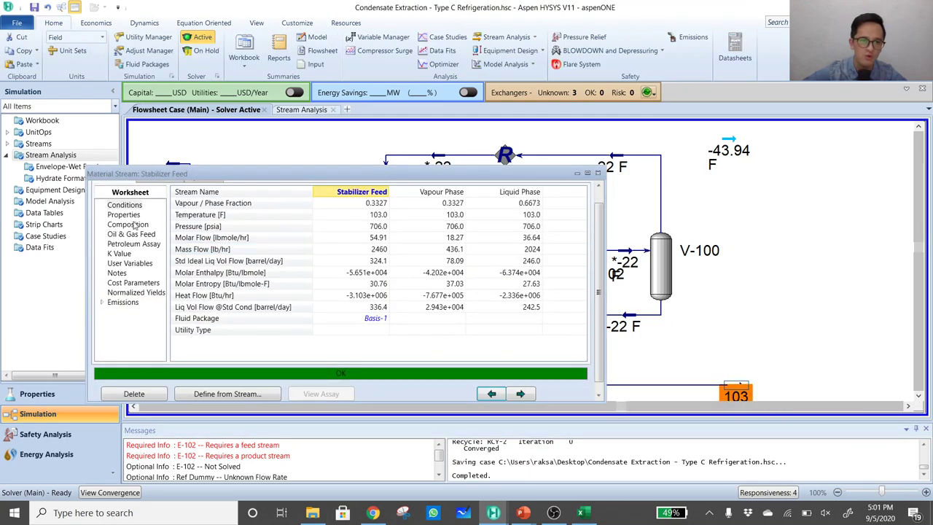
left_click(131, 224)
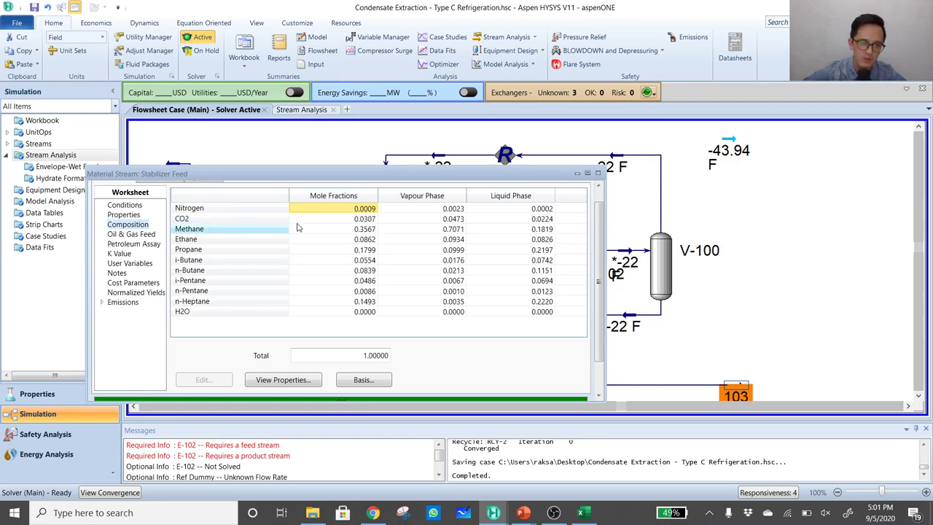
left_click(368, 229)
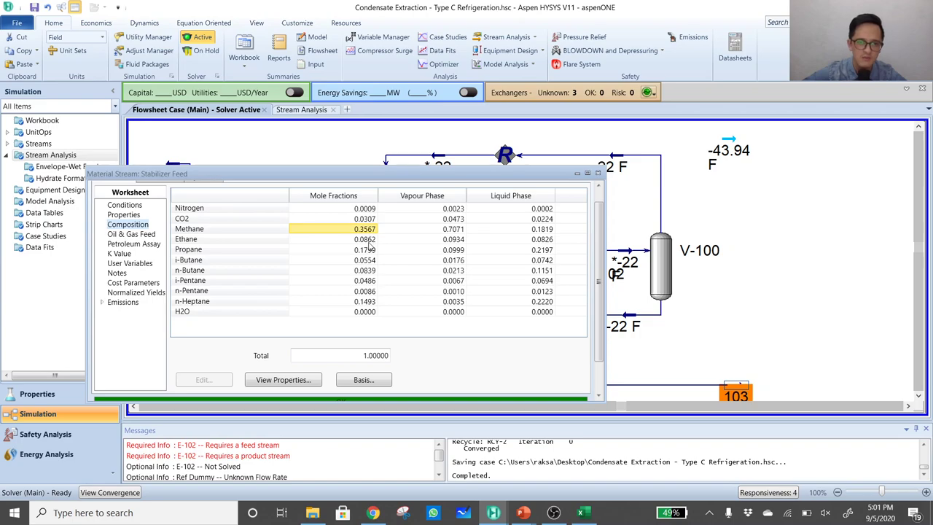
left_click(369, 240)
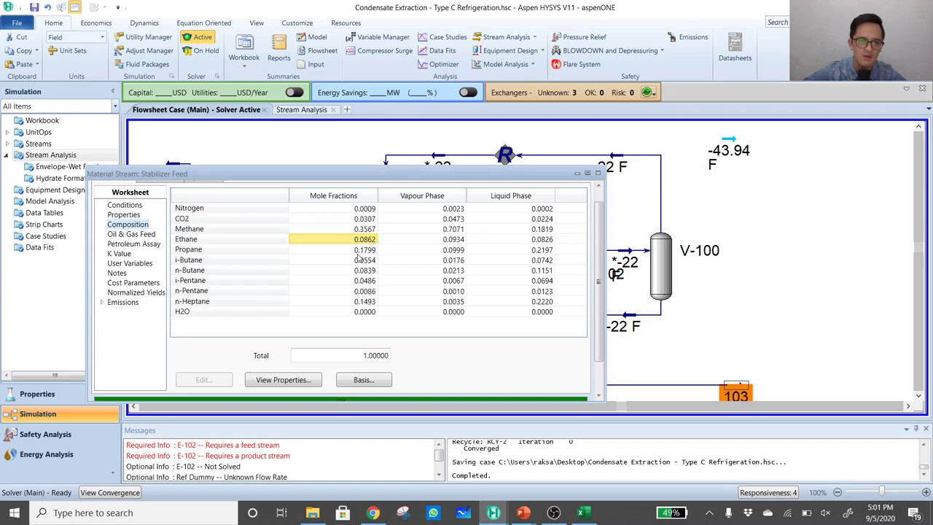
left_click(360, 250)
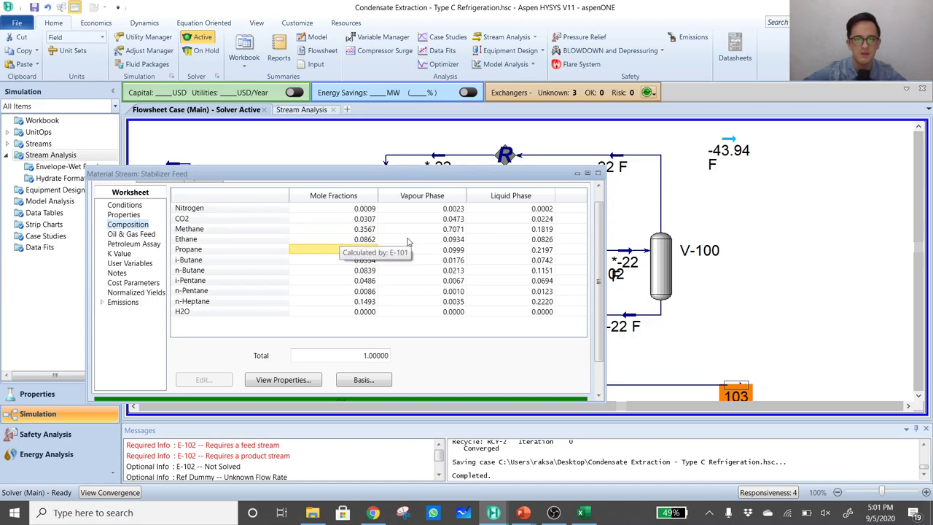
Close the Stabilizer Feed window and move the end of the Stabilizer Feed stream closer, to just below V-100
left_click(597, 173)
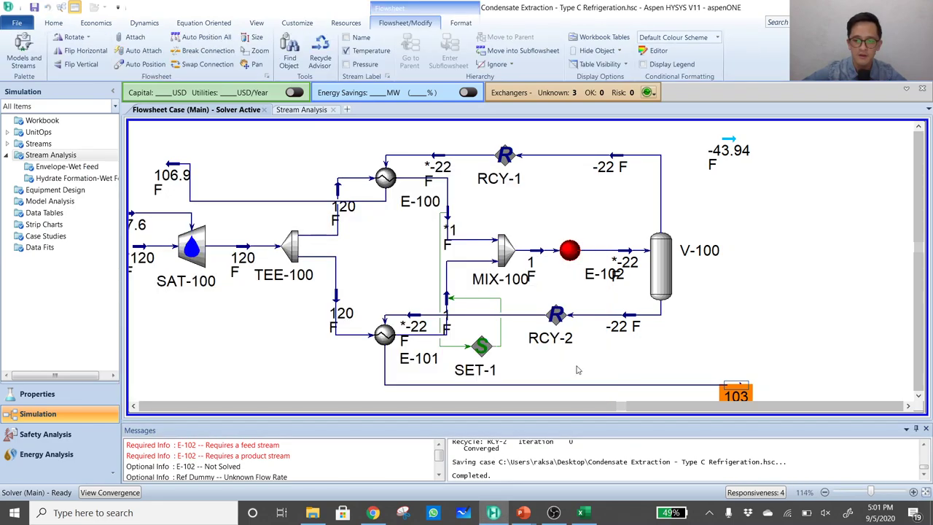
left_click(909, 405)
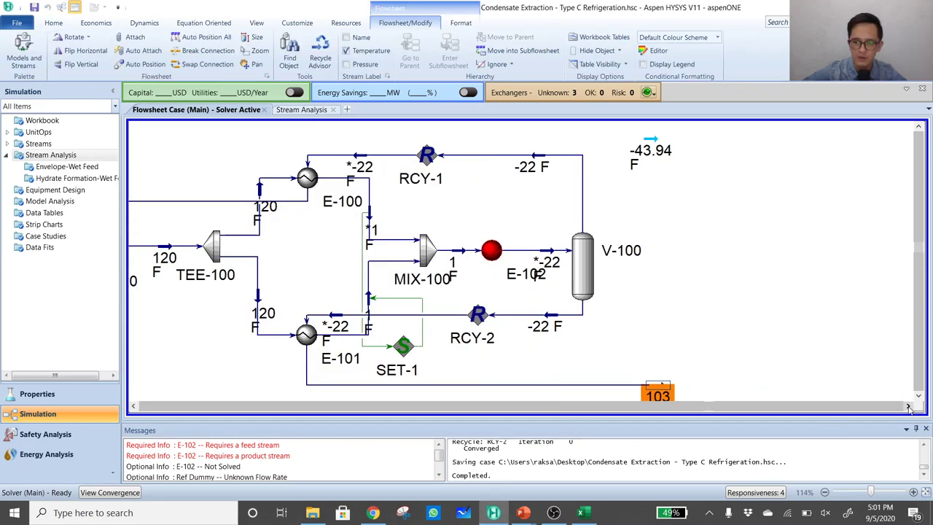
left_click(919, 396)
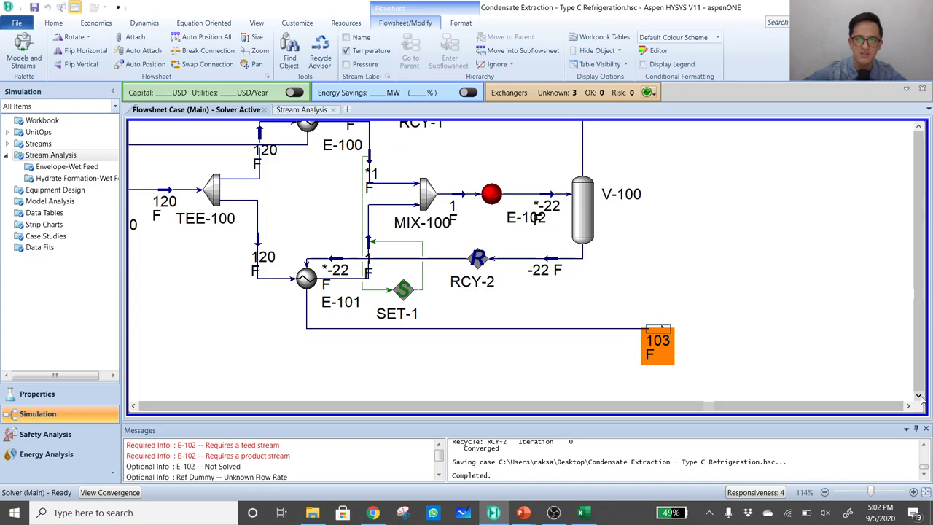
scroll(816, 299, "down", 2)
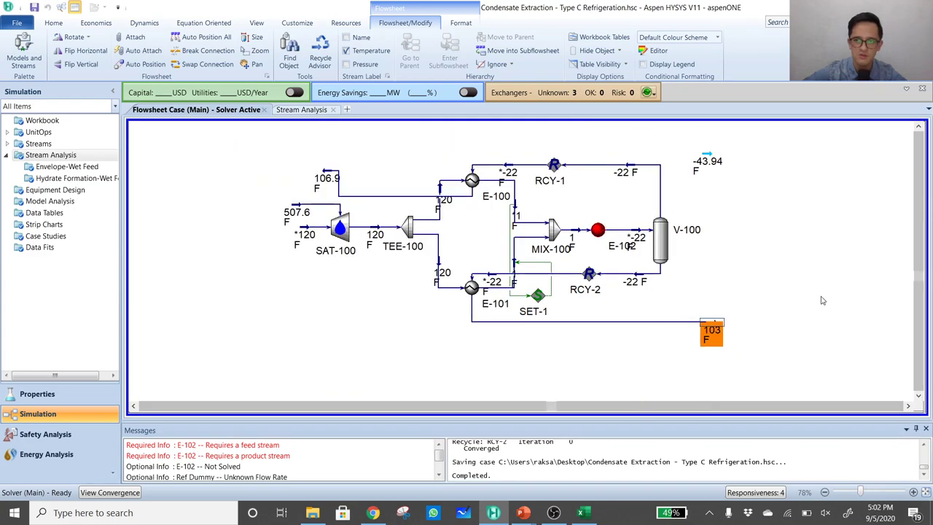
left_click(908, 405)
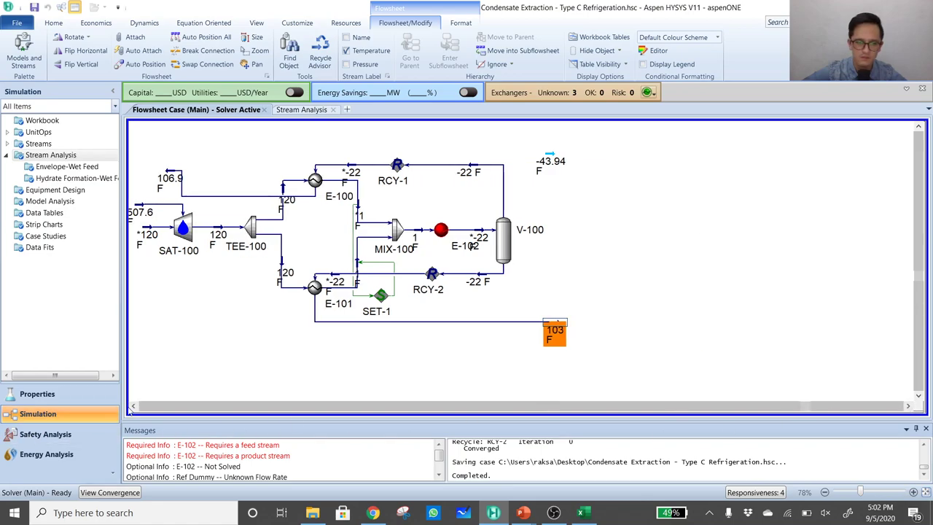
left_click(134, 405)
left_click(158, 184)
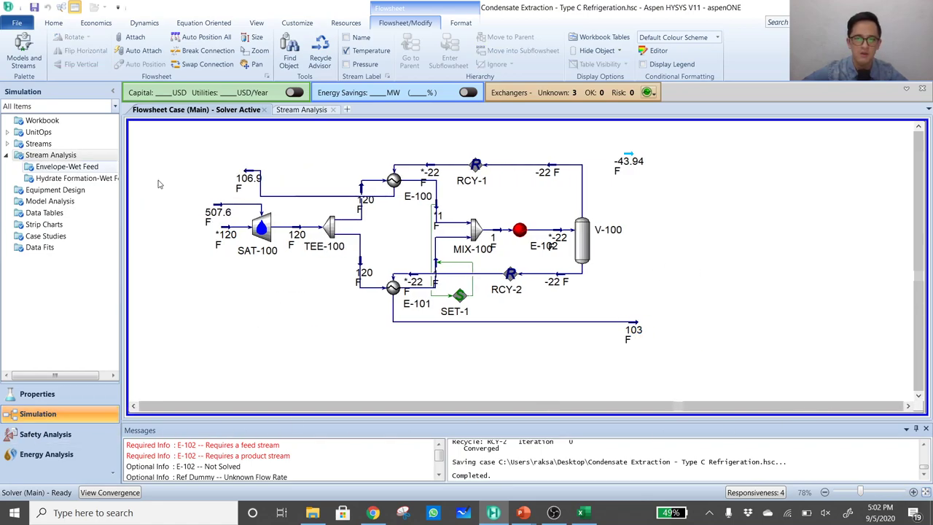
left_click(640, 327)
left_click(650, 324)
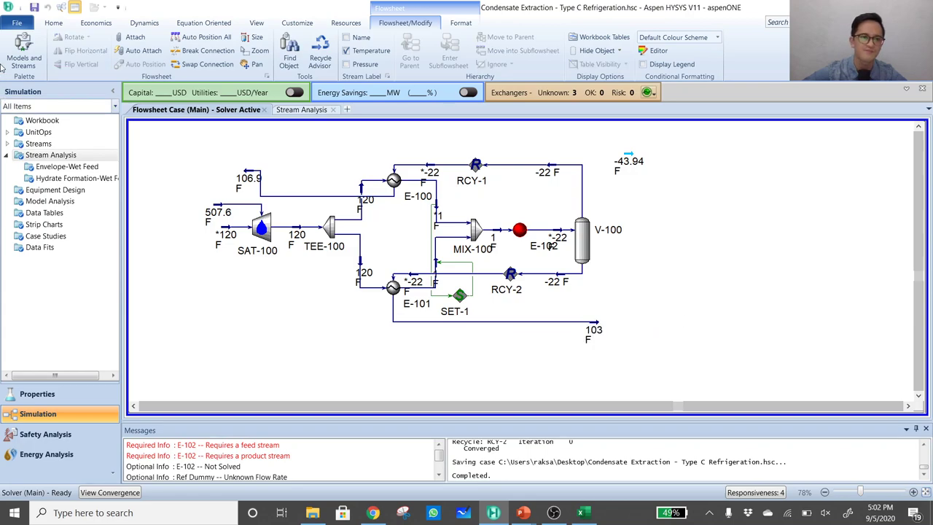
Add a shortcut distillation column to the flowsheet, beyond the end of the Stabilizer Feed stream
left_click(255, 23)
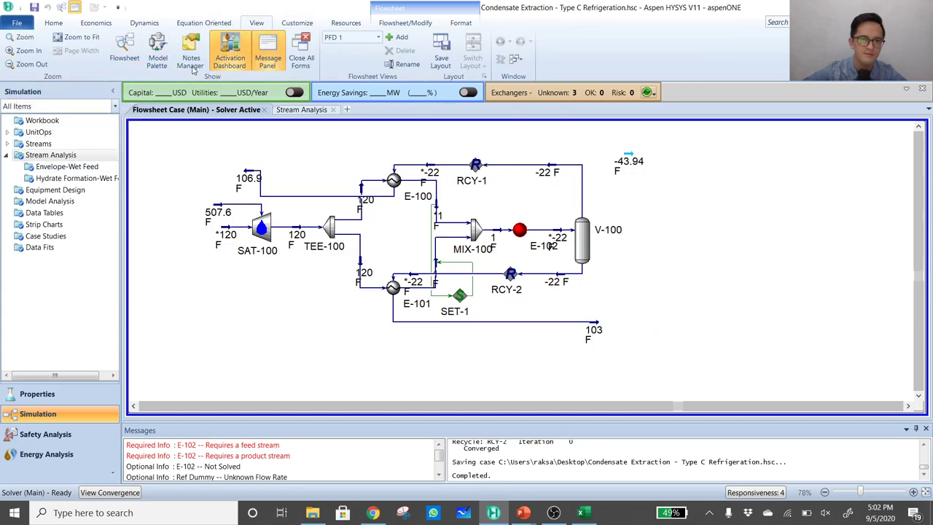
left_click(157, 49)
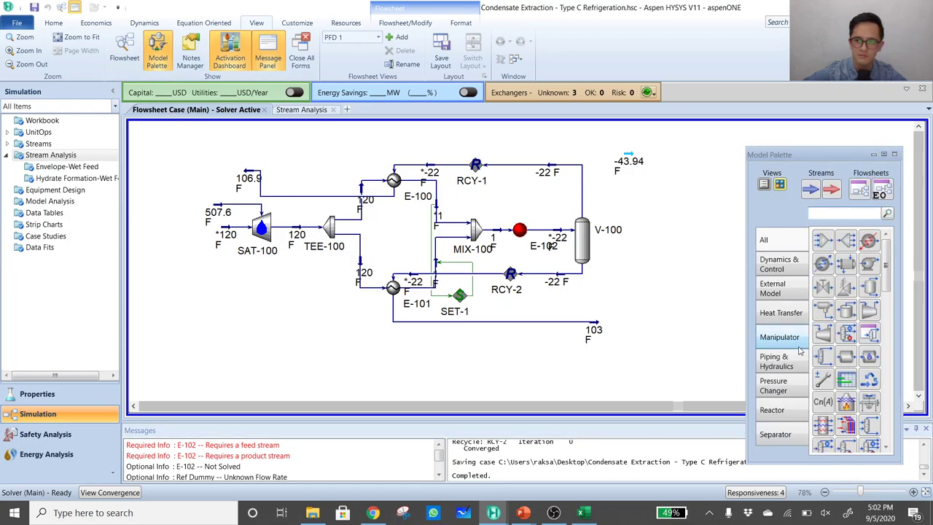
left_click(775, 435)
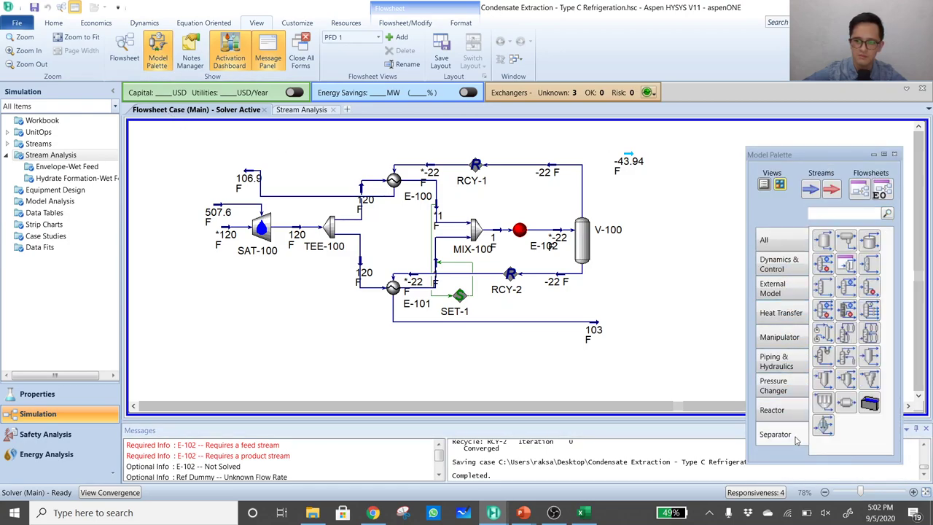
left_click(846, 310)
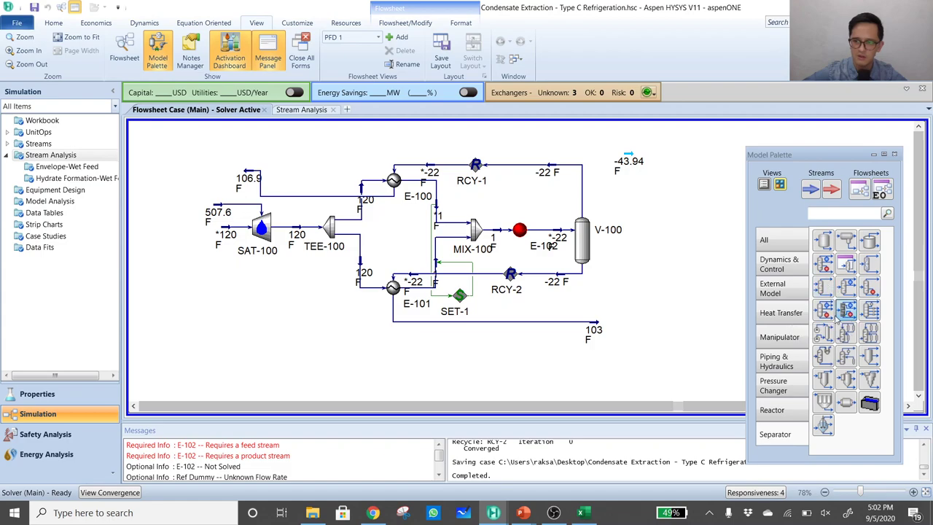
left_click(681, 350)
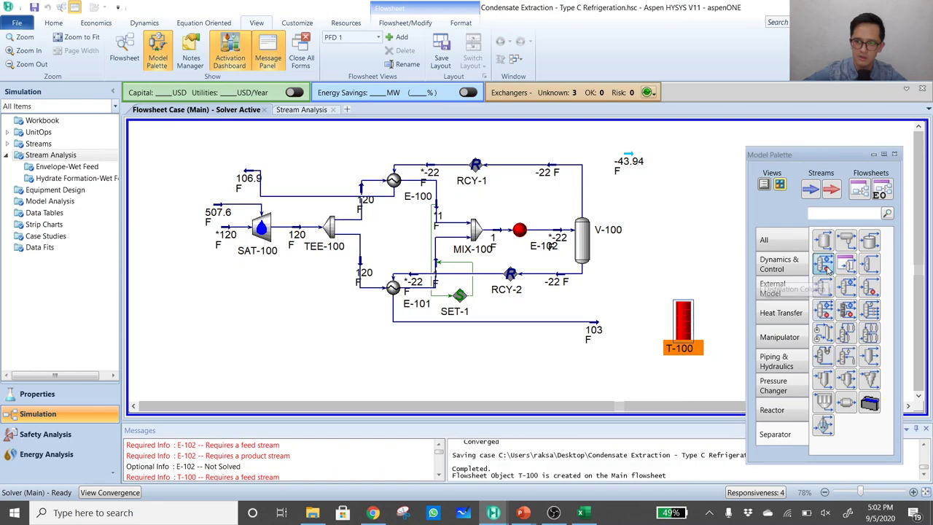
Add a distillation column subflowsheet beside the shortcut column T-100 and close the model palette
left_click(725, 379)
left_click(725, 378)
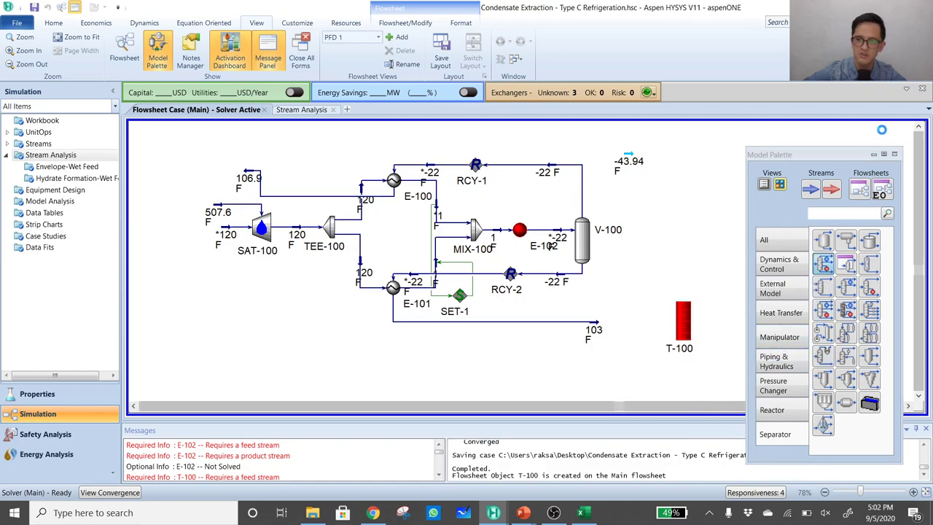
key("F4")
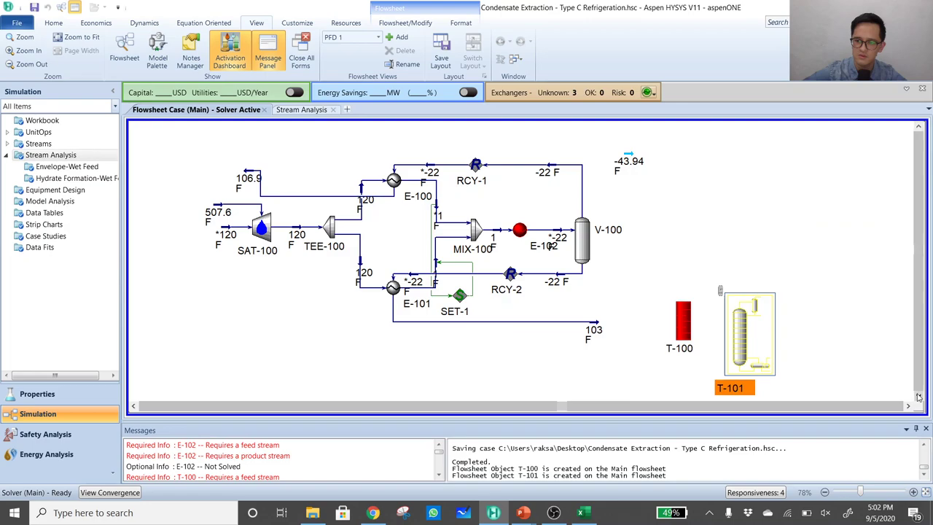
Move the distillation column T-101 below the shortcut column and place T-100 next to the end of the Stabilizer Feed stream
scroll(918, 386, "down", 3)
left_click_drag(754, 250, 705, 334)
left_click(919, 128)
left_click(919, 128)
left_click(919, 128)
left_click_drag(684, 324, 639, 329)
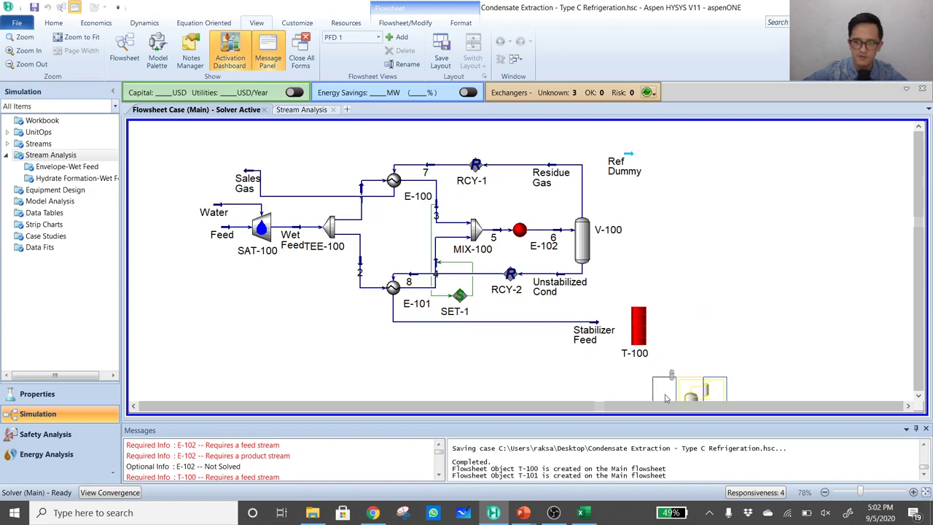
Connect shortcut column T-100 with inlet Stabilizer Feed, condenser duty Qc, distillate Dist, reboiler duty Qr and bottoms Bot
double_click(640, 330)
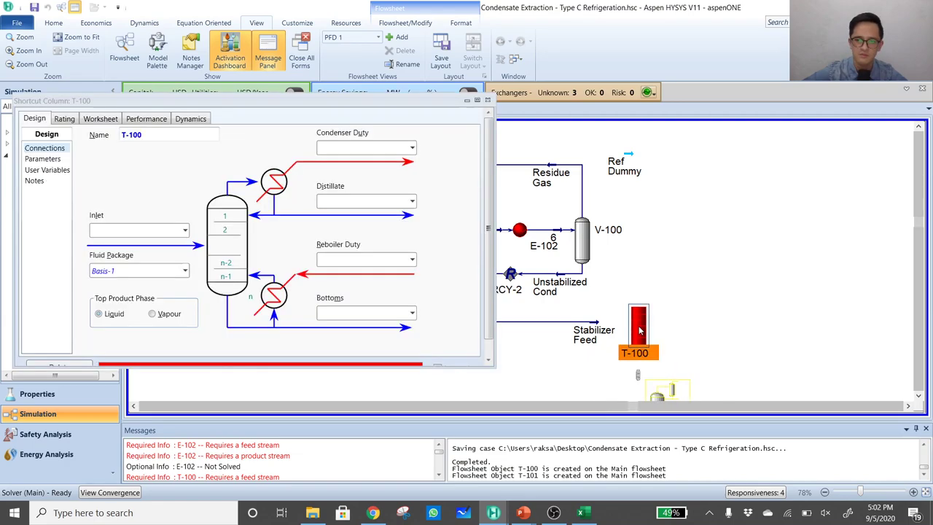
left_click(184, 223)
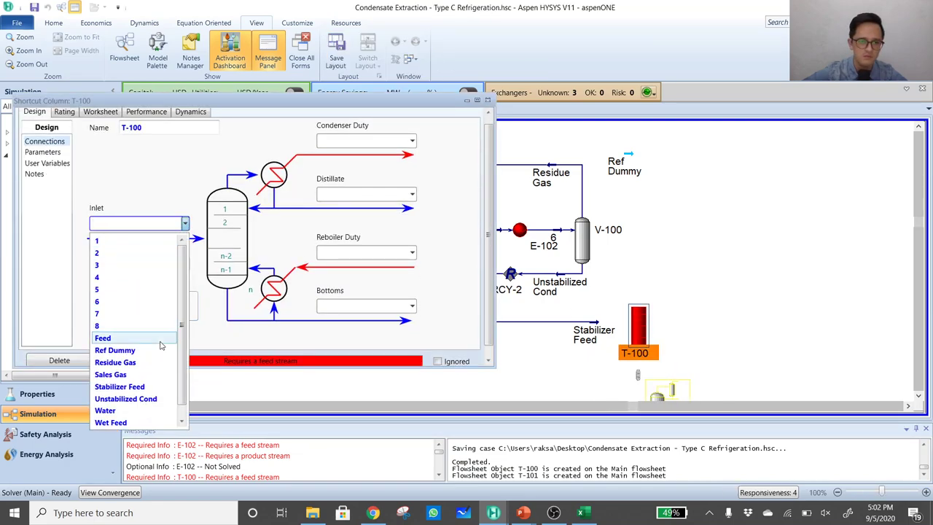
left_click(160, 387)
left_click(363, 139)
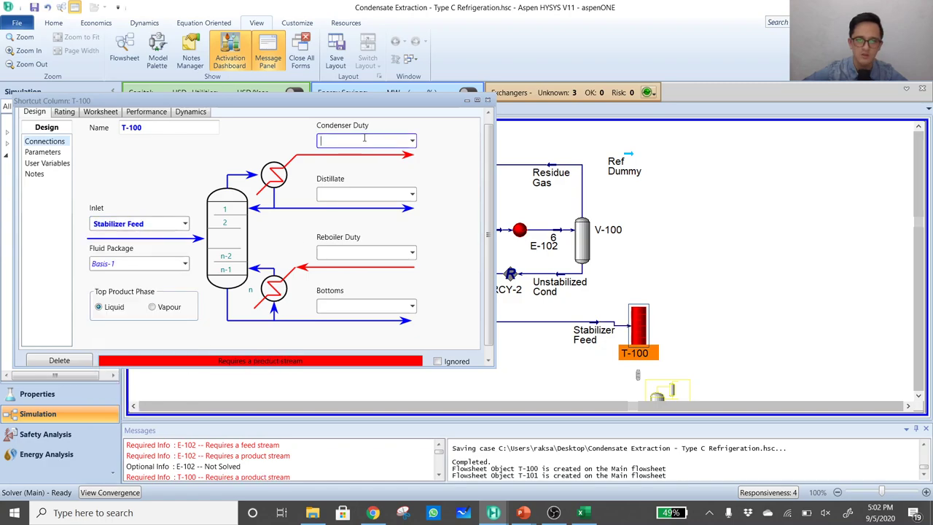
type("Qc")
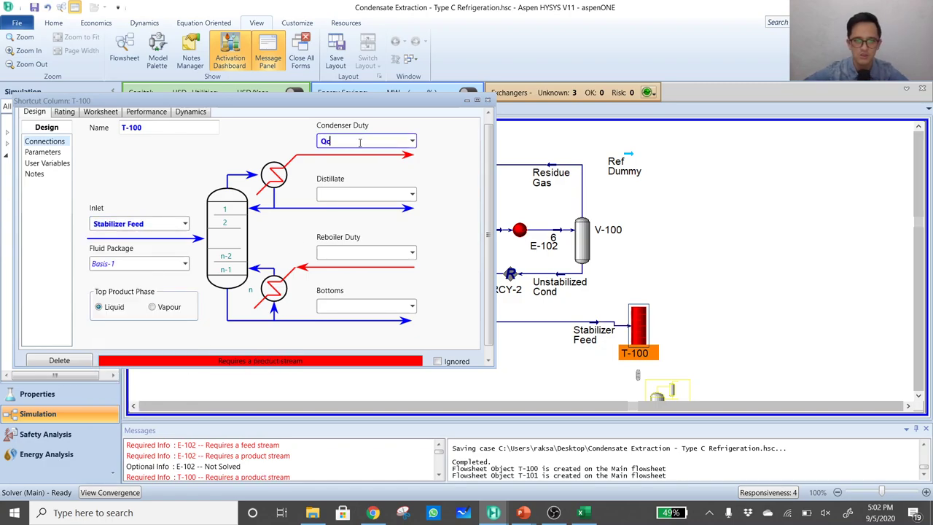
left_click(363, 195)
type("Dist")
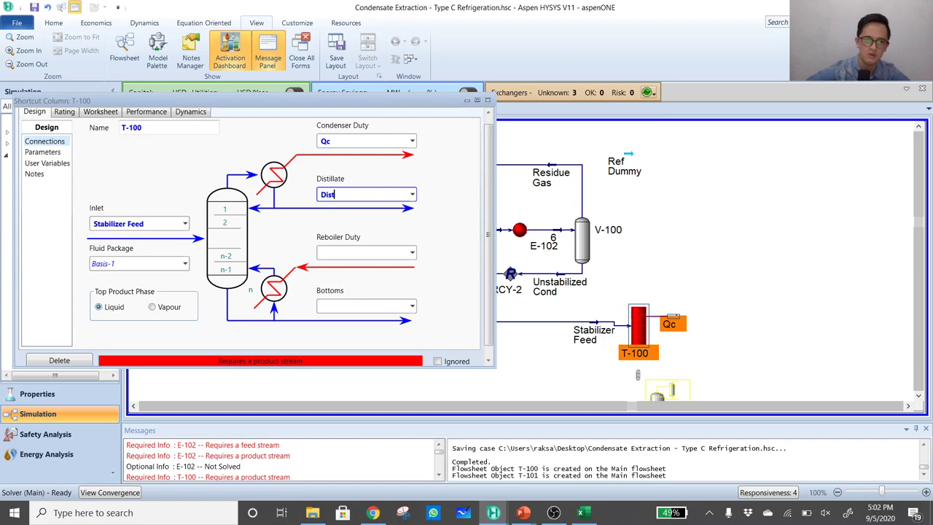
left_click(364, 251)
type("Qr")
left_click(361, 306)
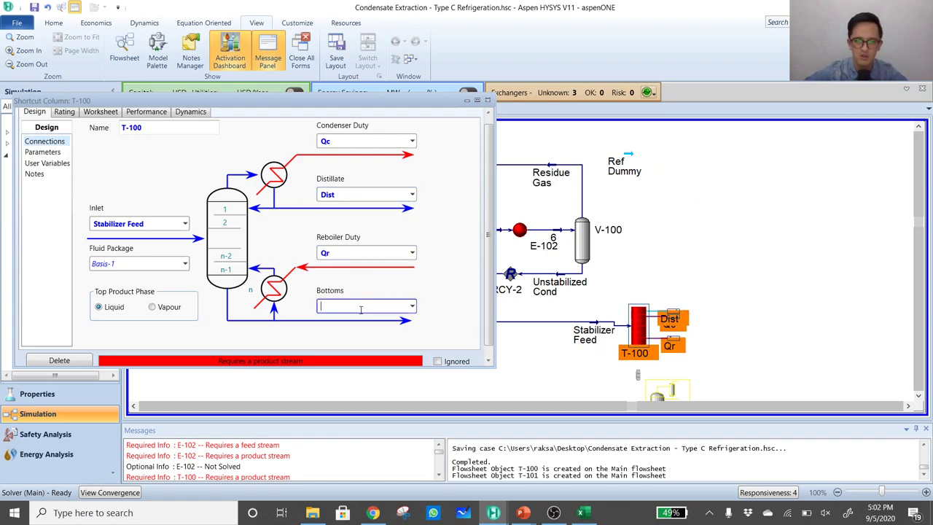
type("Bot")
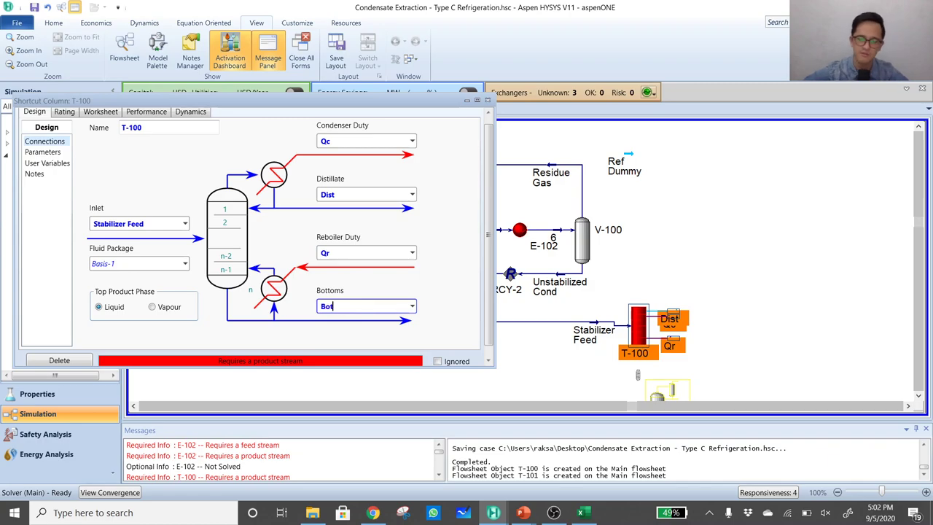
key("Return")
Spread the Dist stream upward and the Bot stream downward from T-100, and shift the column slightly toward its feed
left_click(675, 313)
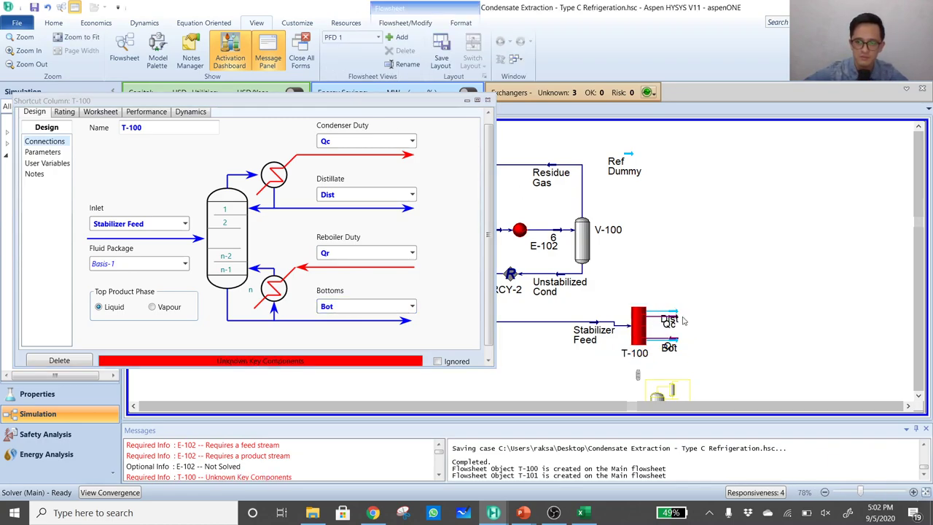
left_click_drag(675, 314, 676, 282)
left_click_drag(674, 346, 676, 357)
left_click_drag(373, 103, 411, 239)
left_click_drag(643, 329, 634, 326)
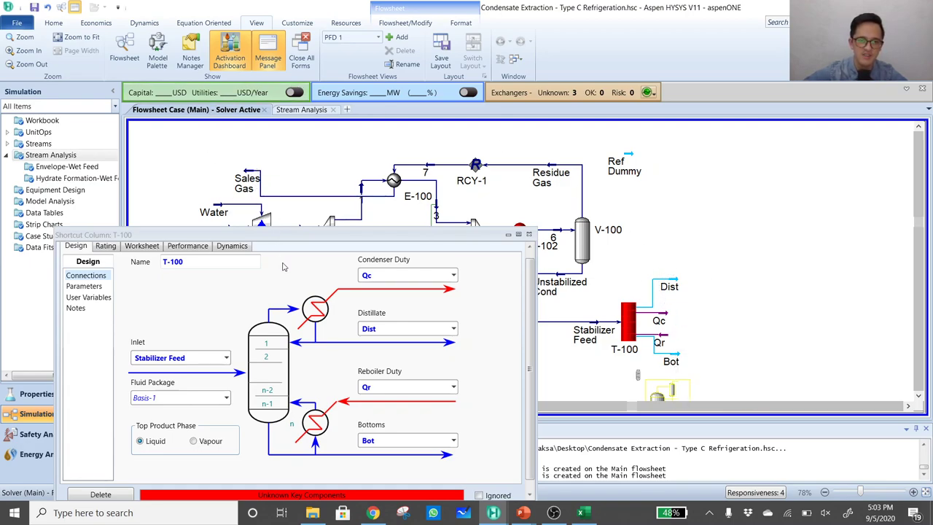
Set the top product phase of shortcut column T-100 to Vapour
left_click_drag(306, 241, 306, 198)
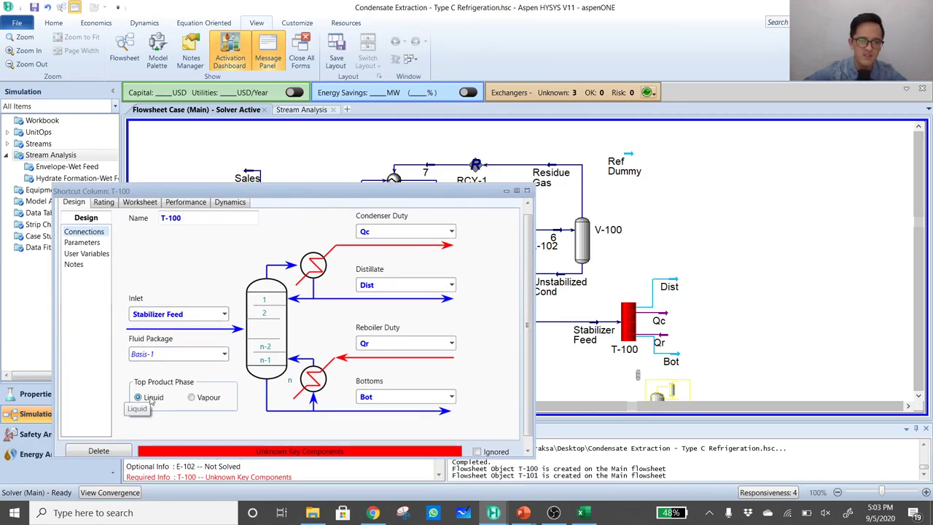
left_click(204, 401)
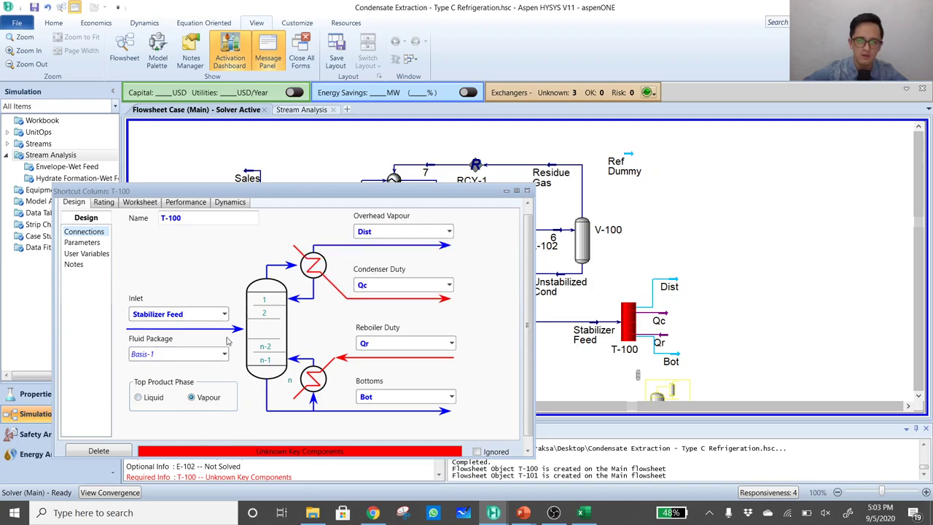
Review T-100's key component, pressure and reflux ratio parameters and the light key choices, and close the column window
left_click(83, 243)
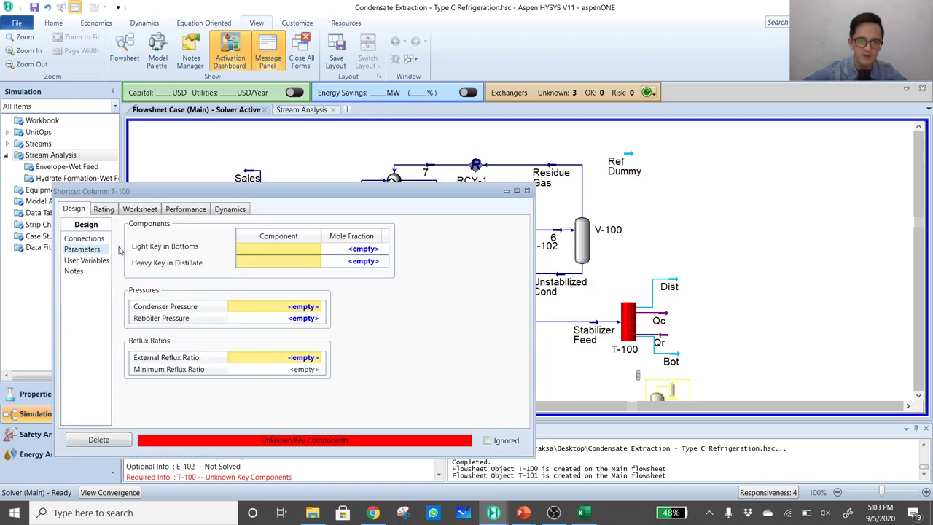
left_click(317, 250)
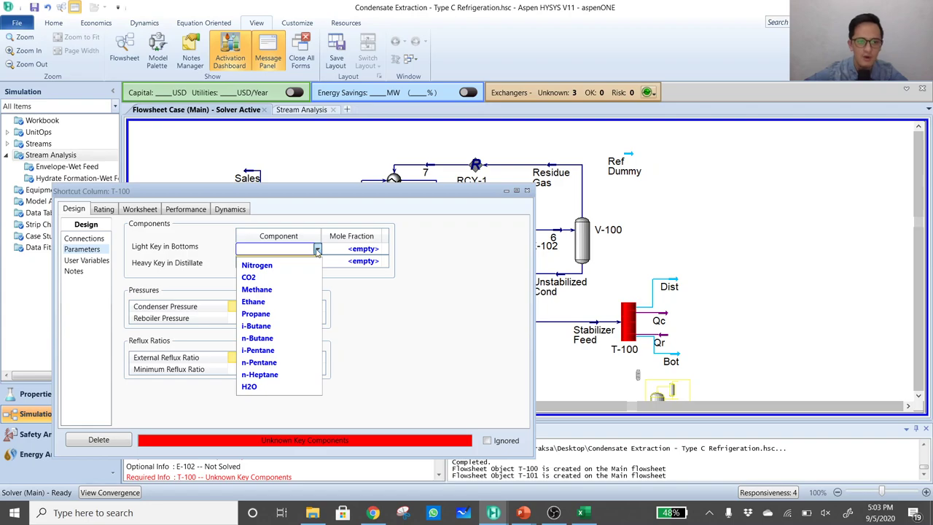
left_click(317, 251)
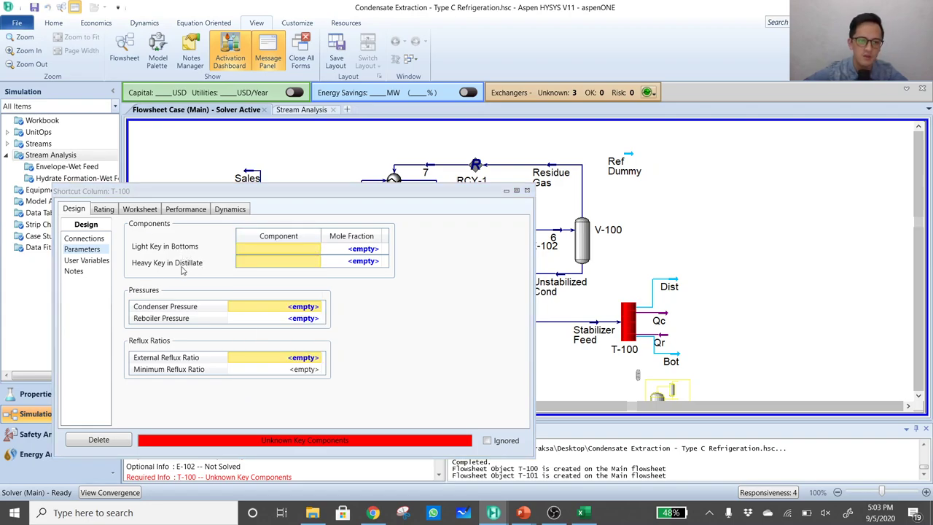
left_click(315, 248)
left_click(317, 250)
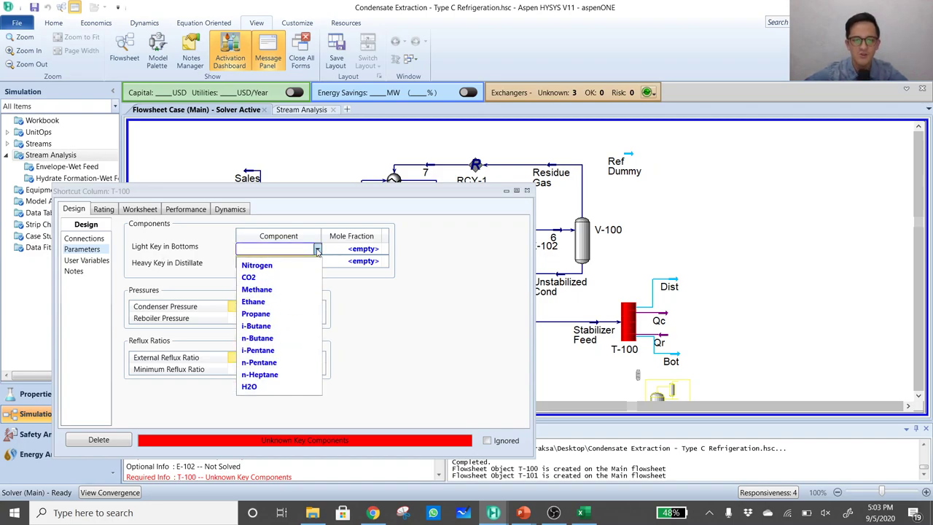
left_click(526, 192)
left_click(526, 191)
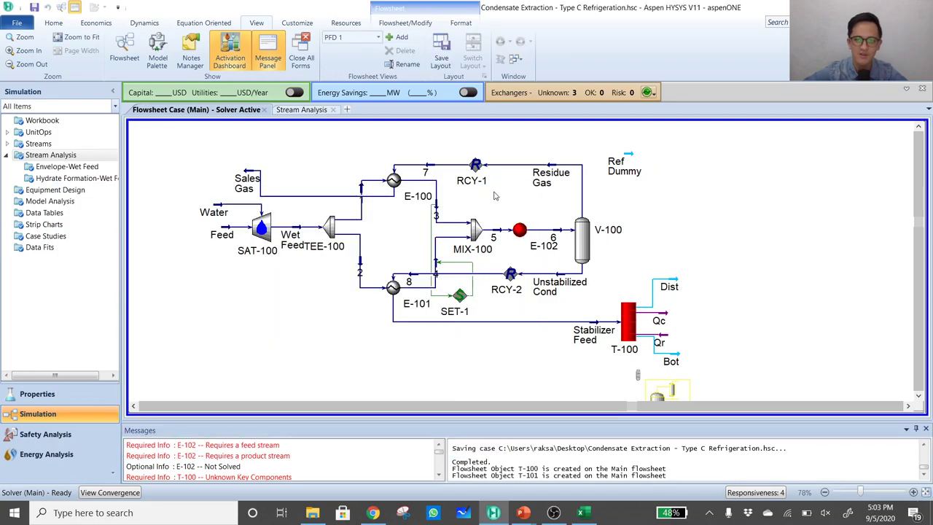
Save the case and check the temperature, pressure and molar flow of the Dist and Bot streams
left_click(34, 8)
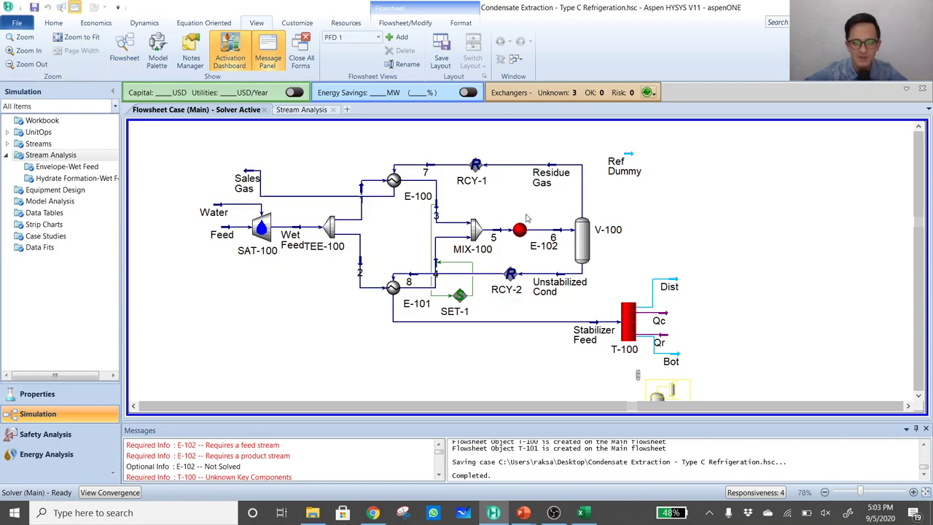
left_click(676, 288)
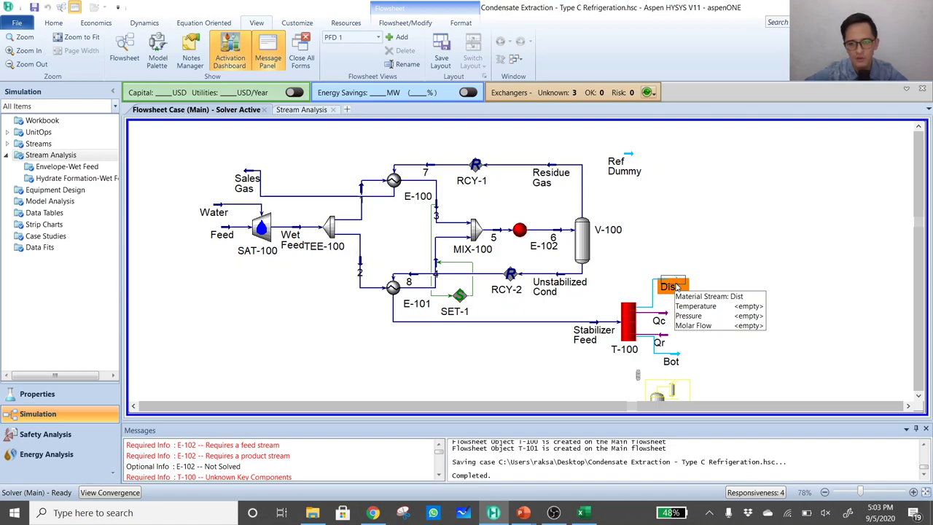
mouse_move(672, 358)
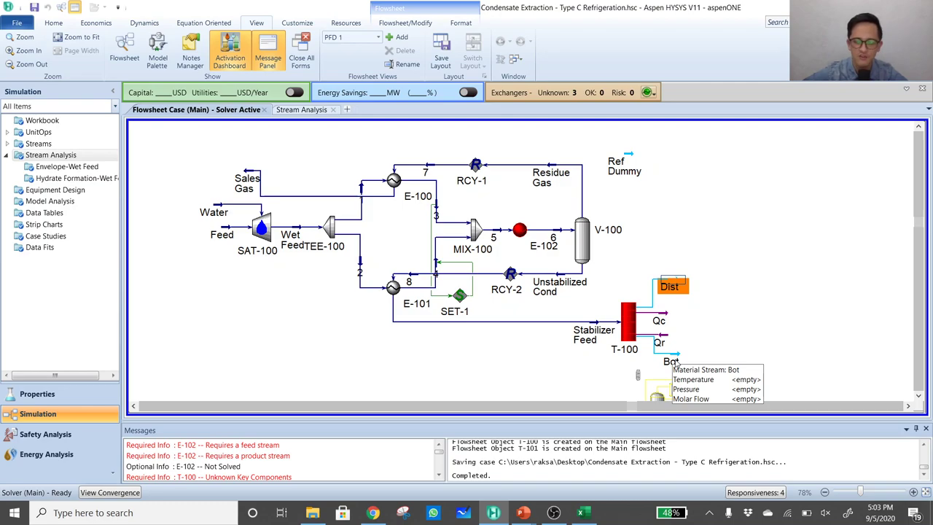
left_click(748, 241)
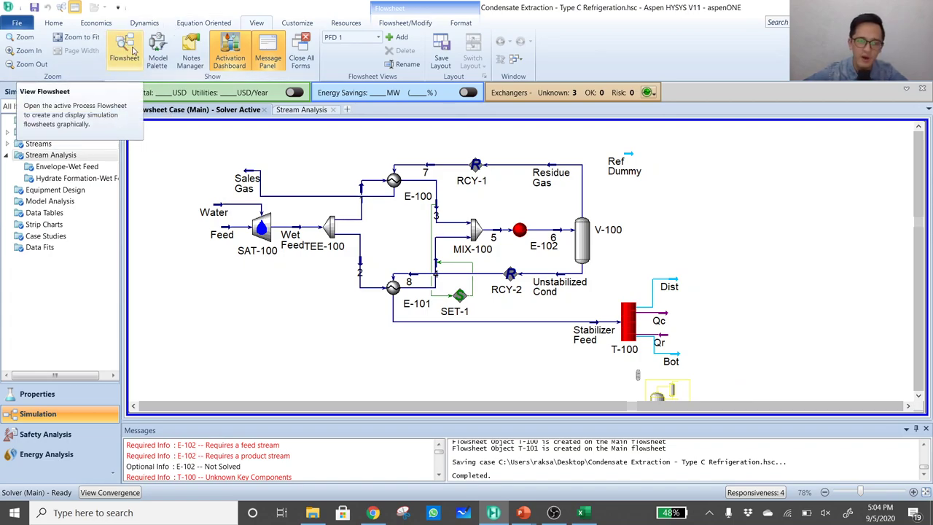
Place a component splitter on the flowsheet above shortcut column T-100 and shift it slightly toward the column
left_click(157, 52)
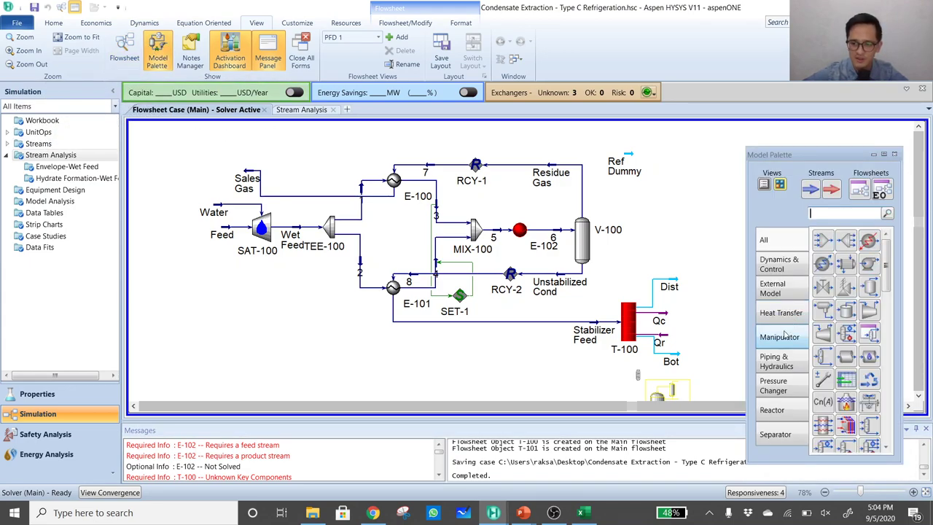
left_click(776, 435)
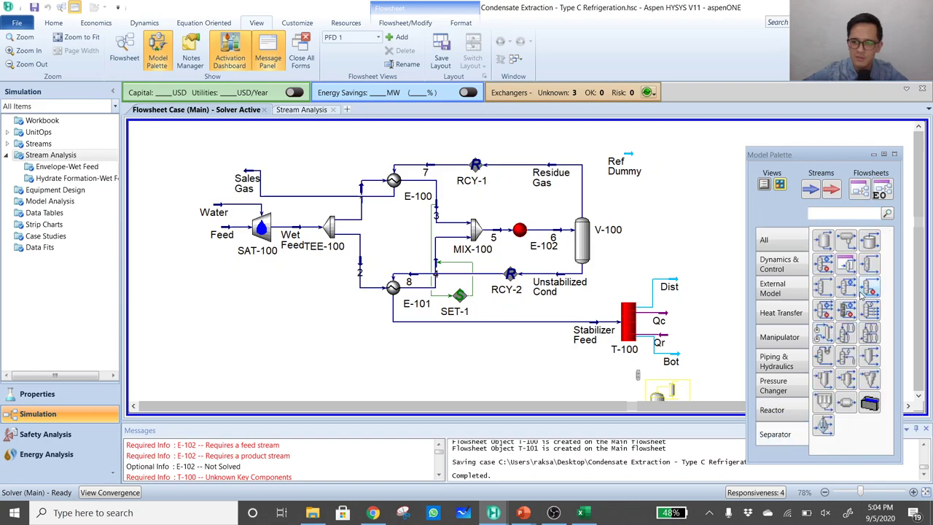
left_click_drag(878, 275, 672, 260)
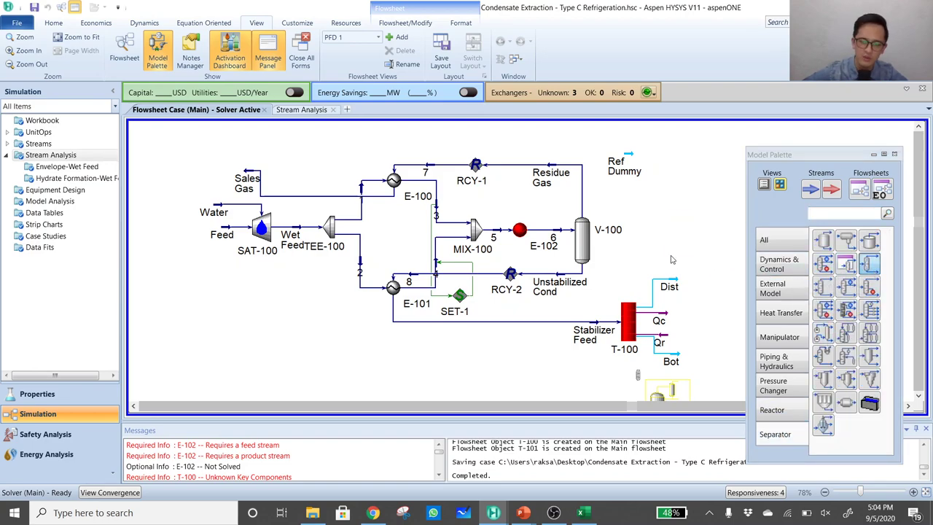
left_click(894, 153)
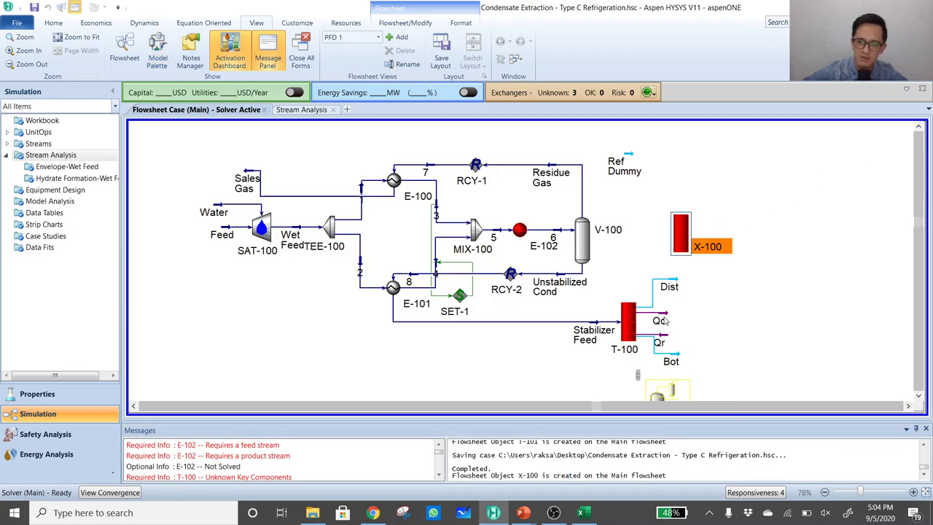
left_click_drag(680, 234, 664, 242)
left_click(722, 240)
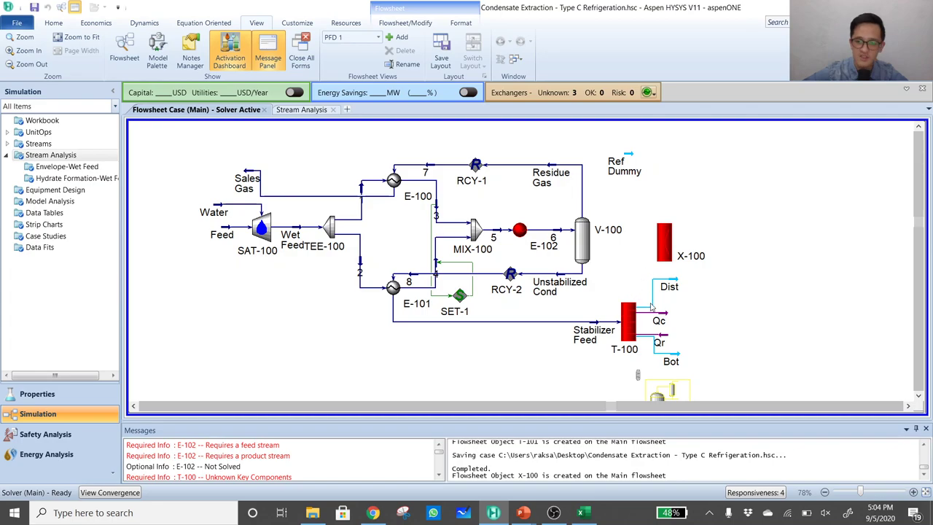
Connect splitter X-100 with Stabilizer Feed as inlet, Gas as overhead outlet and Liq as bottoms outlet
double_click(663, 254)
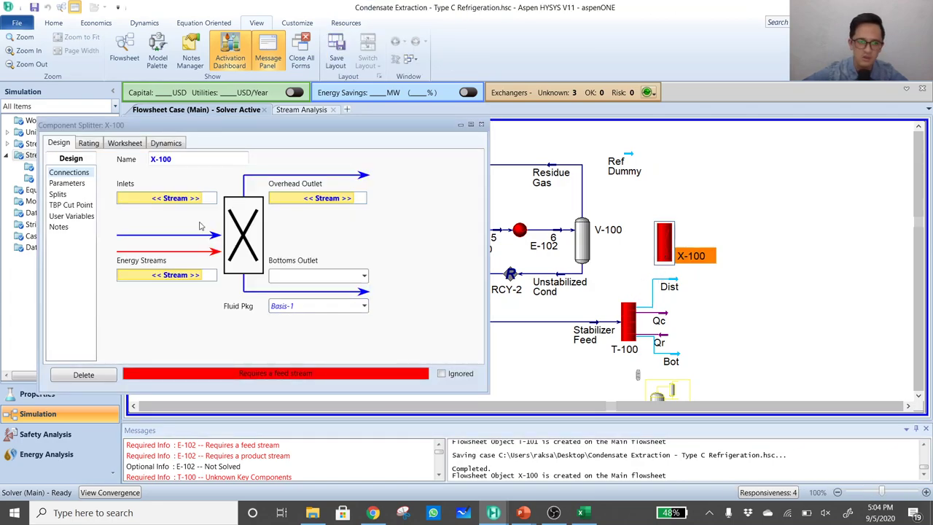
left_click(197, 198)
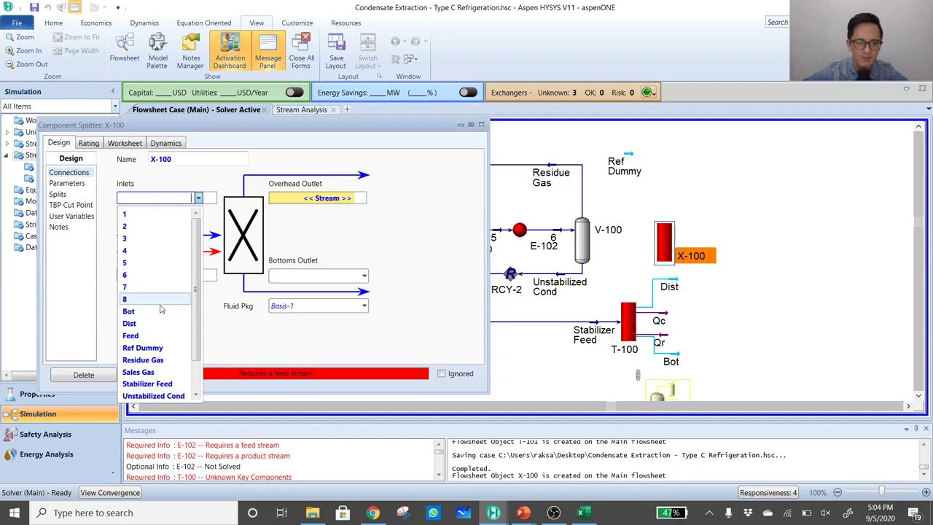
scroll(156, 342, "down", 1)
key("Escape")
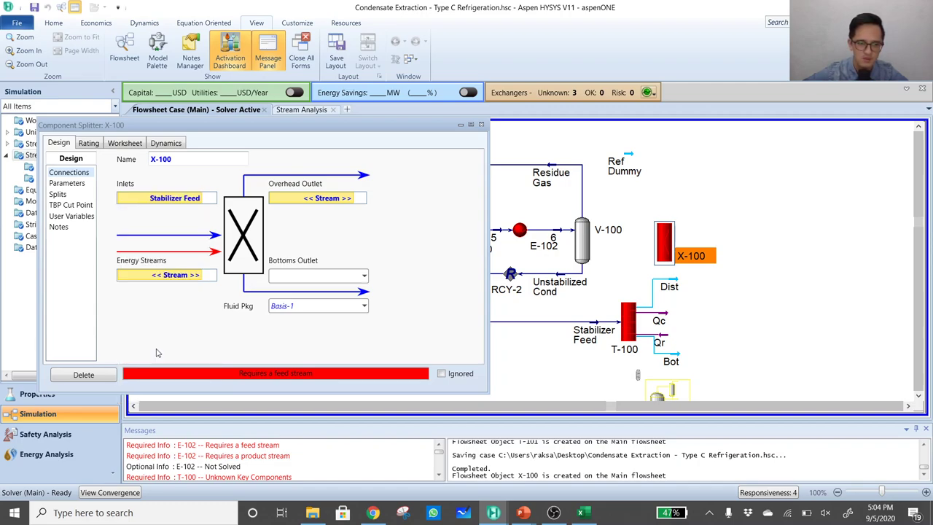
left_click(332, 197)
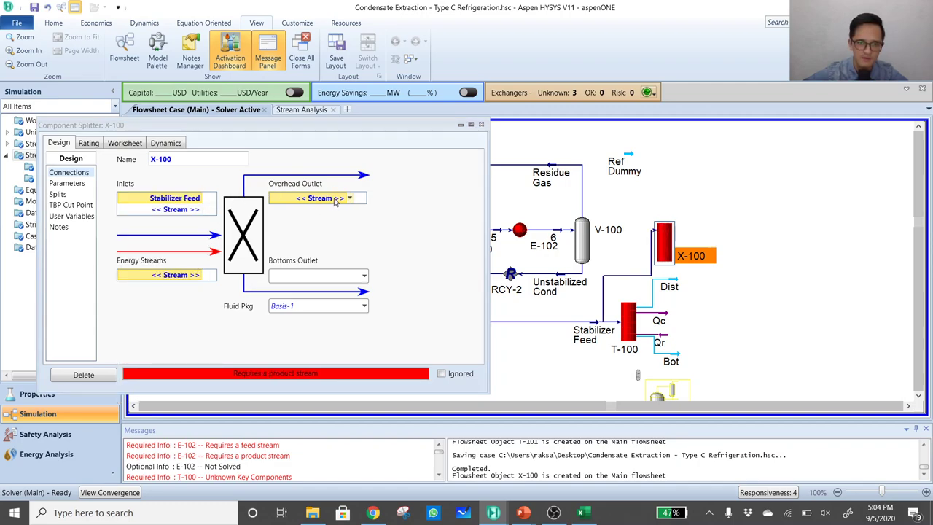
type("Gas")
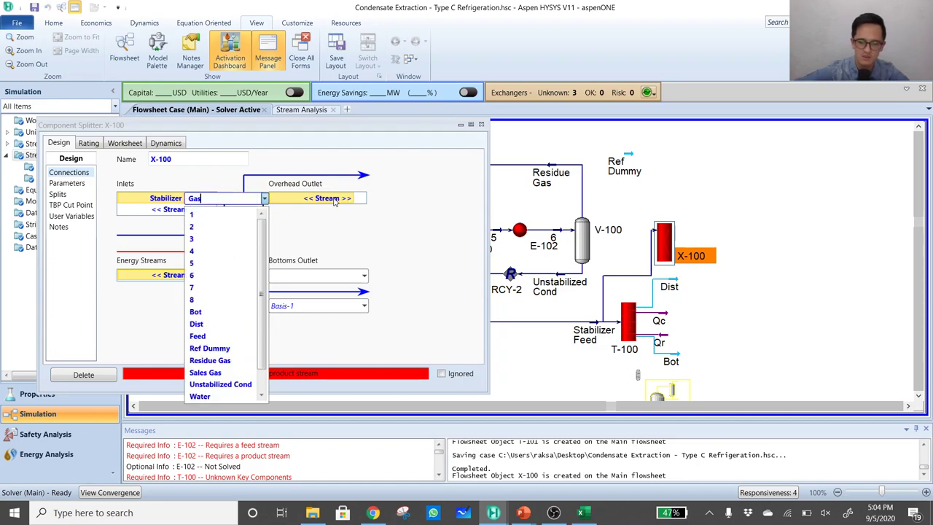
key("Return")
left_click(323, 275)
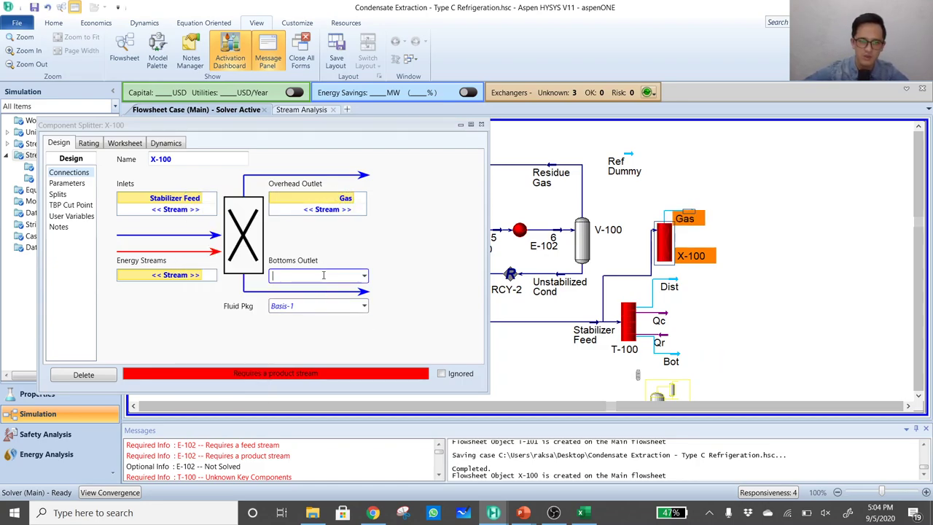
type("Liq")
key("Return")
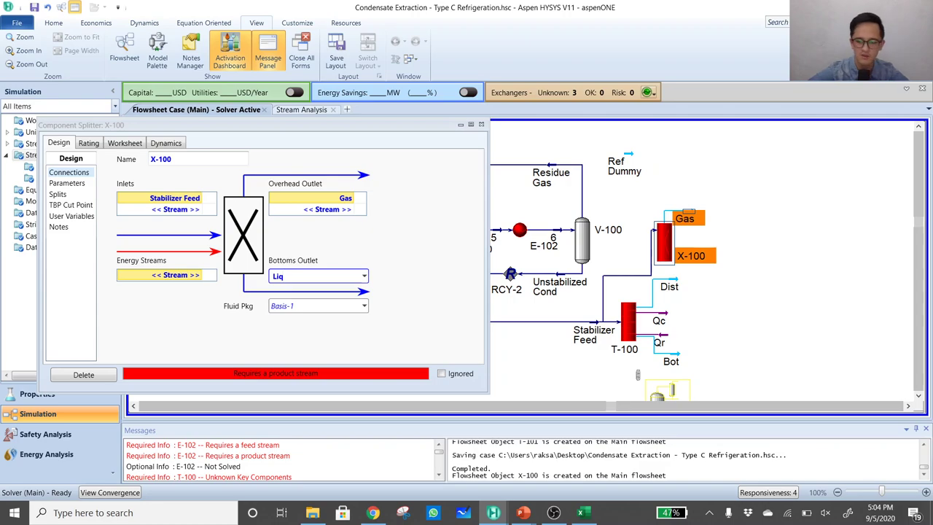
Shift splitter X-100 slightly up and to the right, away from T-100's Dist stream
left_click(733, 234)
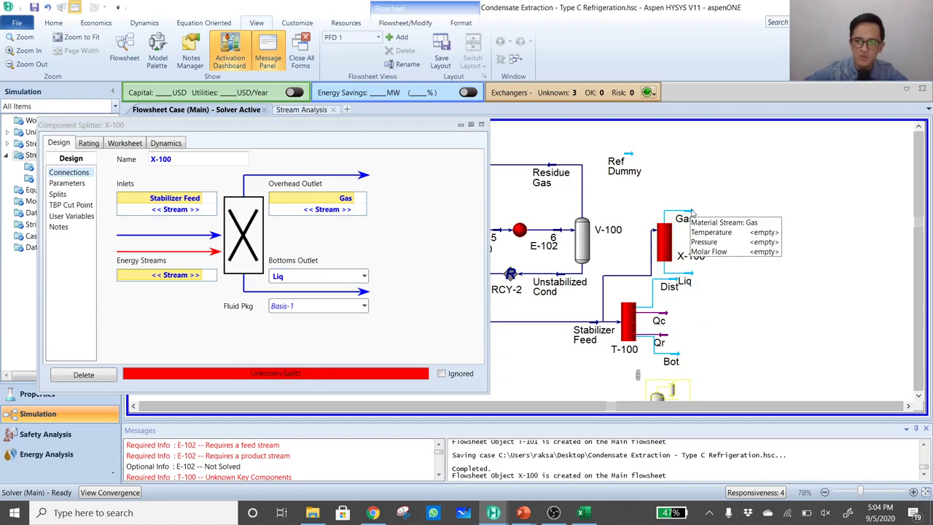
left_click(672, 226)
left_click_drag(672, 225, 681, 220)
left_click(738, 234)
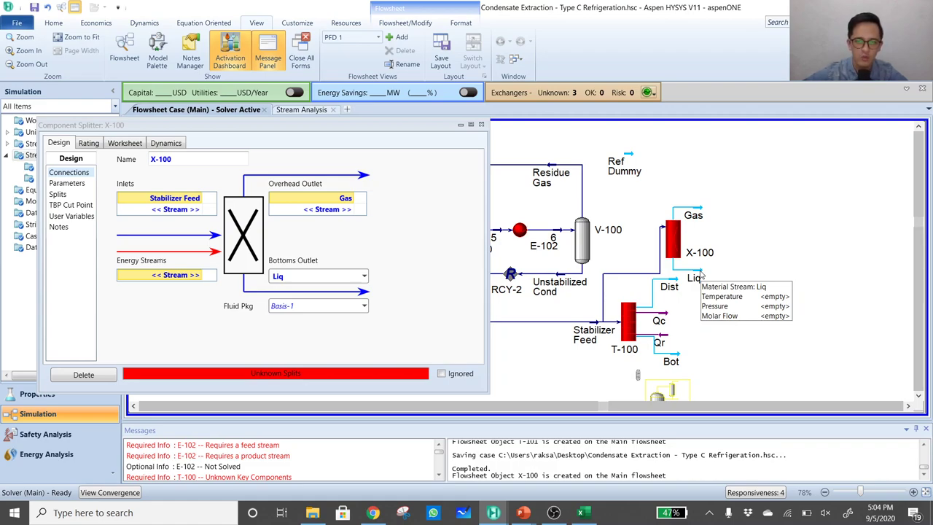
Set X-100 to calculate equal temperatures for its two products and to equalize all stream pressures
left_click(66, 184)
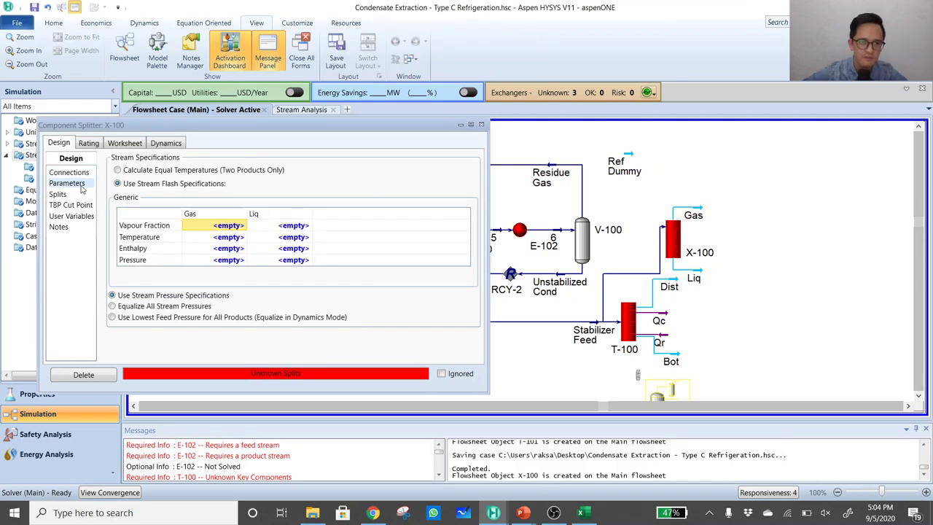
left_click(176, 172)
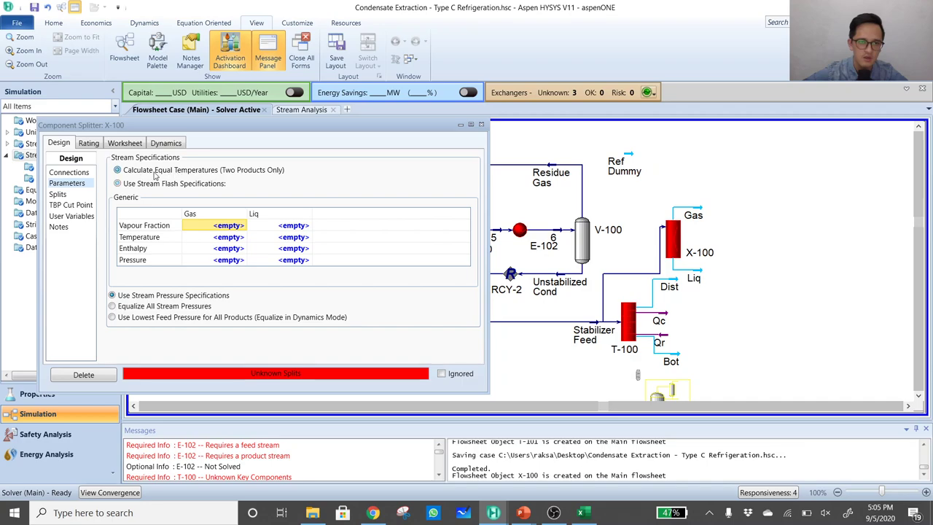
left_click(143, 307)
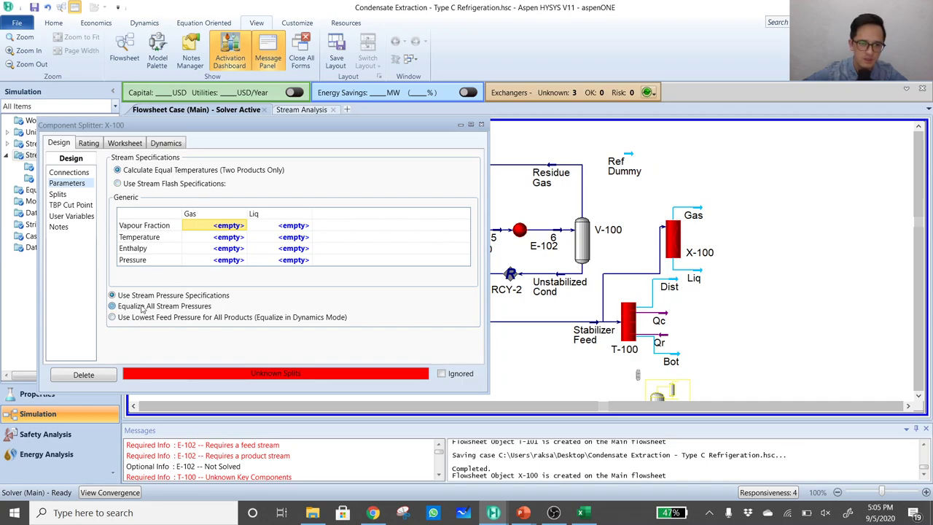
Set X-100's Gas split fractions for nitrogen, CO2, methane and ethane to 1.000
left_click(57, 194)
left_click(277, 199)
key("Left")
key("Left")
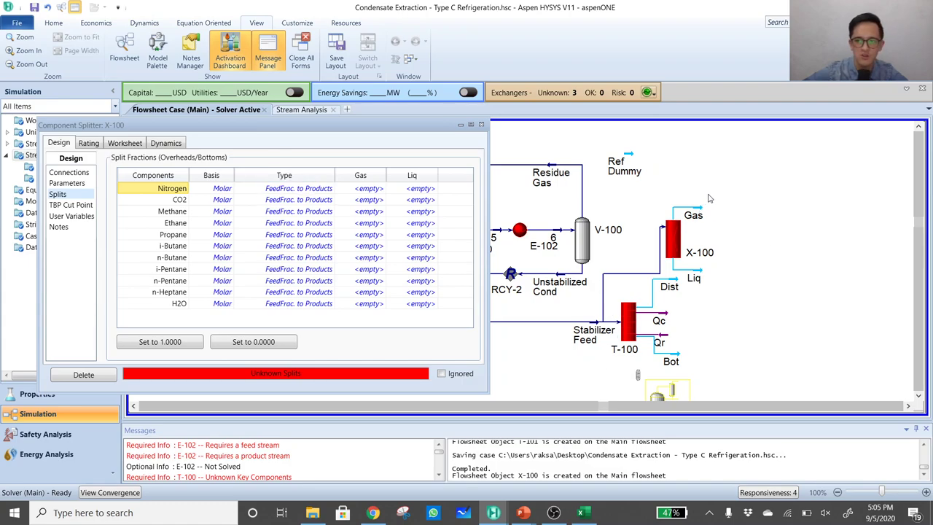
left_click(375, 188)
left_click(175, 342)
left_click(375, 200)
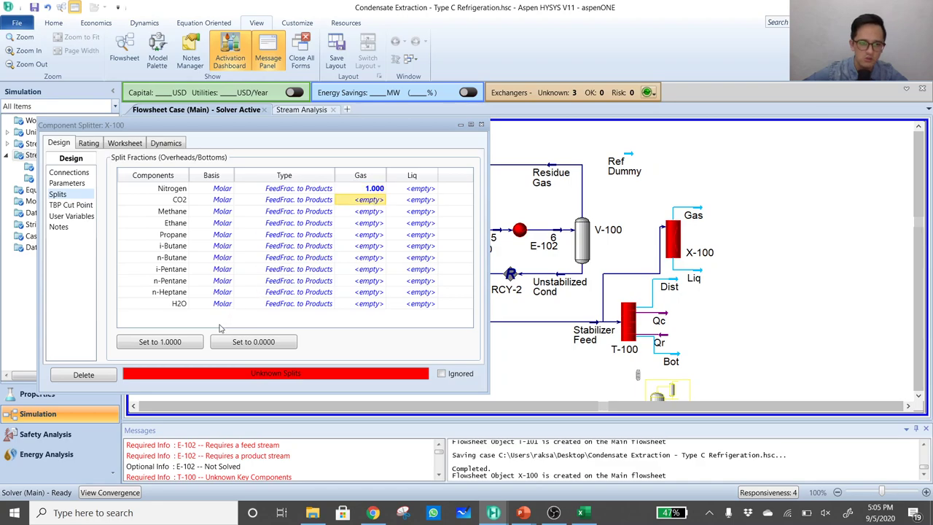
left_click(160, 342)
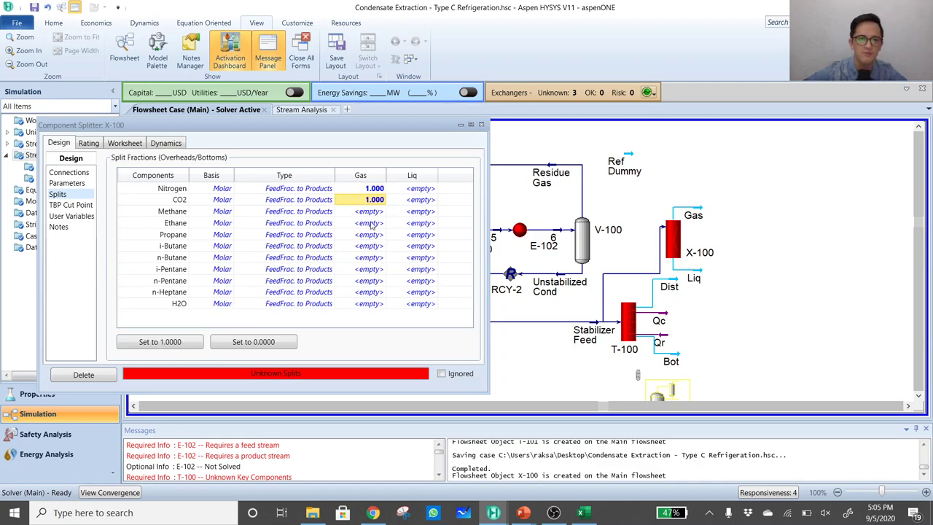
left_click(372, 211)
left_click(177, 342)
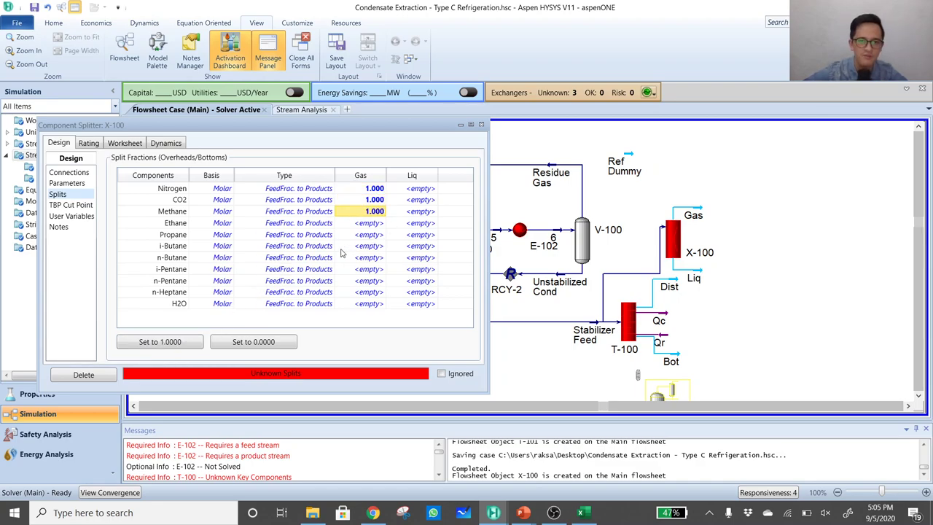
left_click(378, 226)
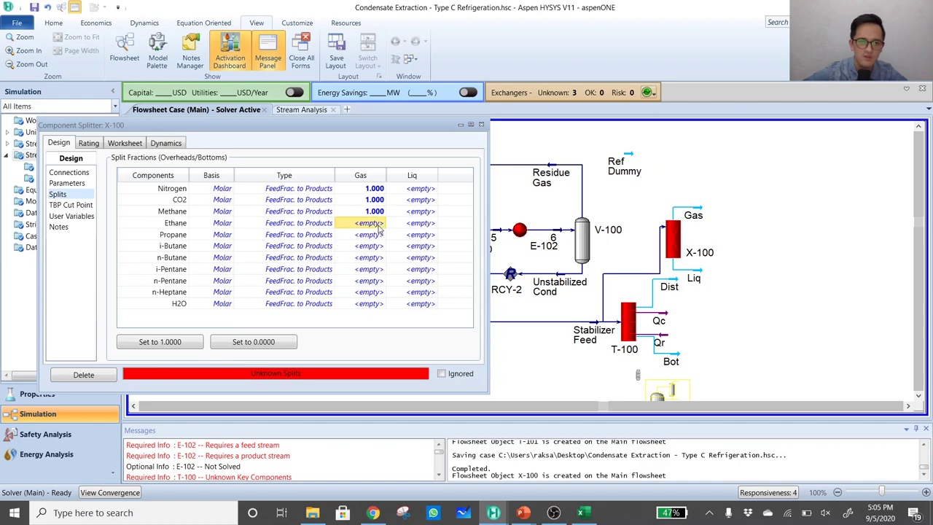
left_click(180, 340)
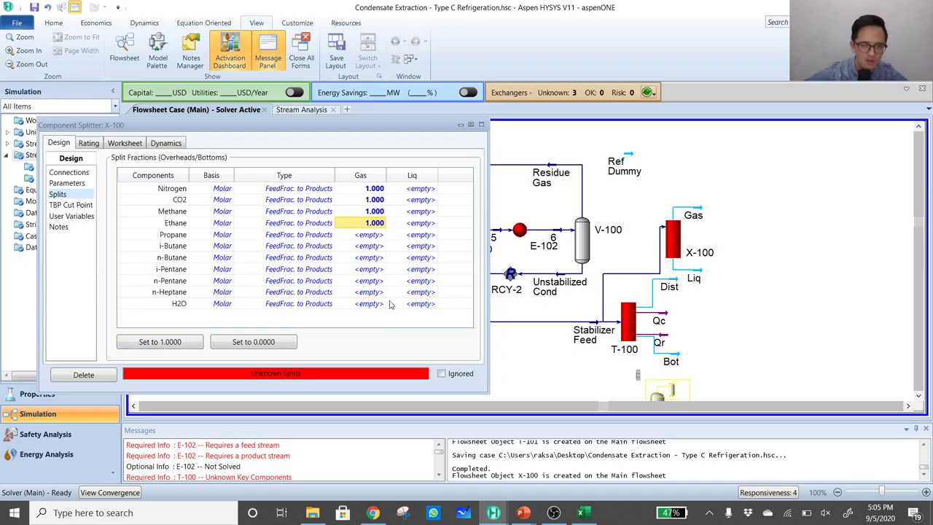
Set X-100's Liq split fractions for H2O and n-heptane to 1.000
left_click(434, 304)
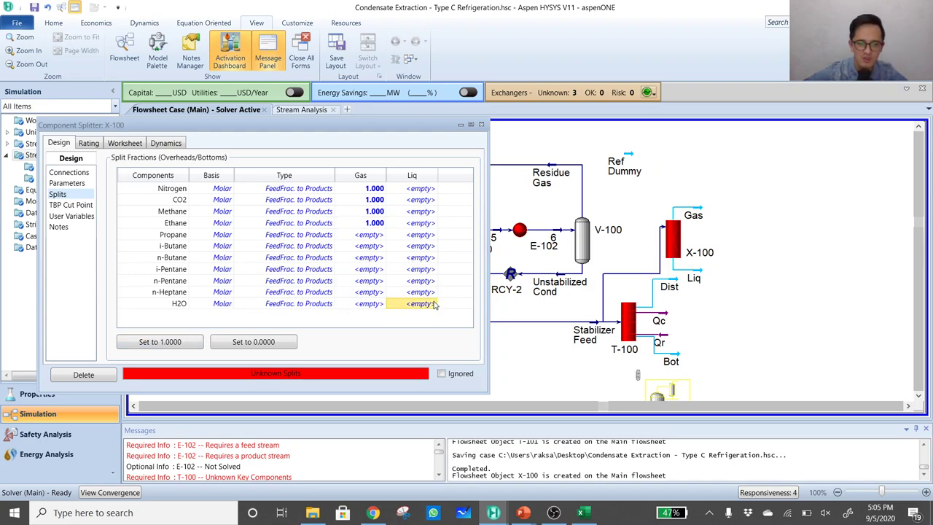
left_click(160, 341)
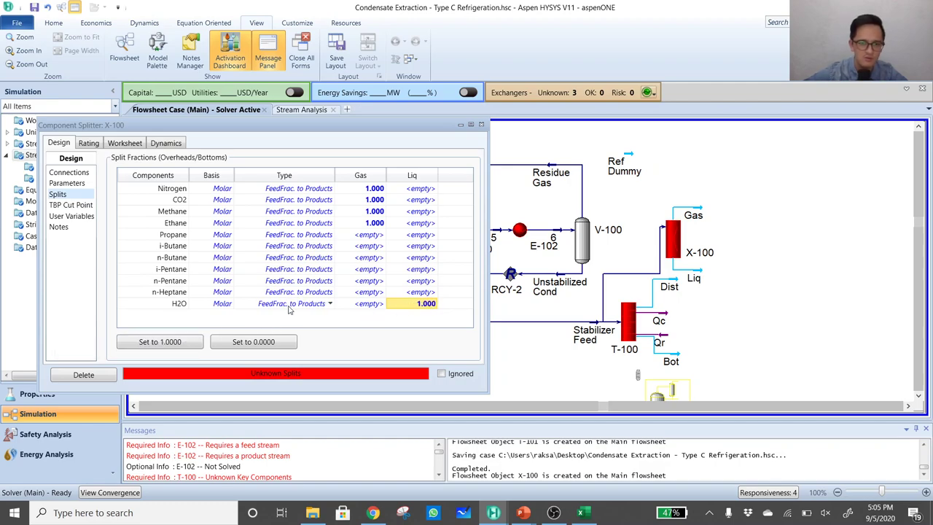
left_click(180, 292)
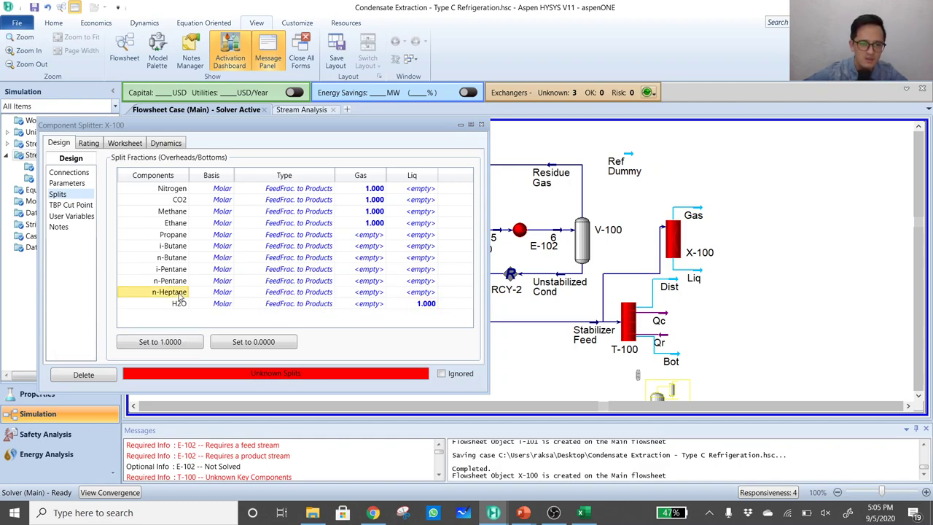
left_click(421, 292)
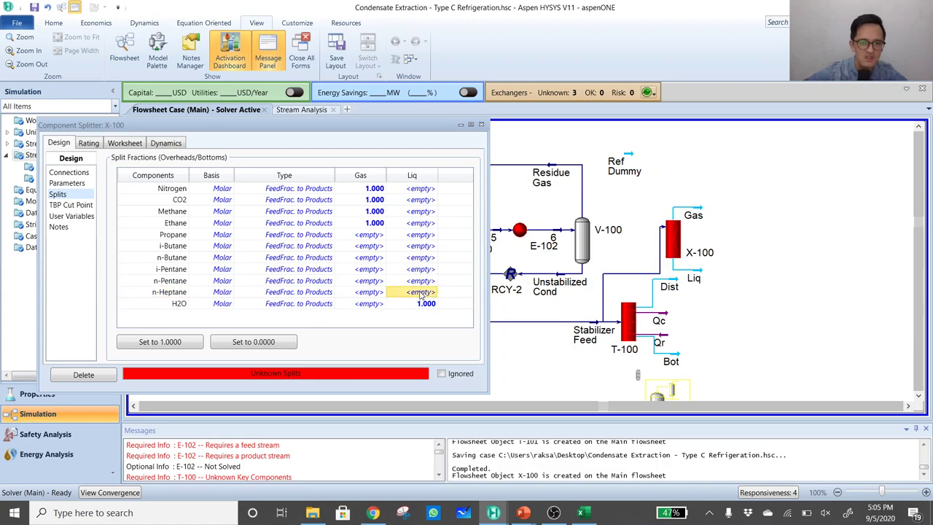
left_click(163, 344)
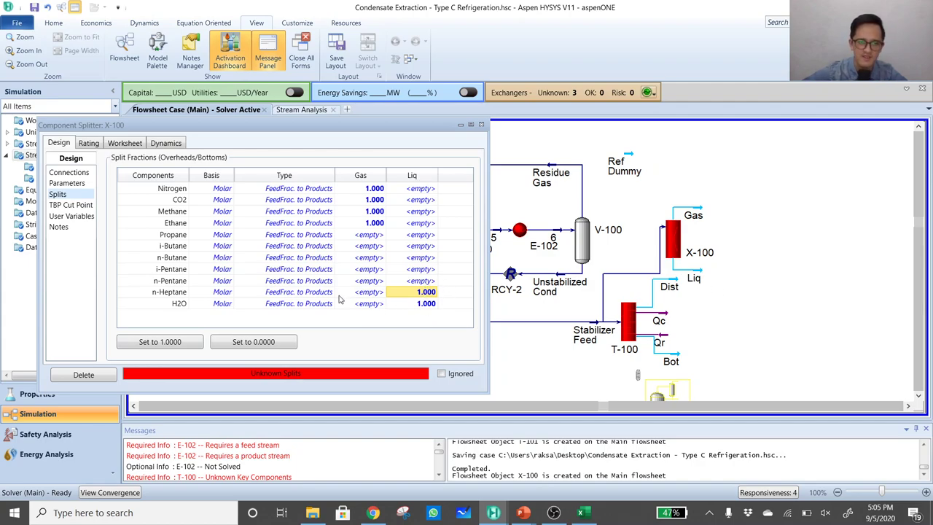
Set X-100's Liq split fractions for propane, i-butane, n-butane, i-pentane and n-pentane to 1.000
left_click(428, 280)
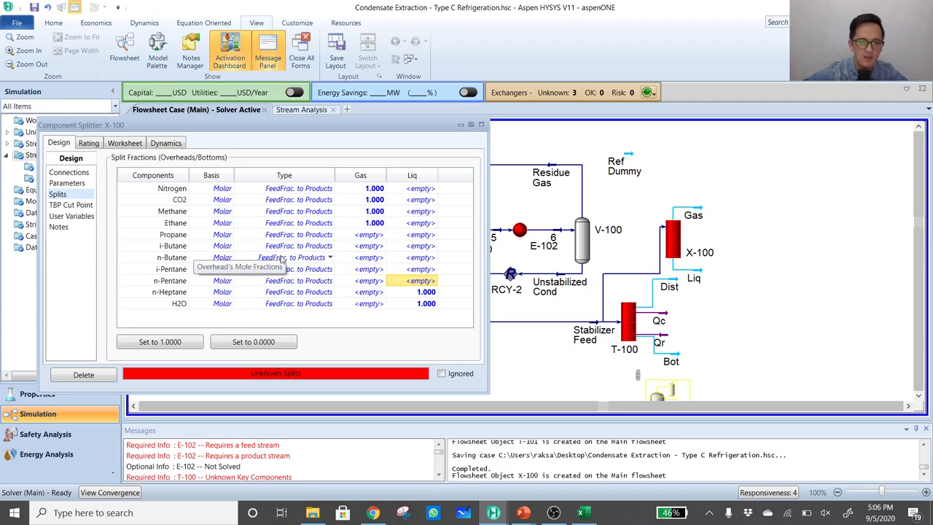
left_click(378, 237)
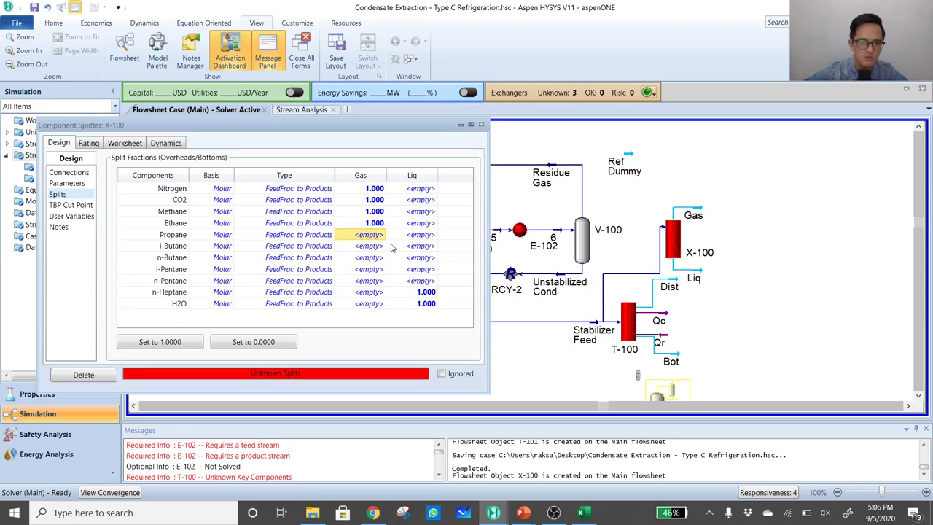
left_click(428, 235)
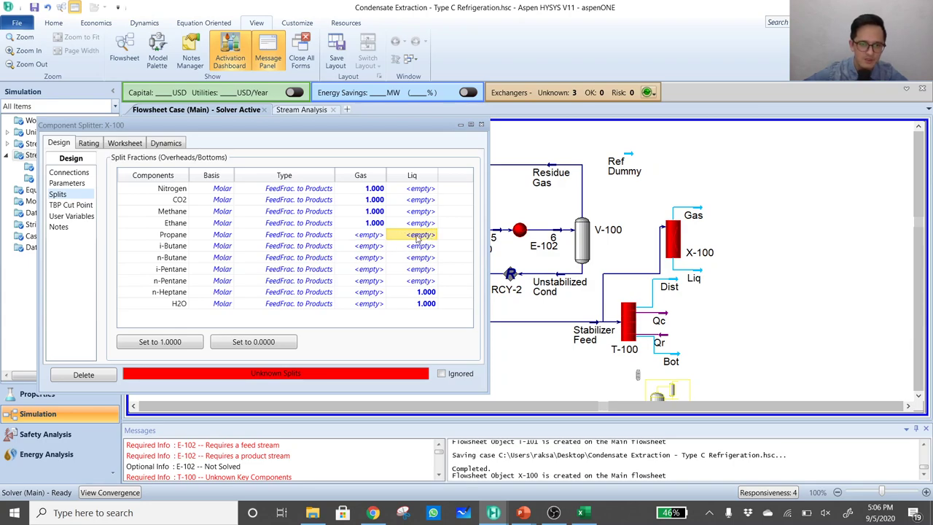
left_click(180, 347)
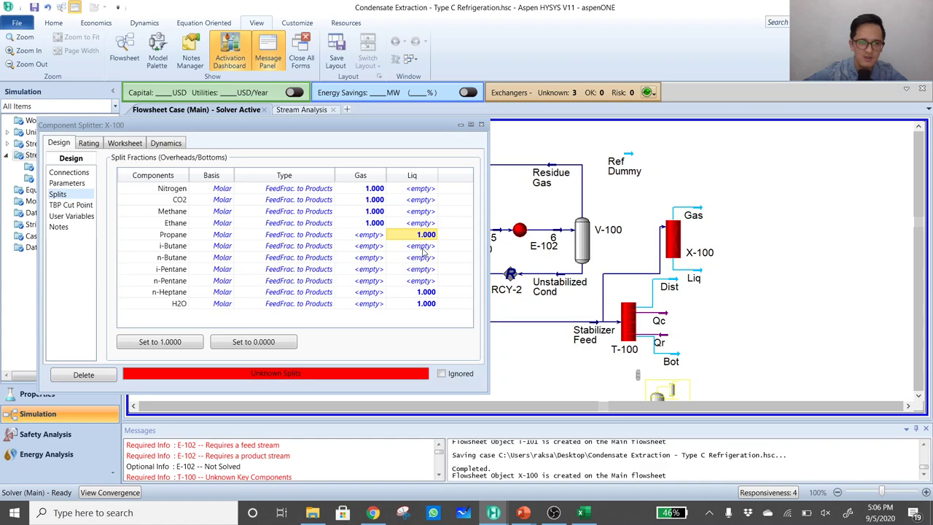
left_click(182, 342)
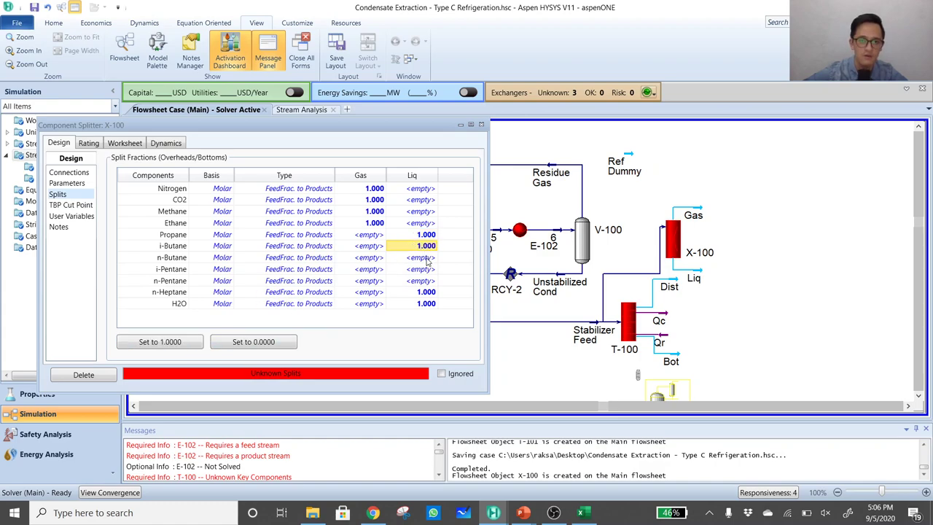
left_click(157, 343)
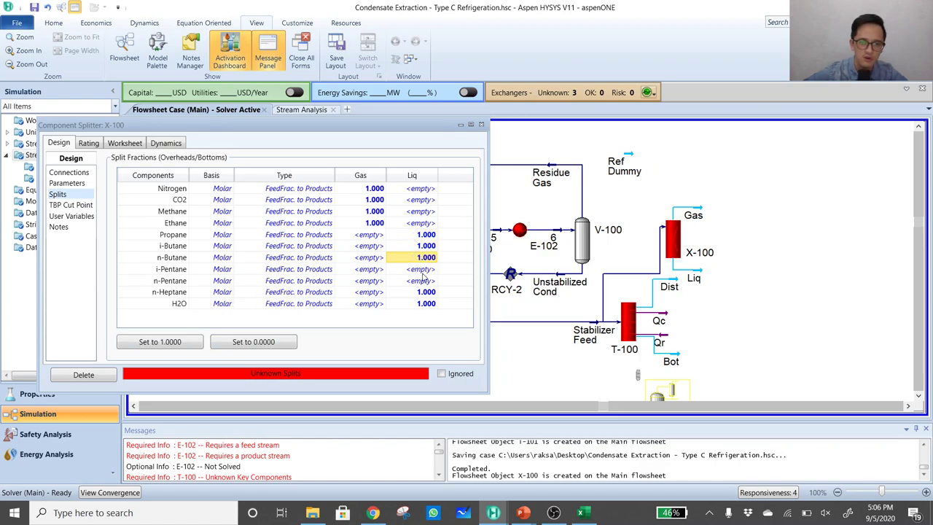
left_click(175, 342)
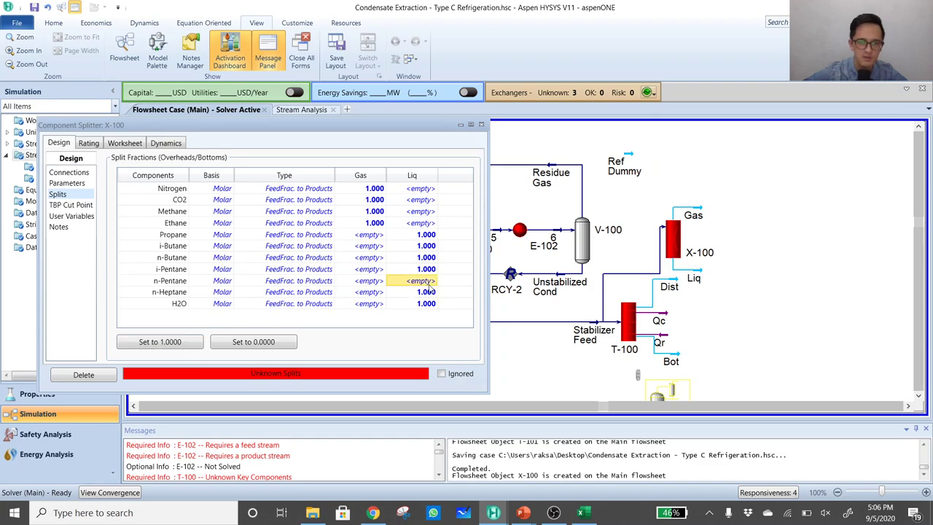
left_click(157, 341)
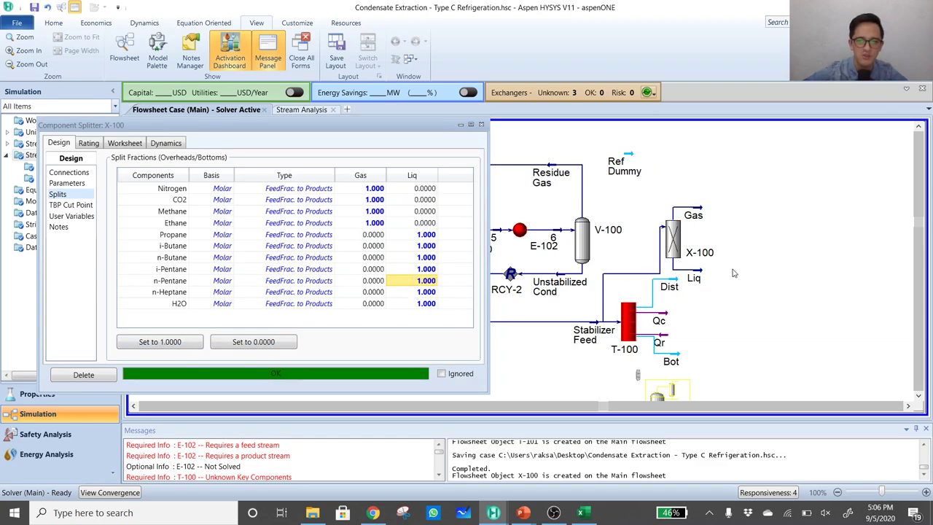
left_click(754, 246)
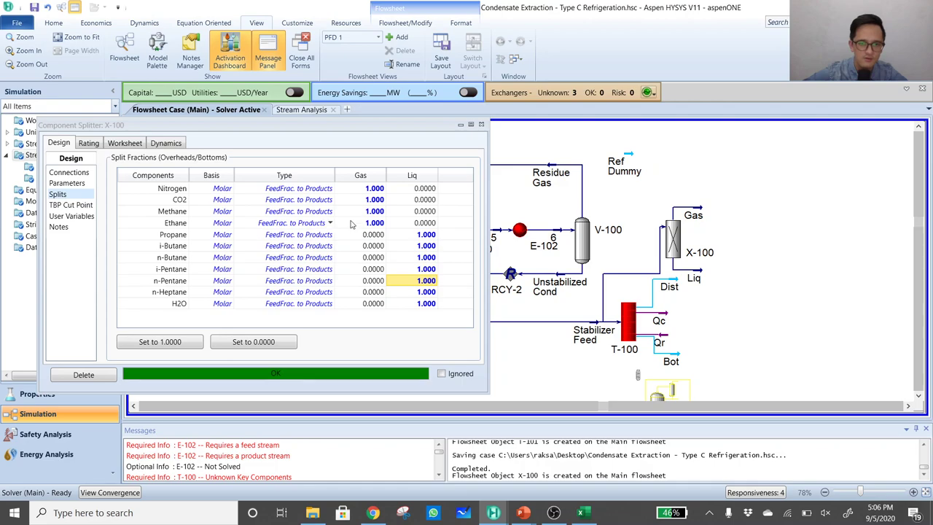
Examine the composition and properties of X-100's streams, comparing the Reid VP at 37.8 C of Stabilizer Feed and Liq
left_click(125, 143)
left_click(66, 195)
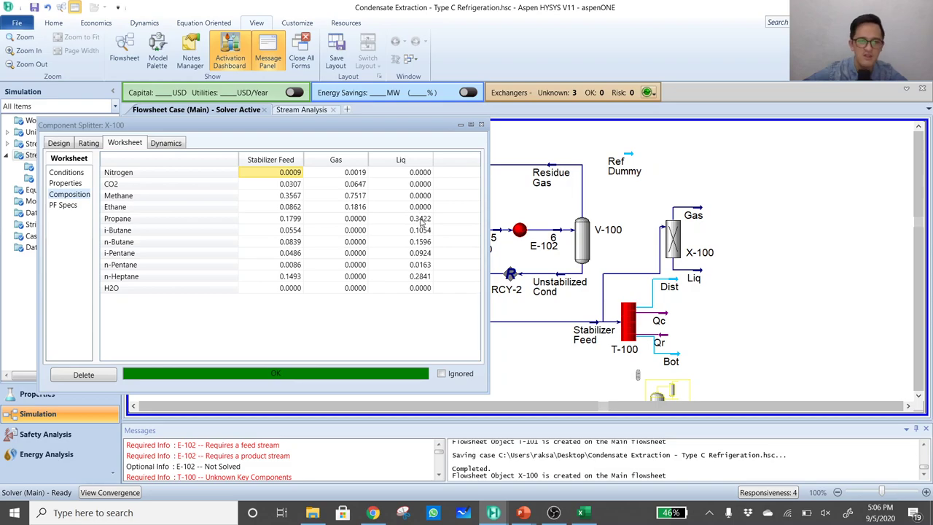
left_click(68, 188)
scroll(428, 223, "down", 1)
scroll(428, 223, "up", 1)
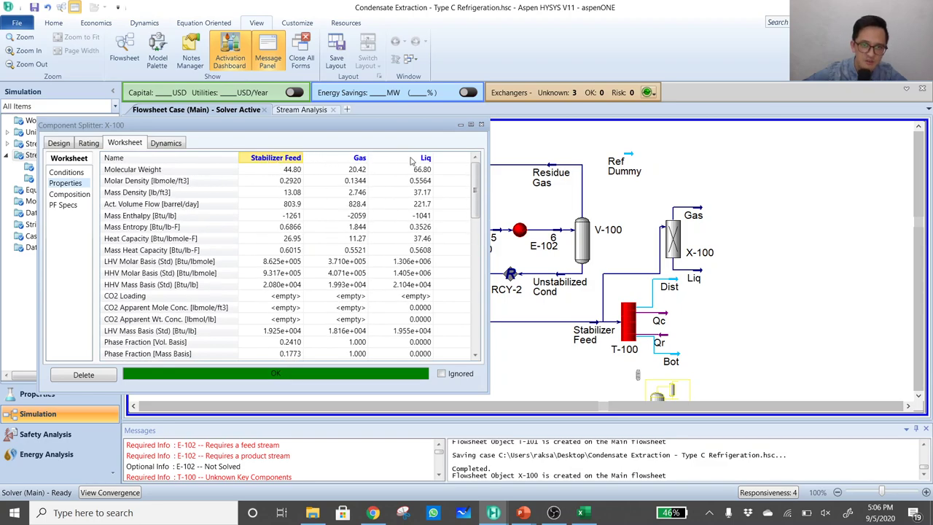
scroll(411, 219, "down", 10)
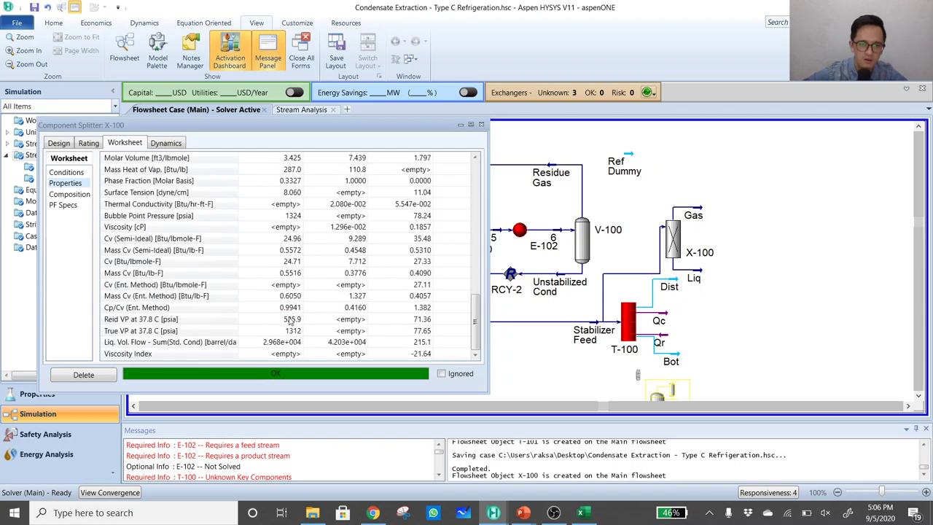
mouse_move(283, 325)
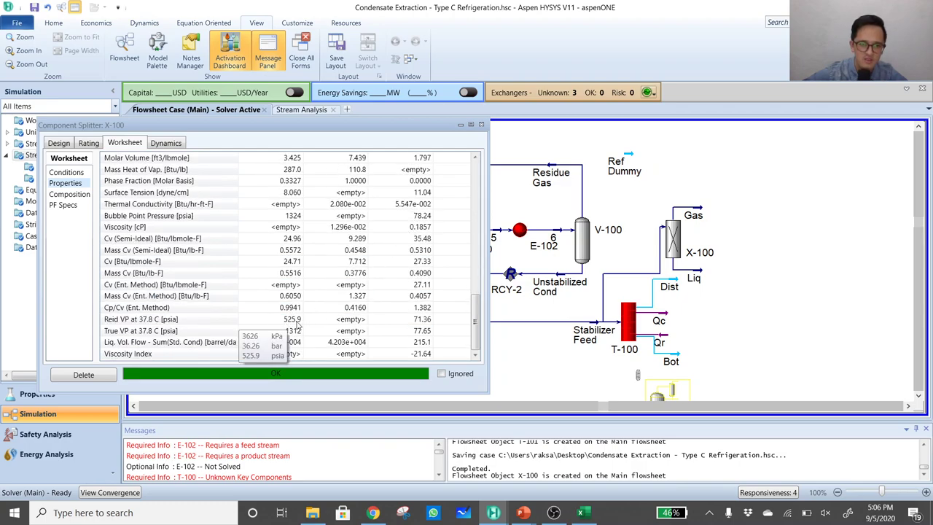
mouse_move(418, 326)
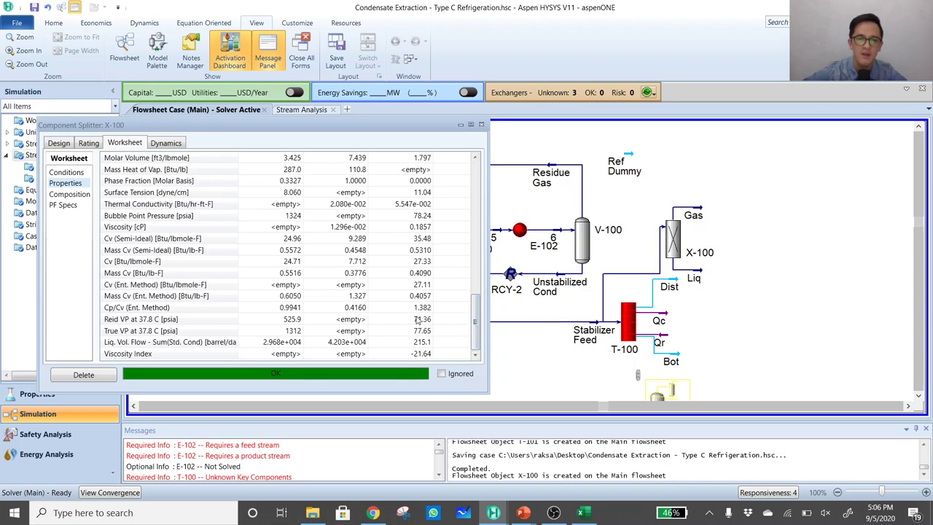
mouse_move(416, 319)
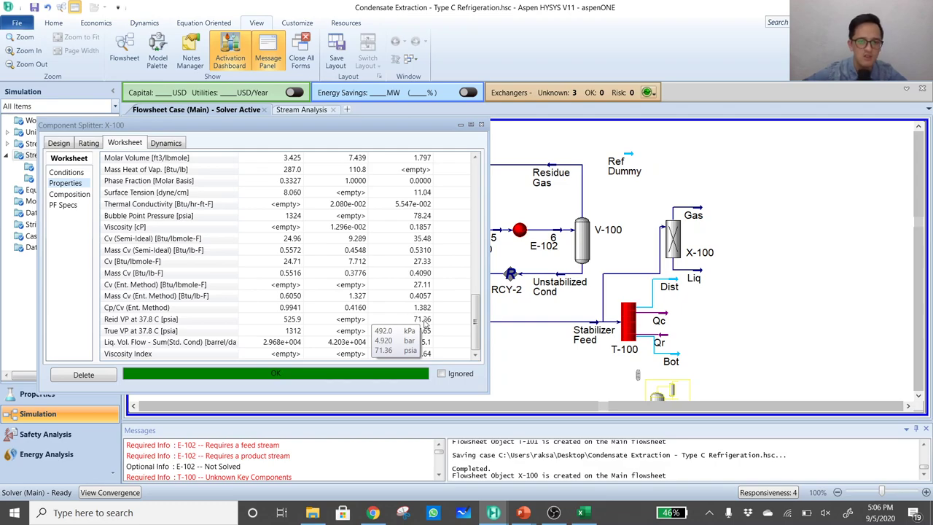
left_click_drag(475, 321, 484, 183)
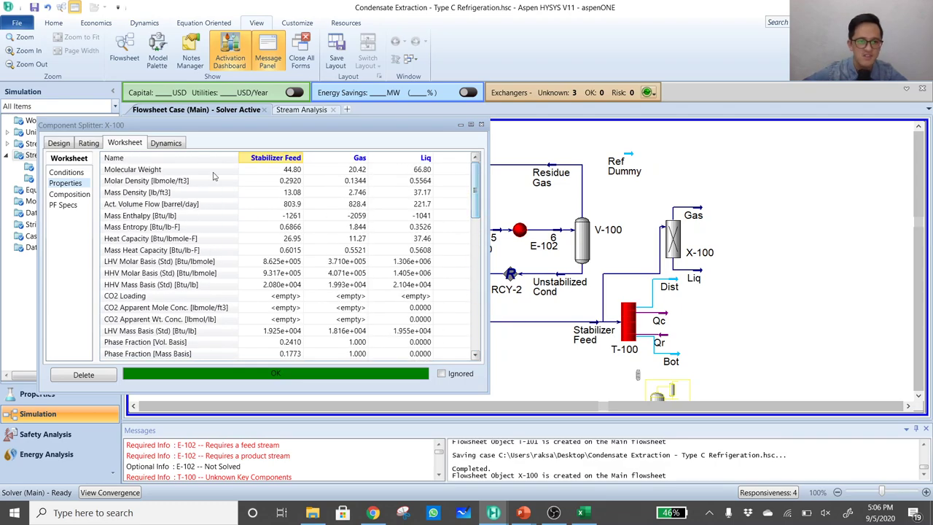
Set X-100's Liq split fraction for propane to 0.0000, and check Liq's vapour pressures and the stream conditions
left_click(60, 143)
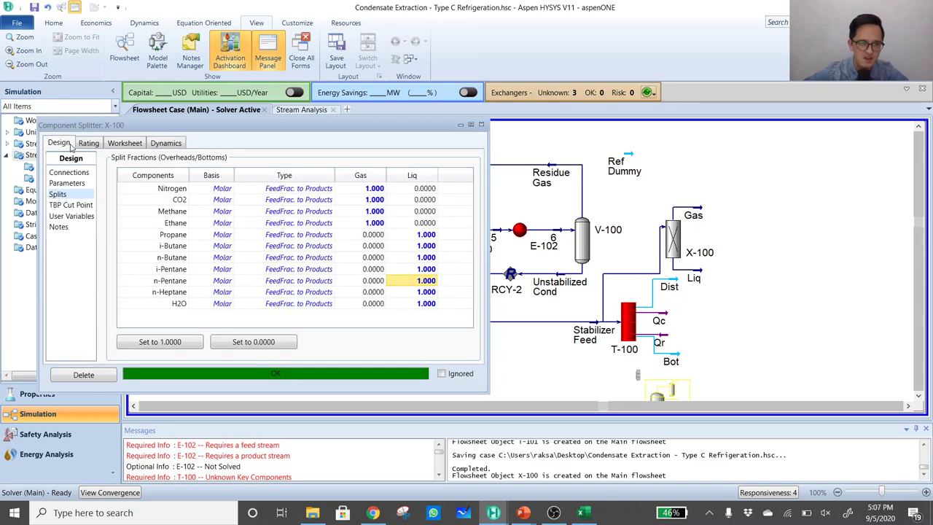
left_click(409, 233)
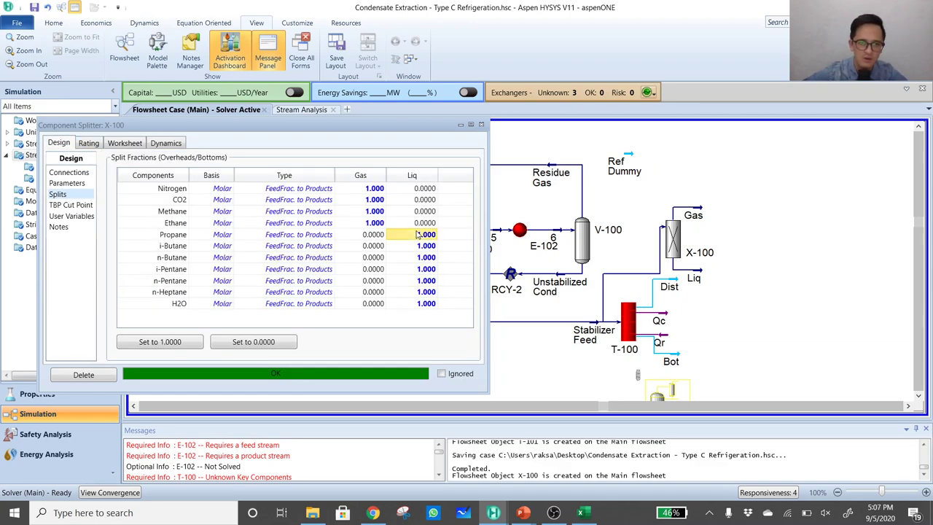
left_click(248, 344)
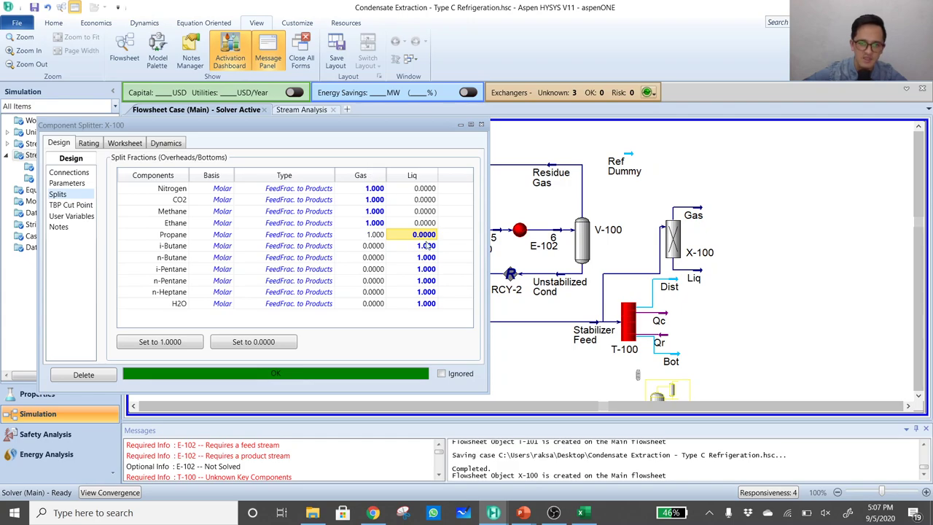
key("Down")
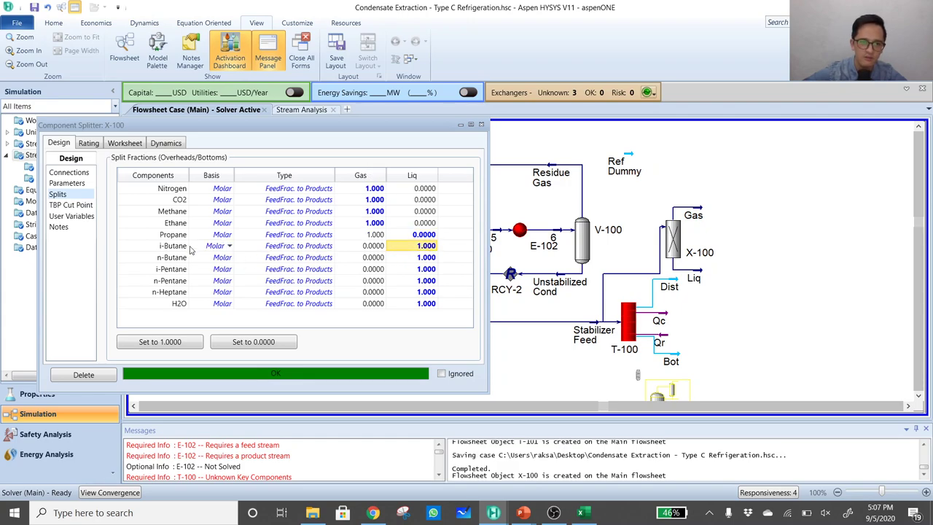
left_click(133, 145)
scroll(416, 213, "down", 10)
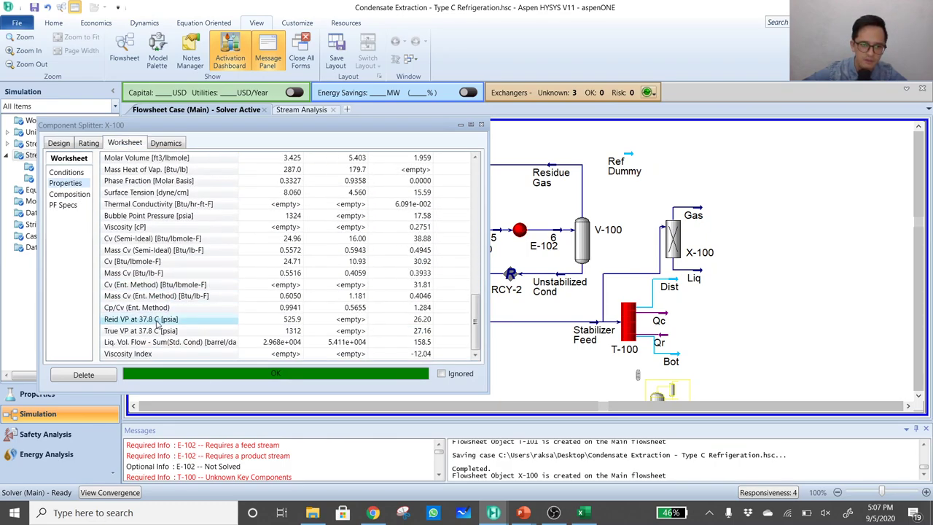
left_click(421, 321)
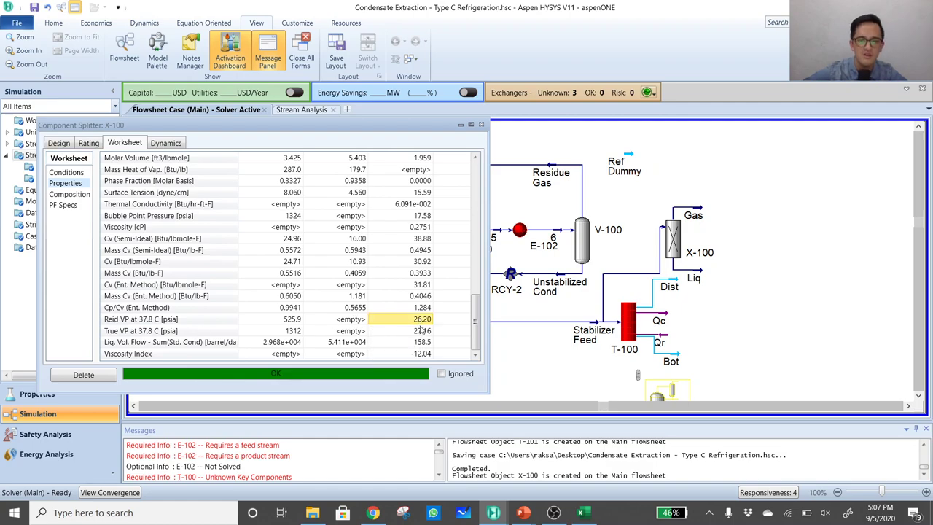
mouse_move(422, 328)
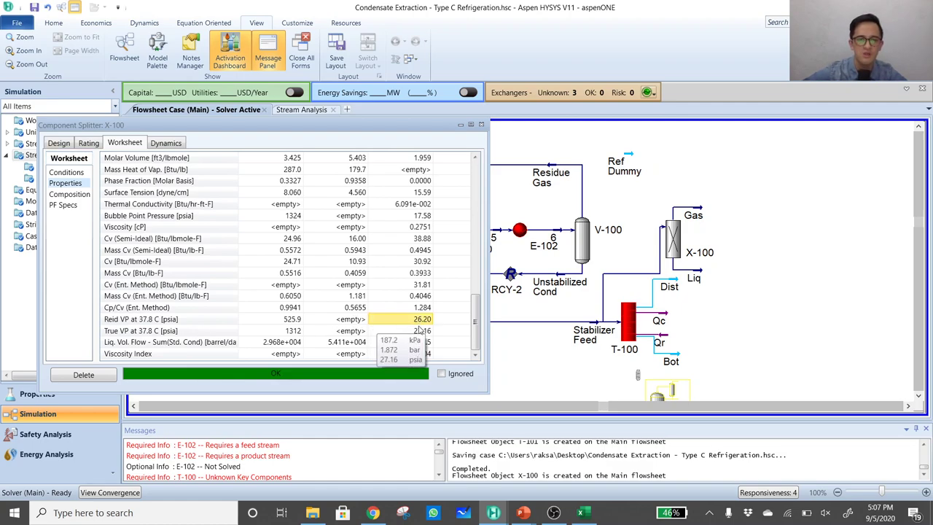
left_click(69, 173)
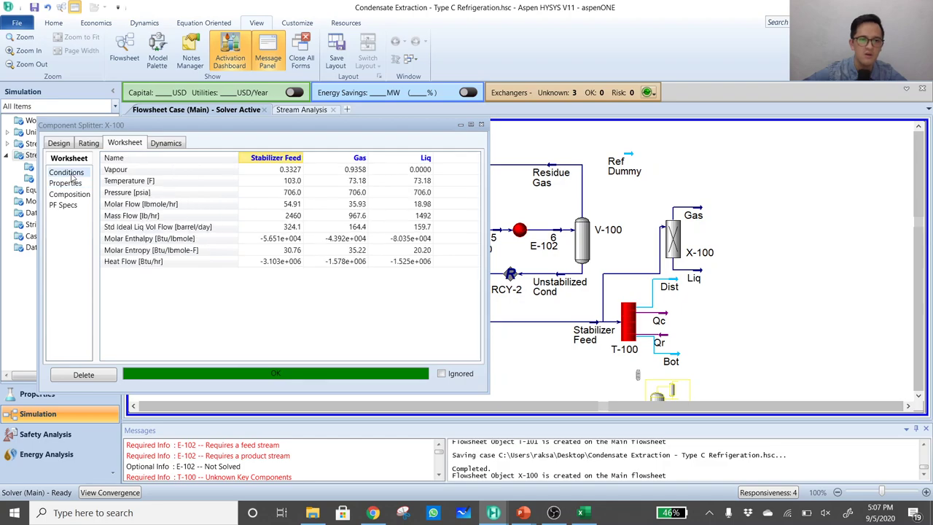
Set X-100's Liq split fractions for i-butane and n-butane to 0.0000, and check the Reid VP of Stabilizer Feed and Liq
left_click(66, 145)
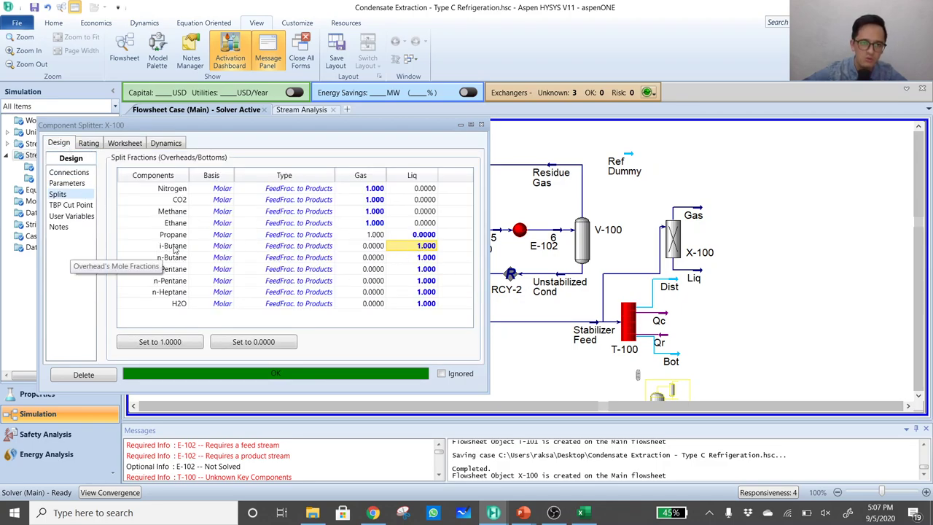
left_click(270, 341)
left_click(423, 258)
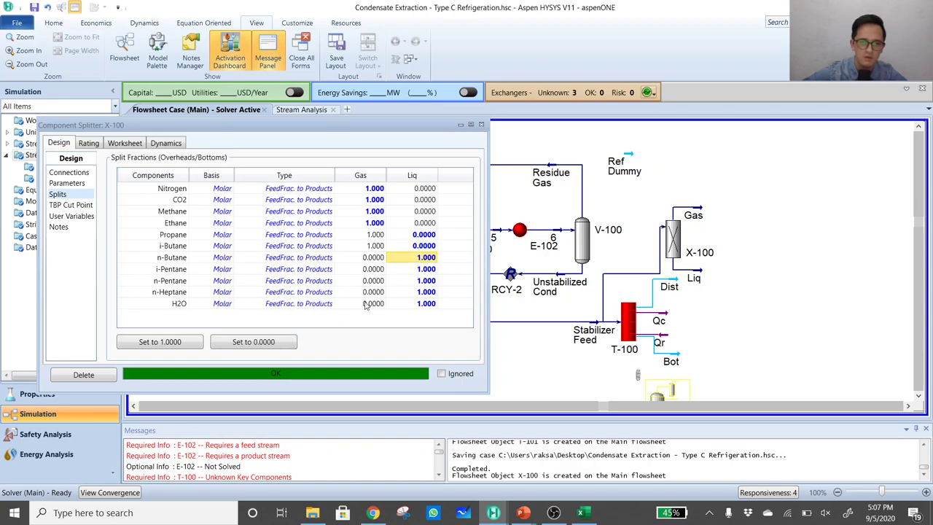
left_click(254, 341)
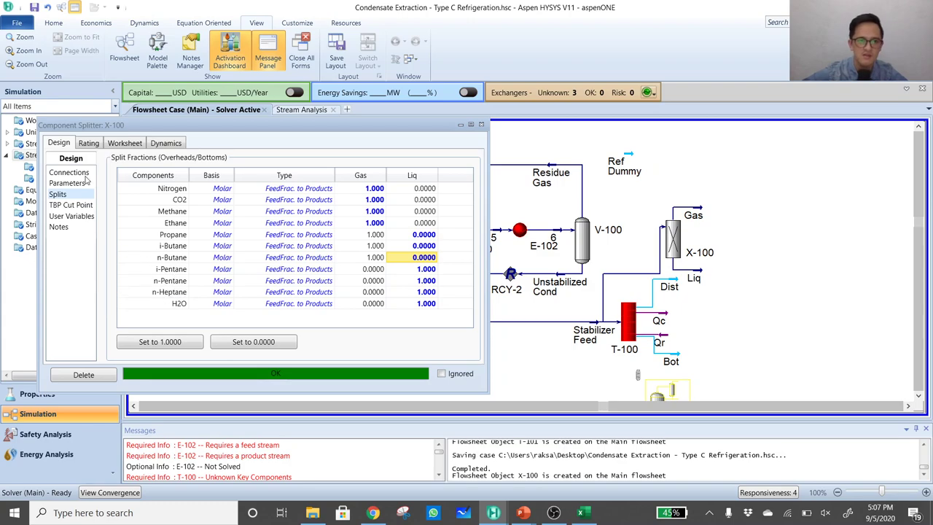
left_click(124, 146)
left_click(73, 184)
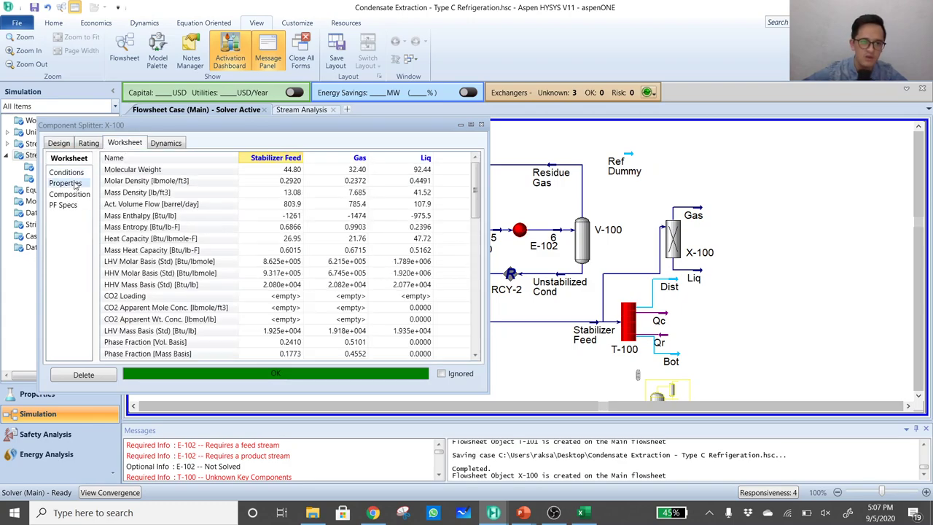
scroll(437, 291, "down", 15)
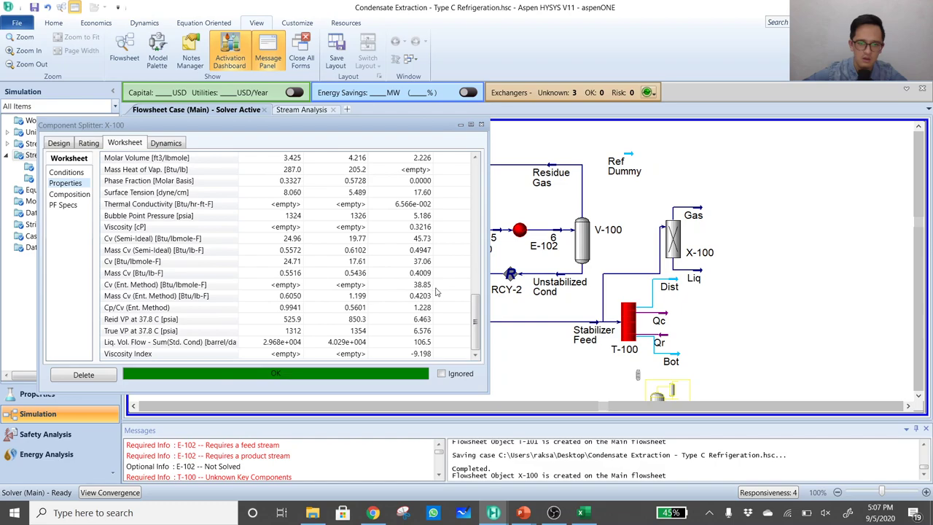
mouse_move(267, 321)
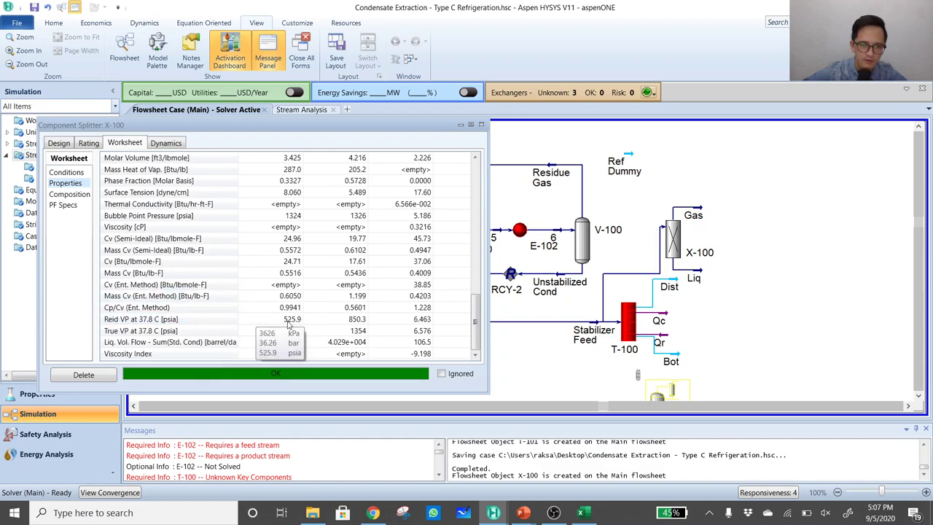
mouse_move(429, 328)
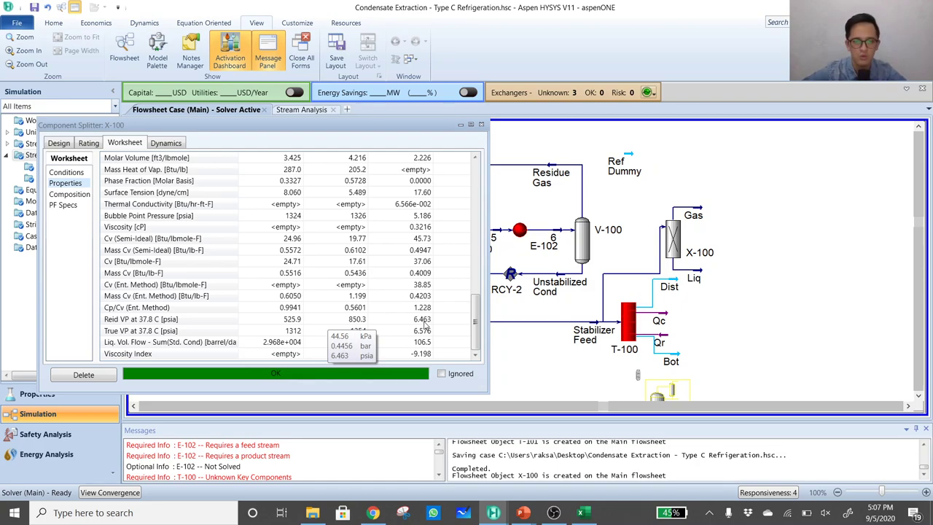
Save the case and review the component compositions of X-100's feed and product streams
left_click(34, 7)
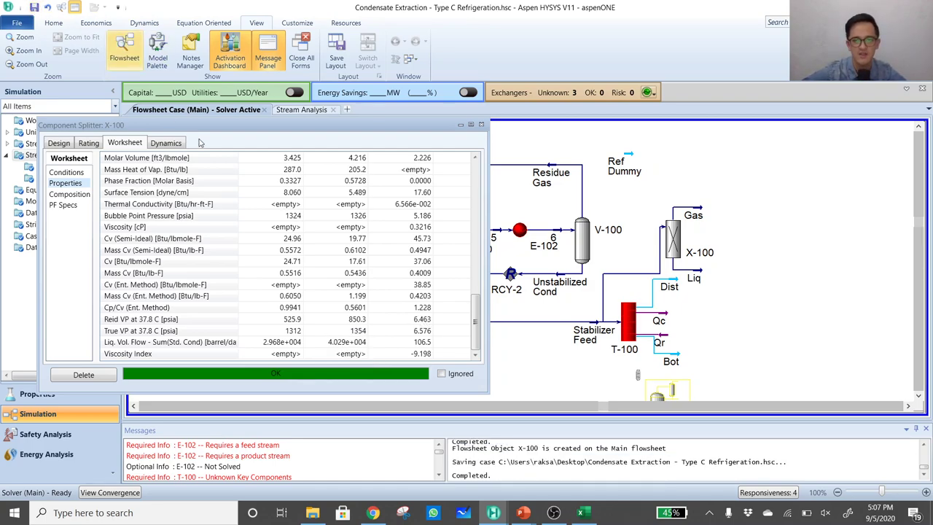
scroll(291, 241, "up", 3)
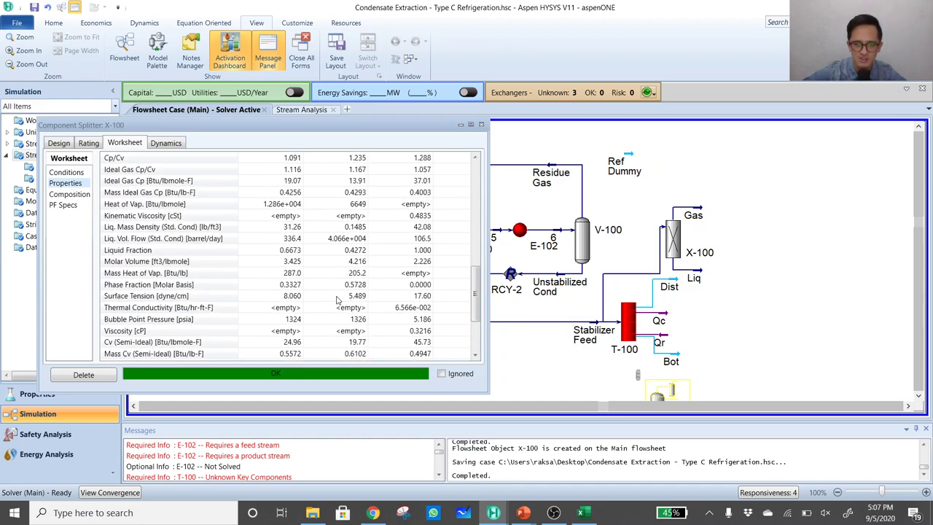
scroll(335, 299, "up", 10)
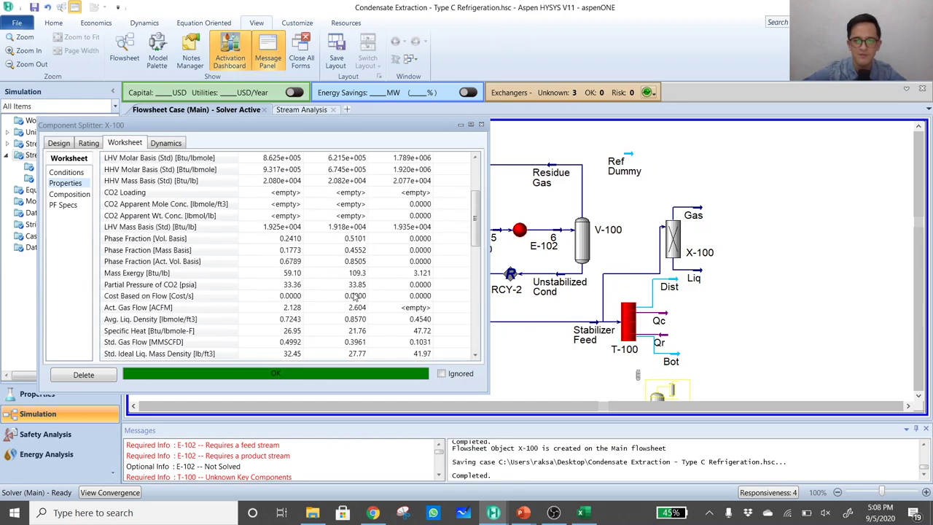
left_click(72, 195)
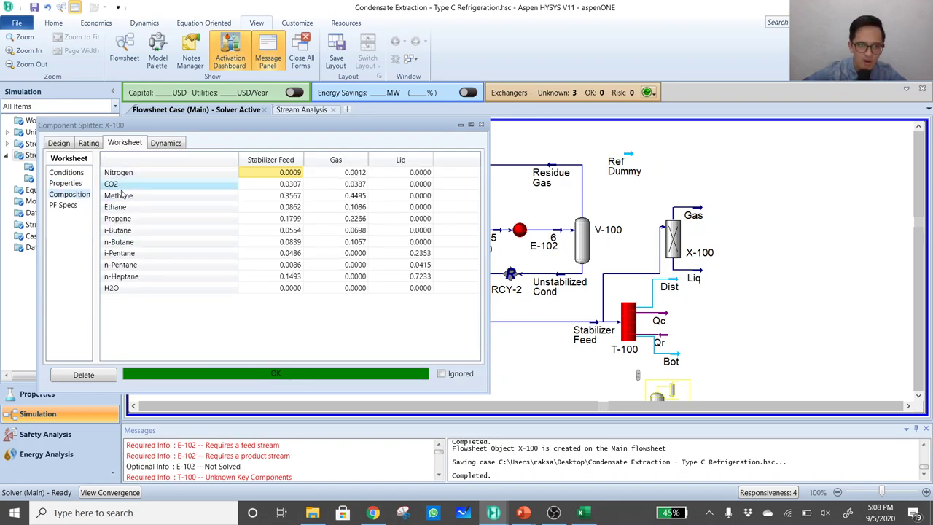
Open the design parameters of shortcut column T-100 beside X-100's stream compositions and examine n-butane and i-pentane in Liq
left_click(355, 244)
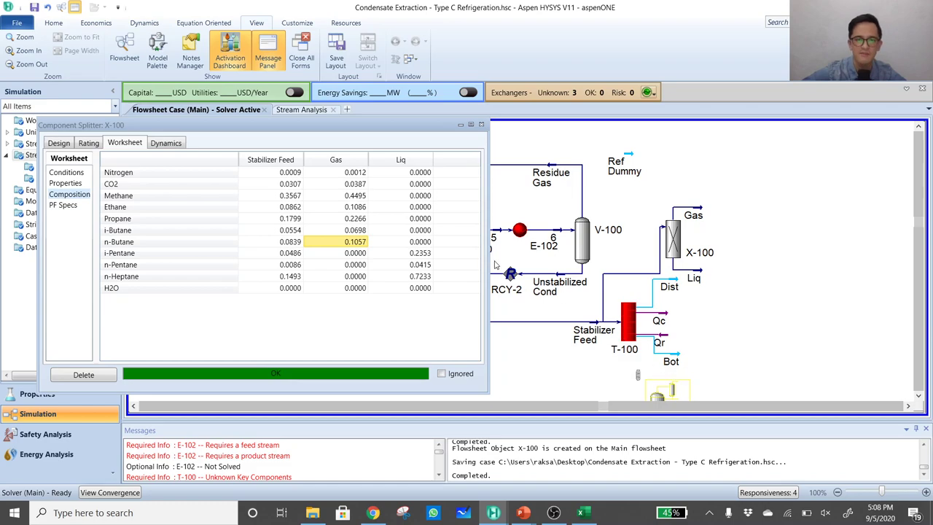
left_click_drag(376, 134, 475, 324)
double_click(626, 329)
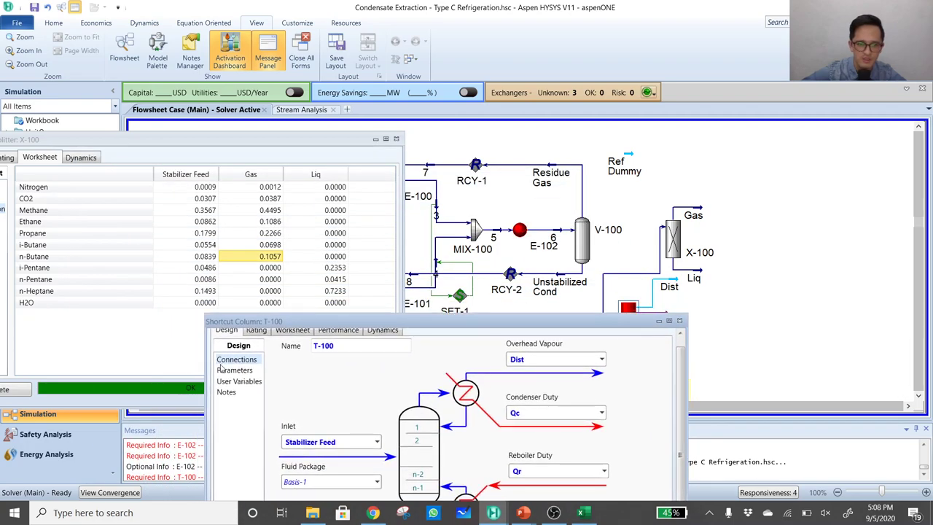
left_click(248, 380)
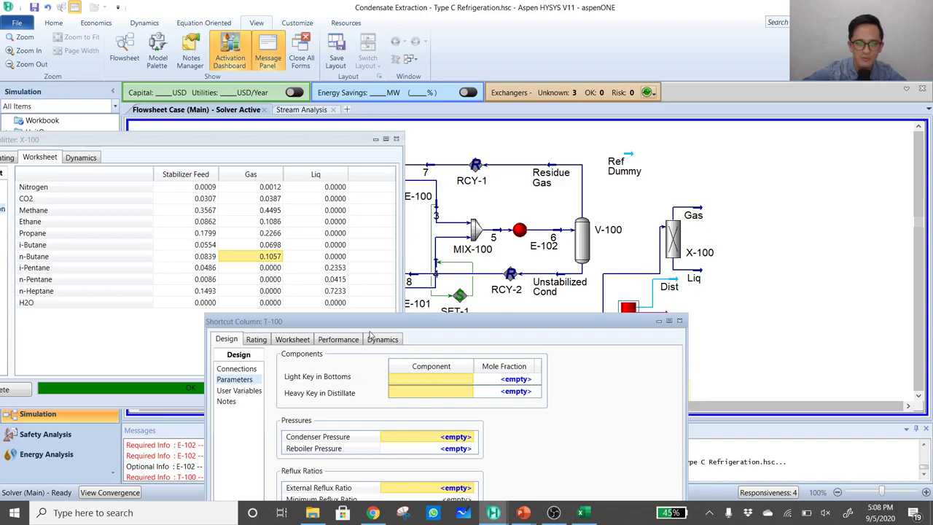
left_click(388, 315)
left_click(457, 336)
left_click_drag(462, 326, 363, 332)
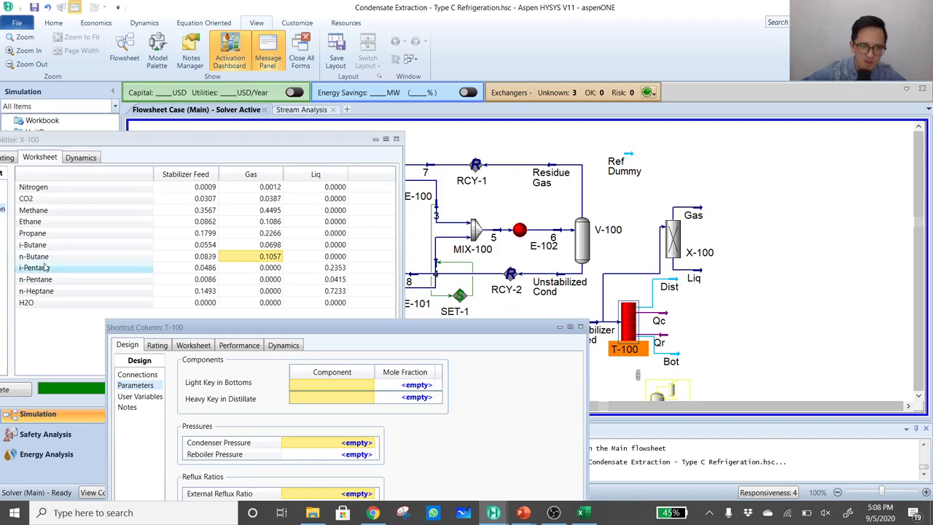
left_click(337, 268)
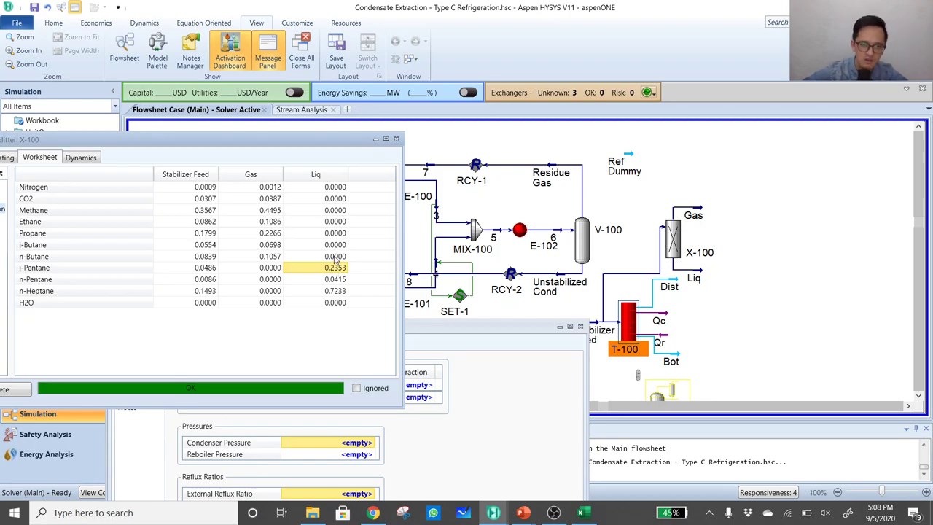
left_click(335, 258)
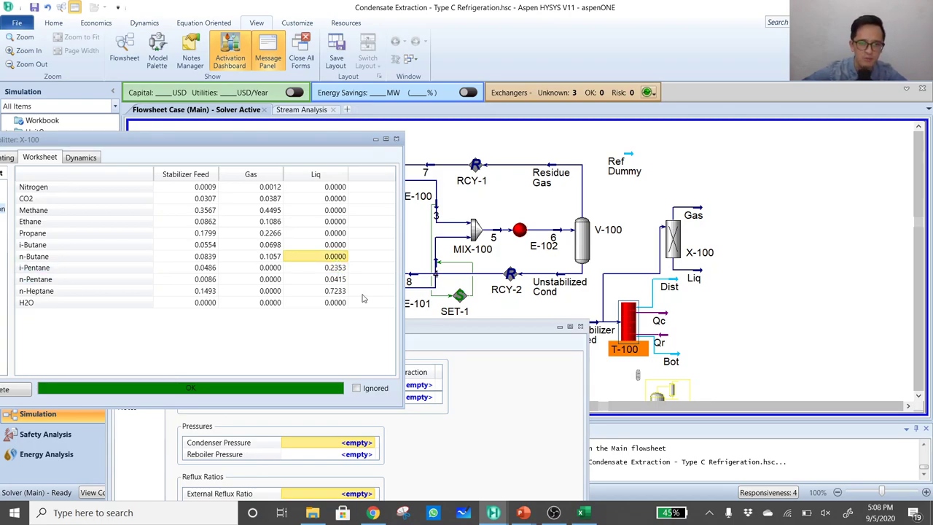
Set T-100's light key in bottoms to n-Butane with a mole fraction of 0.01
left_click(449, 336)
left_click(370, 384)
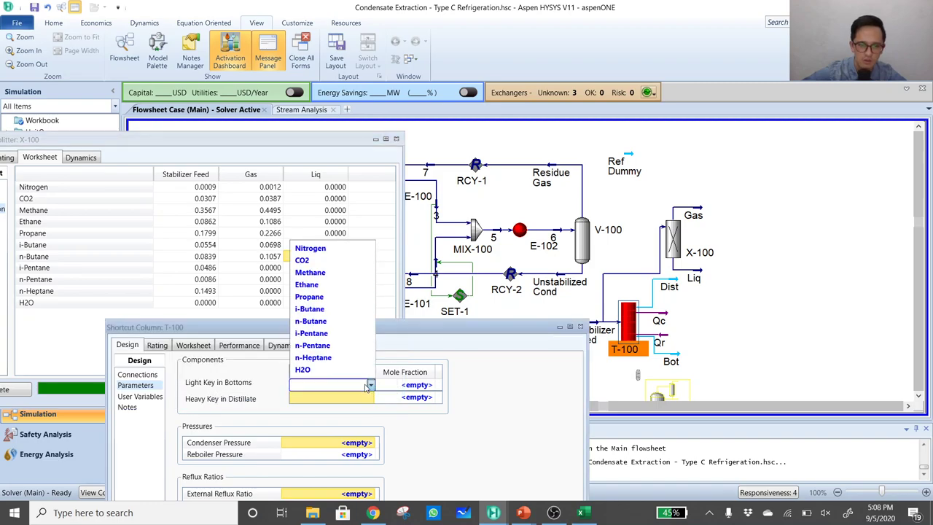
left_click(348, 320)
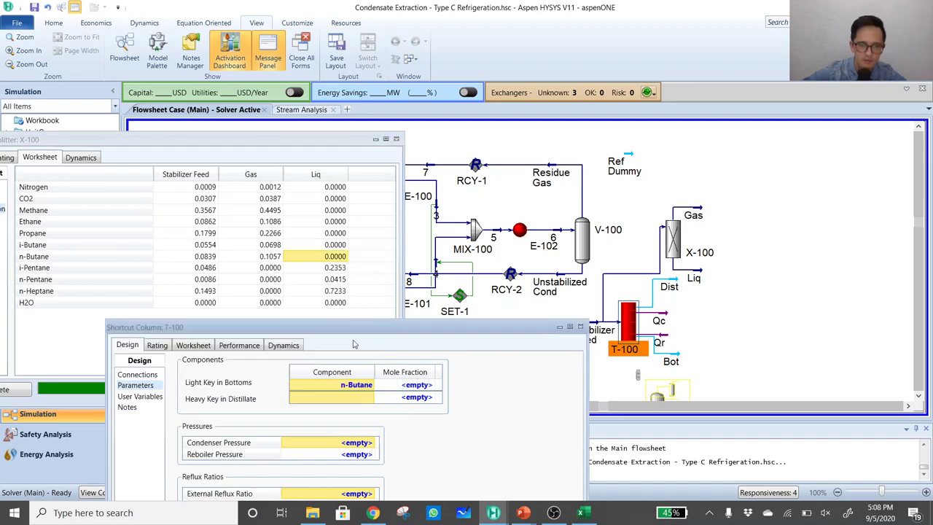
left_click(428, 386)
type("0.0")
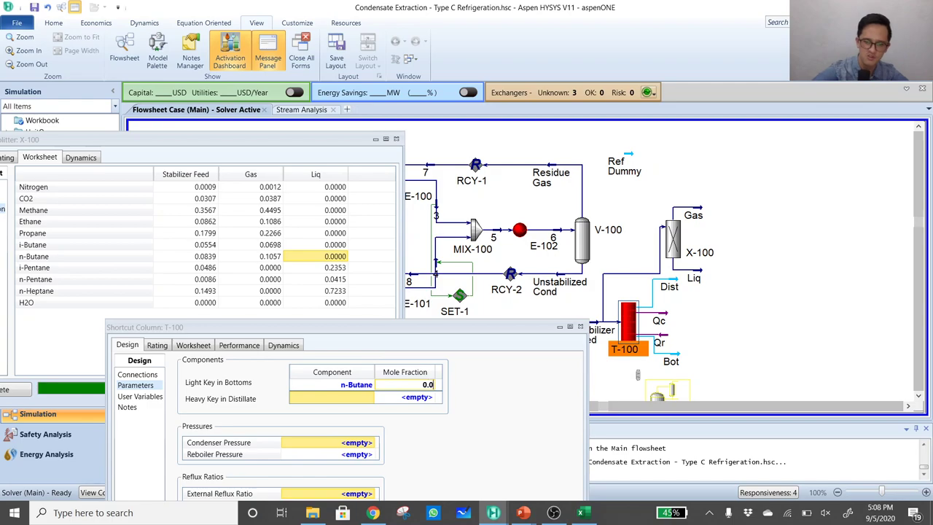
type("1")
key("Return")
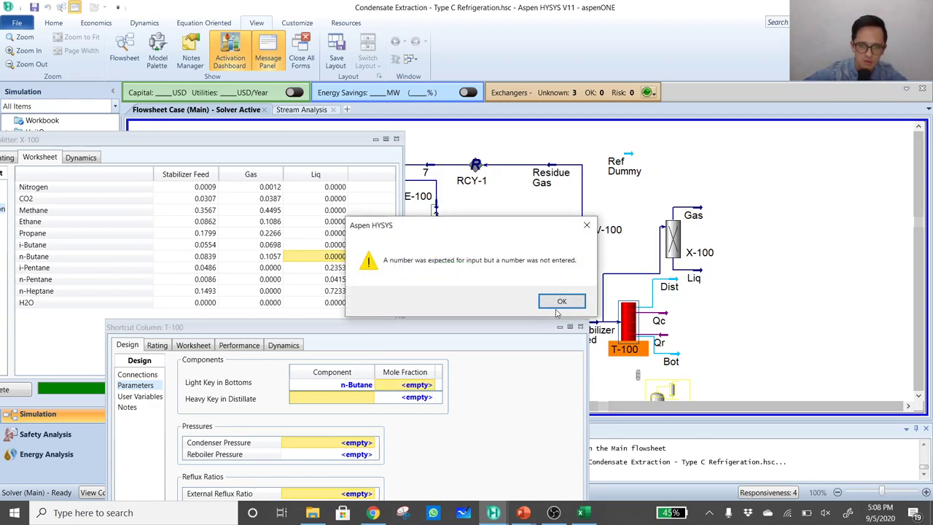
left_click(550, 303)
left_click(418, 384)
type("0")
type(".01")
left_click(351, 399)
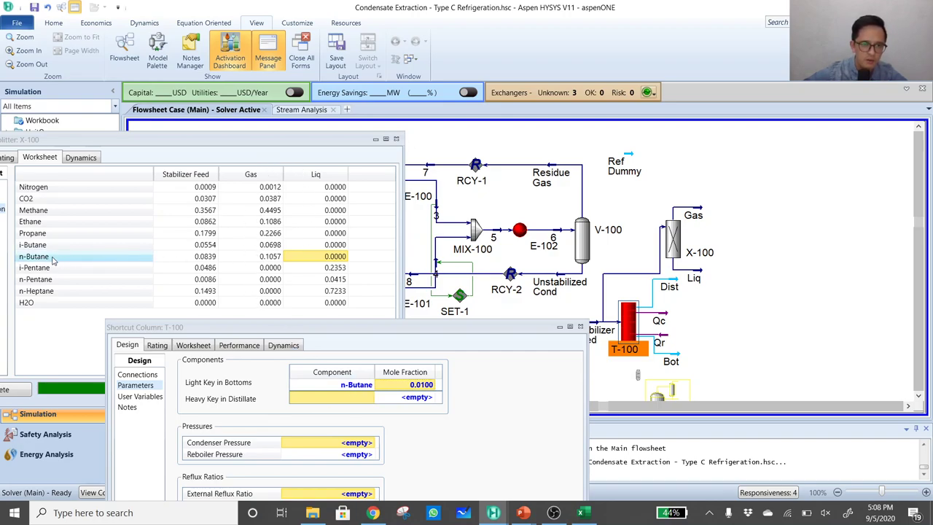
Check n-butane and i-pentane in X-100's Gas stream and set T-100's heavy key in distillate to i-Pentane at 0.01 mole fraction
left_click(270, 257)
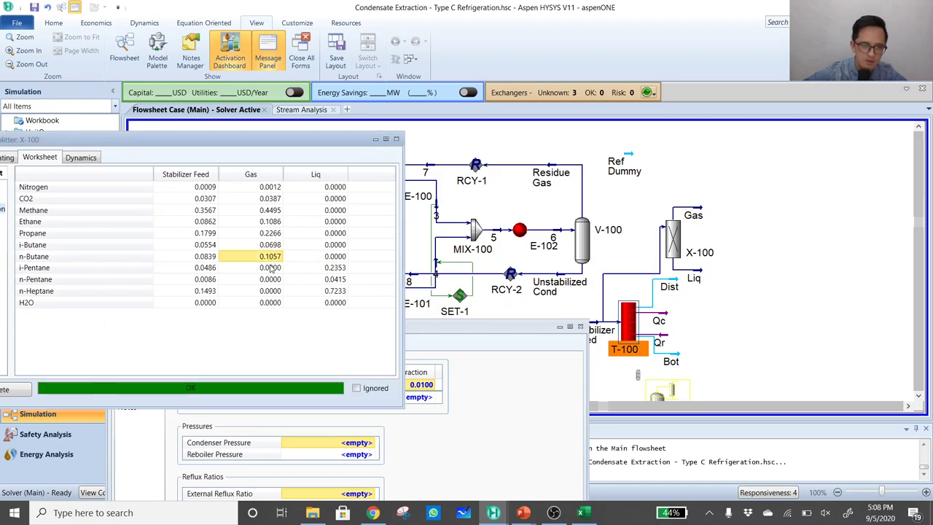
left_click(269, 268)
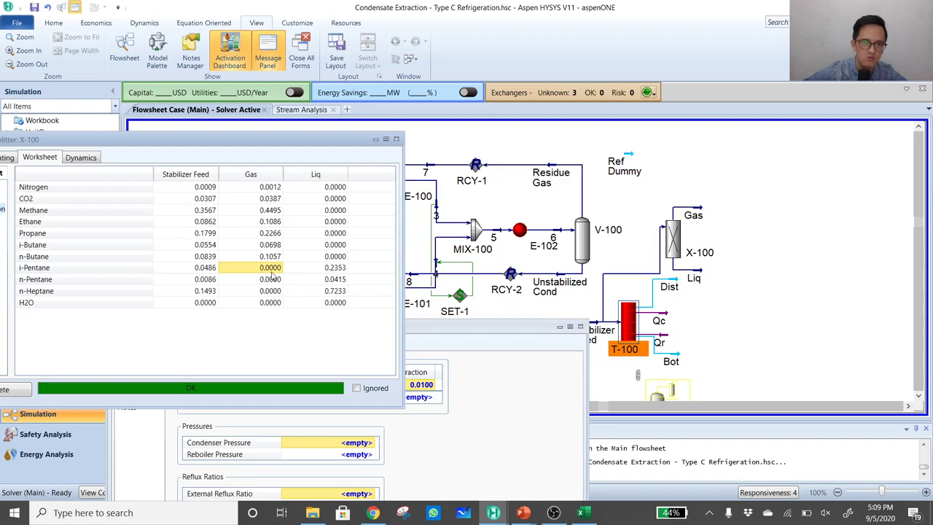
left_click(393, 455)
left_click(370, 398)
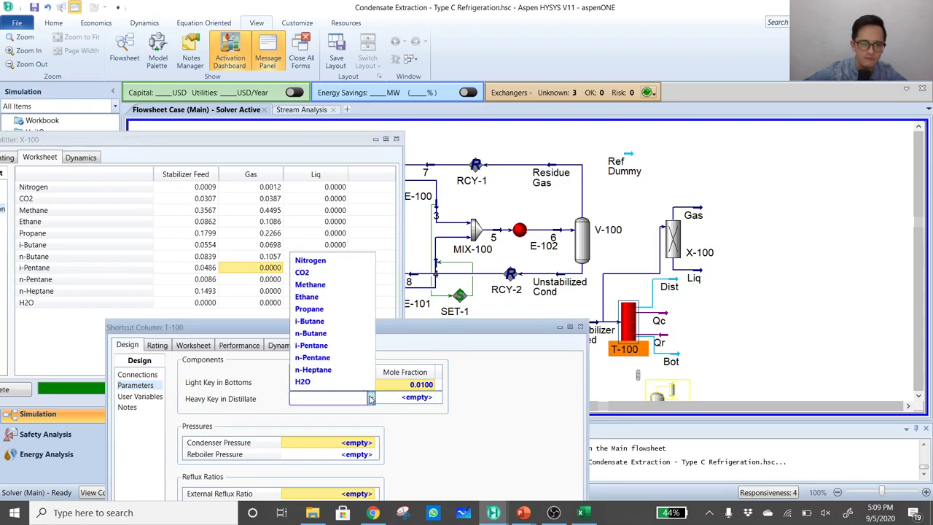
left_click(341, 345)
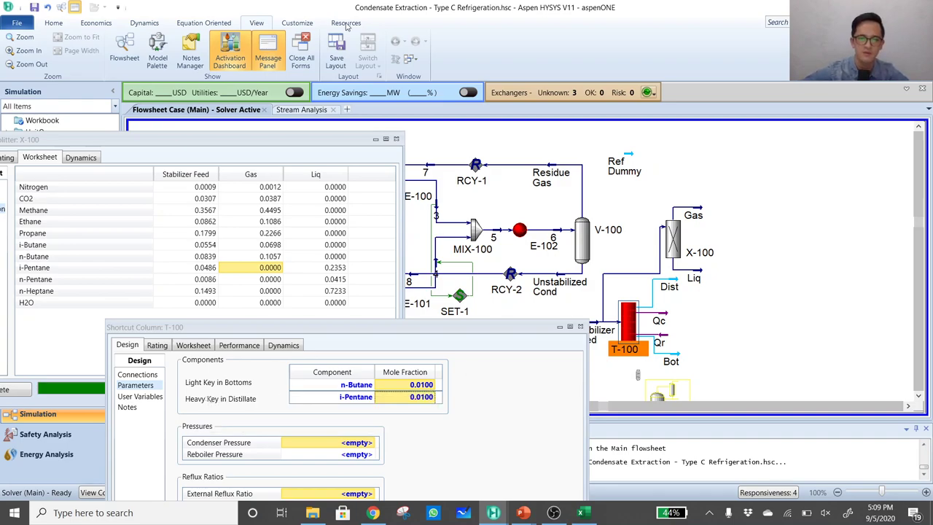
Close the X-100 splitter window and save the case
left_click(397, 139)
left_click(396, 139)
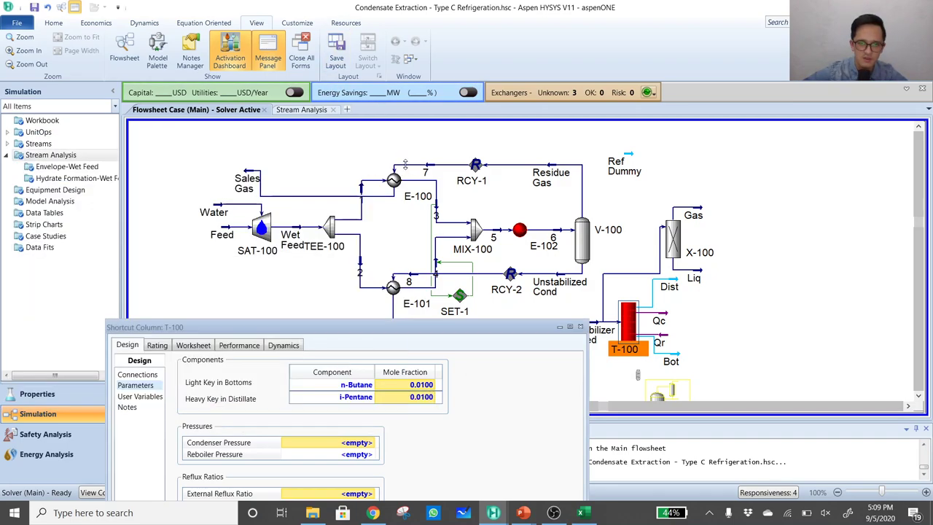
left_click_drag(422, 325, 348, 177)
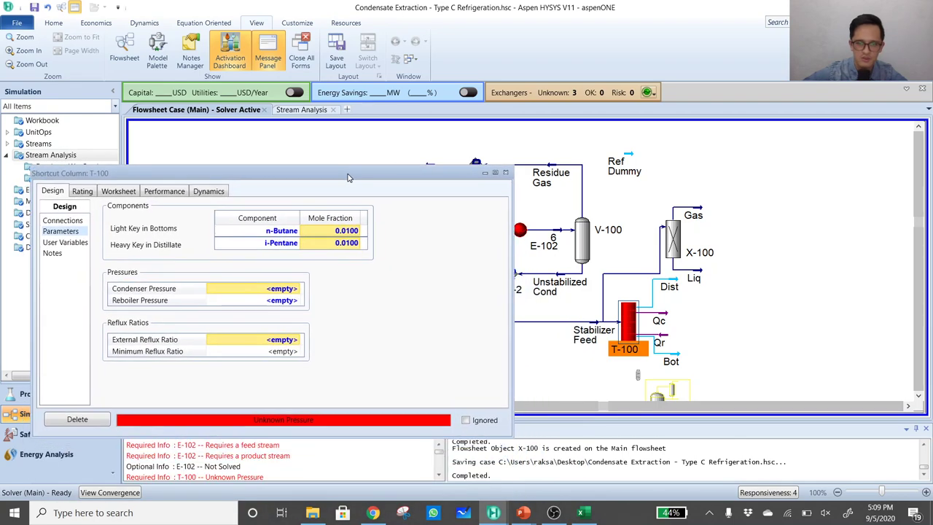
left_click(36, 8)
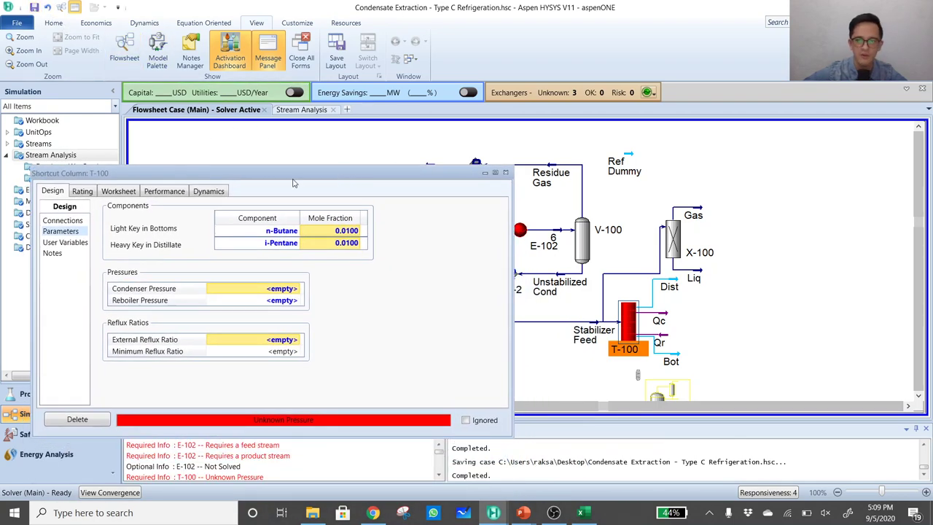
Show the stream pressures on the flowsheet and set T-100's reboiler pressure to 700 psia and condenser pressure to 695 psia
left_click(768, 341)
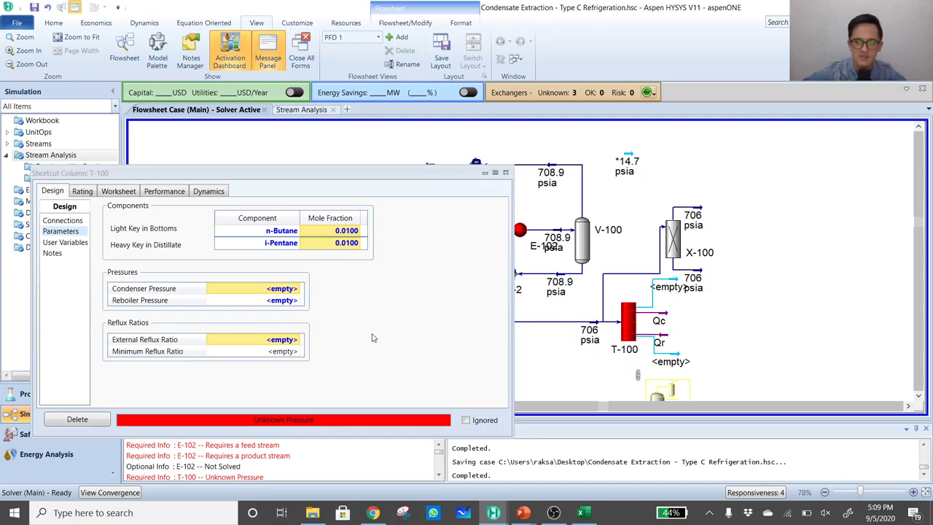
left_click(281, 301)
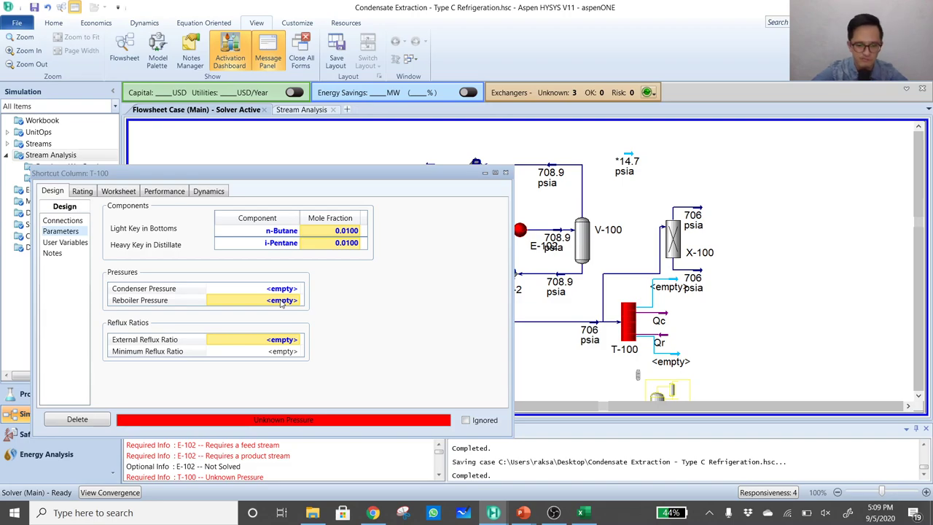
type("700")
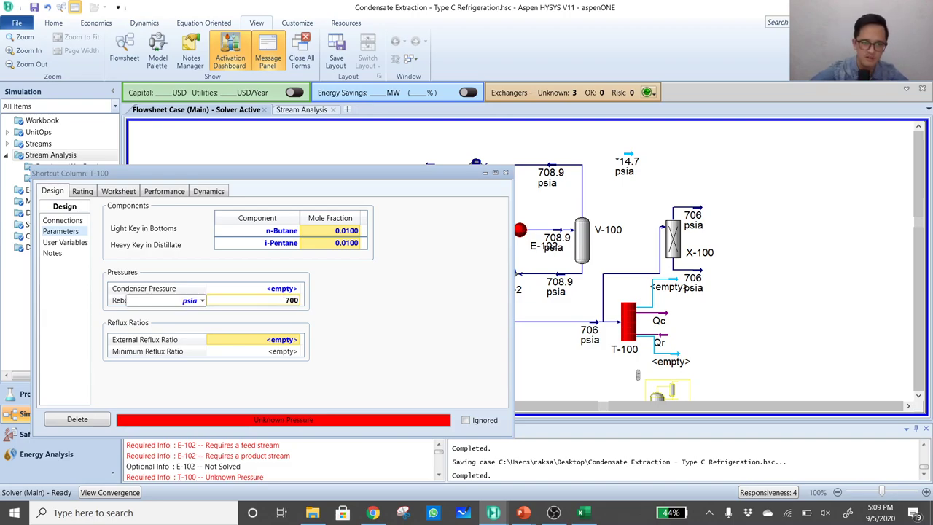
key("Return")
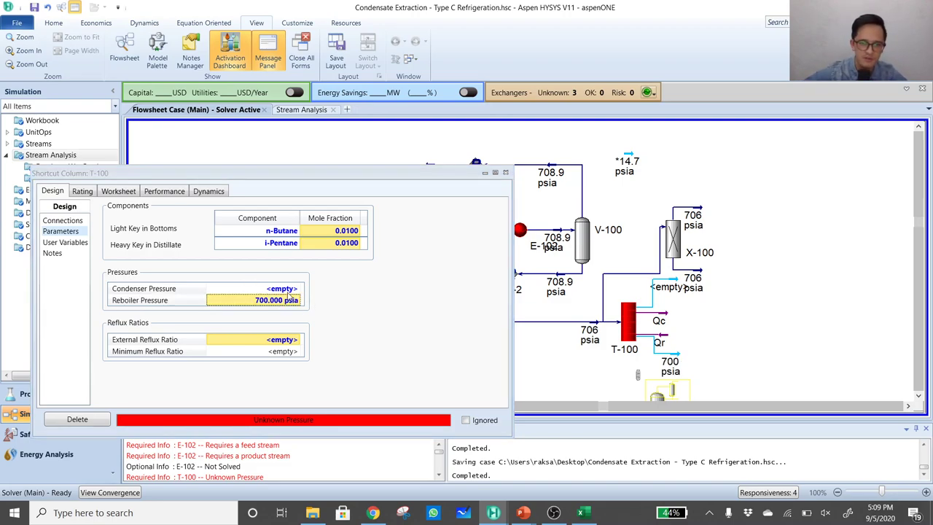
left_click(295, 290)
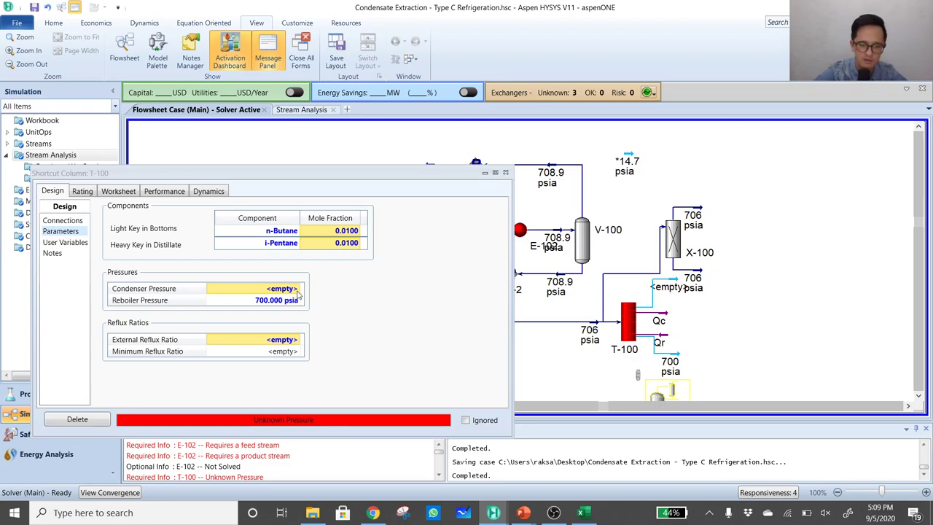
type("695")
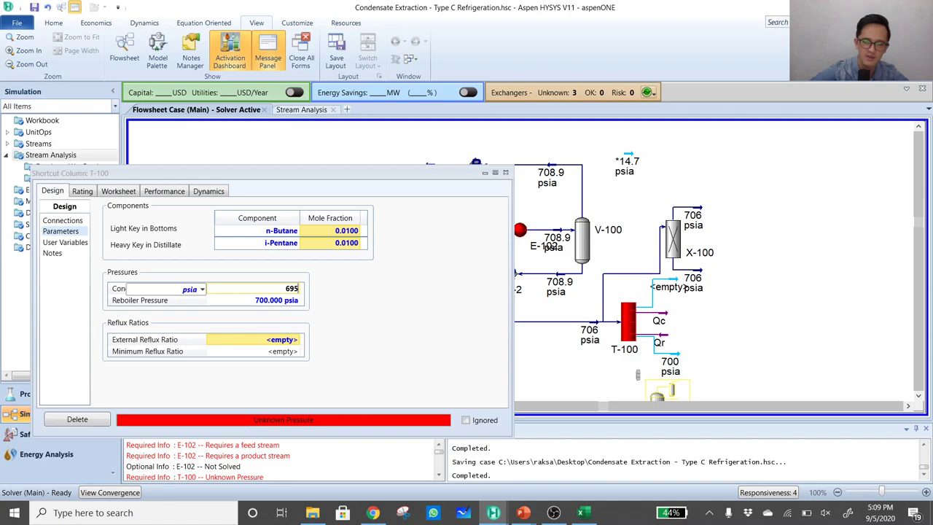
key("Return")
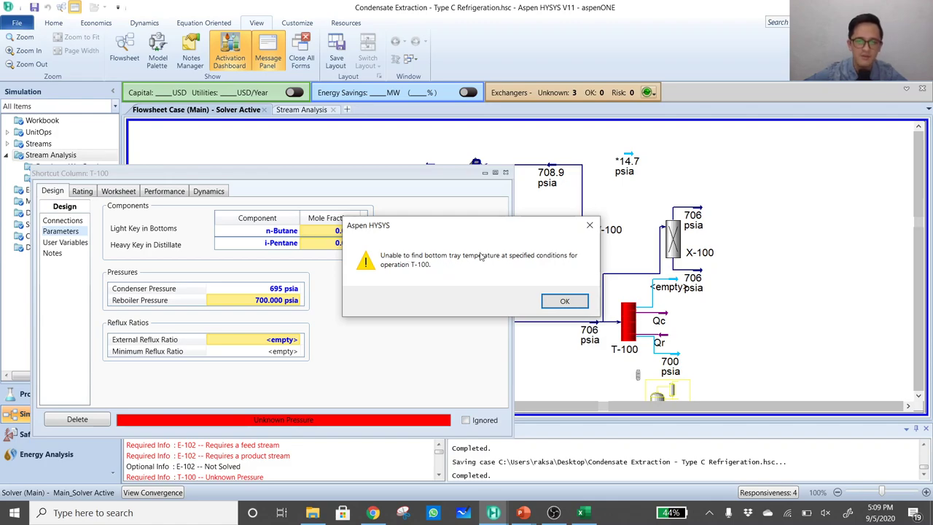
left_click_drag(537, 231, 550, 140)
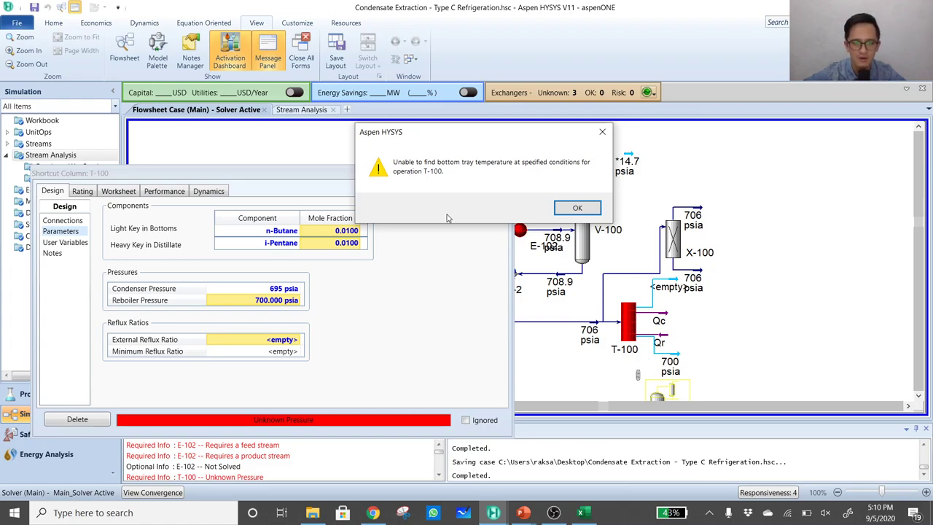
left_click(577, 207)
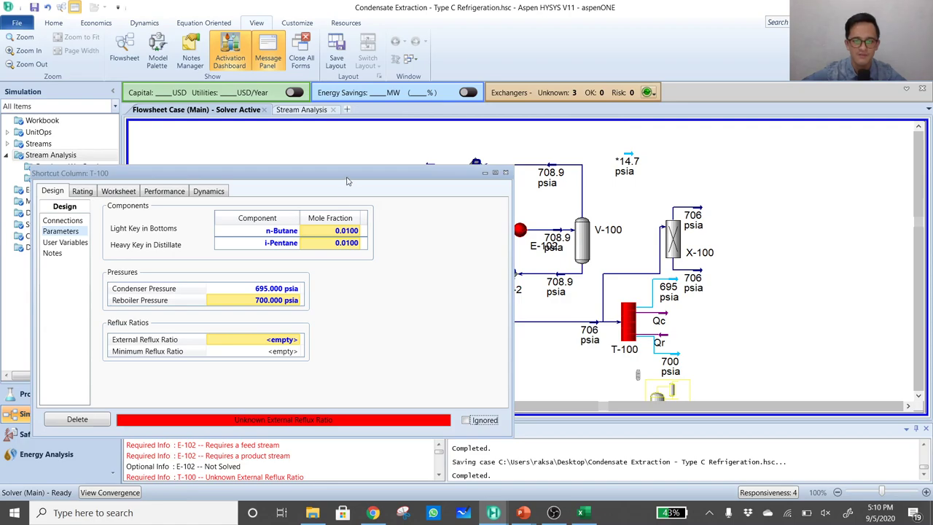
Close the T-100 window, add an Envelope stream analysis for Stabilizer Feed and open it
left_click_drag(347, 181, 350, 186)
left_click(508, 178)
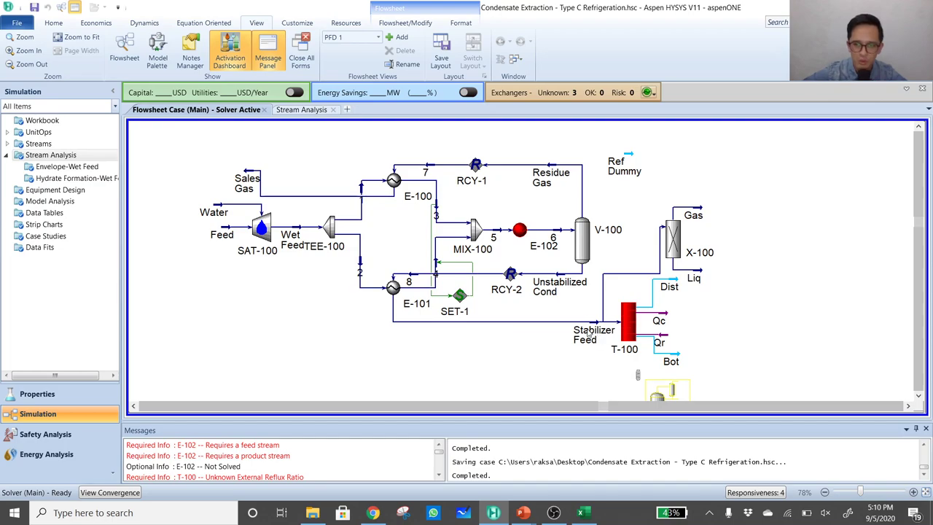
mouse_move(594, 326)
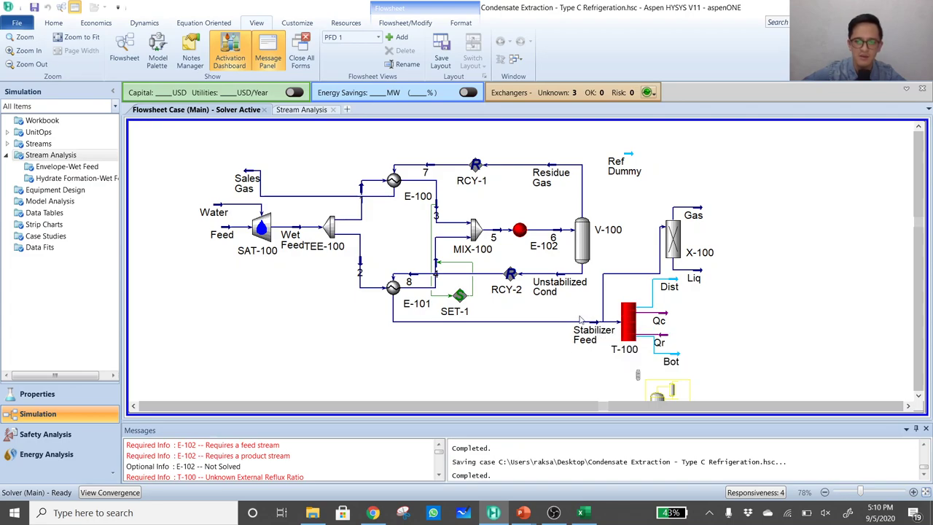
double_click(64, 156)
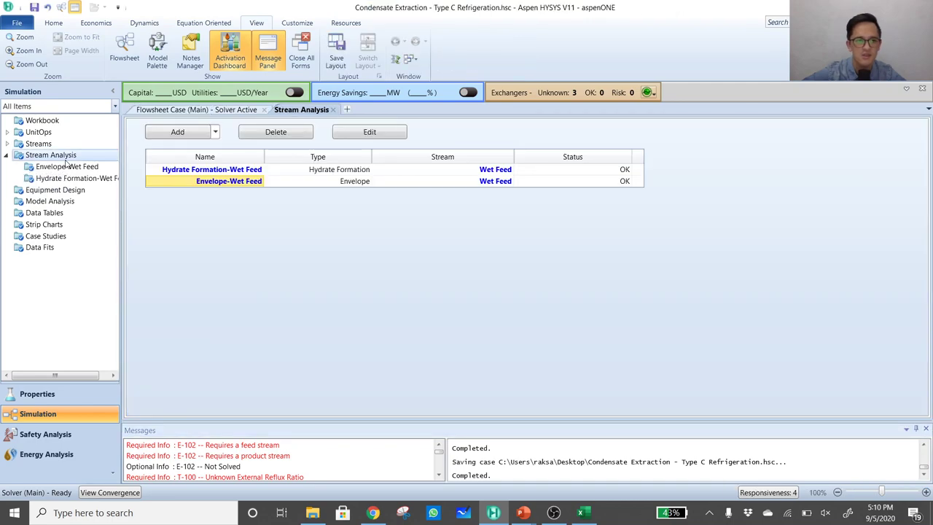
left_click(188, 135)
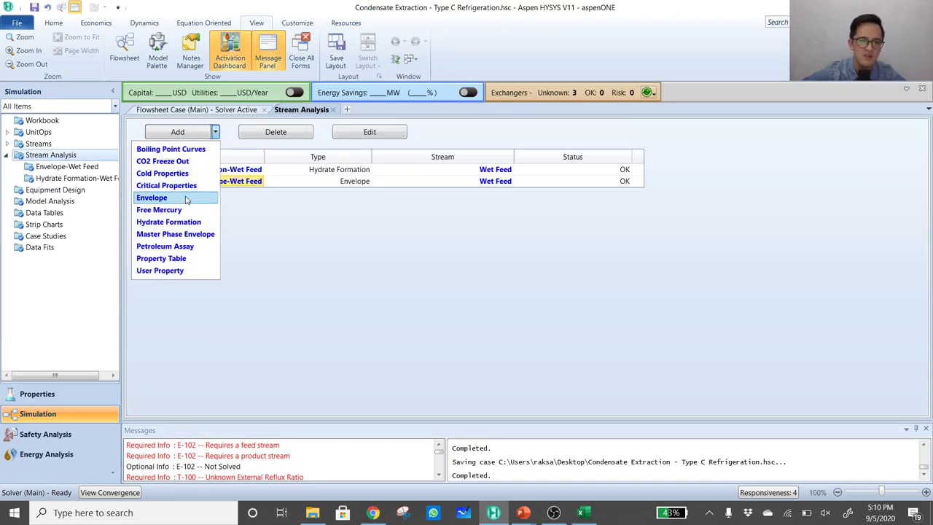
left_click(157, 198)
scroll(469, 266, "down", 2)
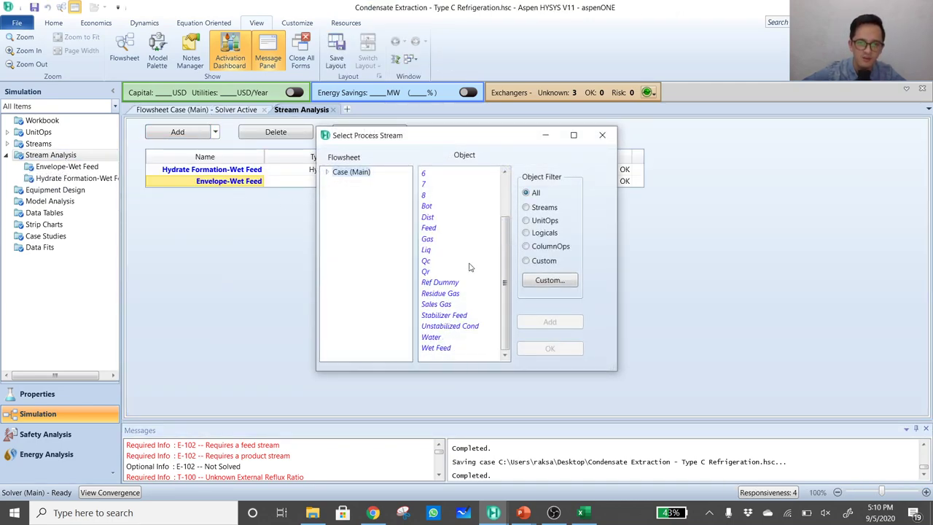
left_click(448, 316)
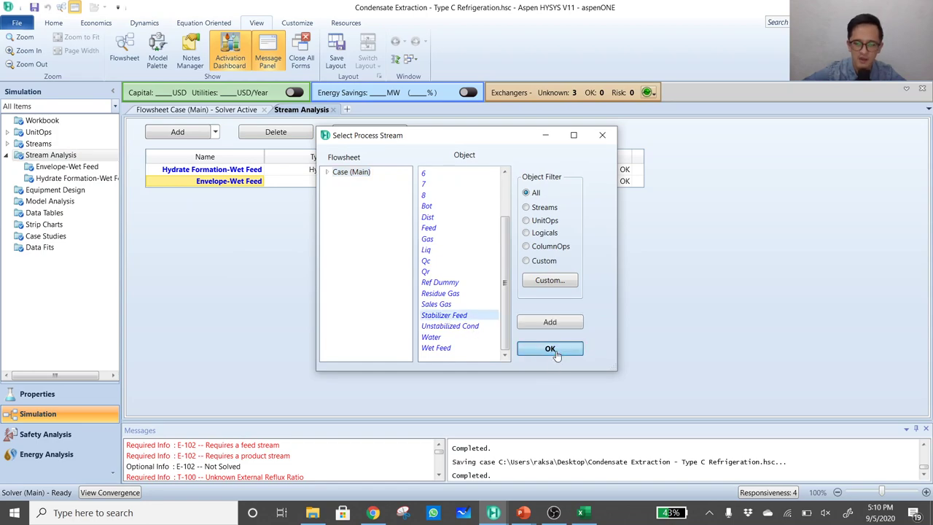
left_click(549, 348)
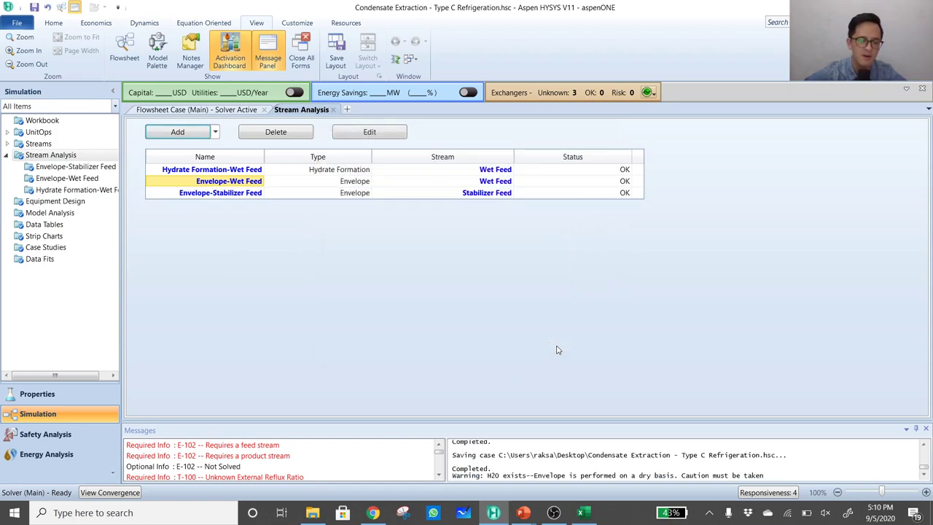
double_click(111, 167)
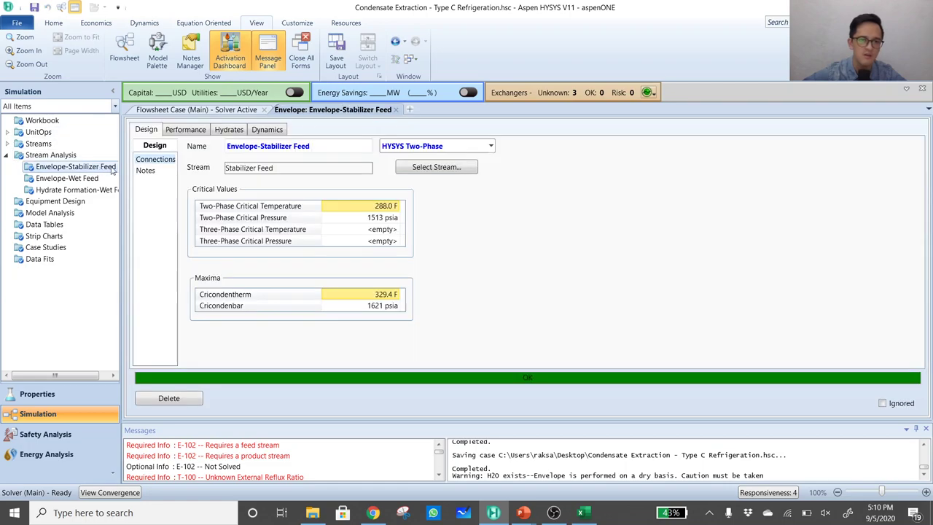
Examine the pressure-temperature plot of the Stabilizer Feed envelope, reading points along the dew point curve
left_click(185, 130)
left_click(144, 170)
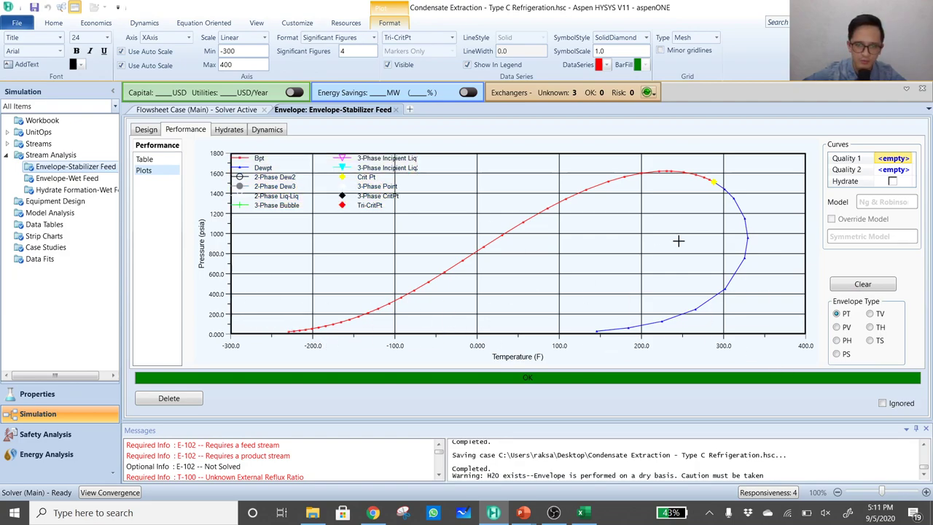
mouse_move(683, 234)
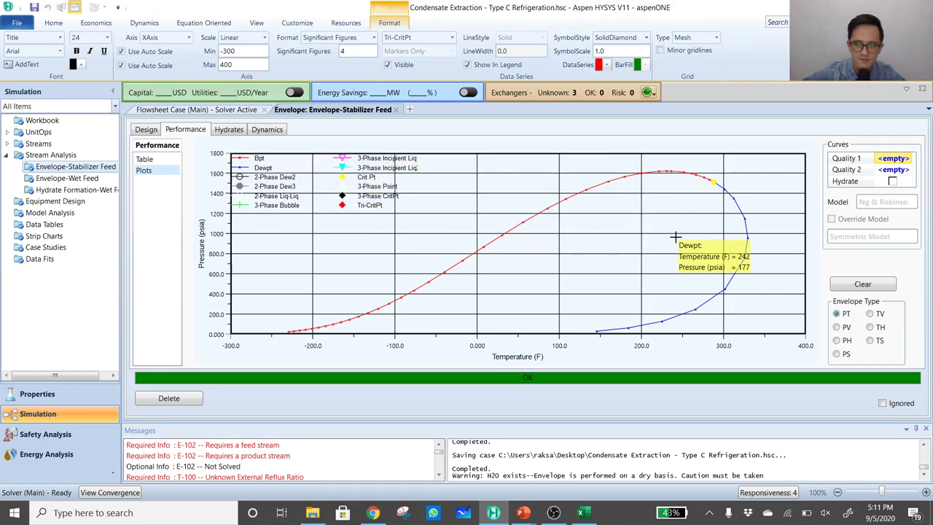
mouse_move(741, 272)
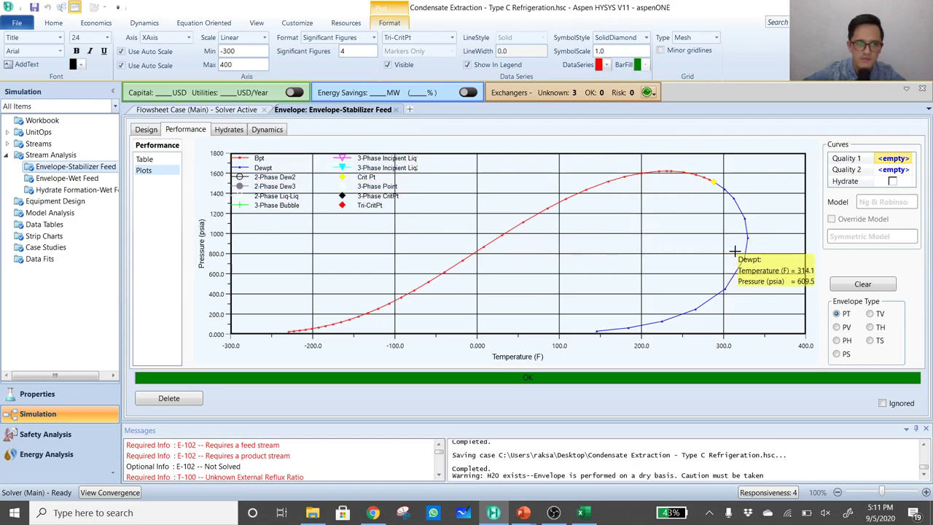
left_click(844, 329)
left_click(842, 314)
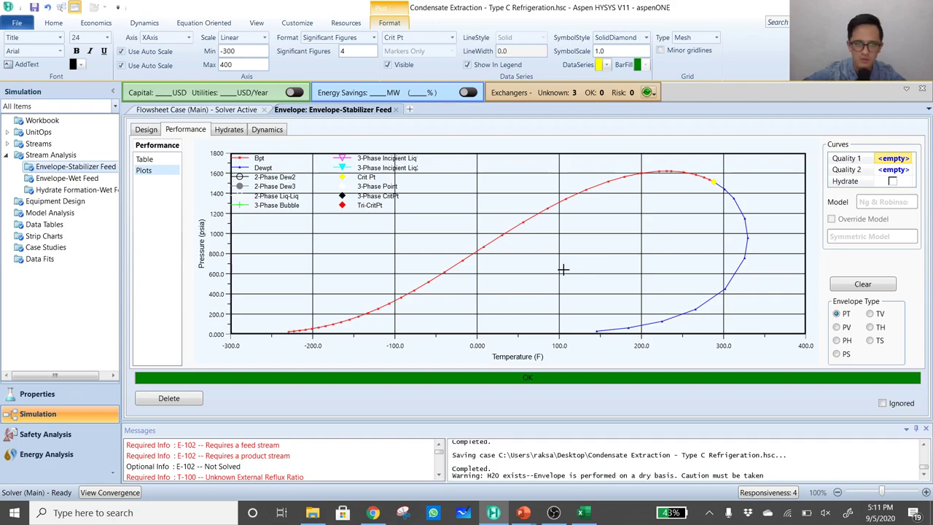
Compare Stabilizer Feed's temperature and pressure on the flowsheet with its envelope's critical values and bubble and dew point curves
left_click(213, 114)
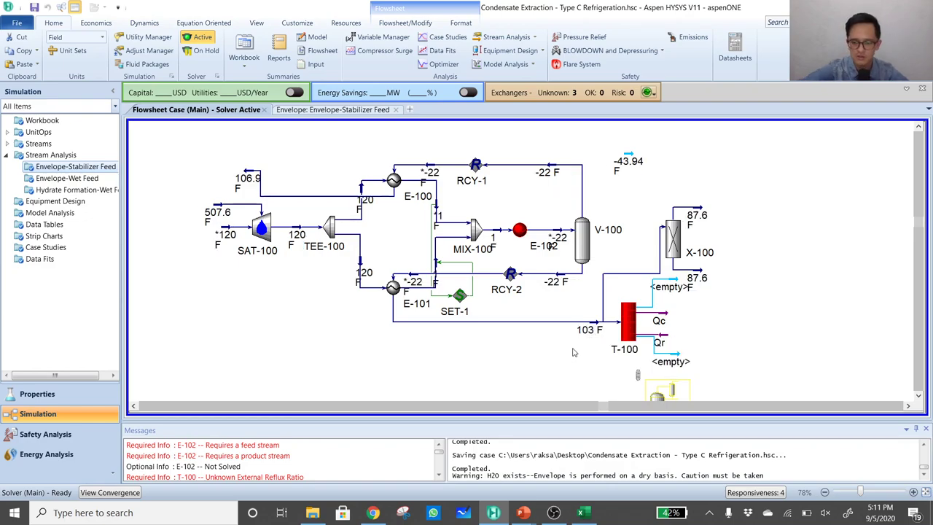
double_click(588, 332)
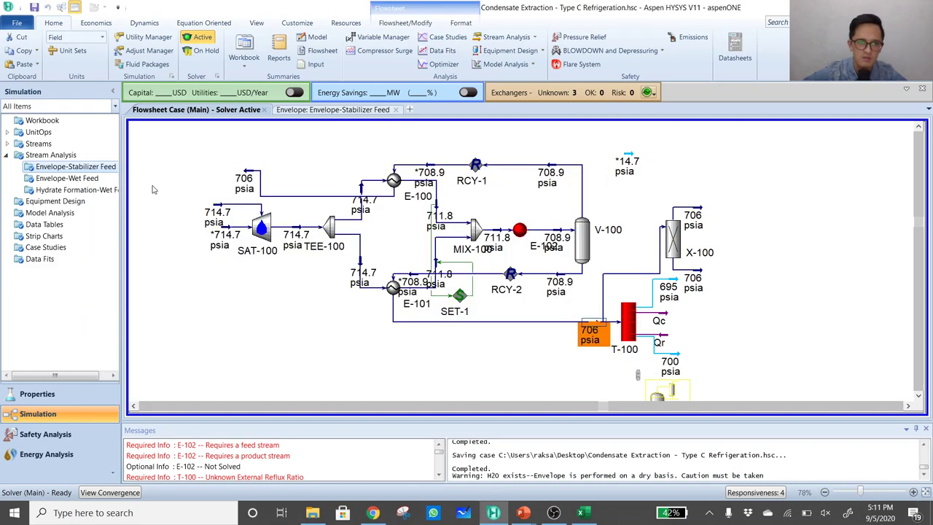
double_click(89, 168)
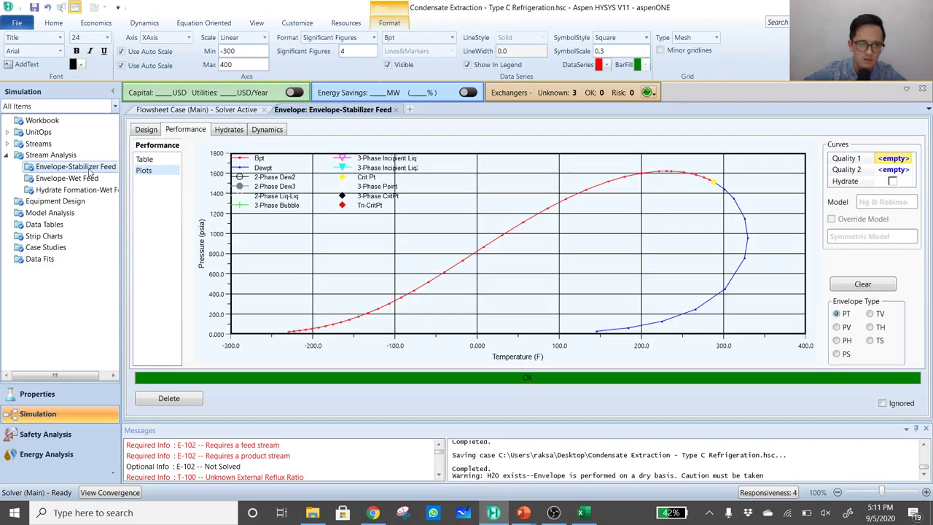
left_click(146, 129)
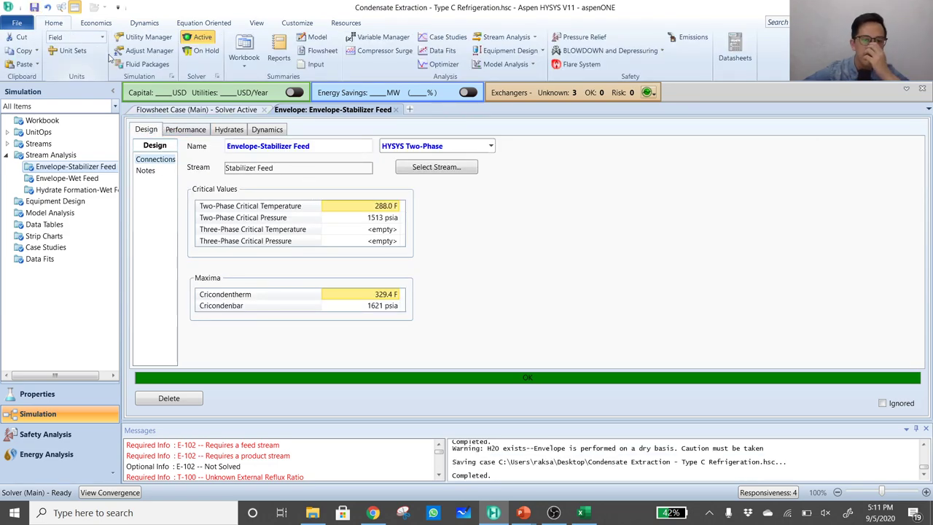
left_click(187, 130)
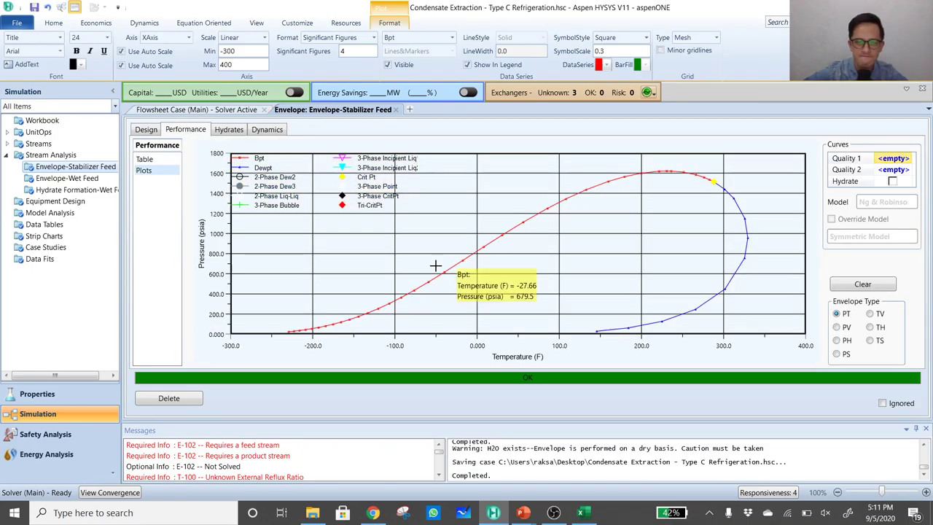
mouse_move(714, 265)
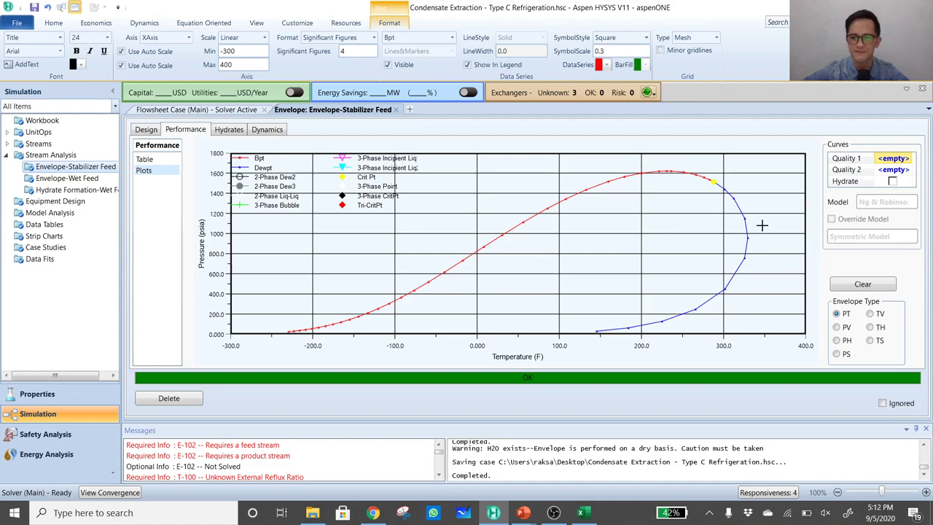
Reopen T-100's parameters from the flowsheet and re-enter 695 psia as condenser pressure and 700 psia as reboiler pressure
left_click(193, 111)
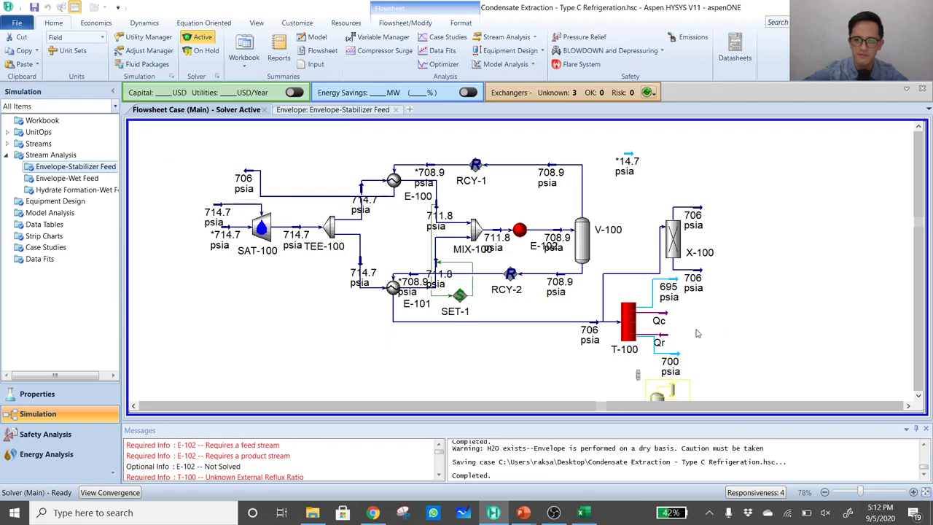
double_click(626, 326)
left_click(41, 147)
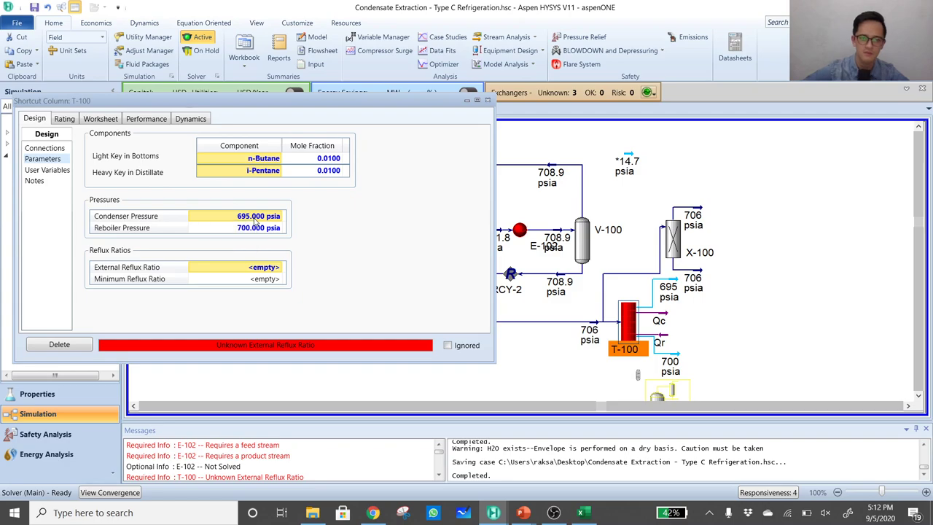
type("69")
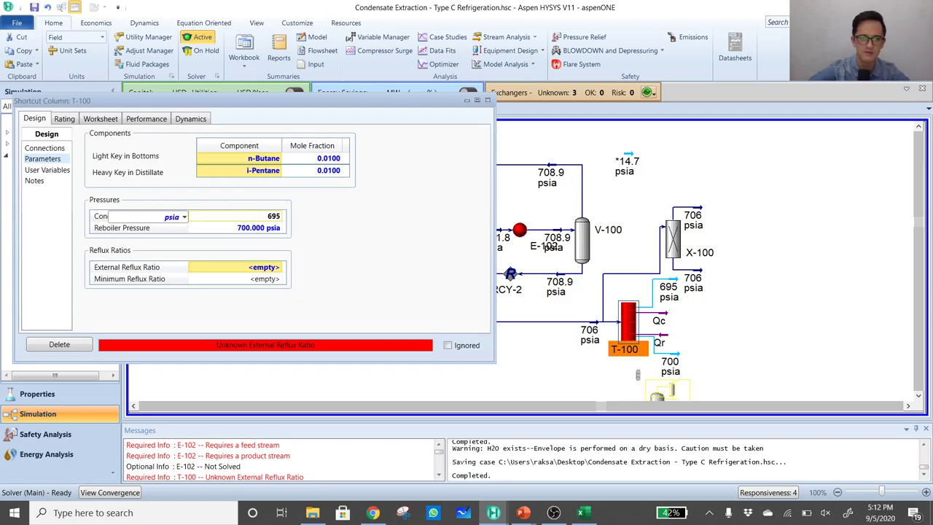
type("5")
key("Return")
left_click(258, 228)
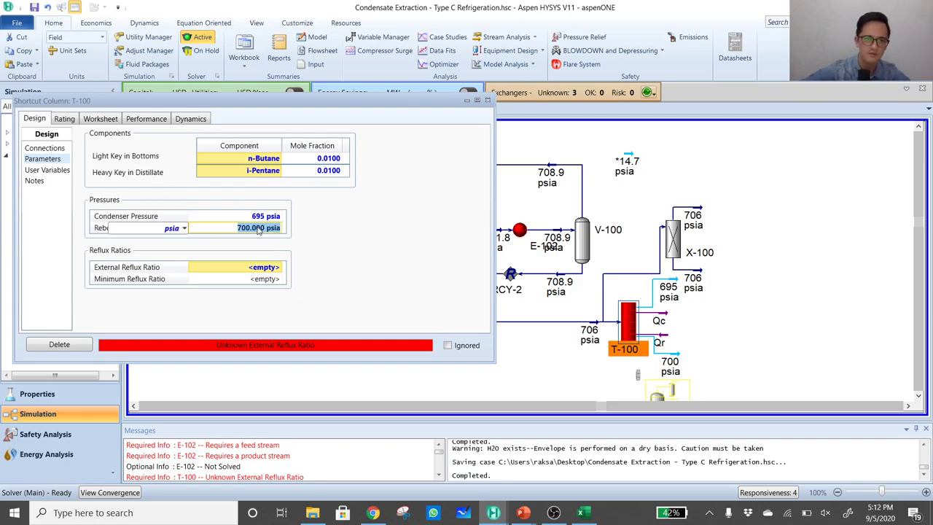
type("700")
key("Return")
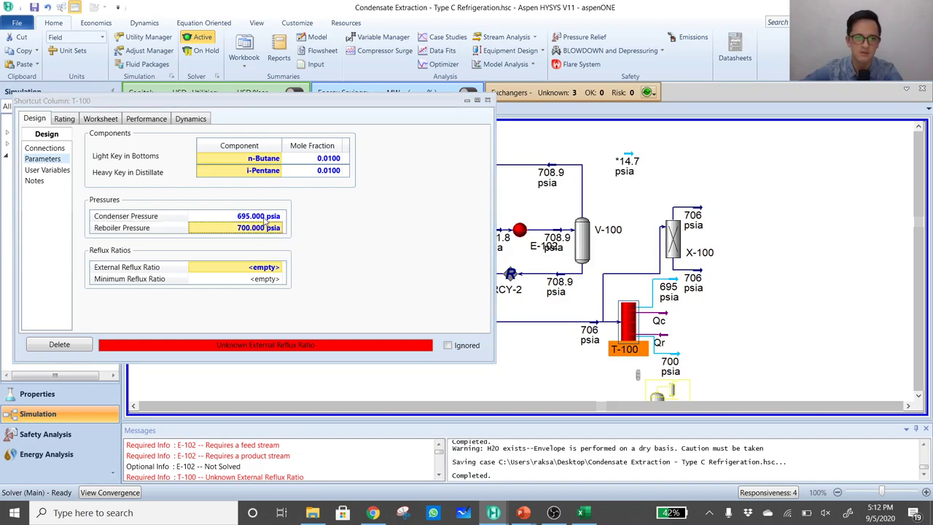
Clear T-100's pressures and try a reboiler pressure of 700 psia with a condenser pressure of 695 psia again
left_click(268, 228)
key("Delete")
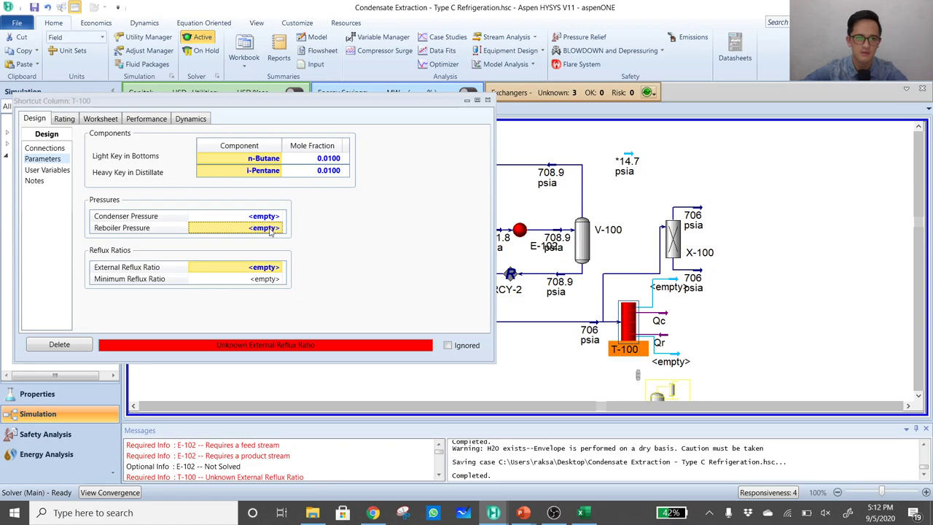
type("700")
key("Return")
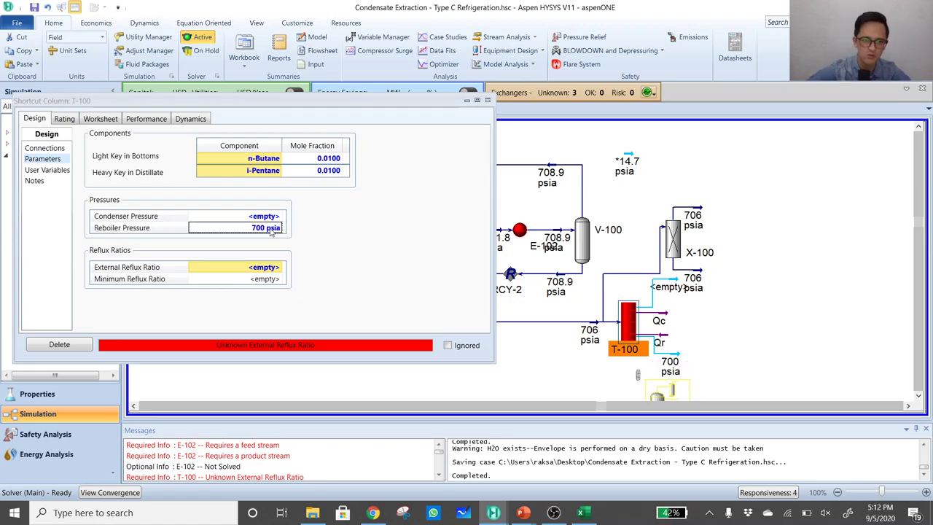
left_click(277, 217)
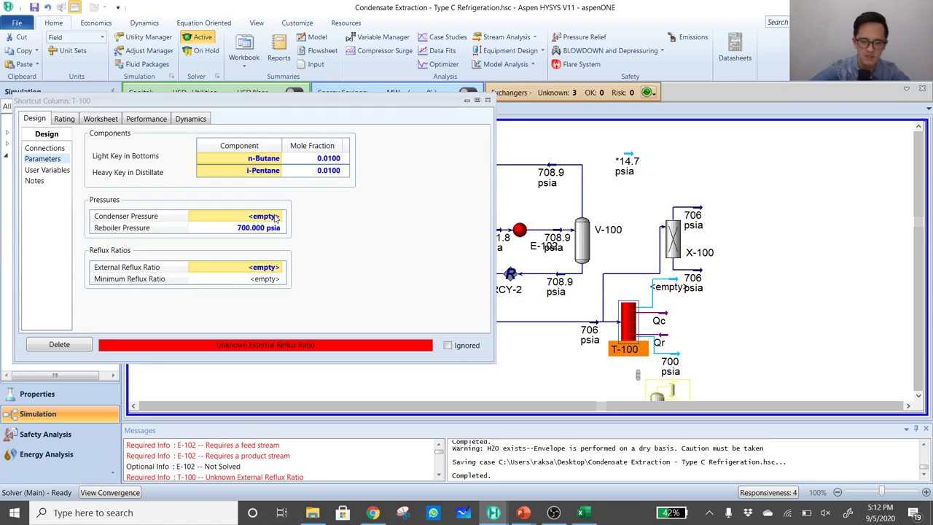
type("695")
key("Return")
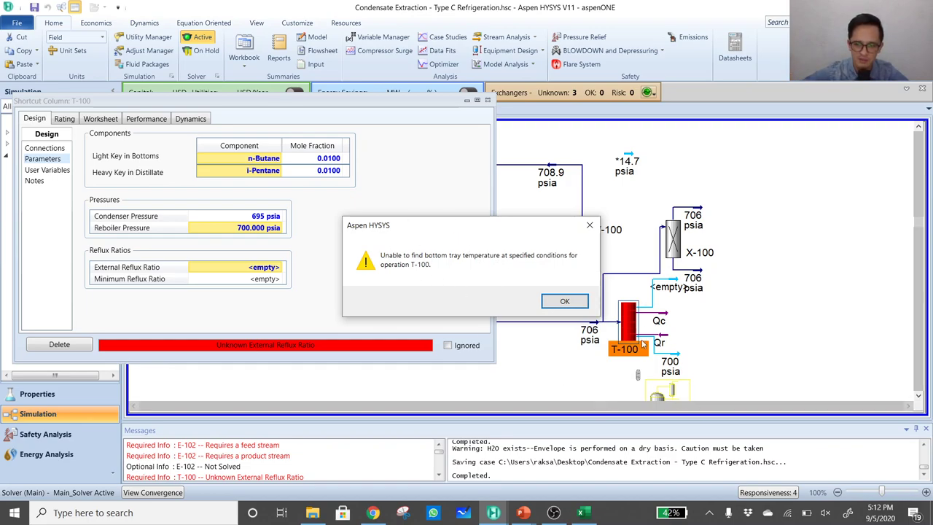
left_click(589, 228)
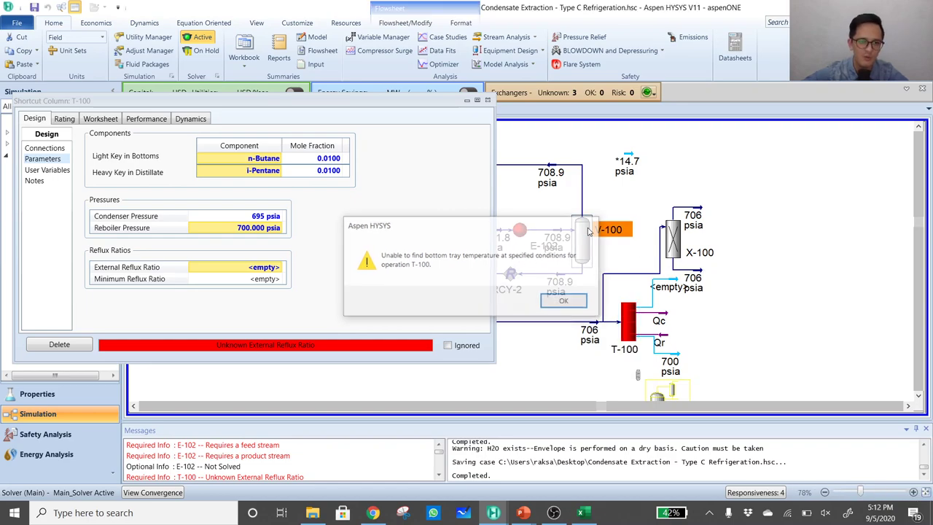
Clear T-100's condenser and reboiler pressures, and close its window with the flowsheet labels back on stream names
left_click(250, 216)
key("Delete")
left_click(256, 228)
key("Delete")
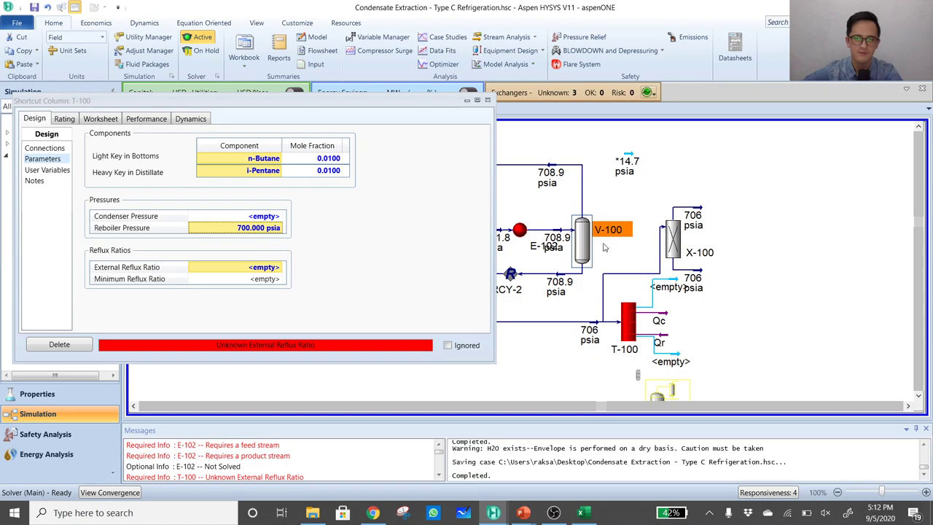
left_click(770, 305)
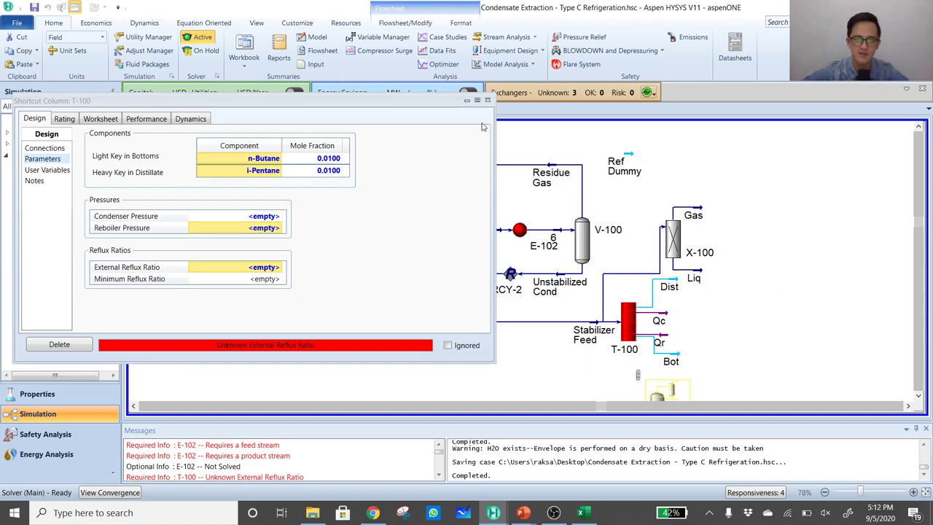
left_click(488, 101)
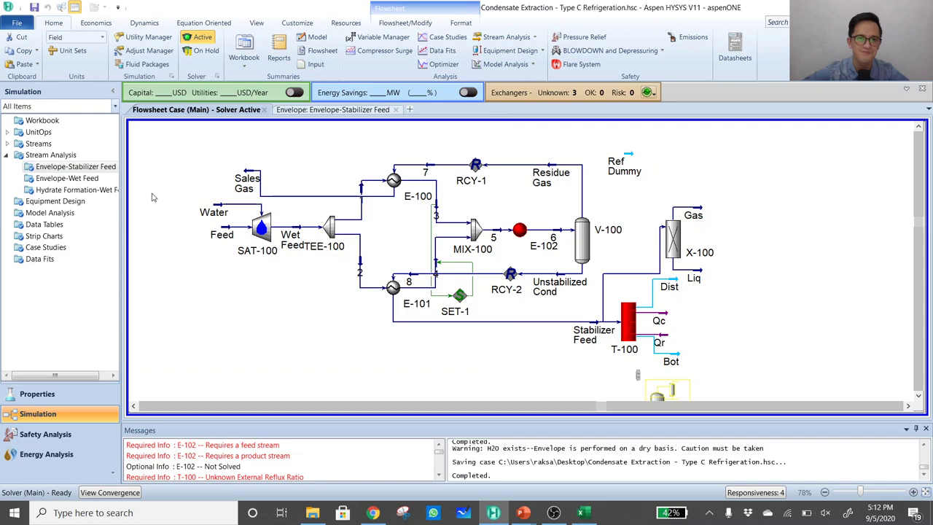
Reassign the Stabilizer Feed envelope analysis to the Liq stream
double_click(52, 169)
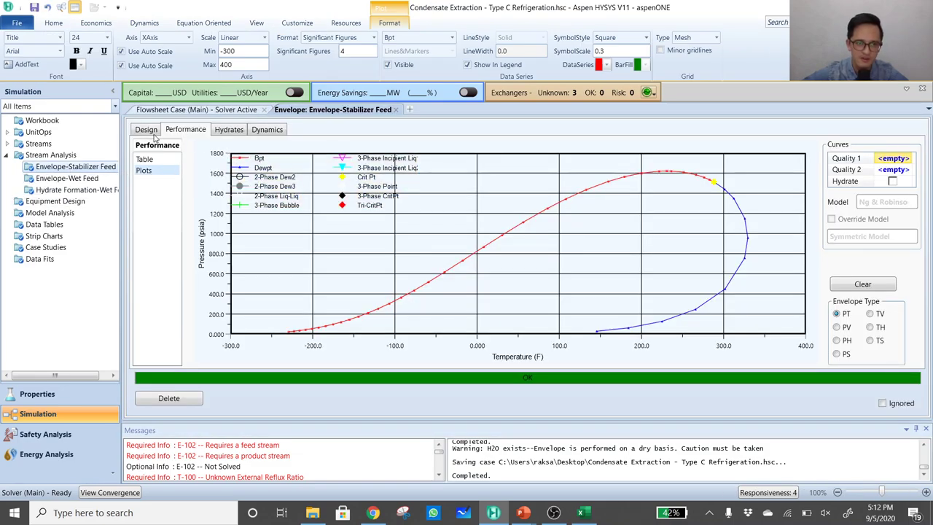
left_click(155, 134)
left_click(436, 167)
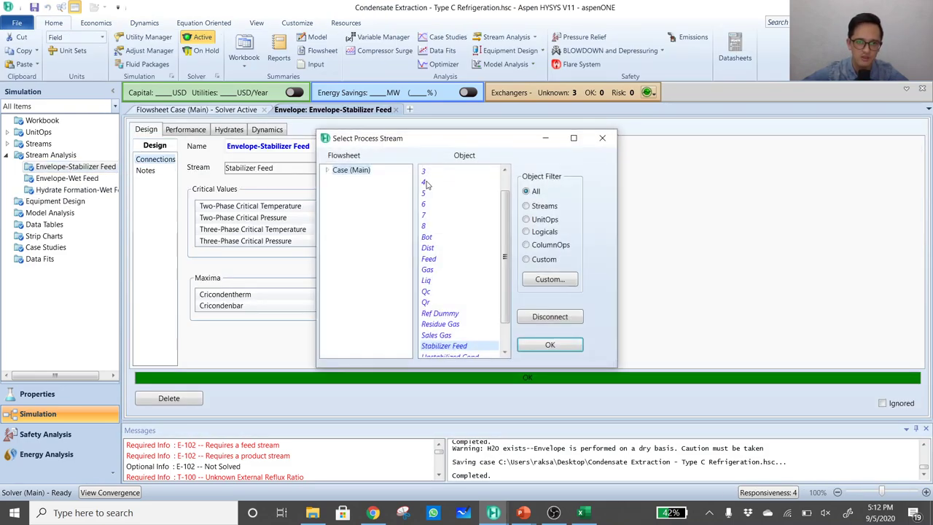
left_click(431, 284)
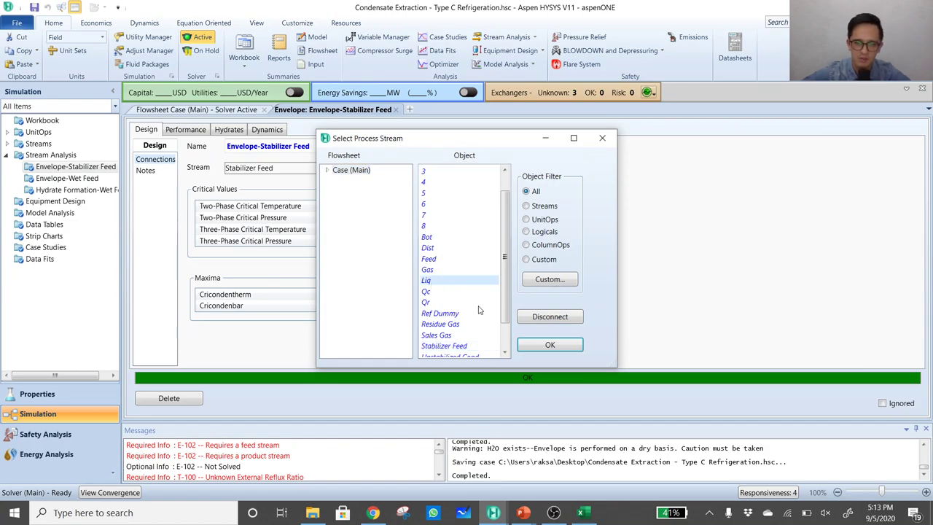
left_click(548, 343)
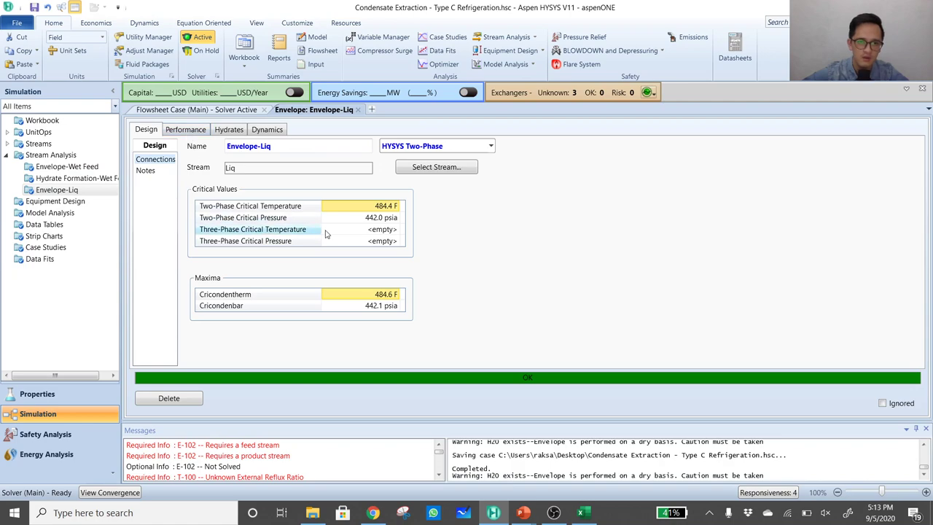
Examine Liq's critical values and its PT, PV and PH envelope plots, and return to the flowsheet
mouse_move(280, 219)
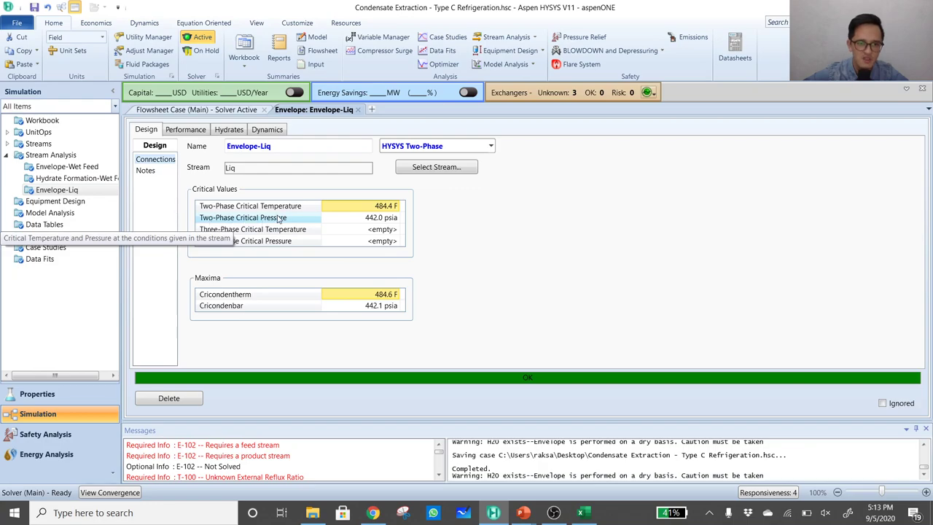
mouse_move(362, 225)
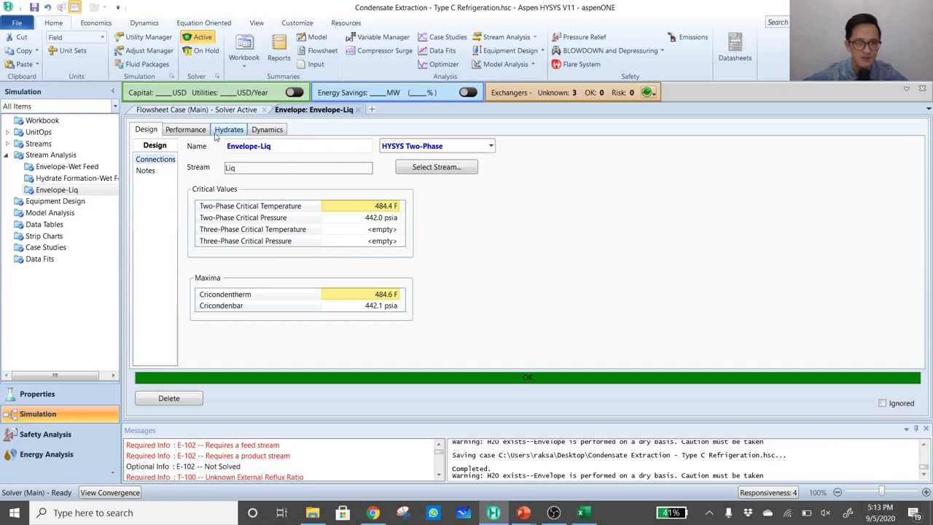
left_click(185, 131)
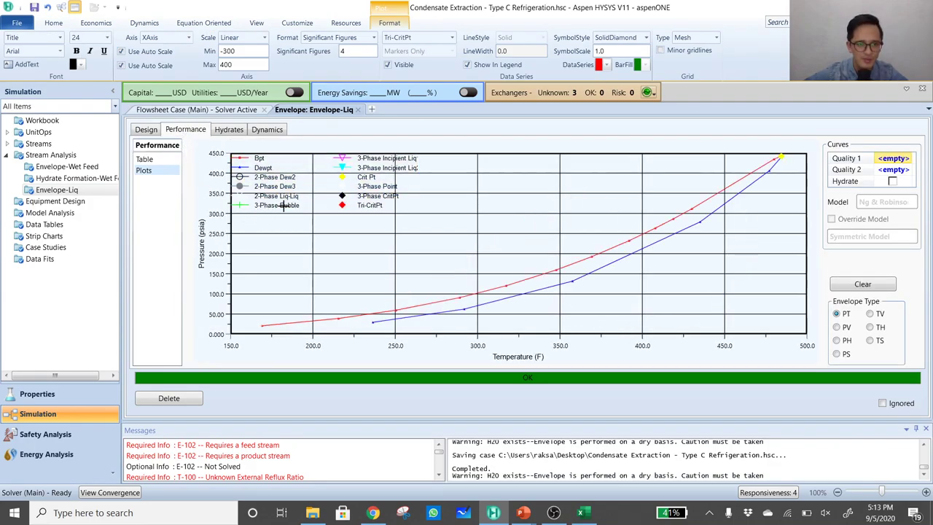
left_click(846, 328)
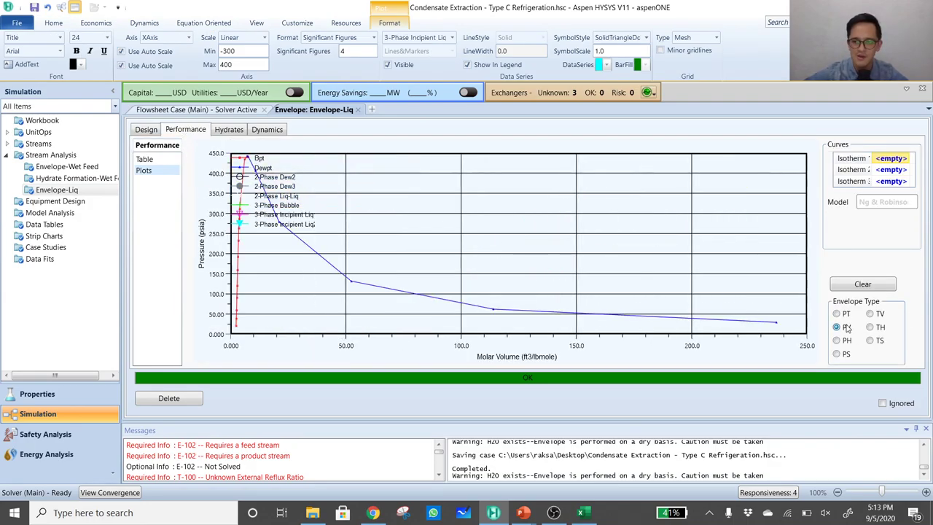
left_click(845, 340)
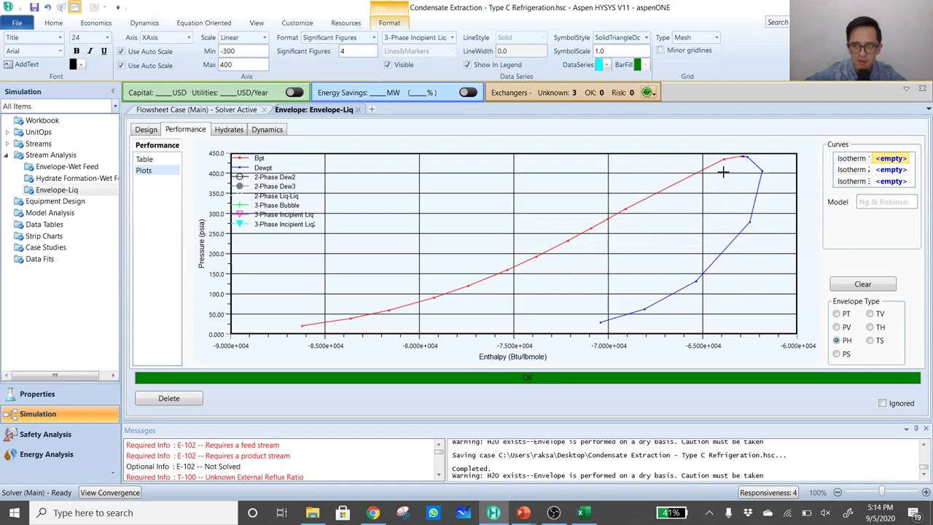
mouse_move(734, 172)
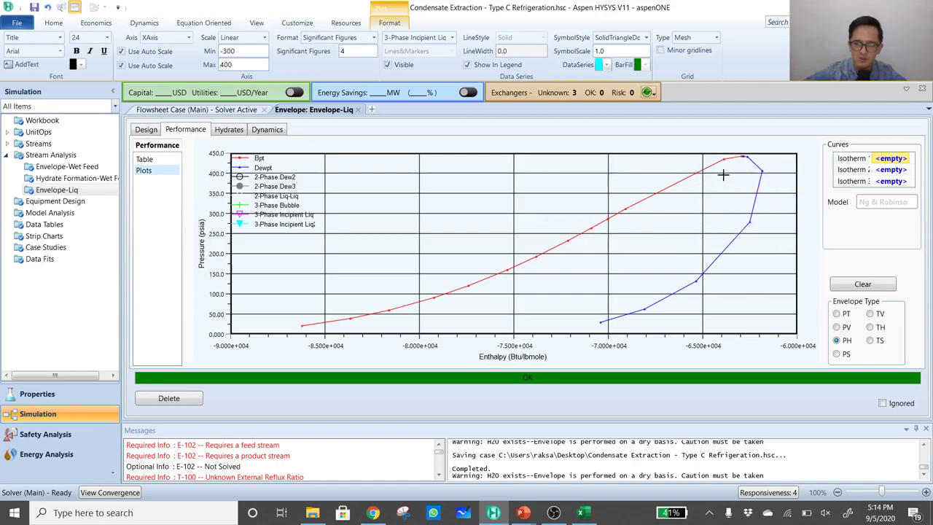
mouse_move(675, 182)
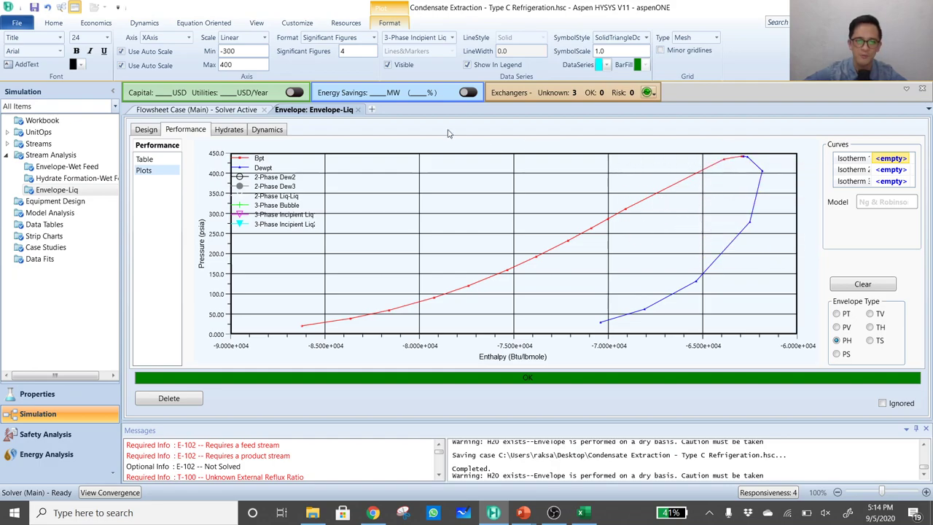
left_click(208, 110)
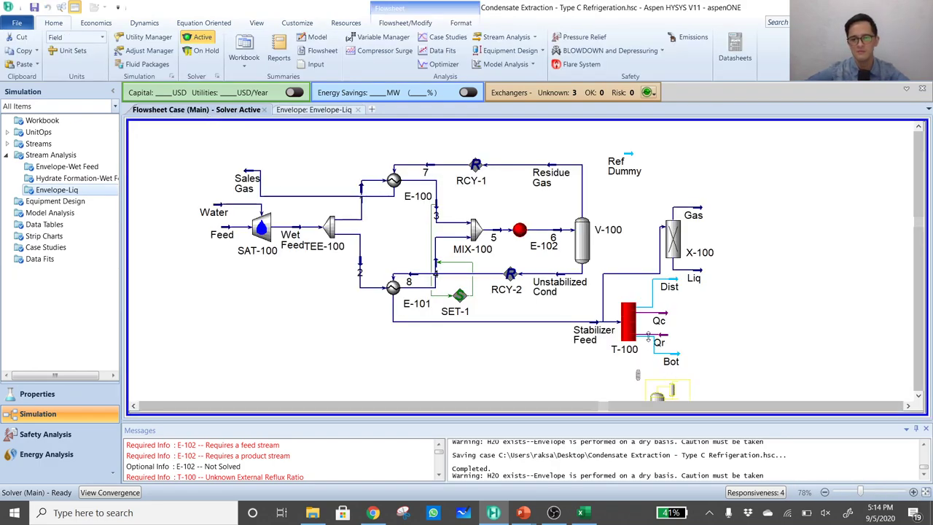
Bring up T-100's design parameters and switch the flowsheet labels from stream names to pressures
double_click(628, 329)
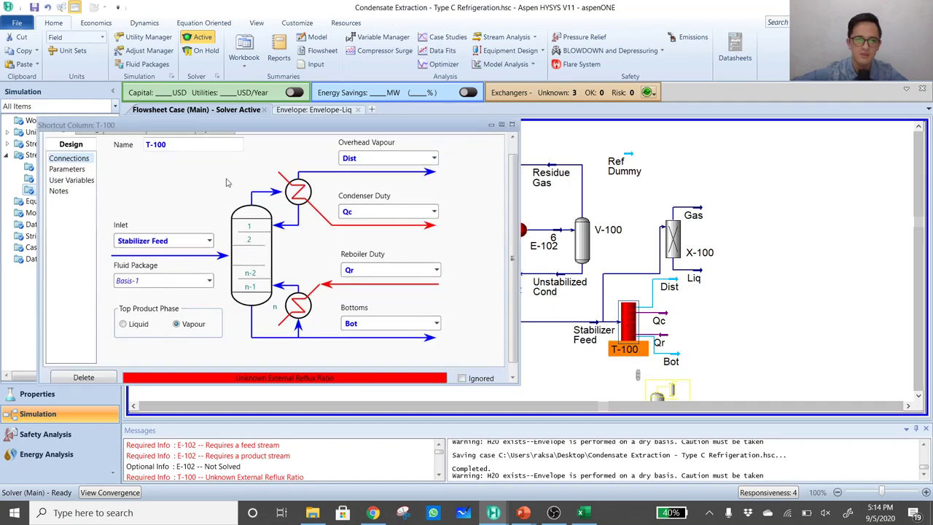
left_click(67, 169)
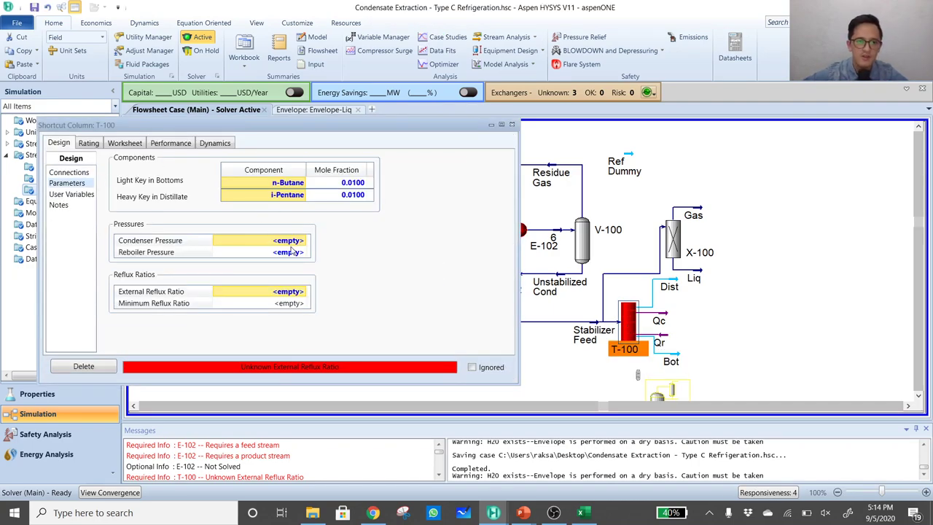
left_click(842, 319)
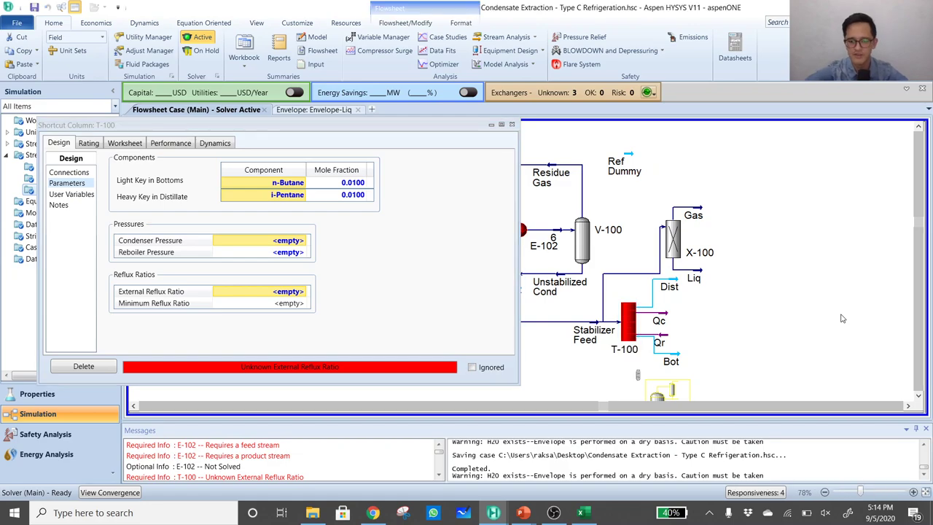
Set T-100's condenser pressure to 400 psia and its reboiler pressure to 405 psia
left_click(291, 249)
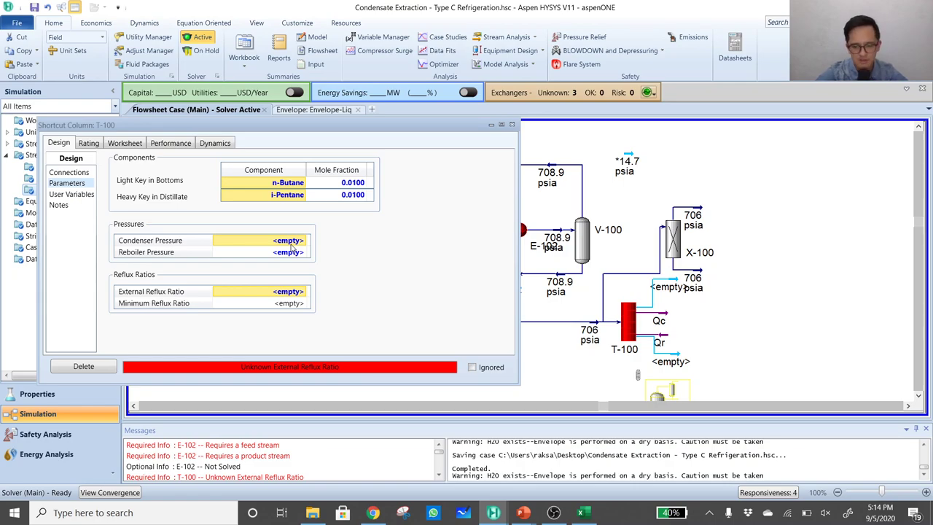
type("400")
key("Return")
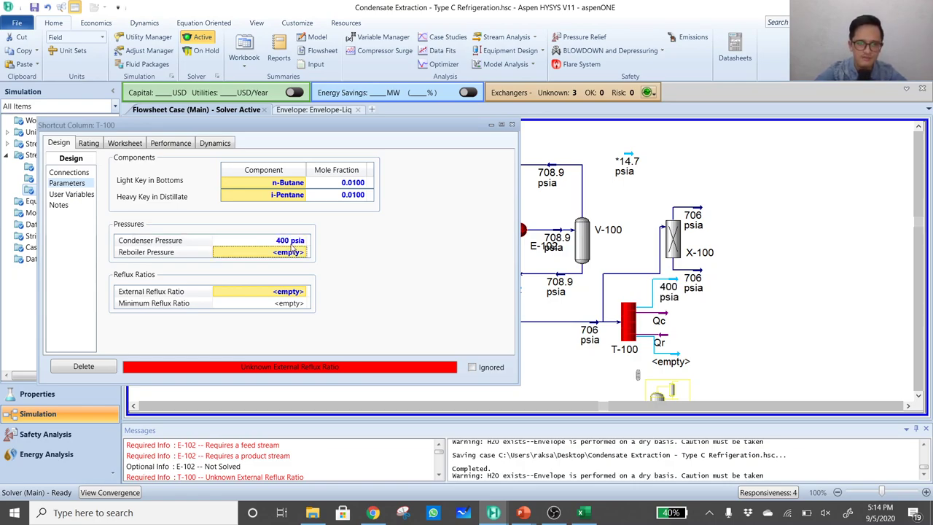
type("405")
key("Return")
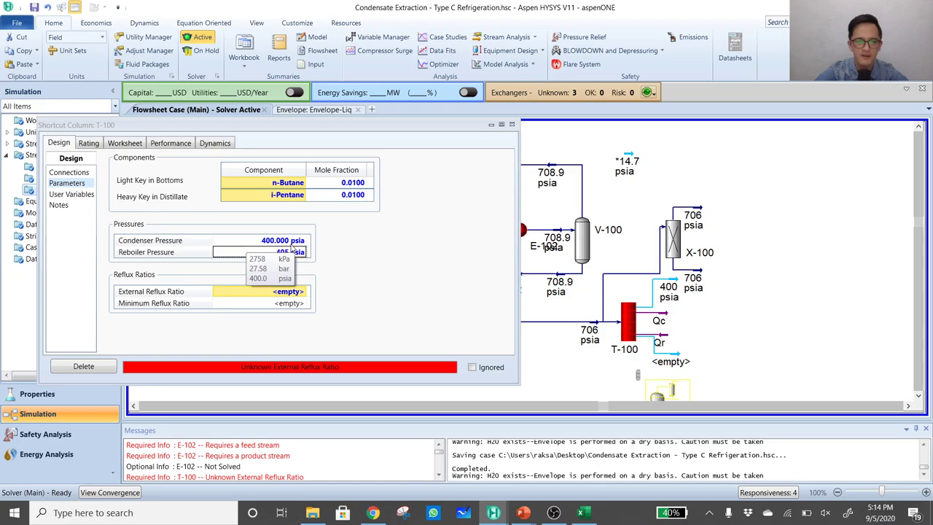